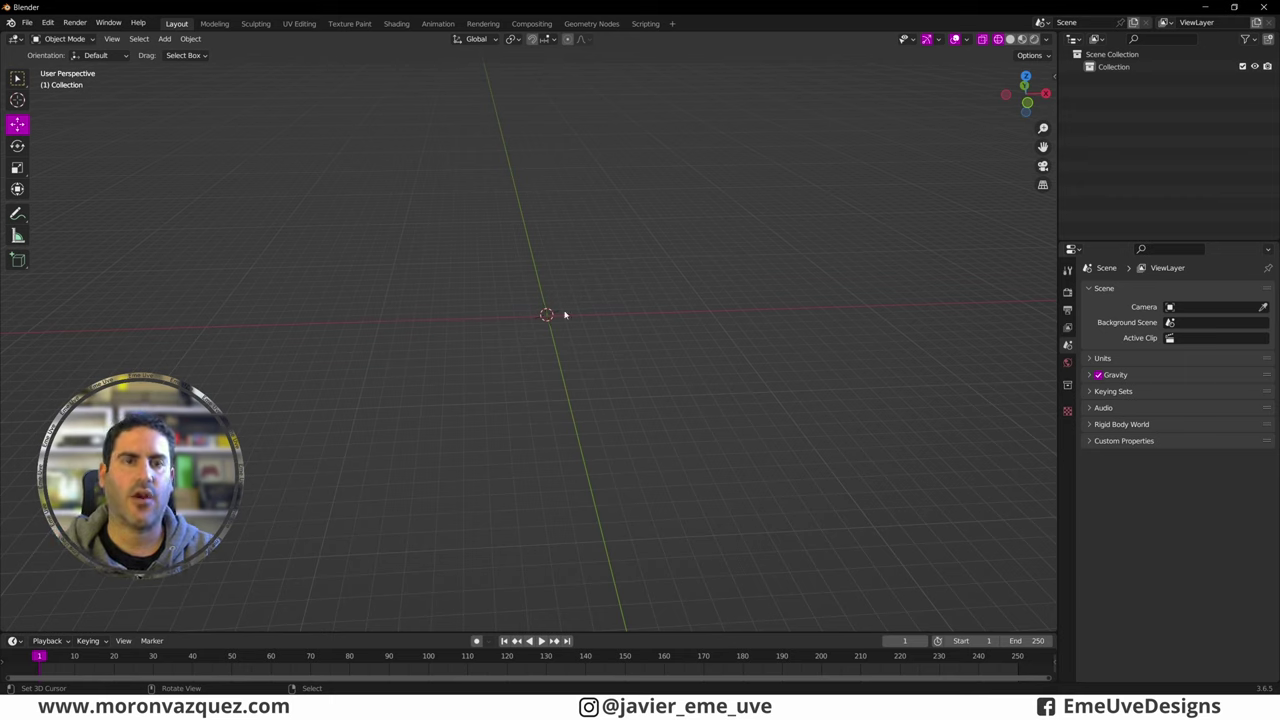
# Step: Add a metaball Ball at the scene centre and view it with solid shading
pyautogui.hotkey('shift', 'a')
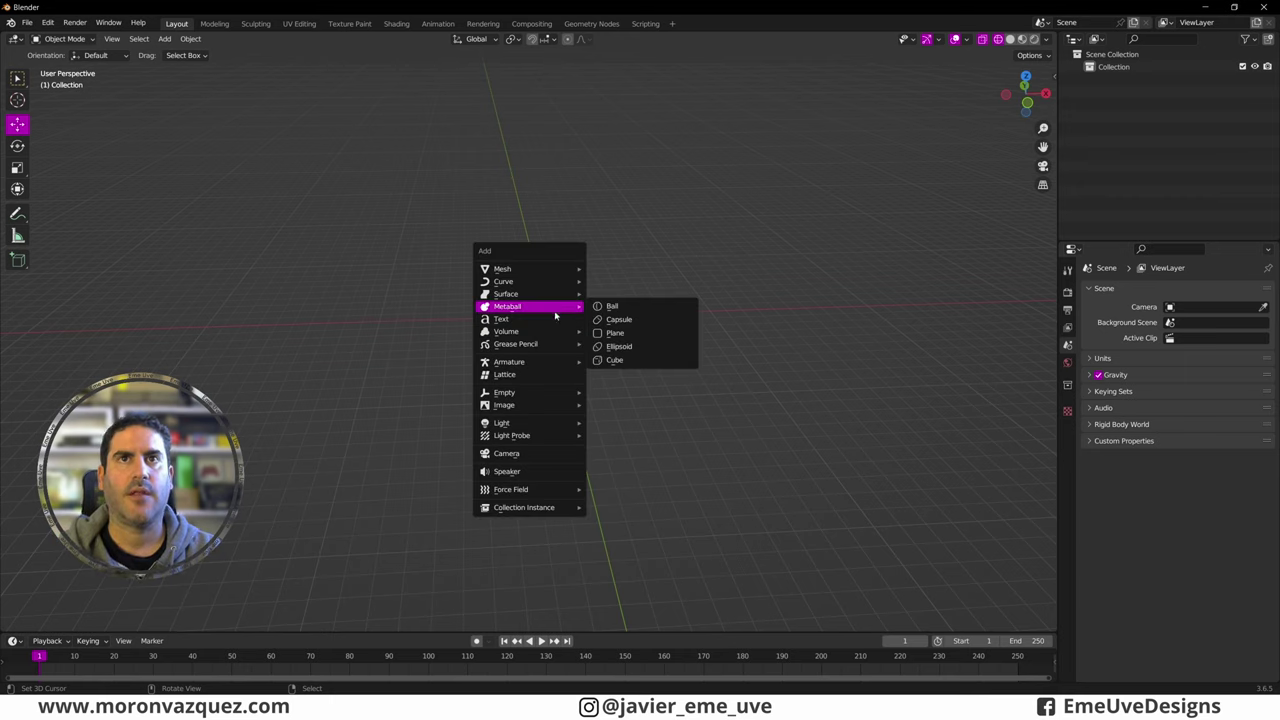
pyautogui.moveTo(508, 306)
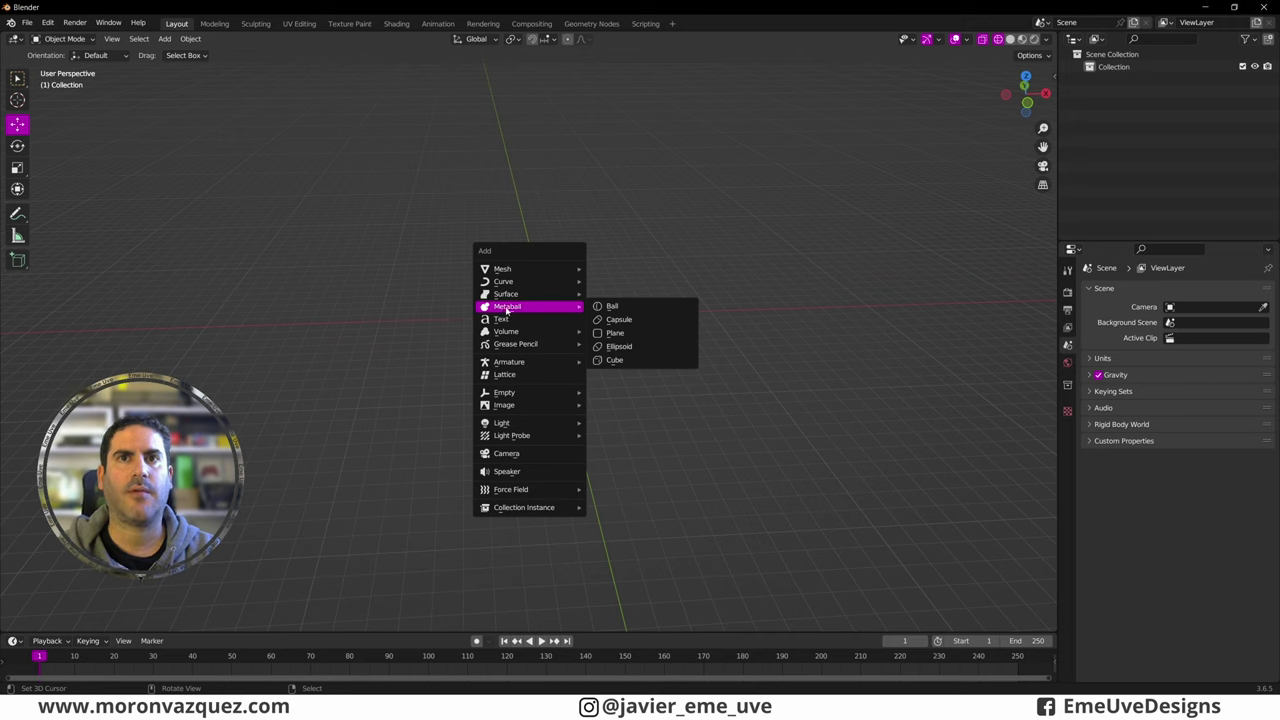
pyautogui.click(614, 312)
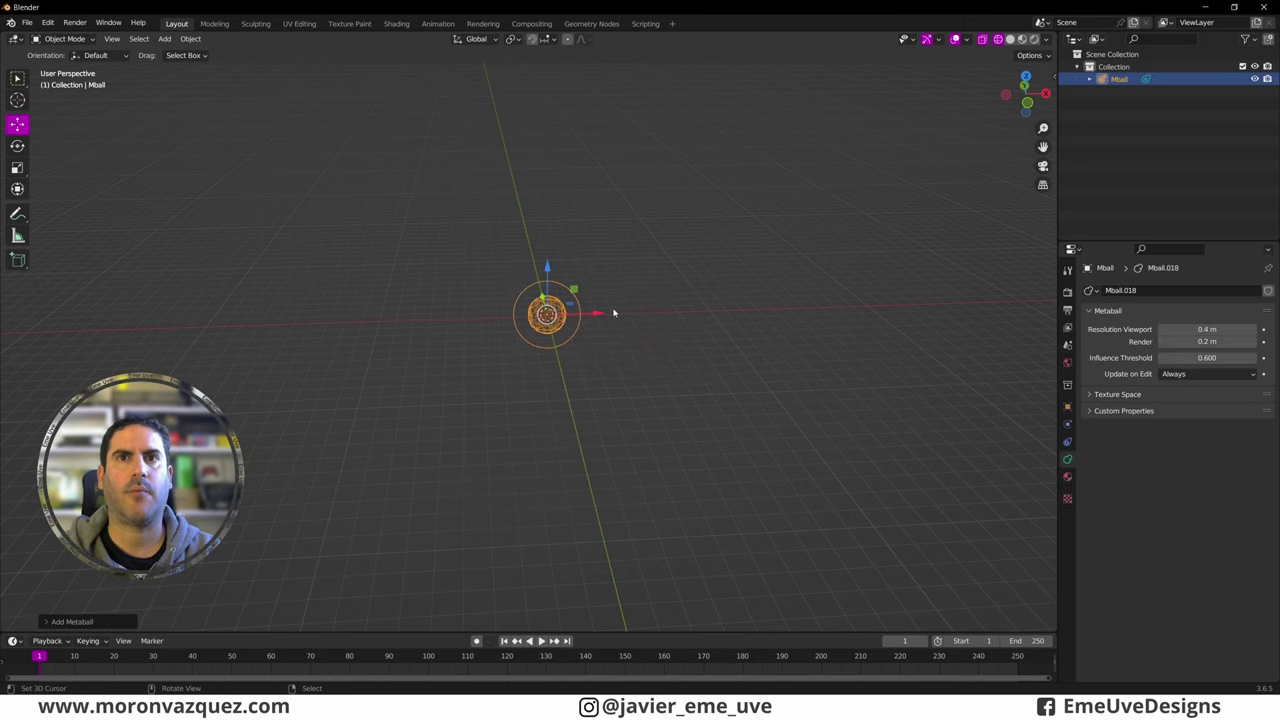
pyautogui.click(1009, 39)
pyautogui.moveTo(641, 288)
pyautogui.mouseDown(button='middle')
pyautogui.moveTo(586, 312)
pyautogui.moveTo(581, 441)
pyautogui.moveTo(627, 403)
pyautogui.mouseUp(button='middle')
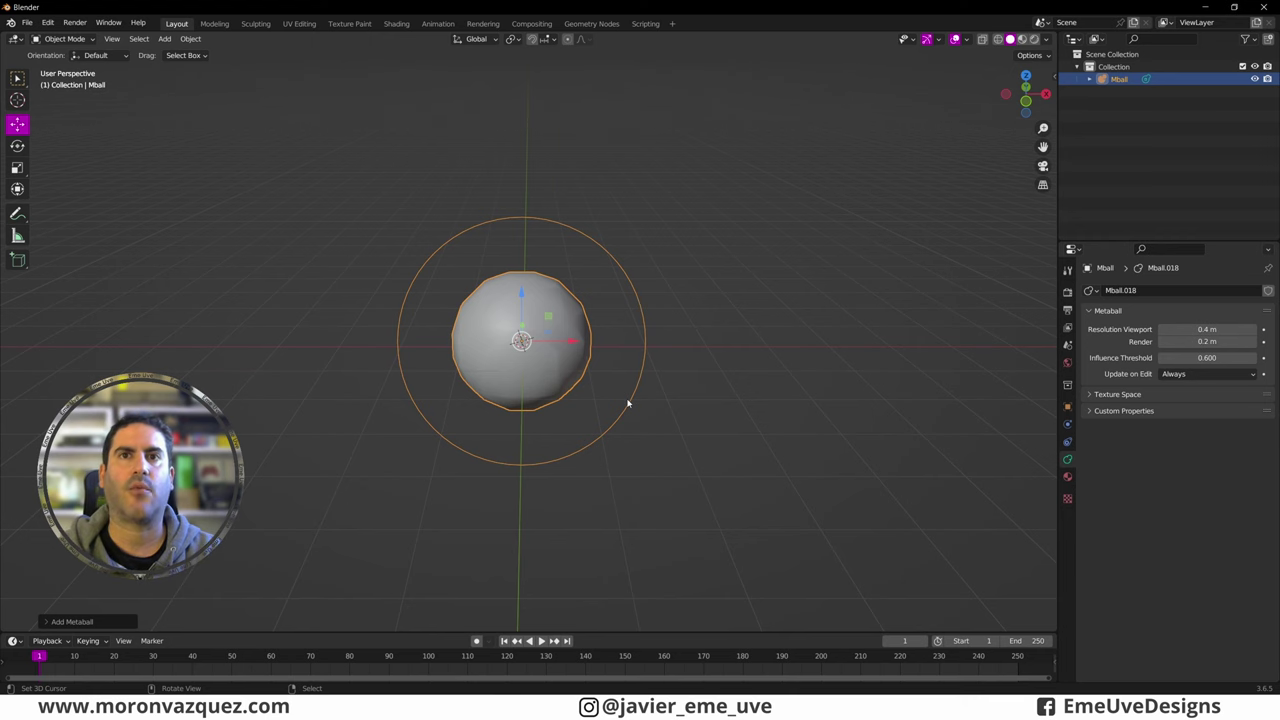
# Step: Switch to Front Orthographic view centred on the metaball, then duplicate it
pyautogui.press('KP_1')
pyautogui.scroll(-2, 570, 362)
pyautogui.scroll(3, 545, 355)
pyautogui.scroll(1, 568, 357)
pyautogui.scroll(-1, 568, 357)
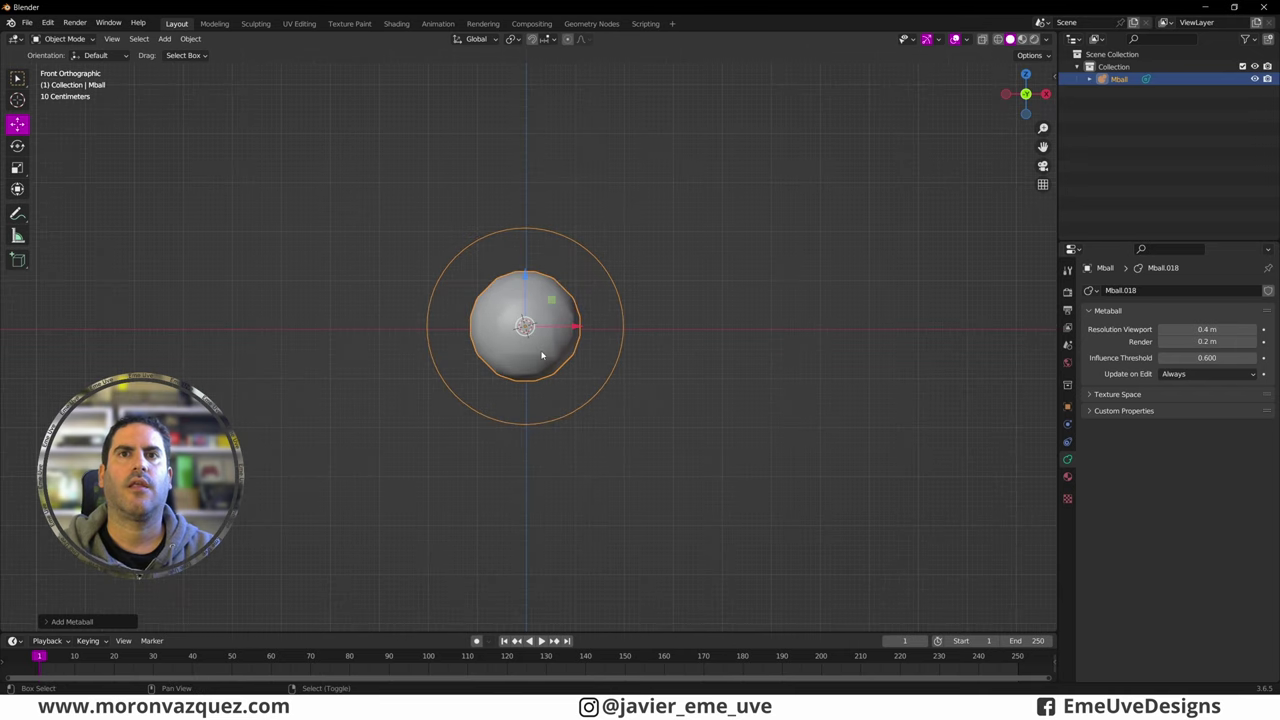
pyautogui.keyDown('shift'); pyautogui.moveTo(568, 357); pyautogui.dragTo(563, 364, button='middle'); pyautogui.keyUp('shift')
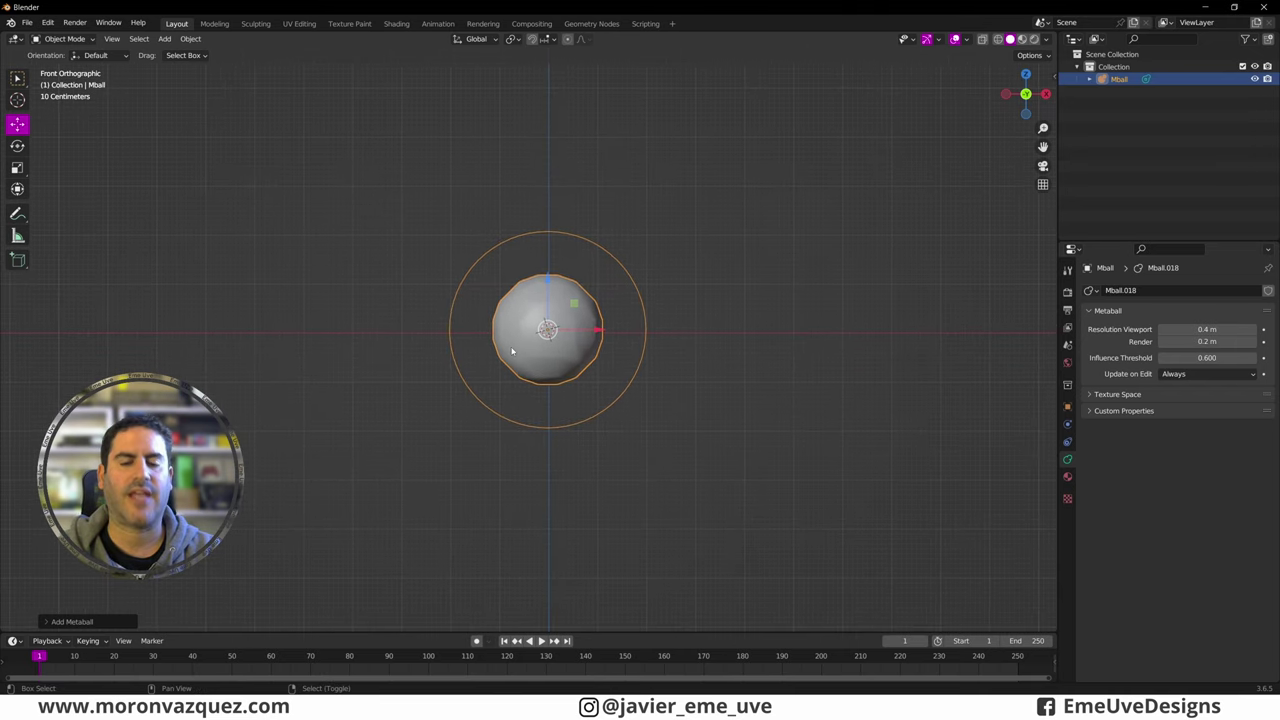
pyautogui.hotkey('shift', 'd')
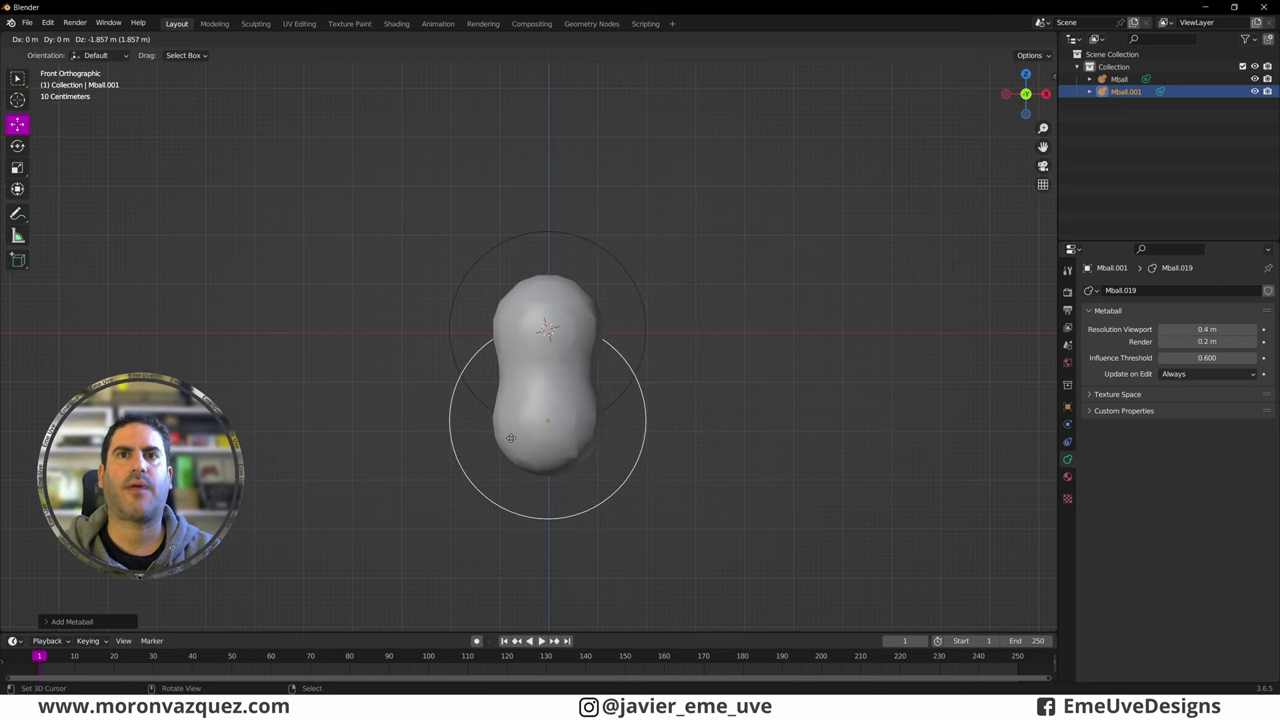
# Step: Place the duplicate below the first ball and enlarge it as the body
pyautogui.click(522, 448)
pyautogui.press('s')
pyautogui.click(566, 465)
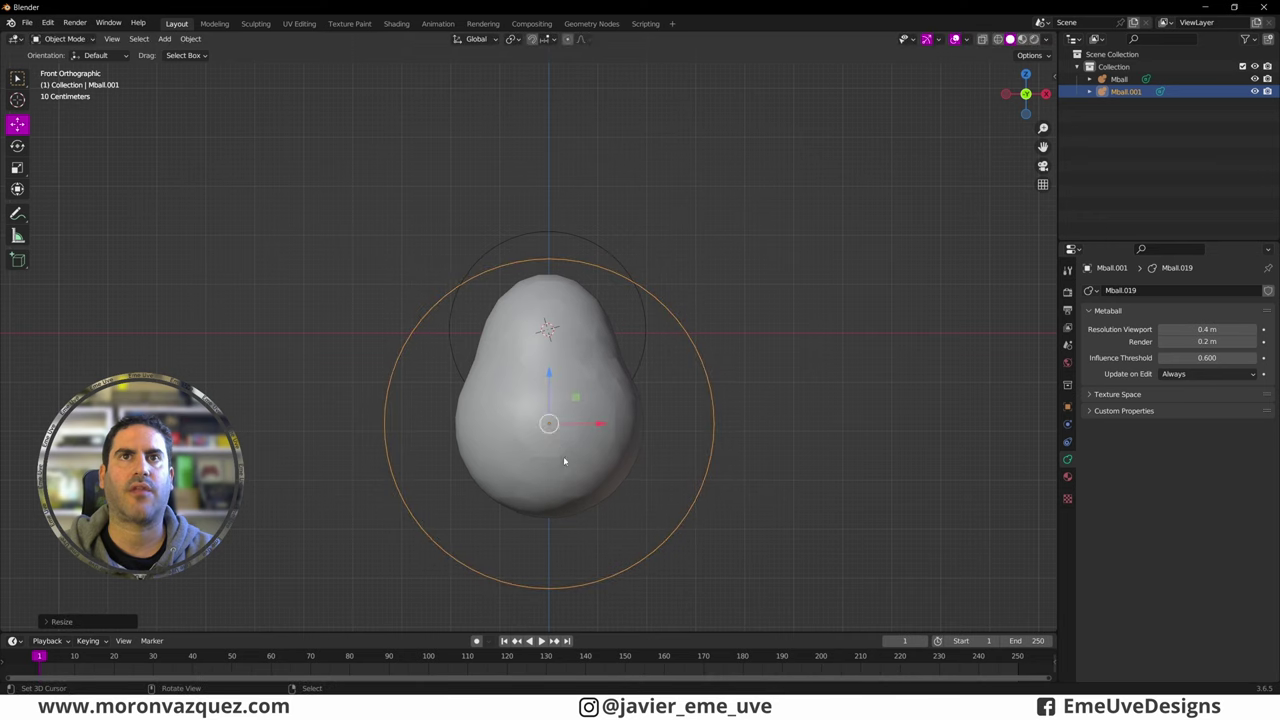
pyautogui.click(560, 252)
pyautogui.click(561, 242)
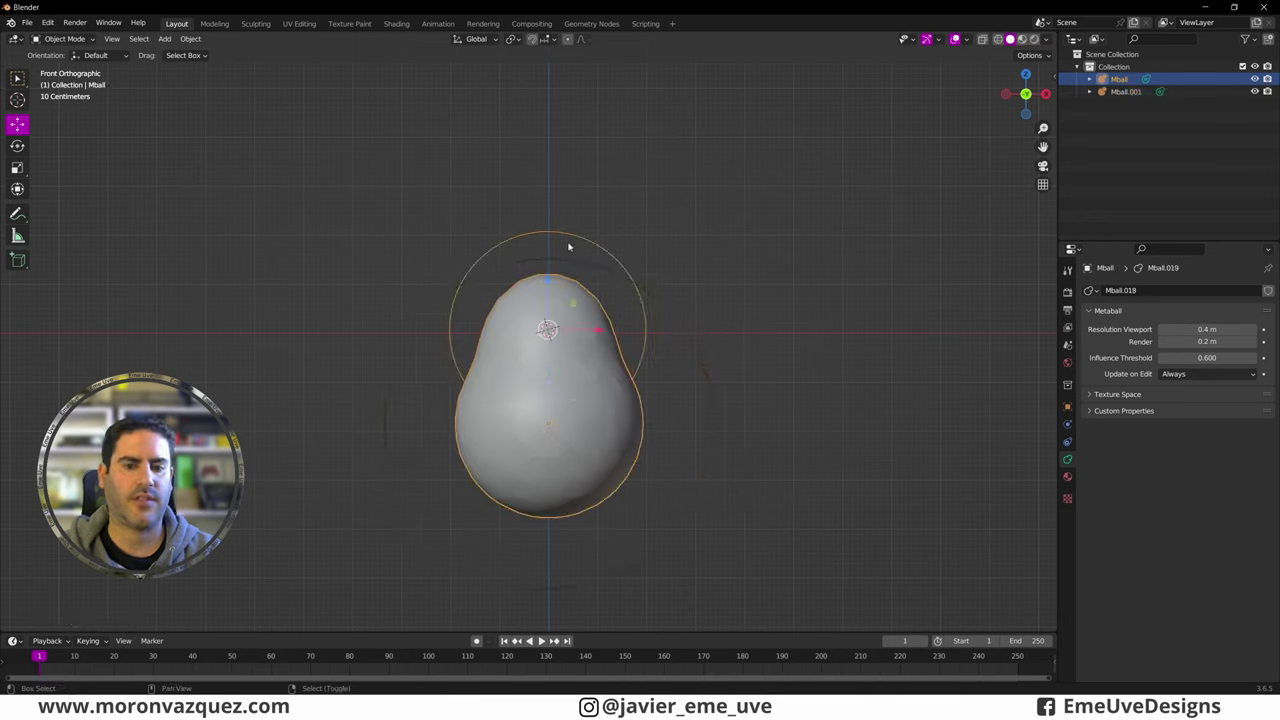
# Step: Duplicate the upper ball above the body as a smaller head ball
pyautogui.hotkey('shift', 'd')
pyautogui.click(578, 150)
pyautogui.press('s')
pyautogui.click(575, 228)
pyautogui.moveTo(583, 203); pyautogui.dragTo(581, 214)
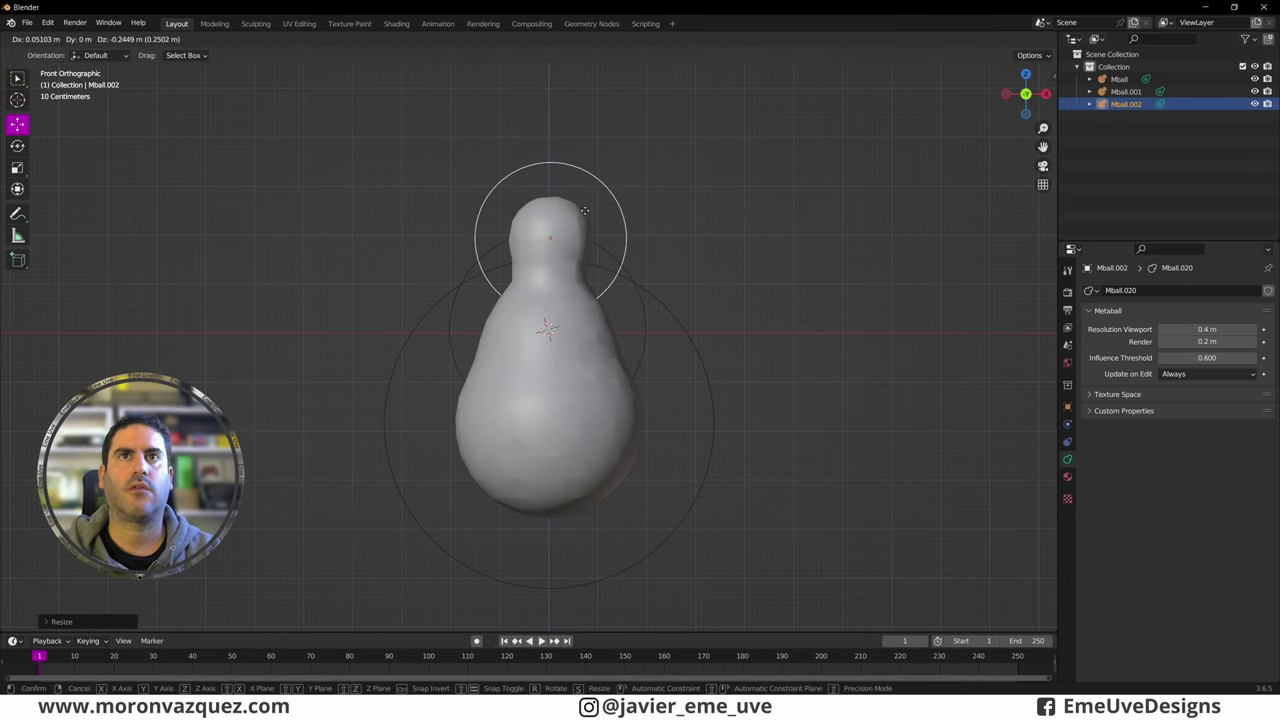
# Step: Duplicate balls out to both sides as arms, extending the right arm up to a hand
pyautogui.hotkey('shift', 'd')
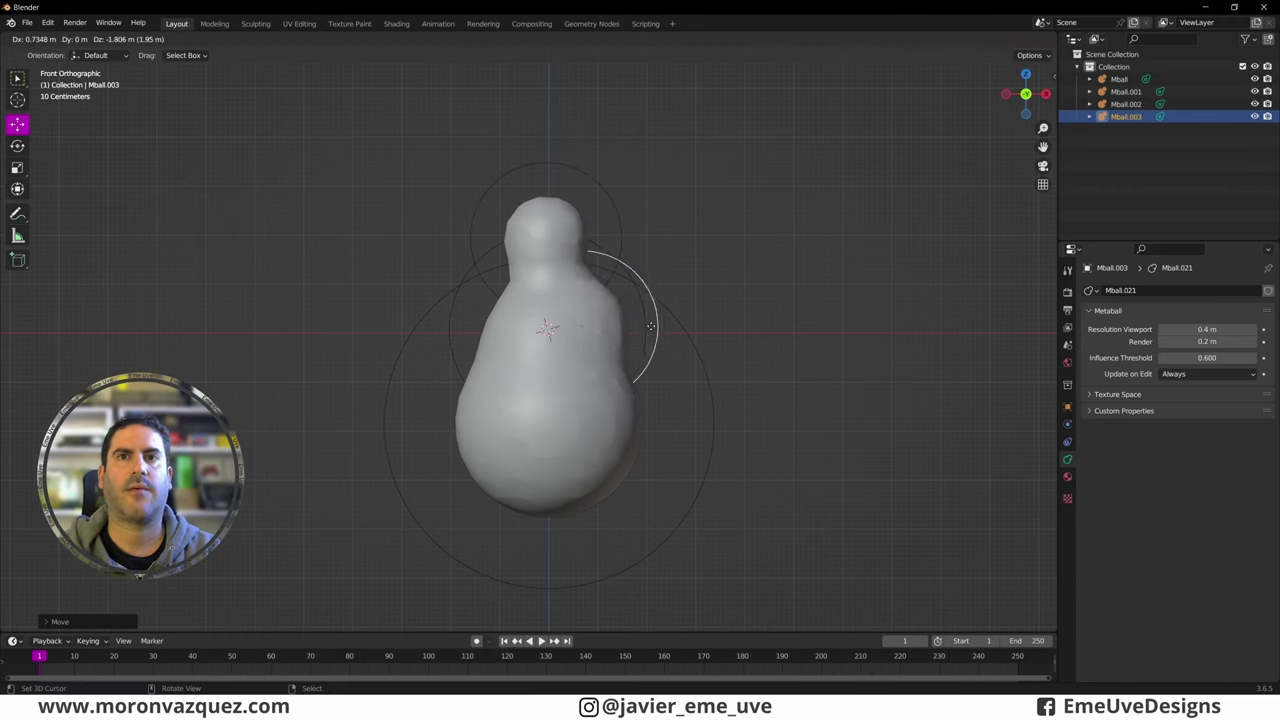
pyautogui.click(680, 325)
pyautogui.hotkey('shift', 'd')
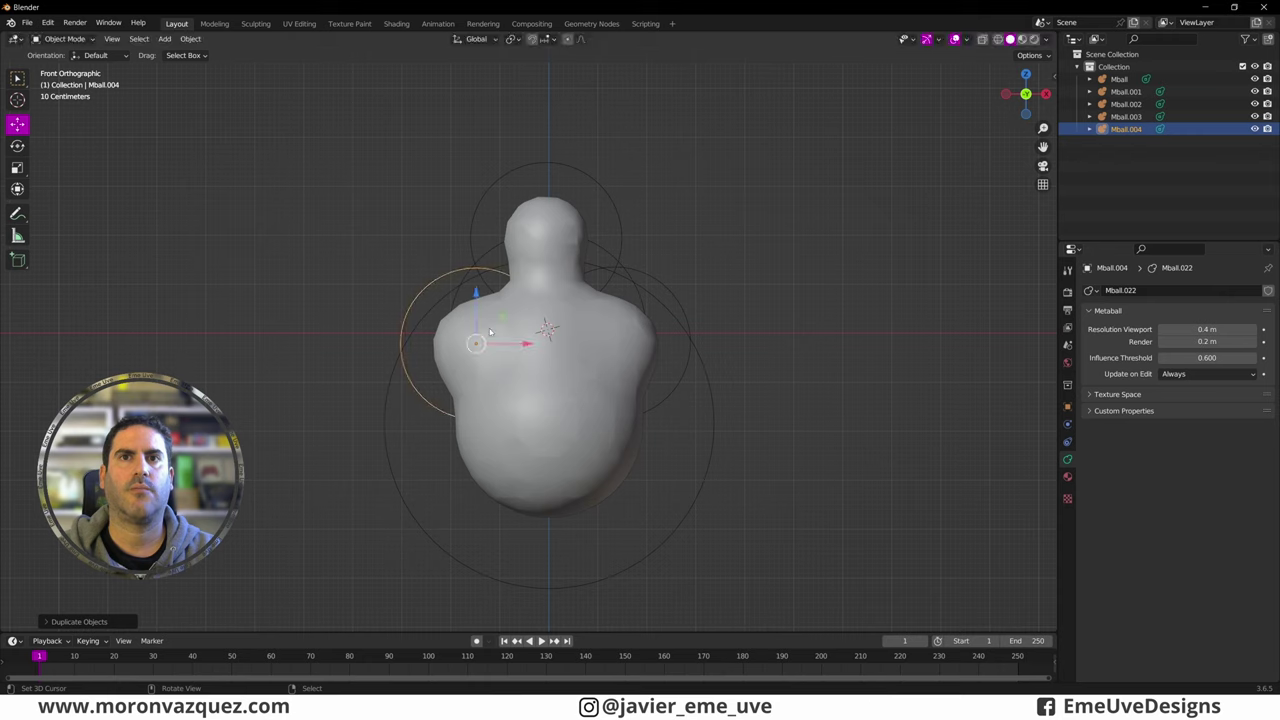
pyautogui.click(480, 326)
pyautogui.hotkey('shift', 'd')
pyautogui.click(786, 288)
pyautogui.hotkey('shift', 'd')
pyautogui.click(830, 242)
# Step: Extend the left arm up to a hand and shrink both hand balls
pyautogui.hotkey('shift', 'd')
pyautogui.click(422, 327)
pyautogui.hotkey('shift', 'd')
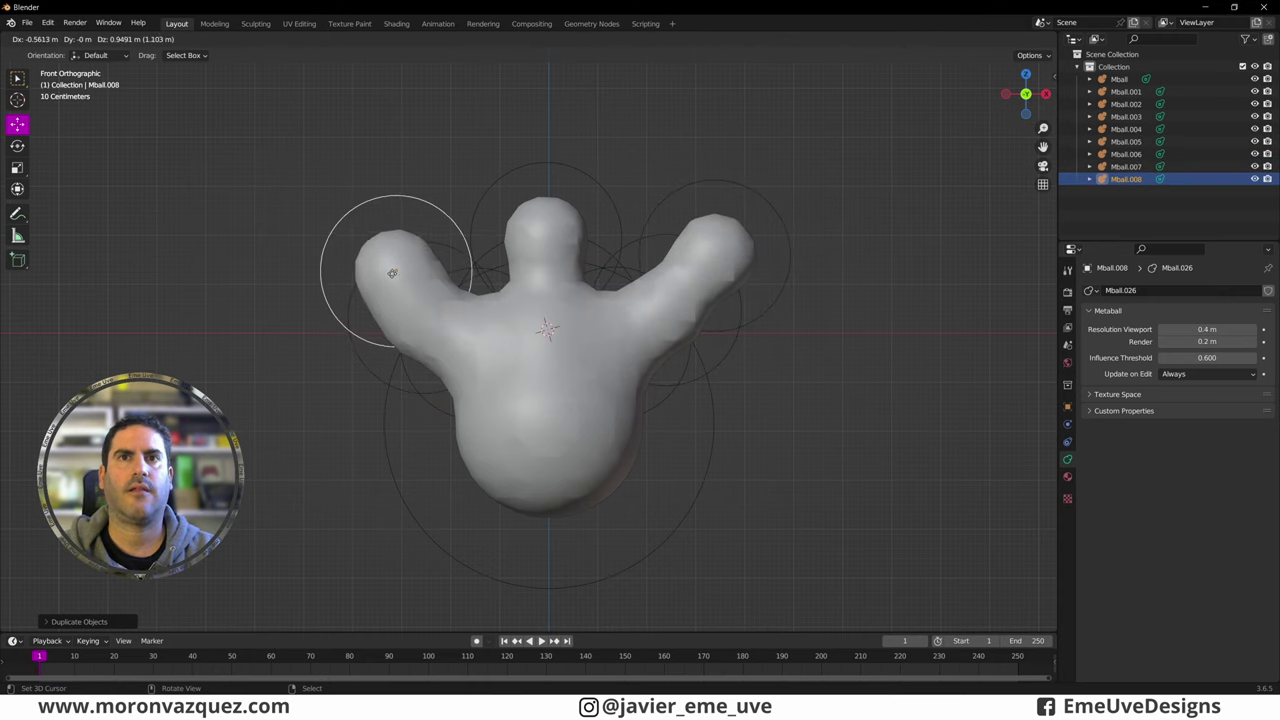
pyautogui.click(390, 256)
pyautogui.keyDown('shift'); pyautogui.click(692, 194); pyautogui.keyUp('shift')
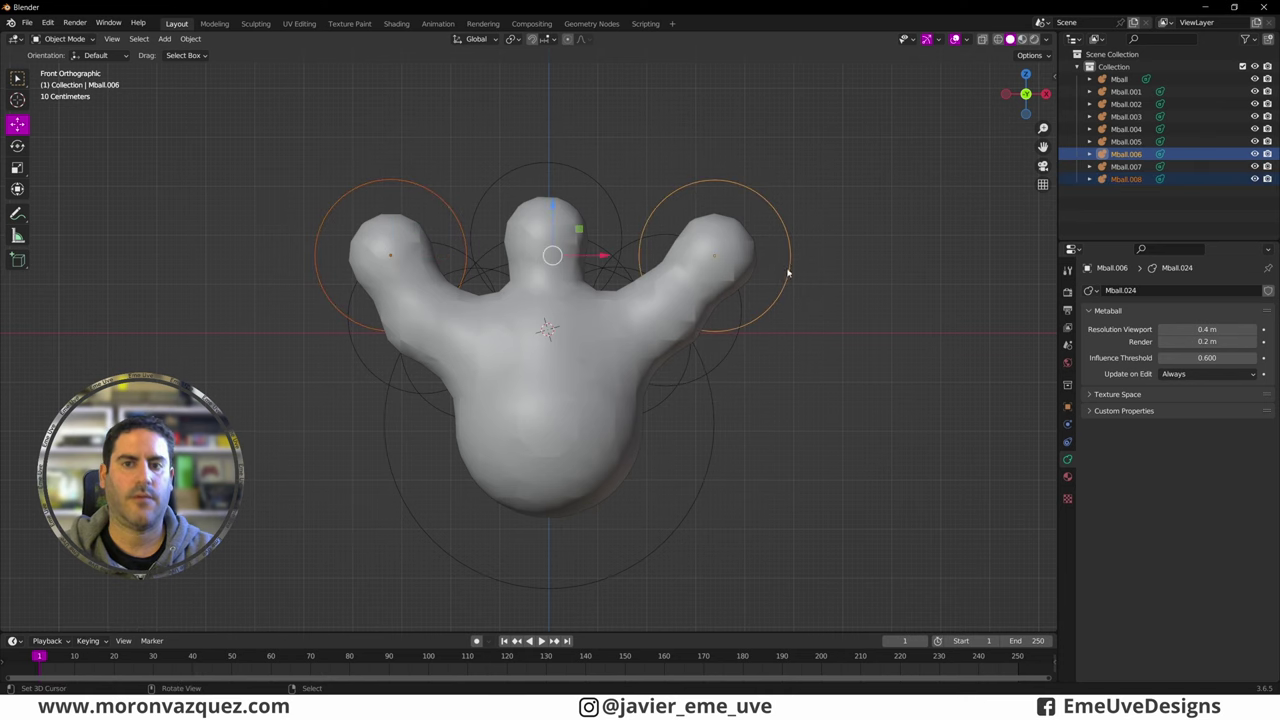
pyautogui.press('s')
pyautogui.click(757, 276)
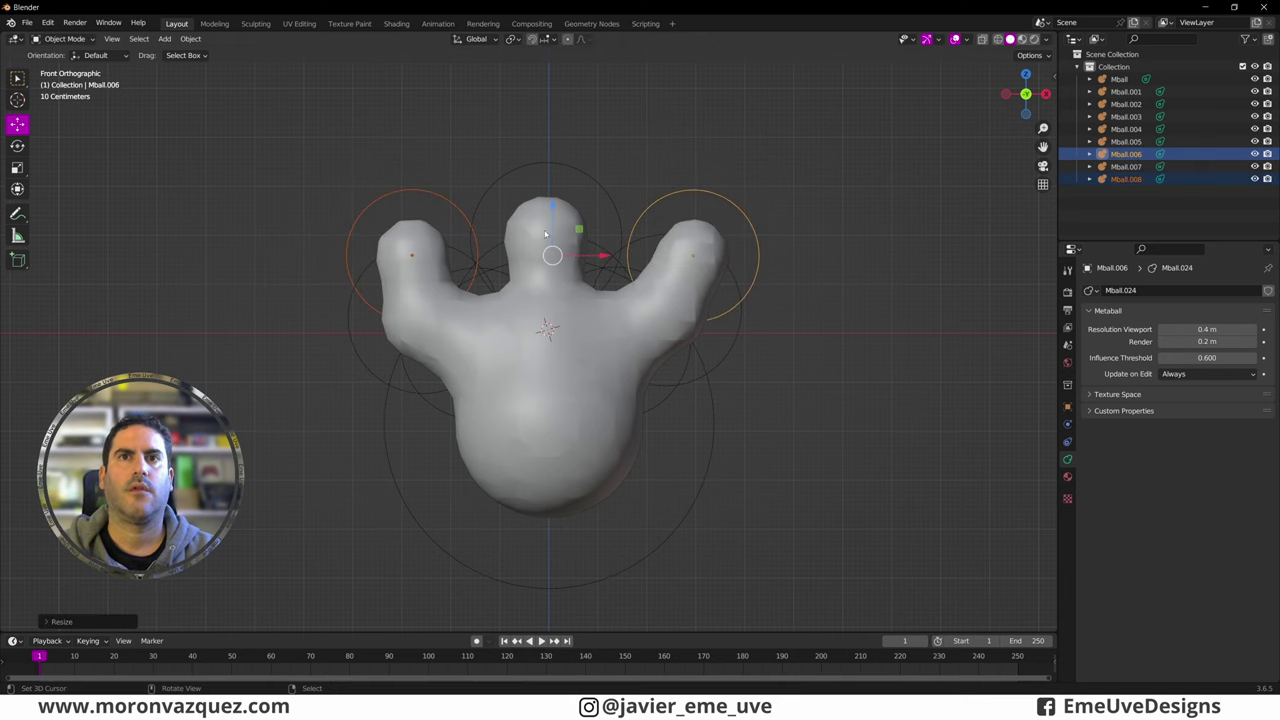
# Step: Duplicate the head ball into left and right legs below the body
pyautogui.click(543, 240)
pyautogui.keyDown('shift'); pyautogui.scroll(-3, 576, 263); pyautogui.keyUp('shift')
pyautogui.hotkey('shift', 'd')
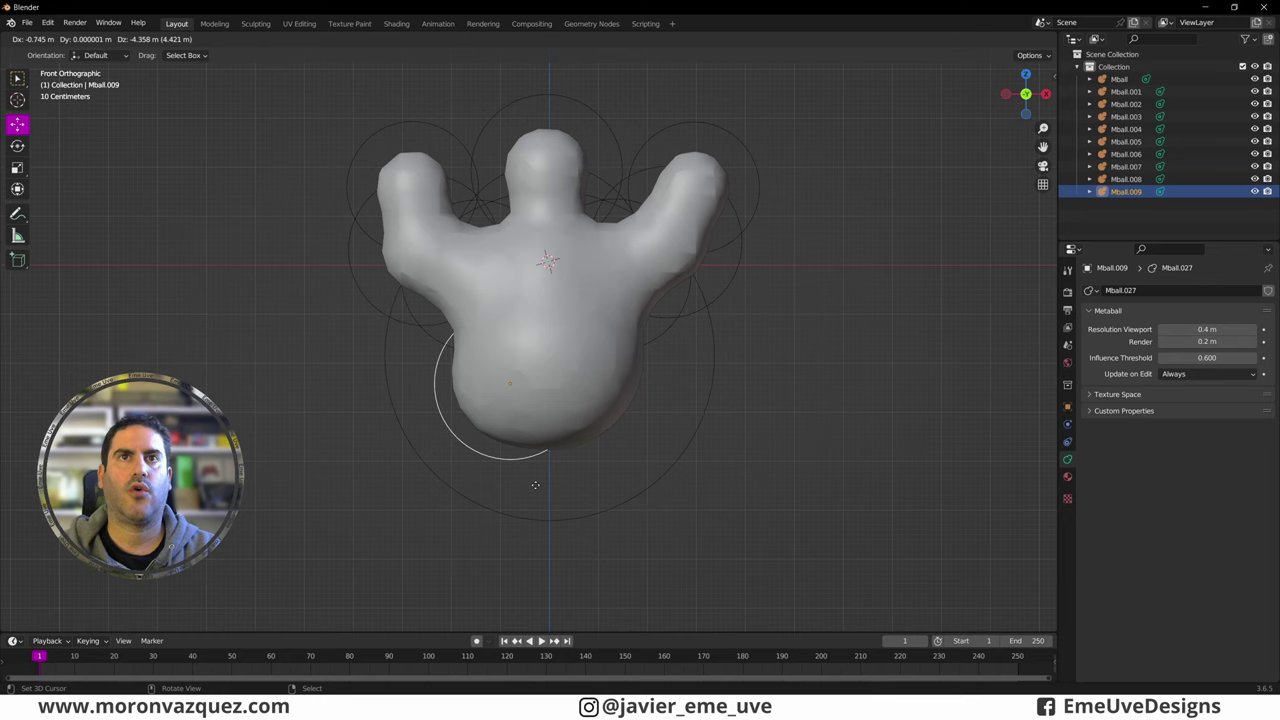
pyautogui.click(534, 518)
pyautogui.hotkey('shift', 'd')
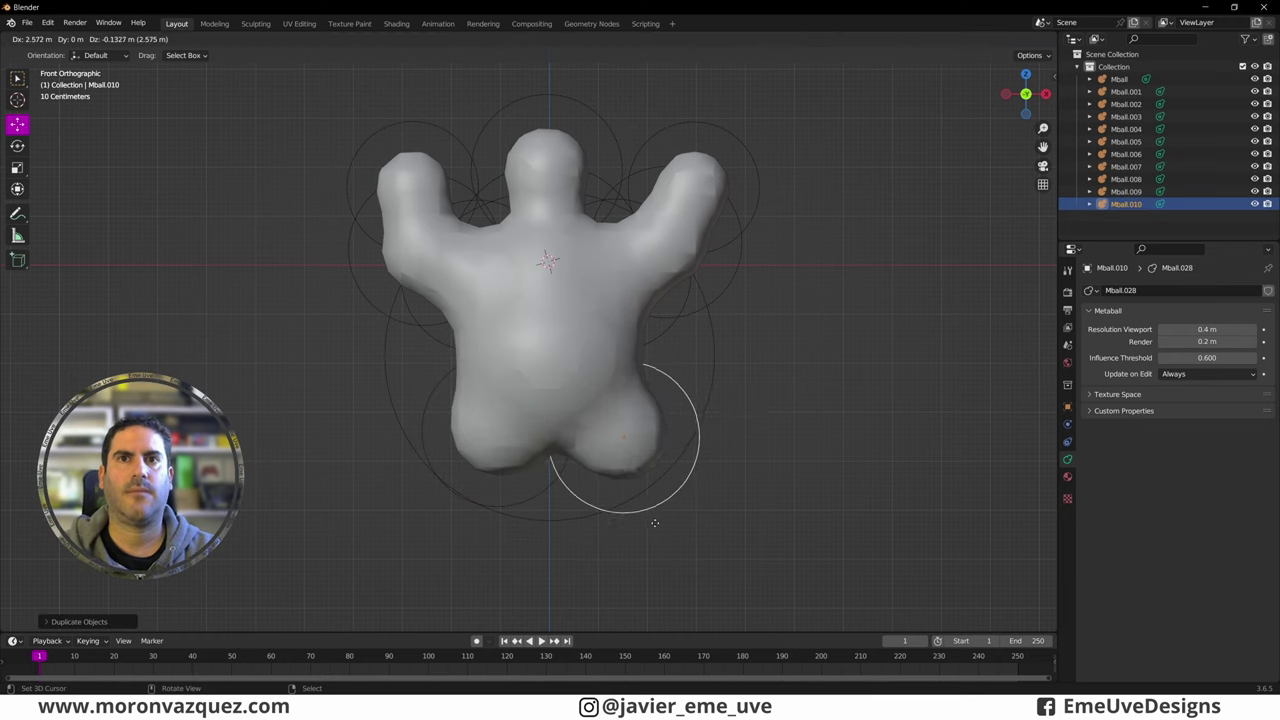
pyautogui.click(662, 516)
pyautogui.hotkey('shift', 'd')
pyautogui.click(488, 572)
pyautogui.hotkey('shift', 'd')
pyautogui.click(484, 63)
pyautogui.hotkey('shift', 'd')
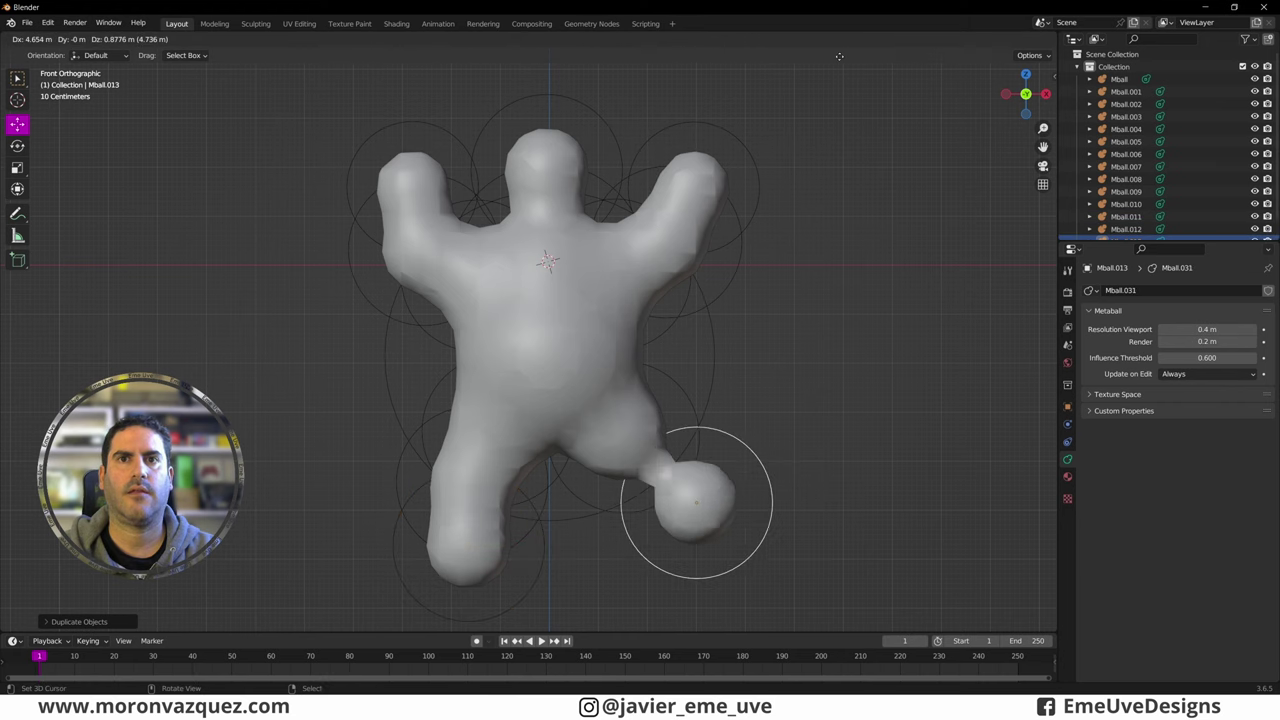
pyautogui.click(801, 119)
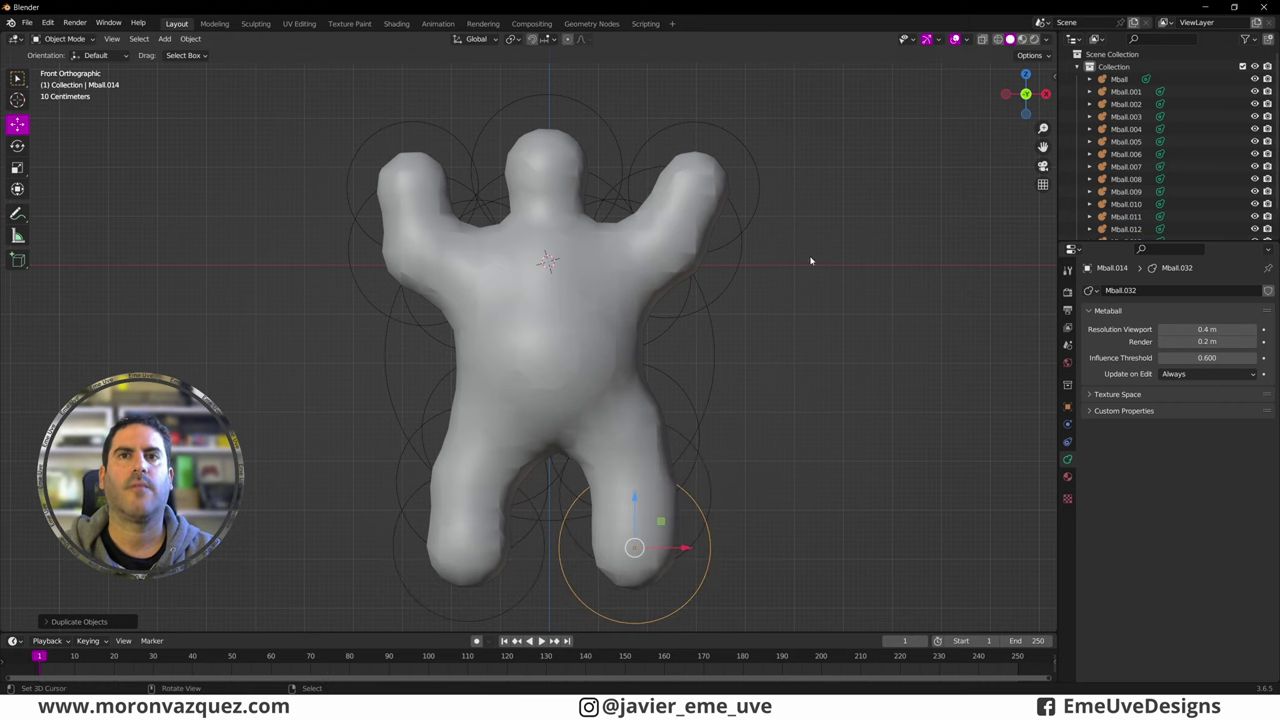
pyautogui.scroll(-3, 593, 370)
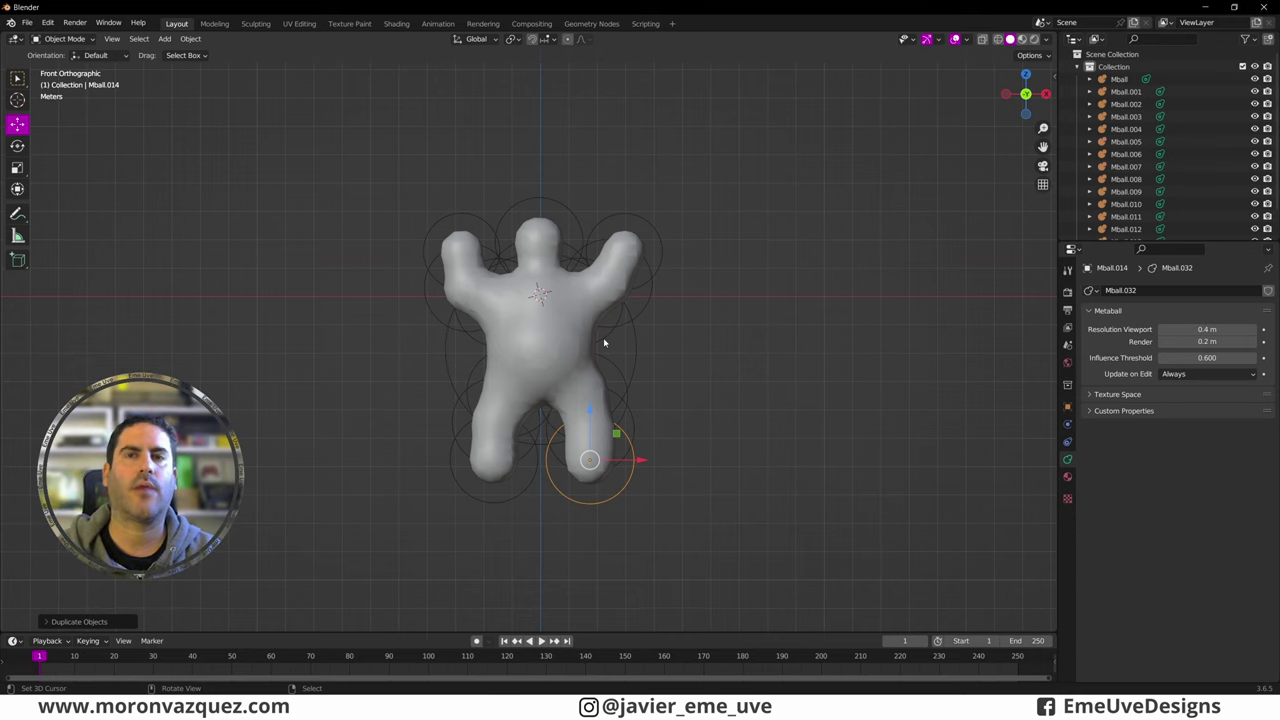
pyautogui.moveTo(674, 197); pyautogui.dragTo(649, 357, button='middle')
pyautogui.scroll(2, 650, 365)
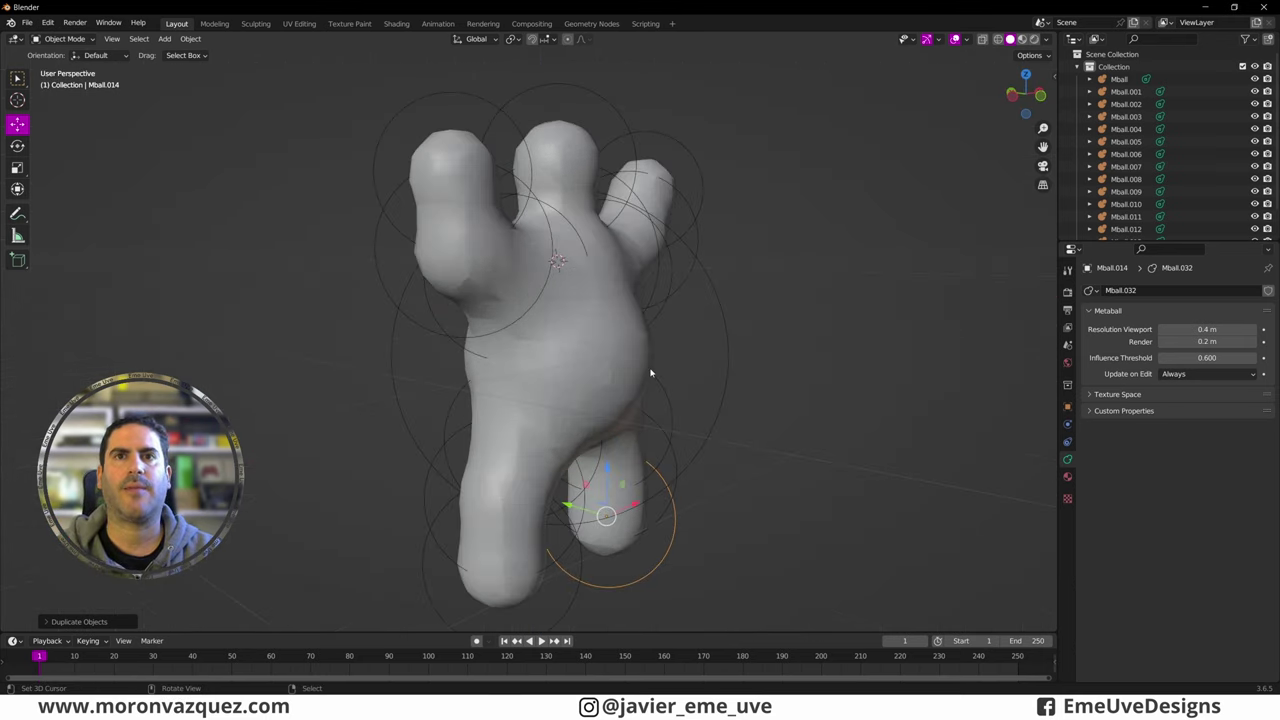
pyautogui.scroll(2, 630, 360)
pyautogui.scroll(3, 605, 345)
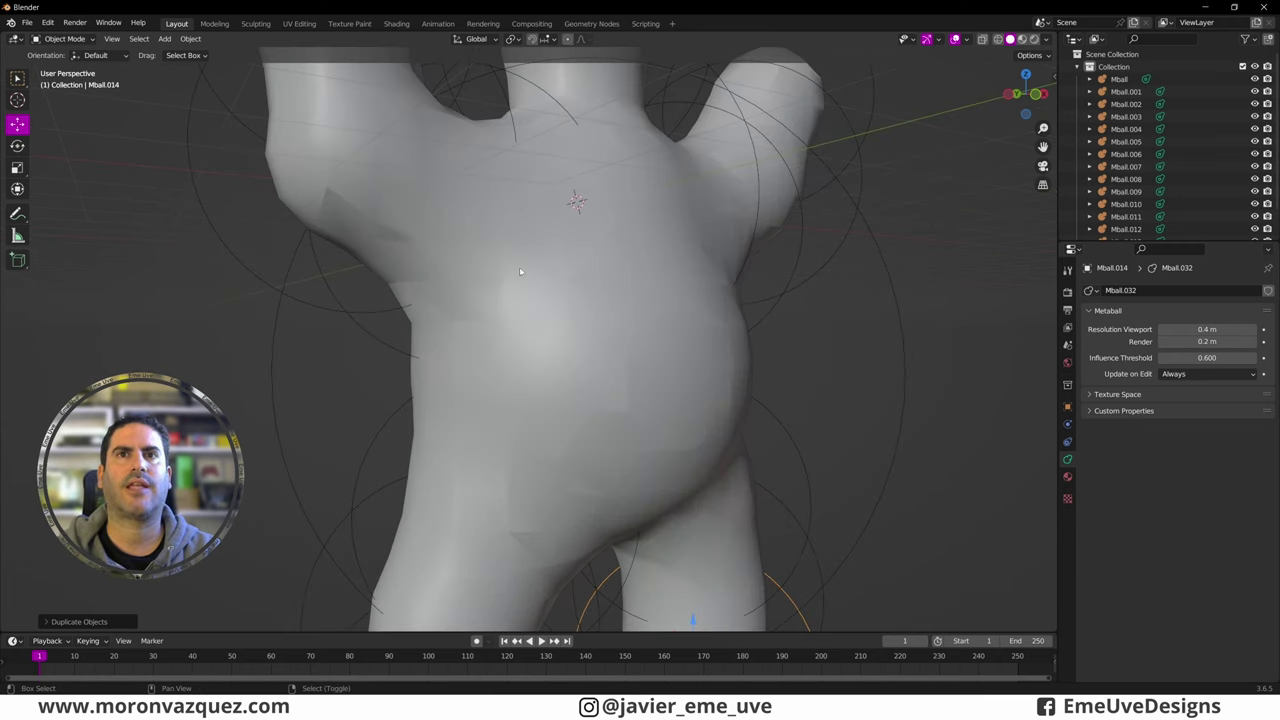
pyautogui.moveTo(520, 271); pyautogui.dragTo(517, 475, button='middle')
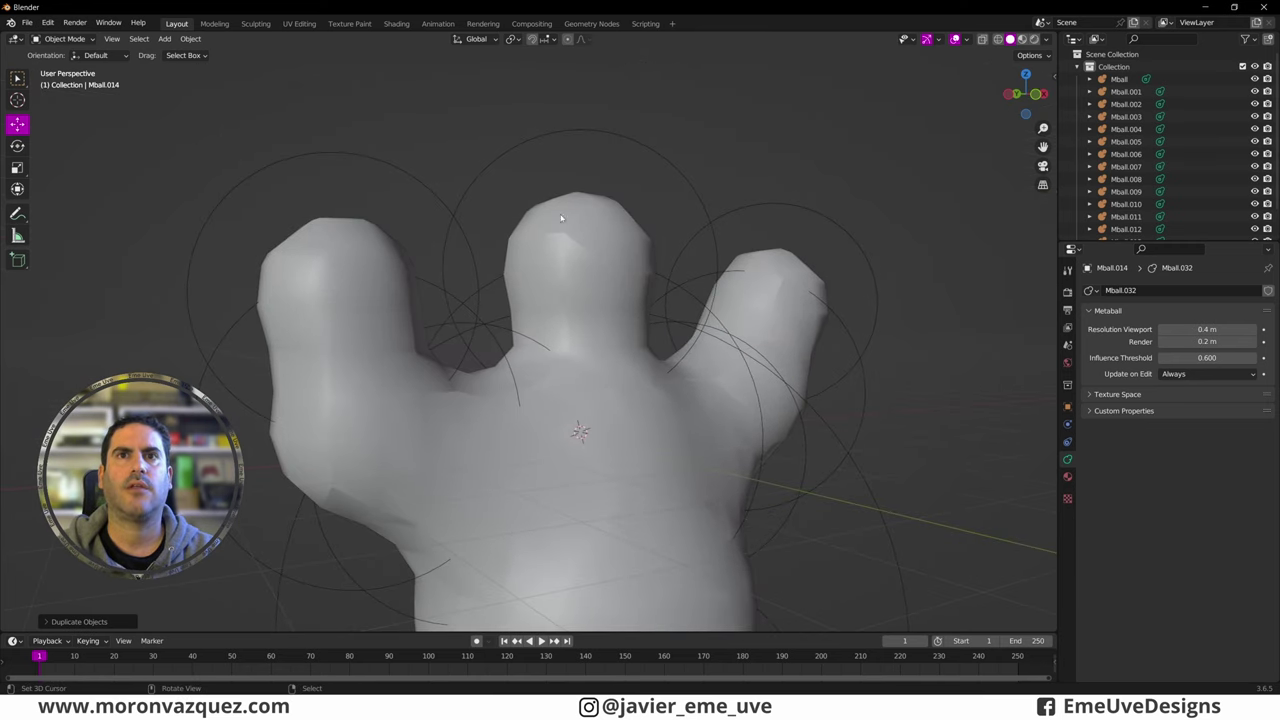
pyautogui.scroll(-3, 601, 200)
pyautogui.moveTo(640, 300)
pyautogui.mouseDown(button='middle')
pyautogui.moveTo(622, 251)
pyautogui.moveTo(605, 302)
pyautogui.mouseUp(button='middle')
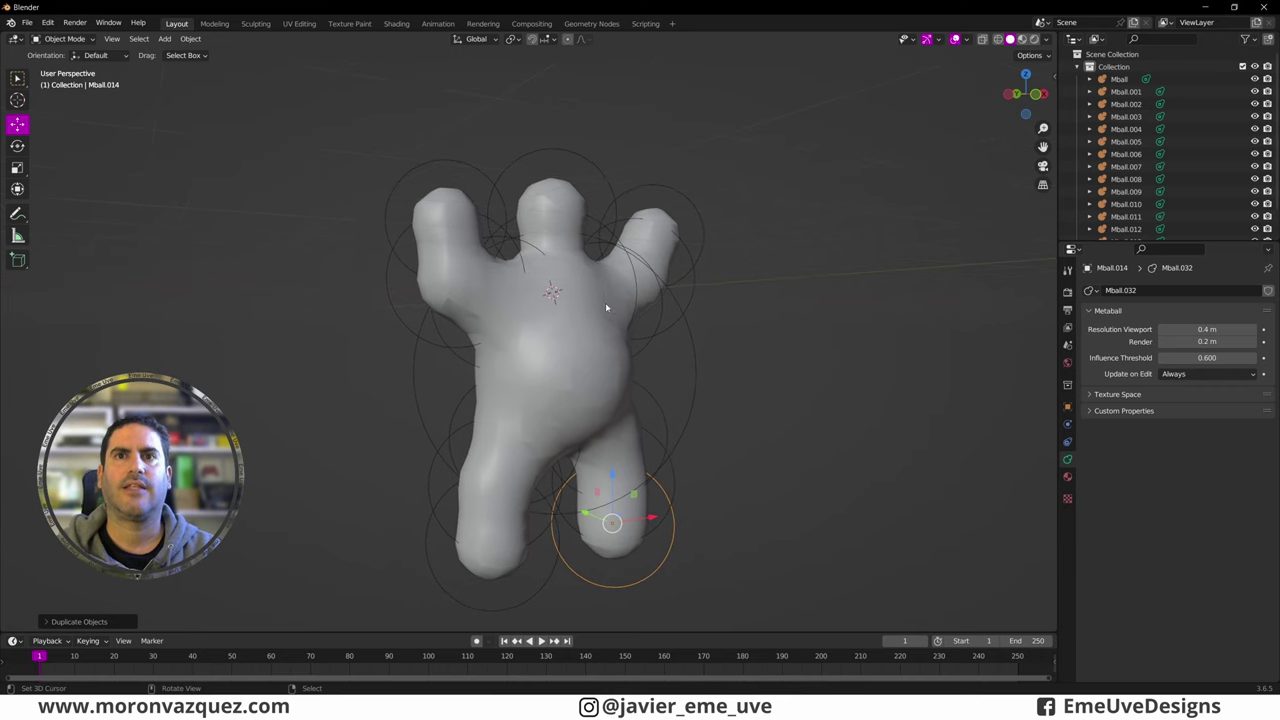
pyautogui.scroll(3, 521, 292)
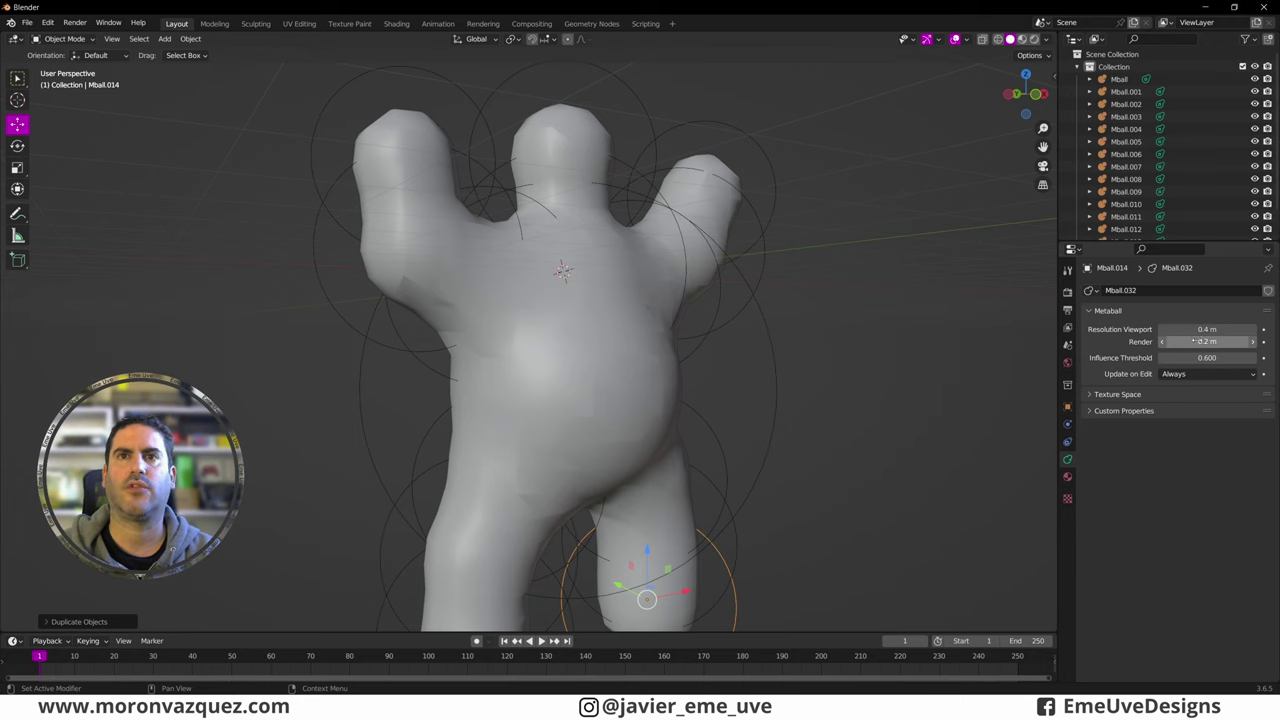
pyautogui.click(1198, 330)
# Step: Lower the metaball viewport resolution to 0.2 m, then to 0.05 m
pyautogui.write('.2')
pyautogui.press('Return')
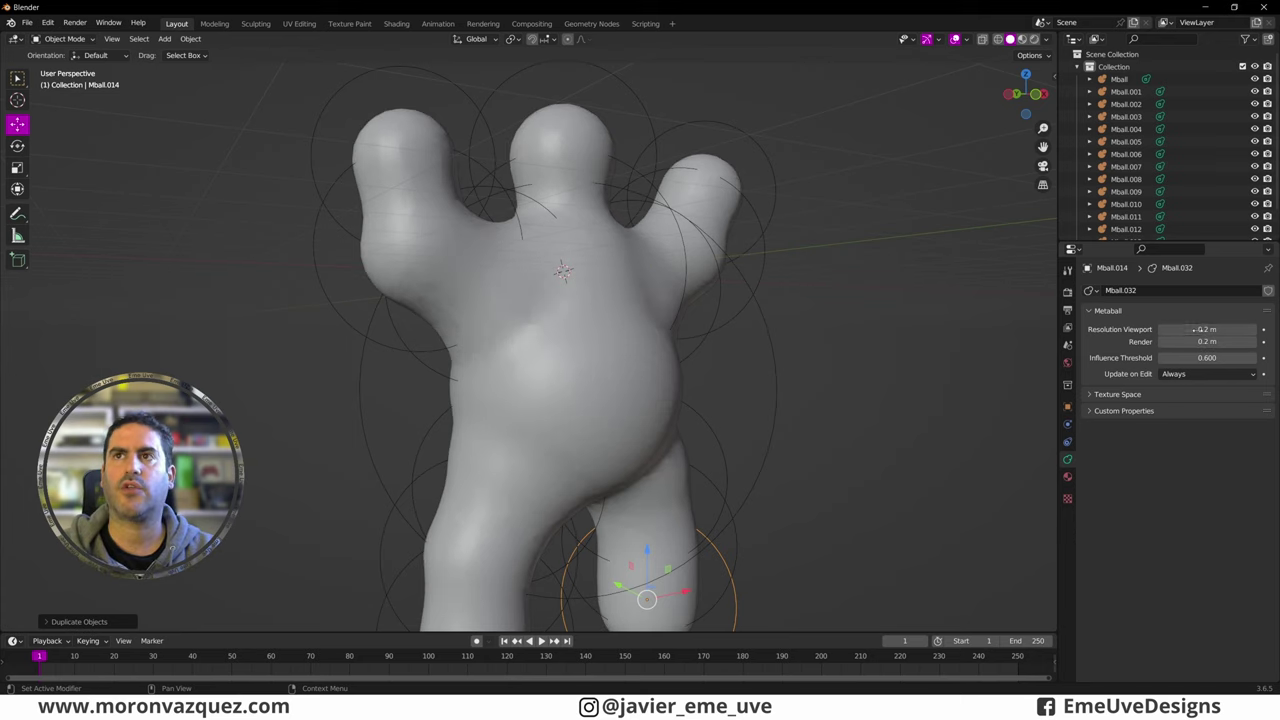
pyautogui.scroll(2, 511, 319)
pyautogui.scroll(3, 511, 319)
pyautogui.scroll(-2, 511, 319)
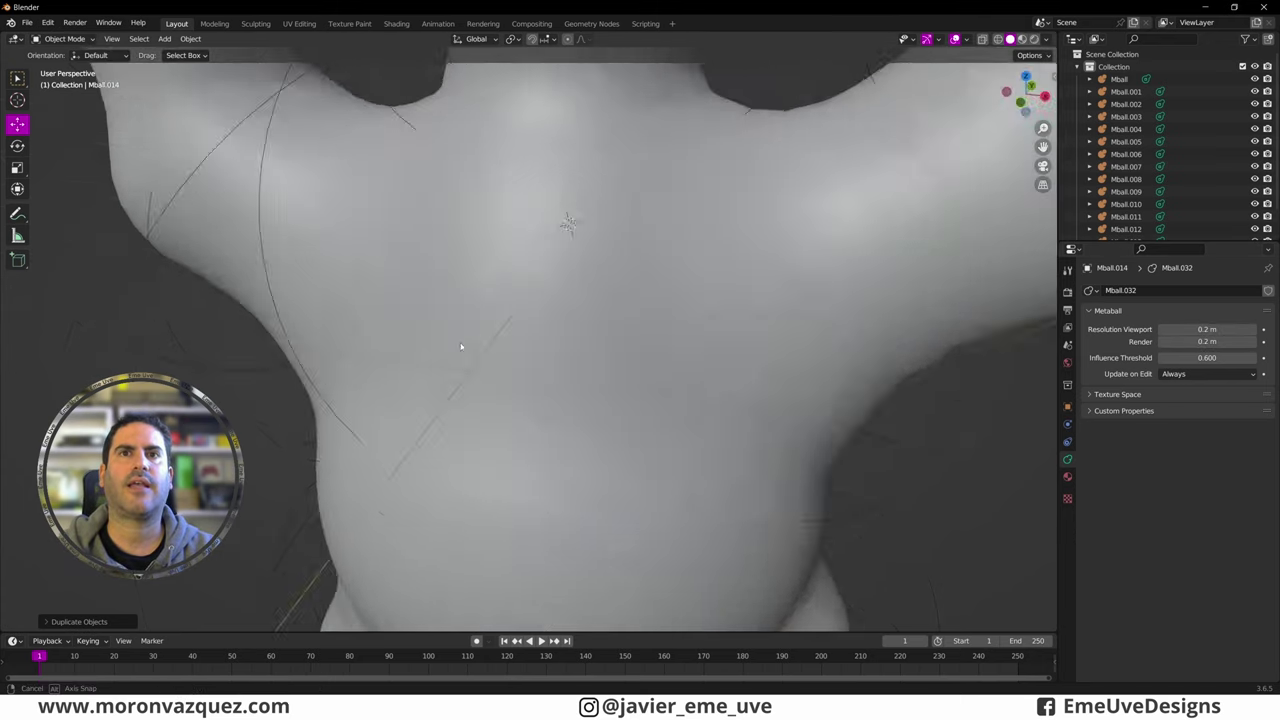
pyautogui.scroll(-1, 516, 316)
pyautogui.scroll(-1, 521, 307)
pyautogui.scroll(-1, 521, 312)
pyautogui.scroll(1, 521, 312)
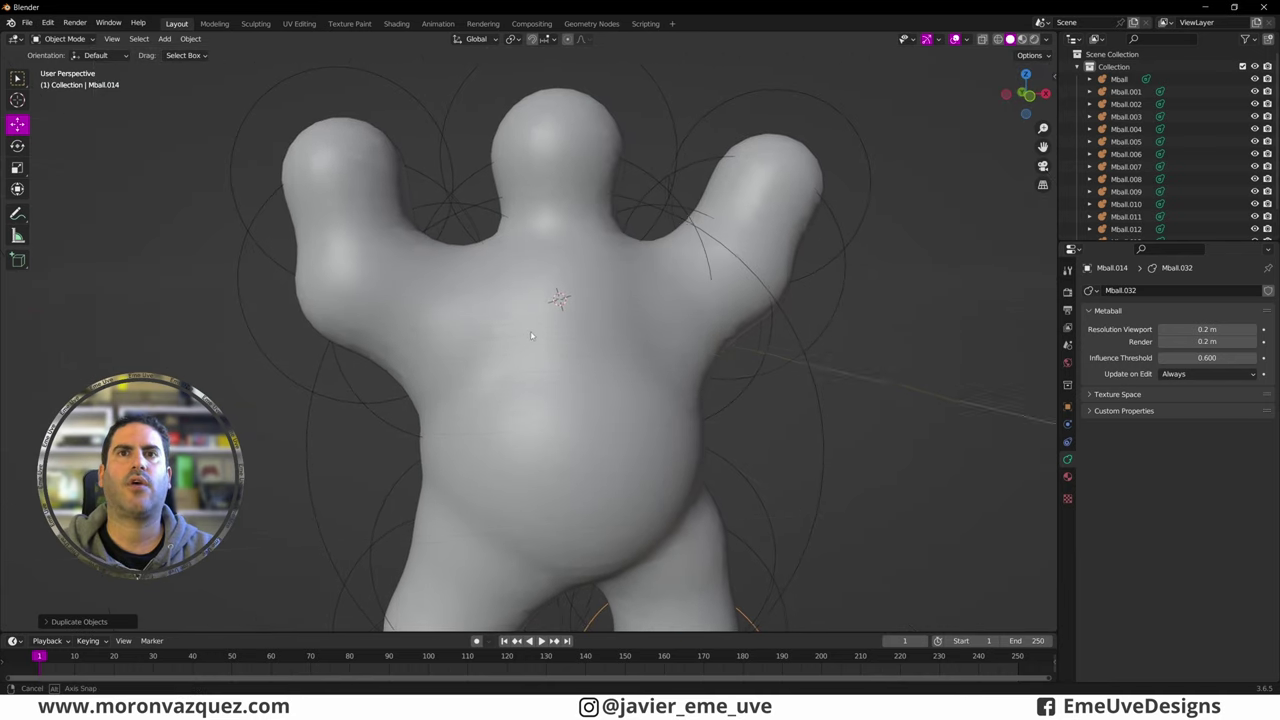
pyautogui.scroll(2, 542, 323)
pyautogui.scroll(2, 542, 323)
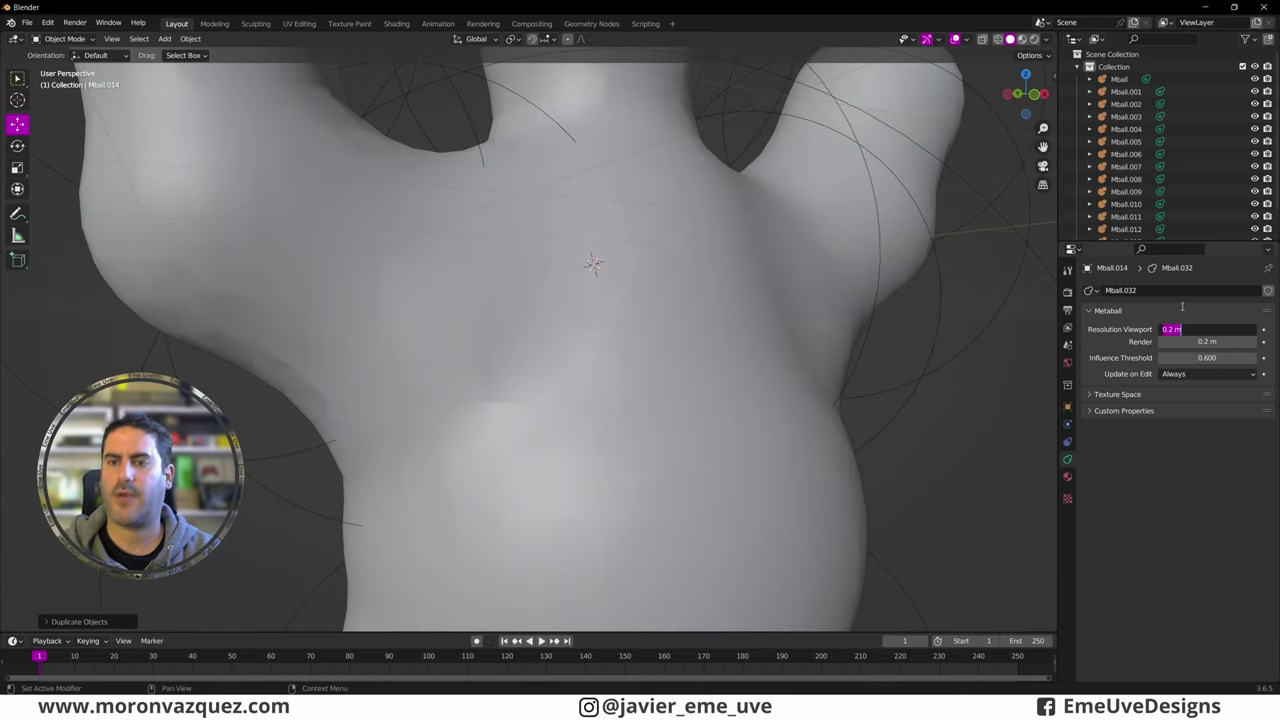
pyautogui.click(1208, 329)
pyautogui.write('0.05')
pyautogui.press('Return')
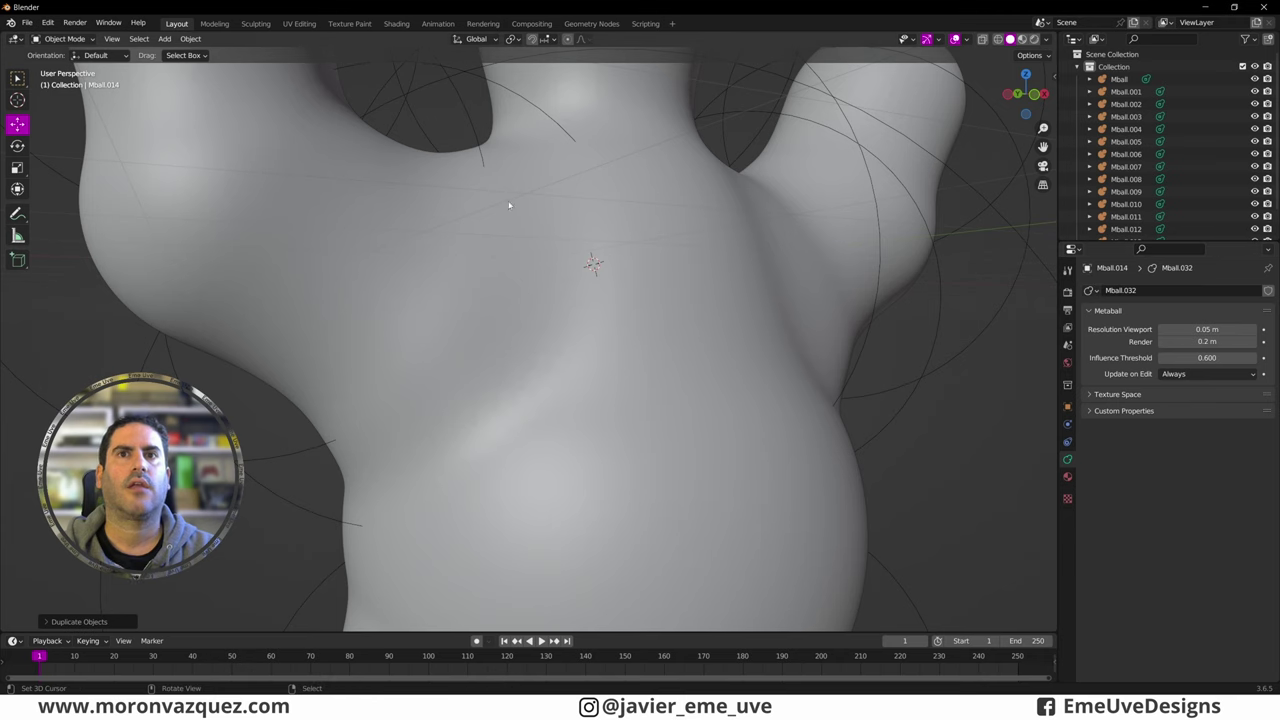
pyautogui.scroll(-4, 578, 346)
pyautogui.moveTo(570, 340); pyautogui.dragTo(571, 288, button='middle')
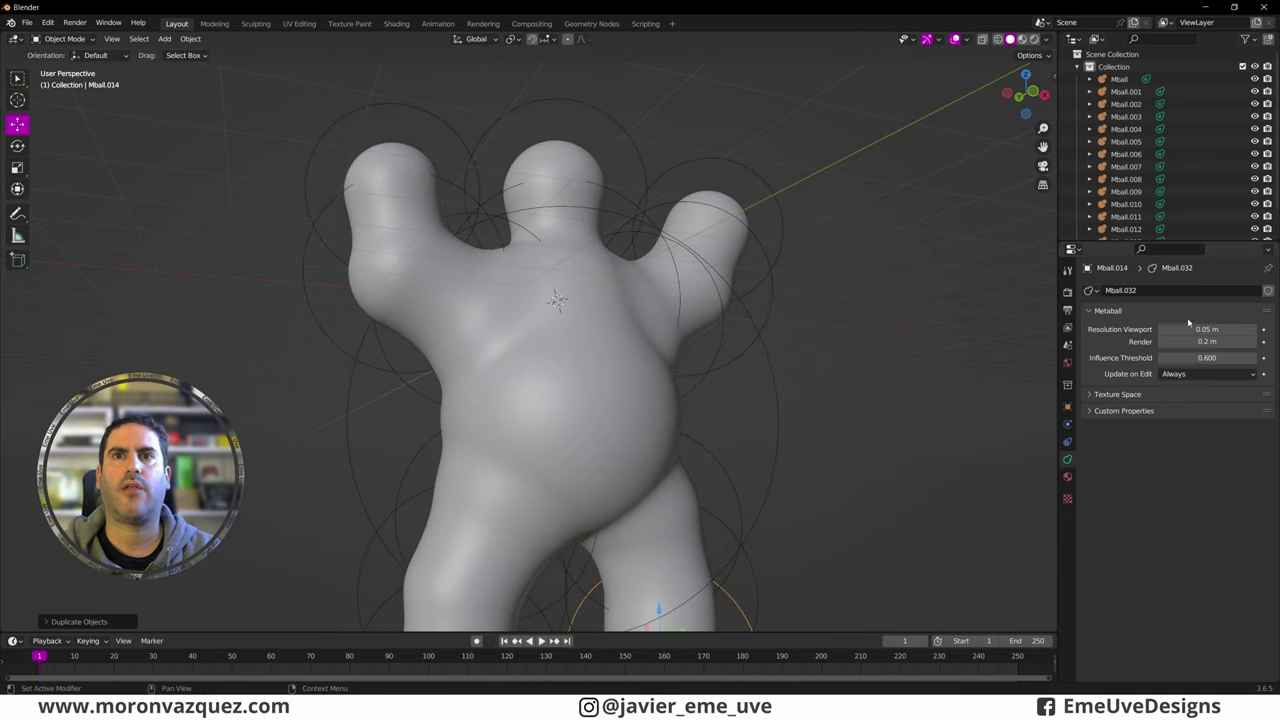
pyautogui.scroll(4, 743, 323)
pyautogui.moveTo(740, 329); pyautogui.dragTo(731, 340, button='middle')
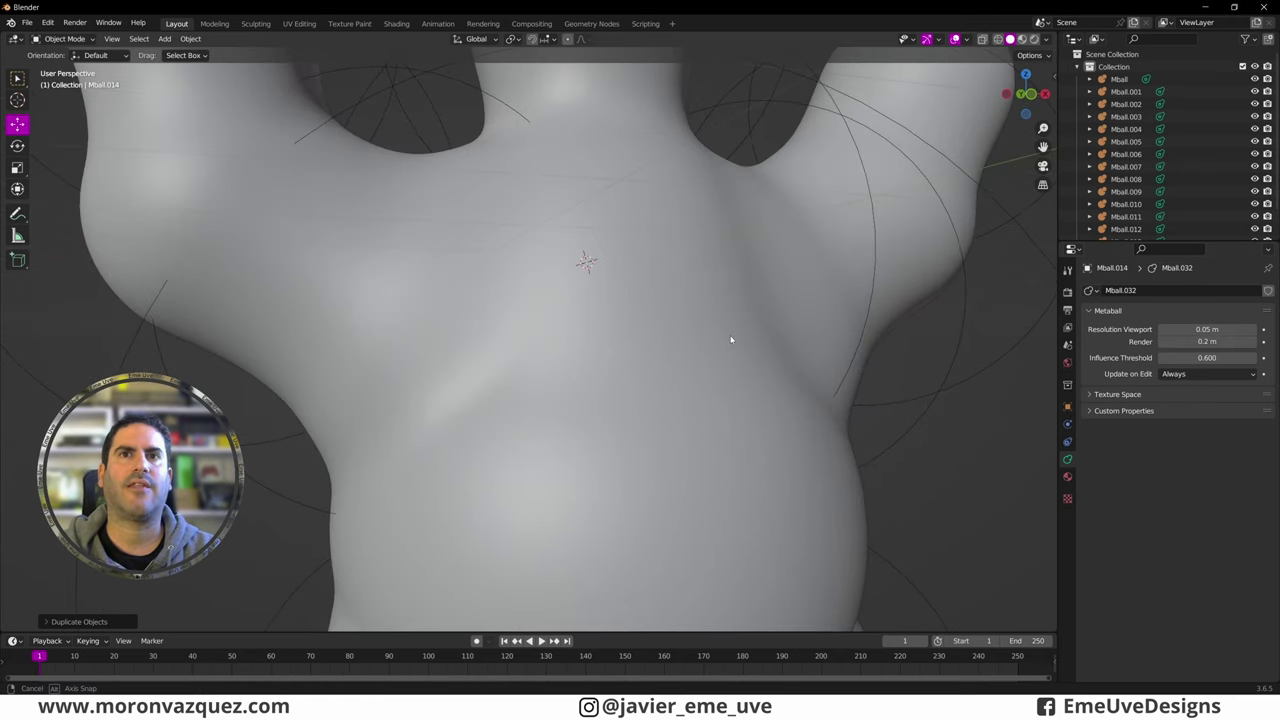
# Step: Change the render resolution from 0.2 m to 0.05 m
pyautogui.click(1205, 341)
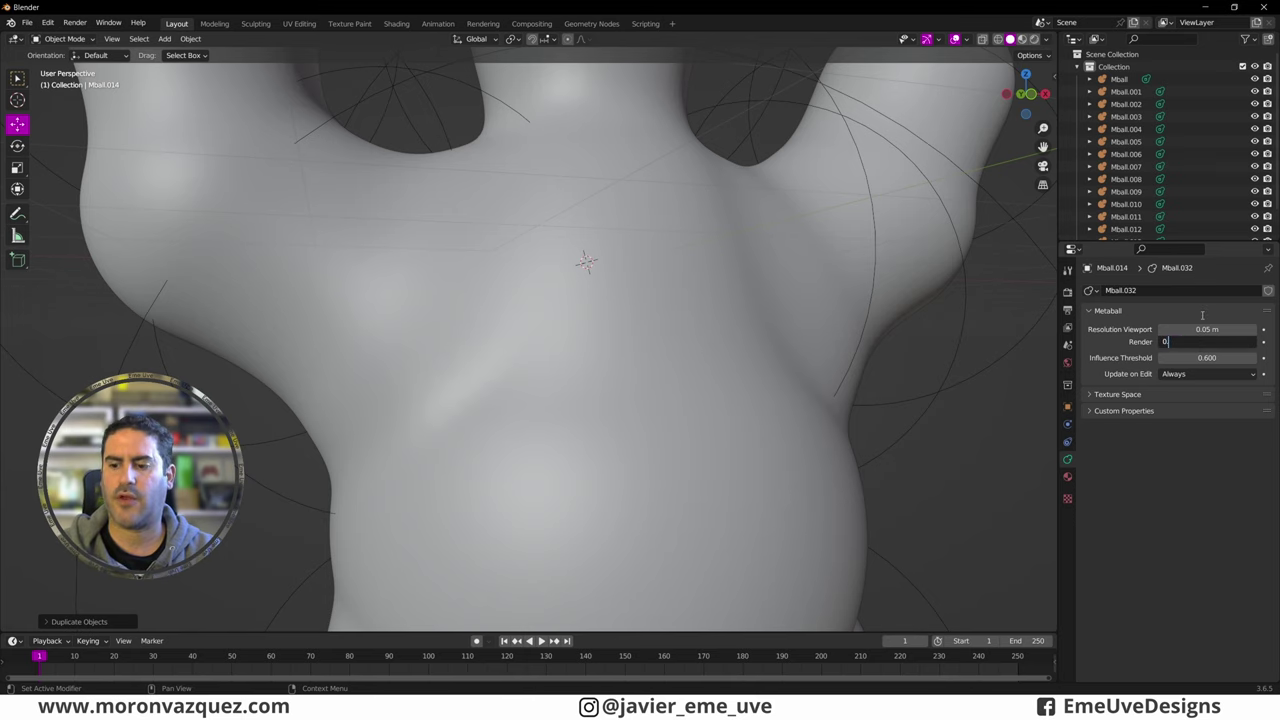
pyautogui.write('.05')
pyautogui.press('Return')
pyautogui.scroll(-3, 653, 257)
pyautogui.scroll(-2, 600, 280)
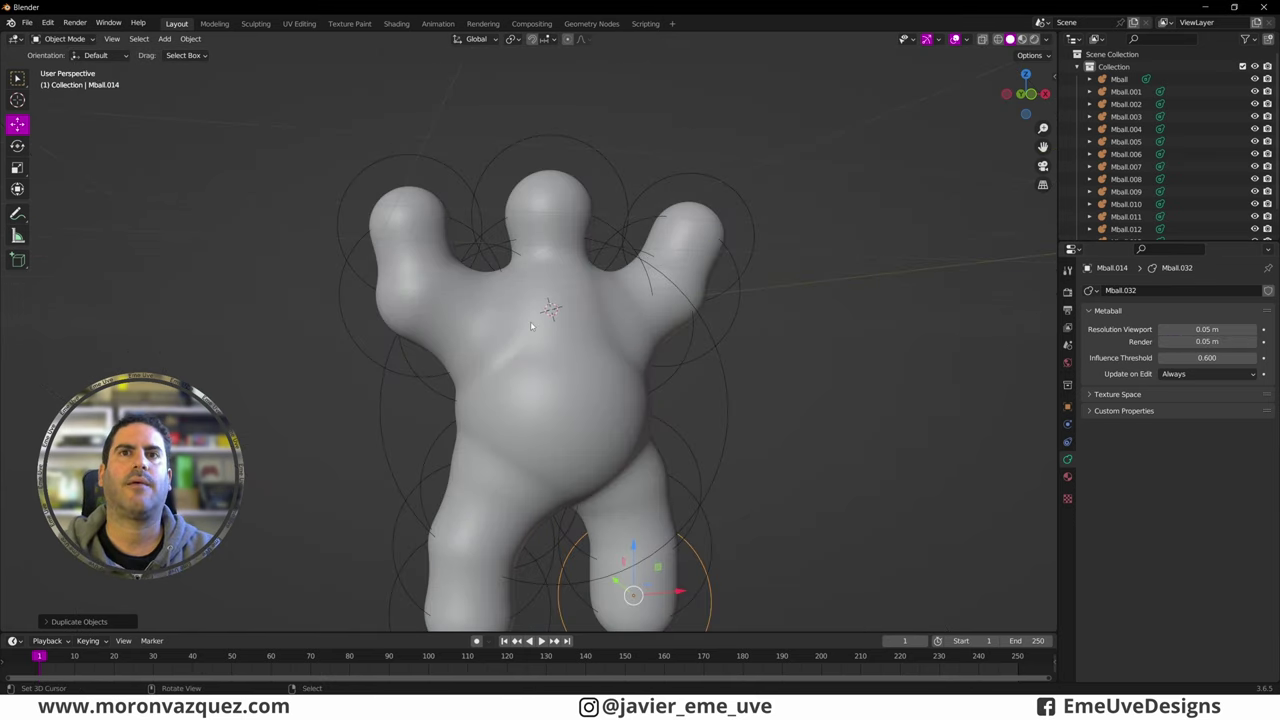
pyautogui.moveTo(561, 300); pyautogui.dragTo(587, 290, button='middle')
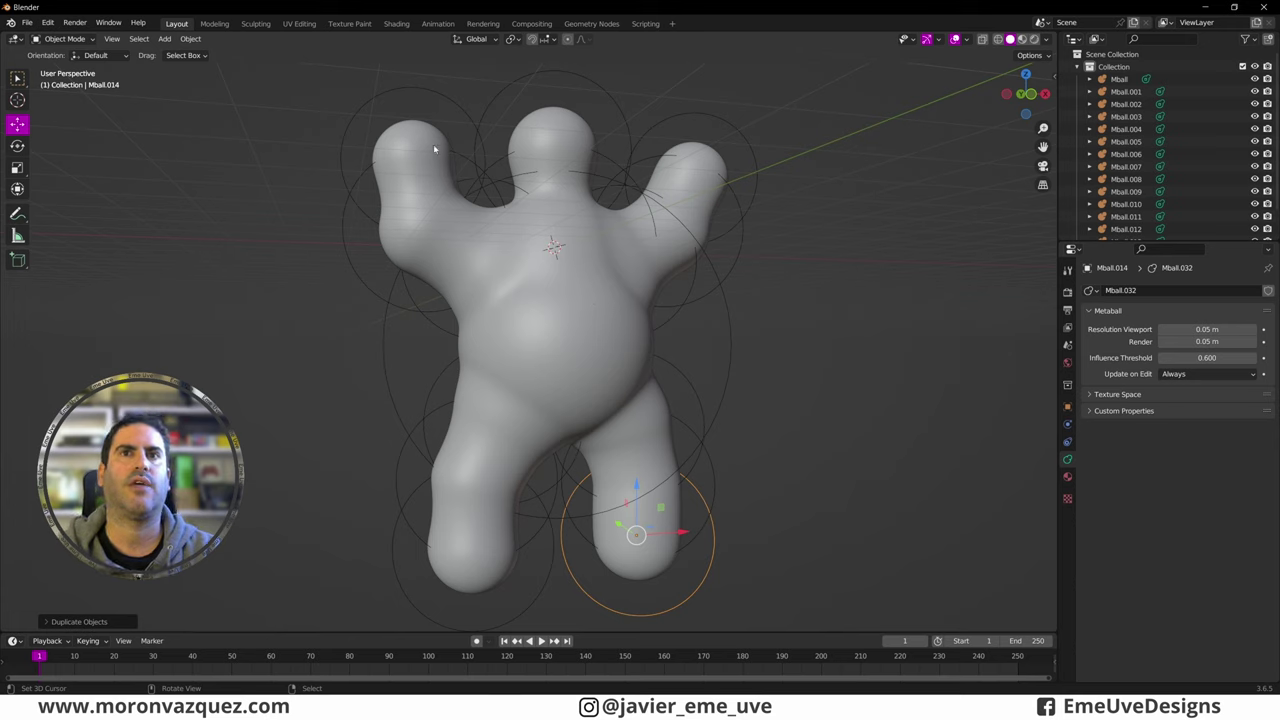
# Step: Reposition the head metaball, select all metaballs and convert them to a mesh
pyautogui.click(614, 97)
pyautogui.press('g')
pyautogui.click(640, 117)
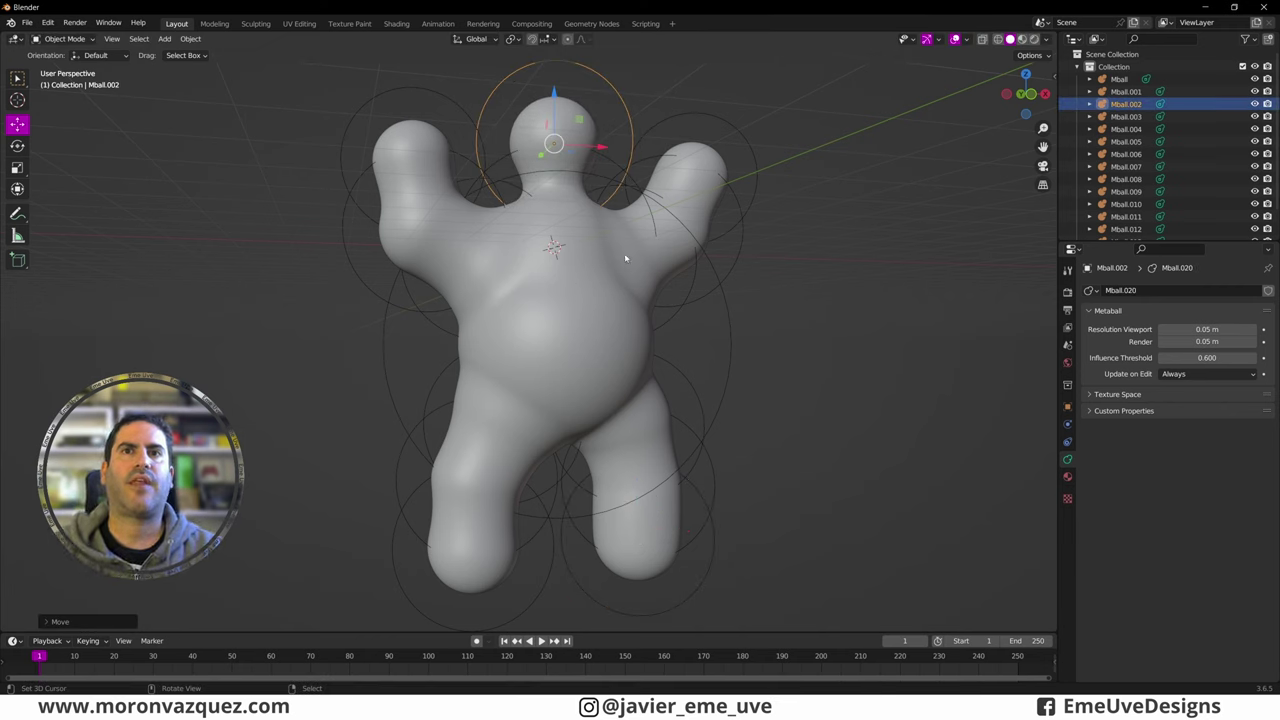
pyautogui.press('a')
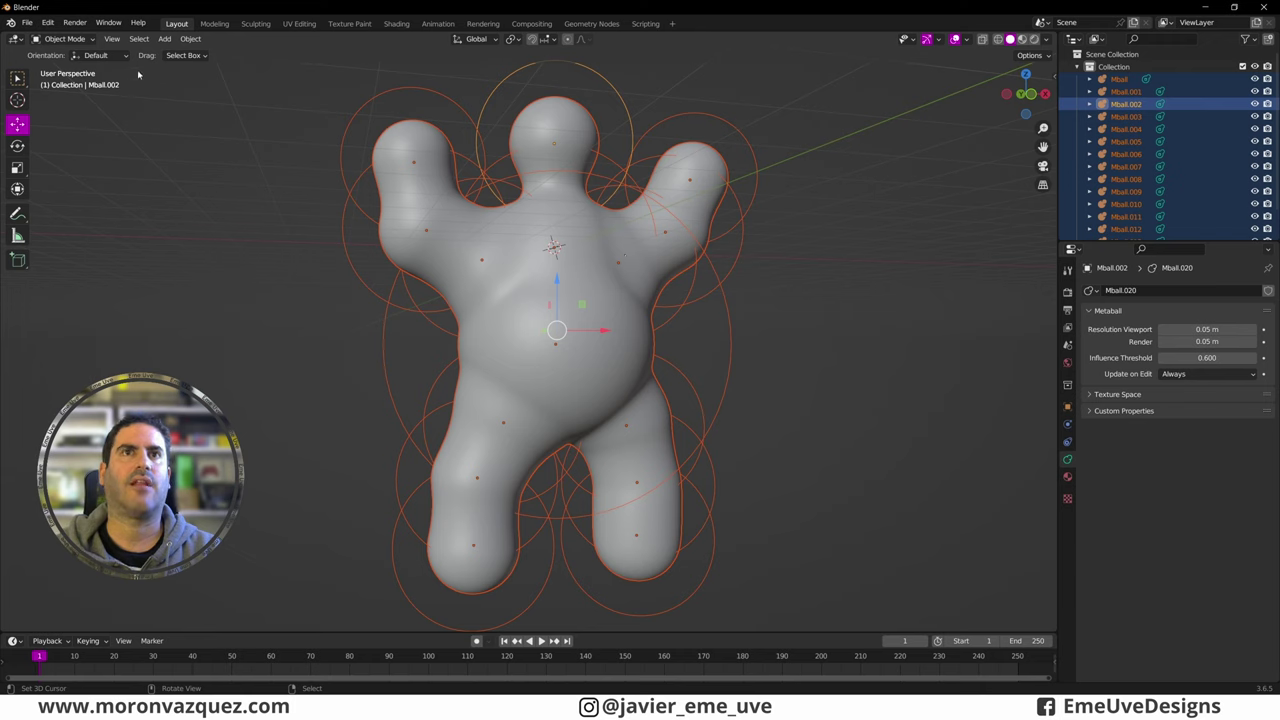
pyautogui.click(184, 41)
pyautogui.moveTo(239, 405)
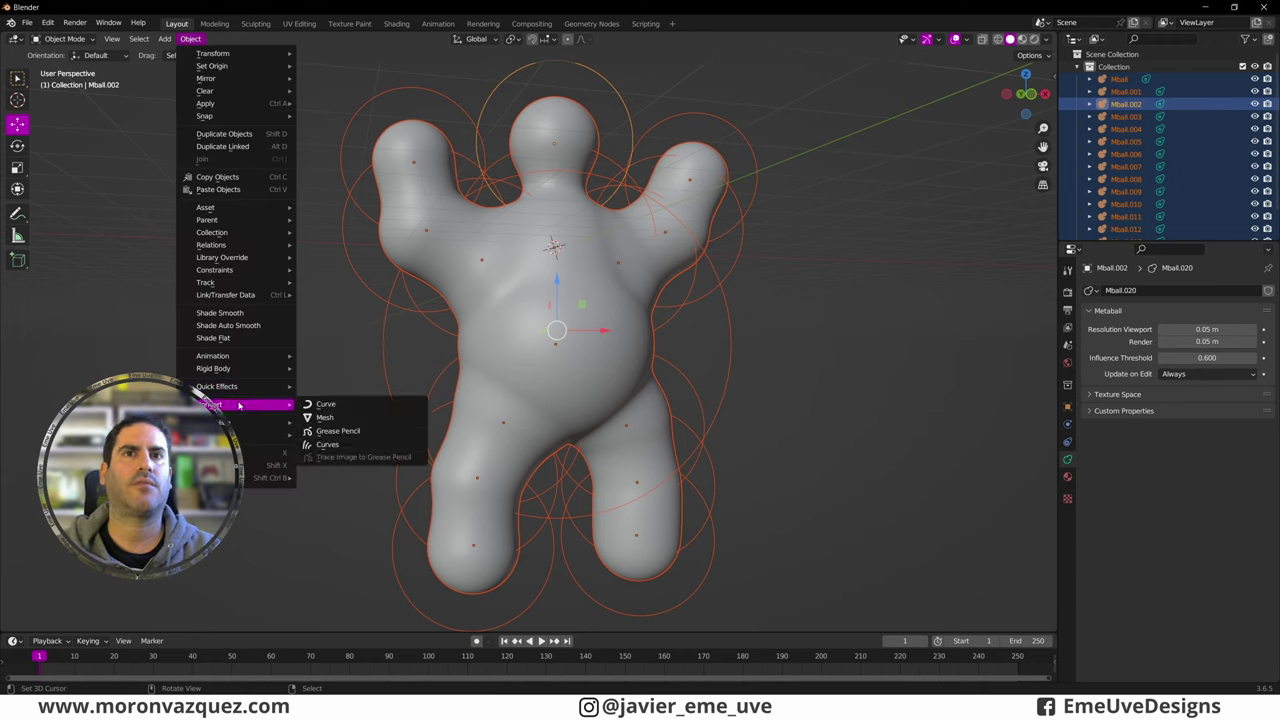
pyautogui.click(341, 419)
pyautogui.moveTo(684, 346); pyautogui.dragTo(657, 377, button='middle')
# Step: Inspect the converted mesh's density in wireframe, then return to solid shading
pyautogui.click(999, 42)
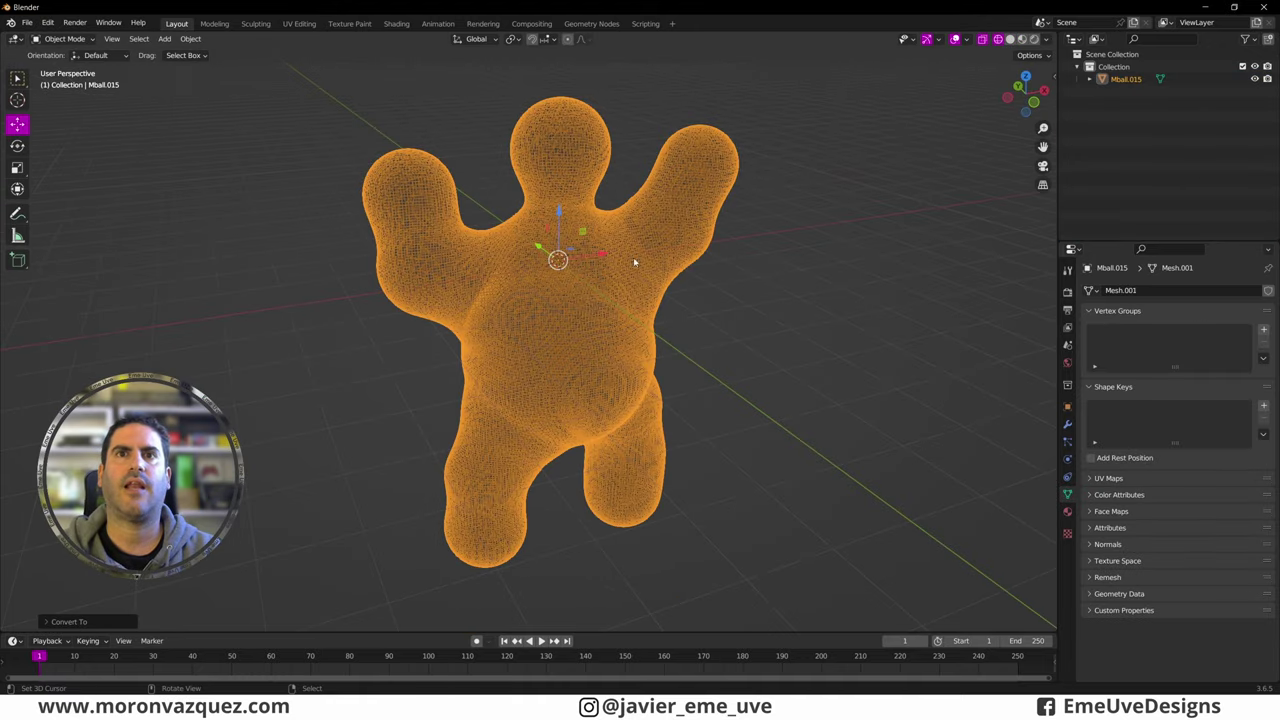
pyautogui.scroll(3, 633, 257)
pyautogui.scroll(1, 615, 299)
pyautogui.moveTo(615, 299)
pyautogui.mouseDown(button='middle')
pyautogui.moveTo(571, 296)
pyautogui.moveTo(574, 277)
pyautogui.moveTo(588, 284)
pyautogui.mouseUp(button='middle')
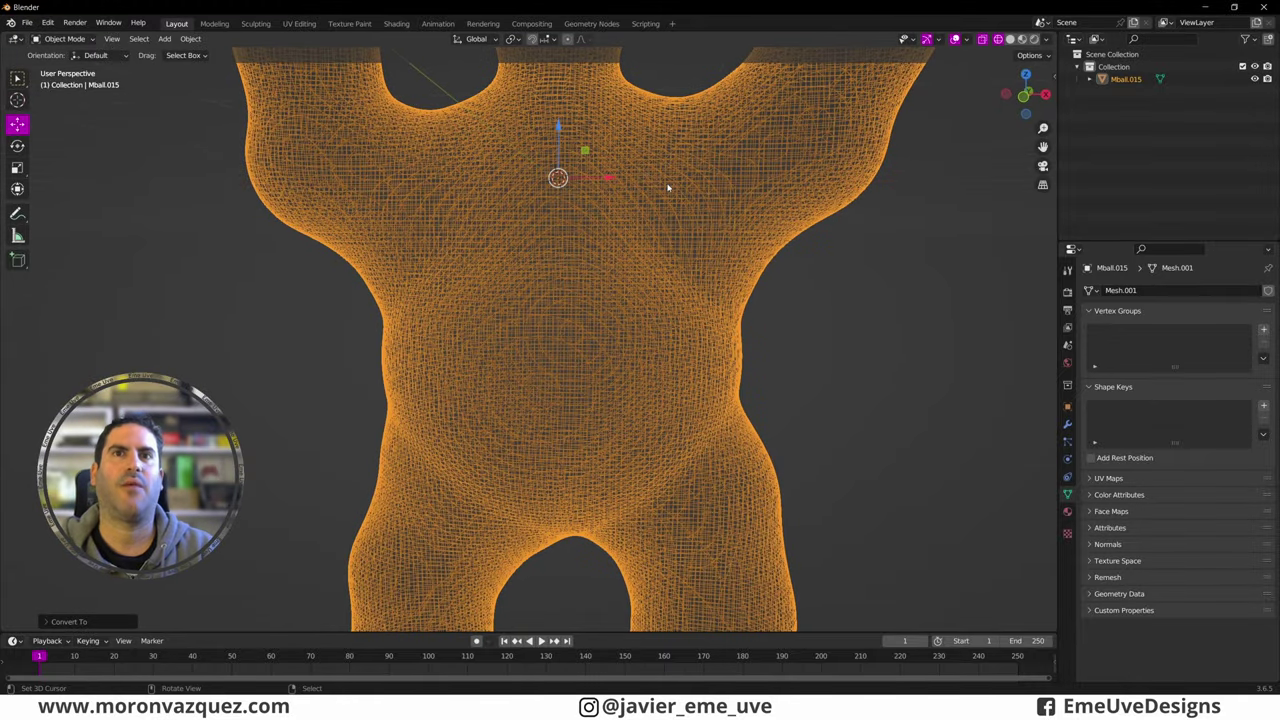
pyautogui.scroll(-5, 650, 210)
pyautogui.scroll(-2, 637, 231)
pyautogui.moveTo(576, 263)
pyautogui.mouseDown(button='middle')
pyautogui.moveTo(627, 274)
pyautogui.moveTo(580, 294)
pyautogui.mouseUp(button='middle')
pyautogui.scroll(3, 670, 203)
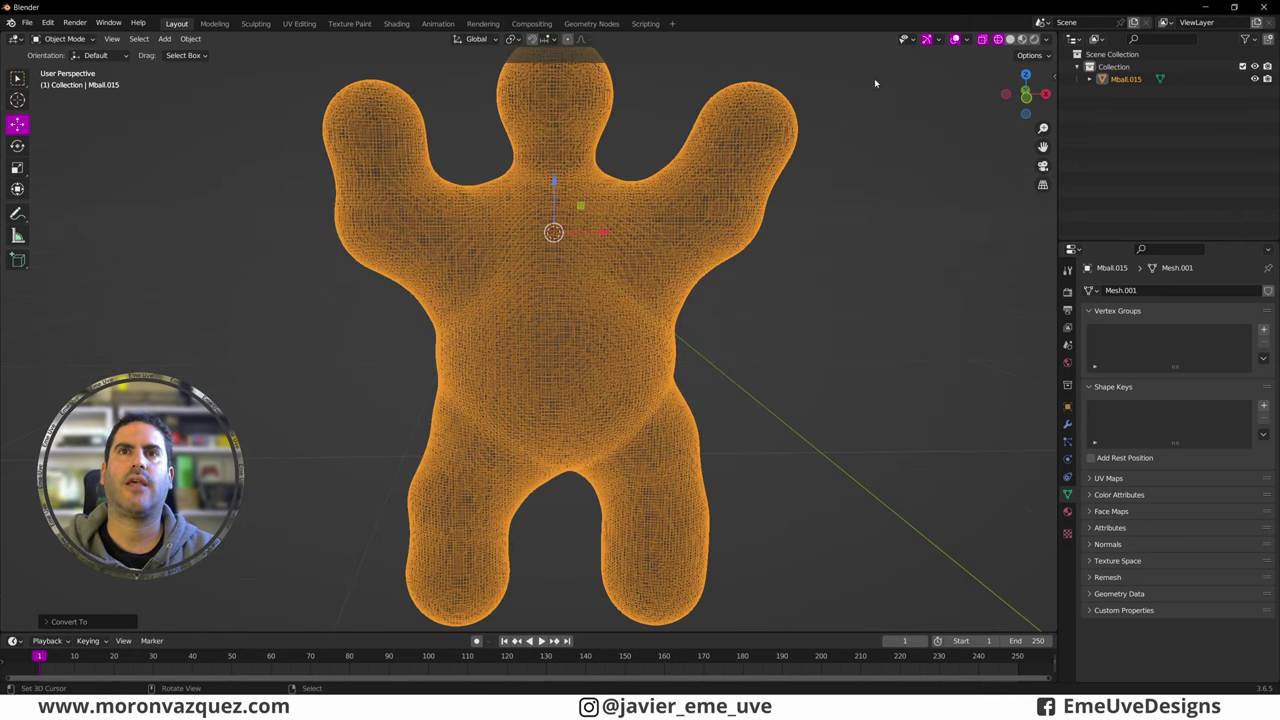
pyautogui.click(1010, 39)
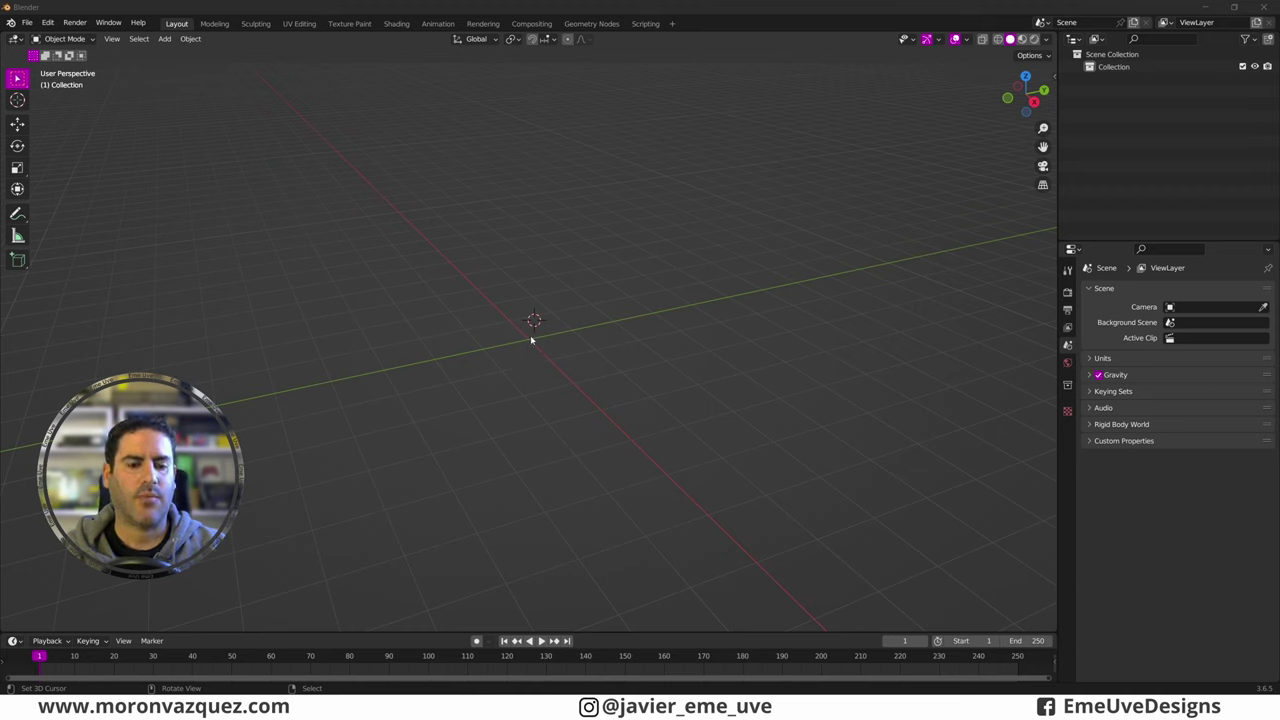
# Step: Bring up the Add menu in the now empty scene
pyautogui.hotkey('shift', 'a')
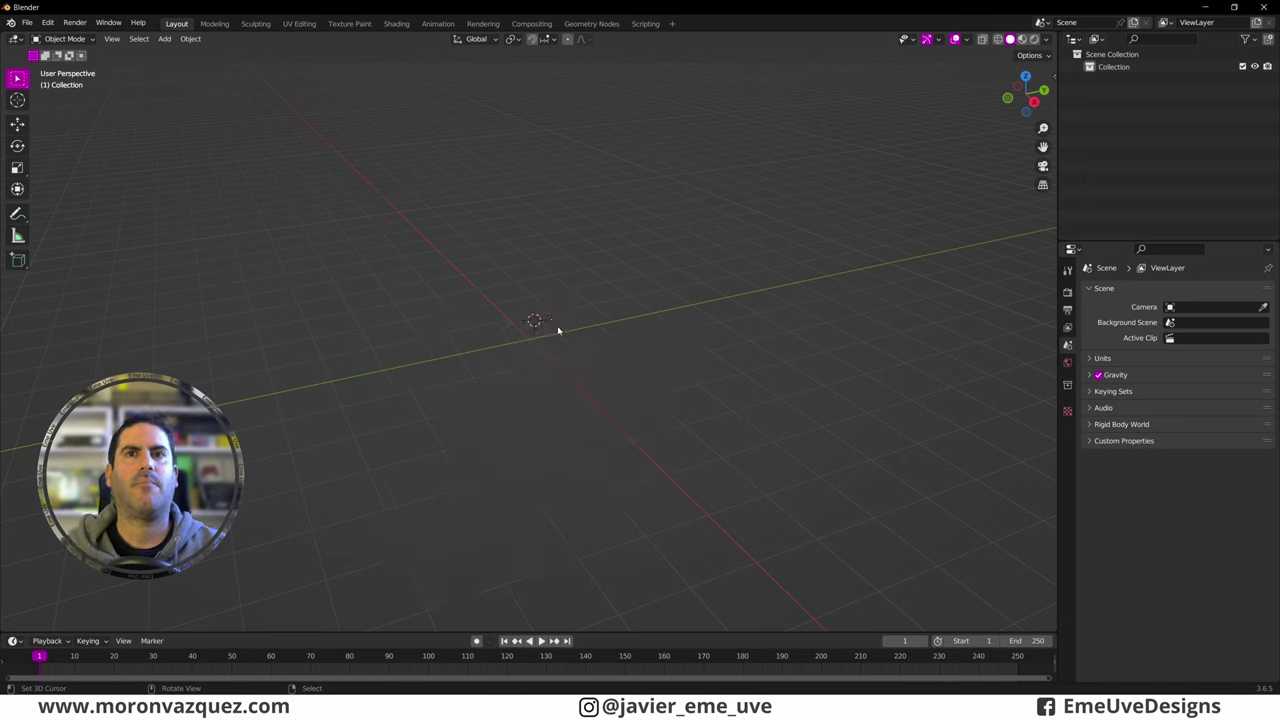
# Step: Enable the Add Mesh: Extra Objects add-on by searching 'extra' in Add-ons preferences
pyautogui.click(47, 22)
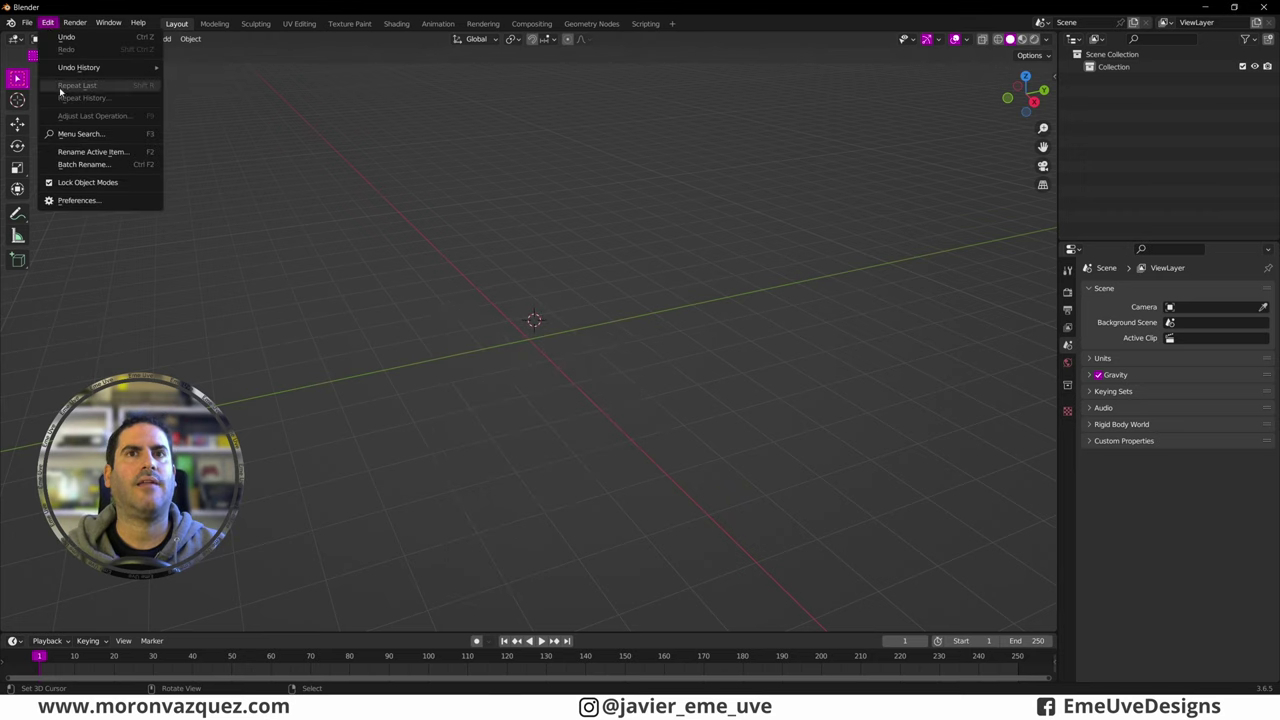
pyautogui.click(77, 201)
pyautogui.click(368, 66)
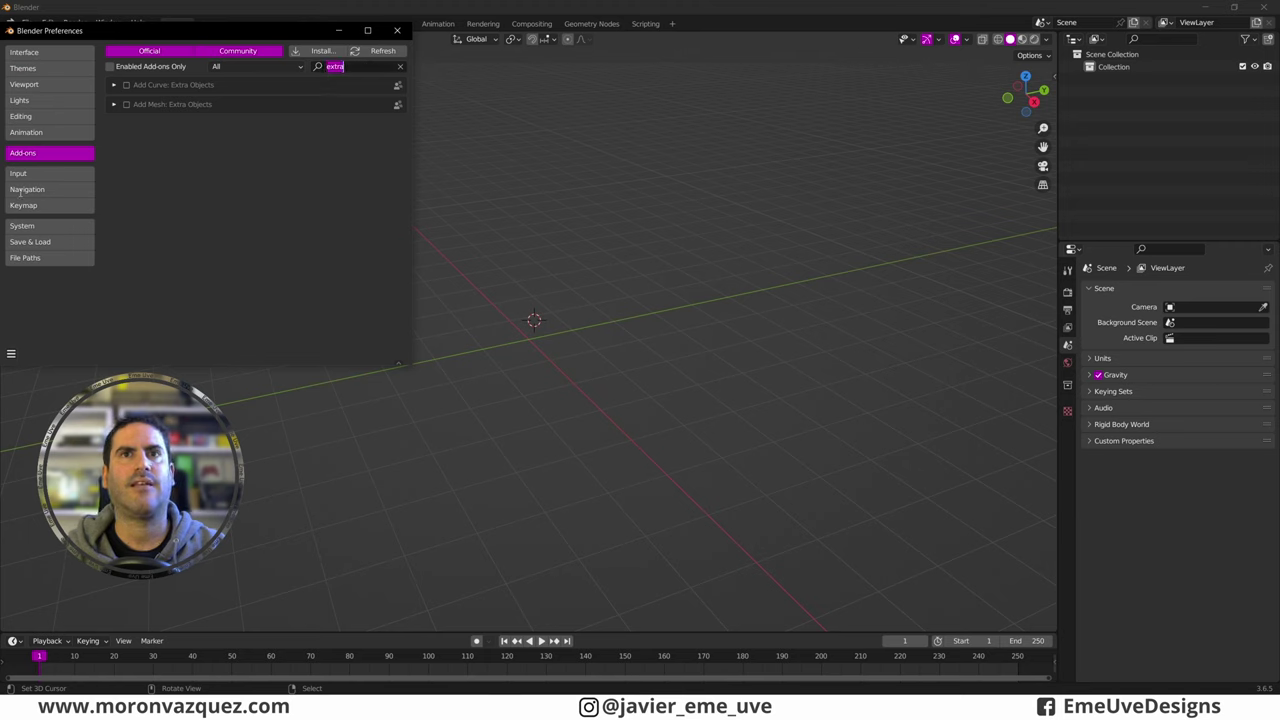
pyautogui.click(343, 67)
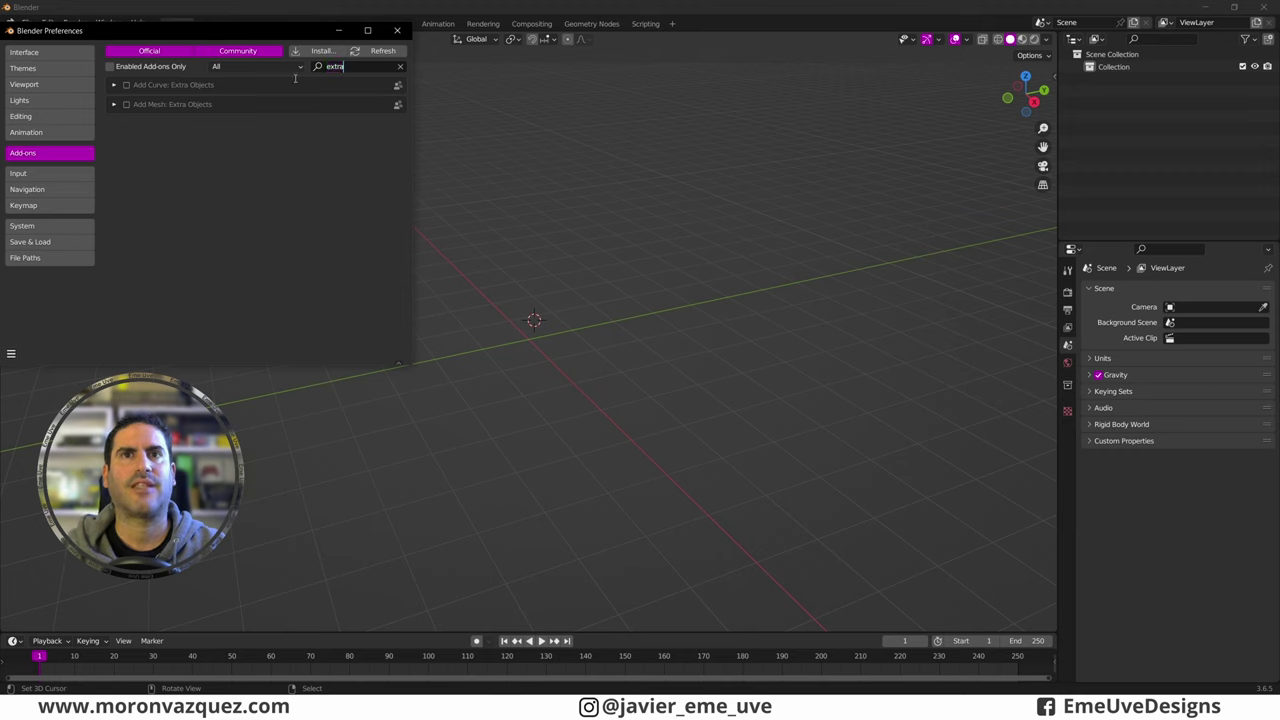
pyautogui.click(127, 105)
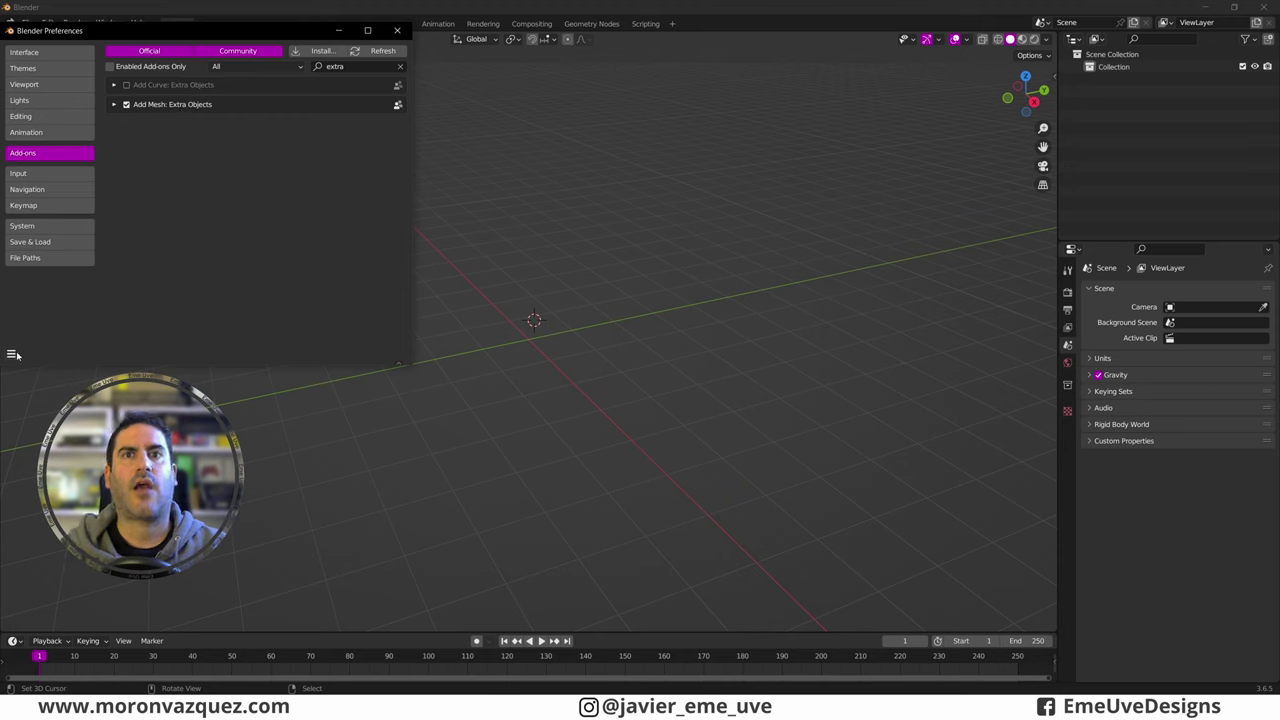
# Step: Save the preferences and close the Preferences window
pyautogui.moveTo(144, 33); pyautogui.dragTo(196, 45)
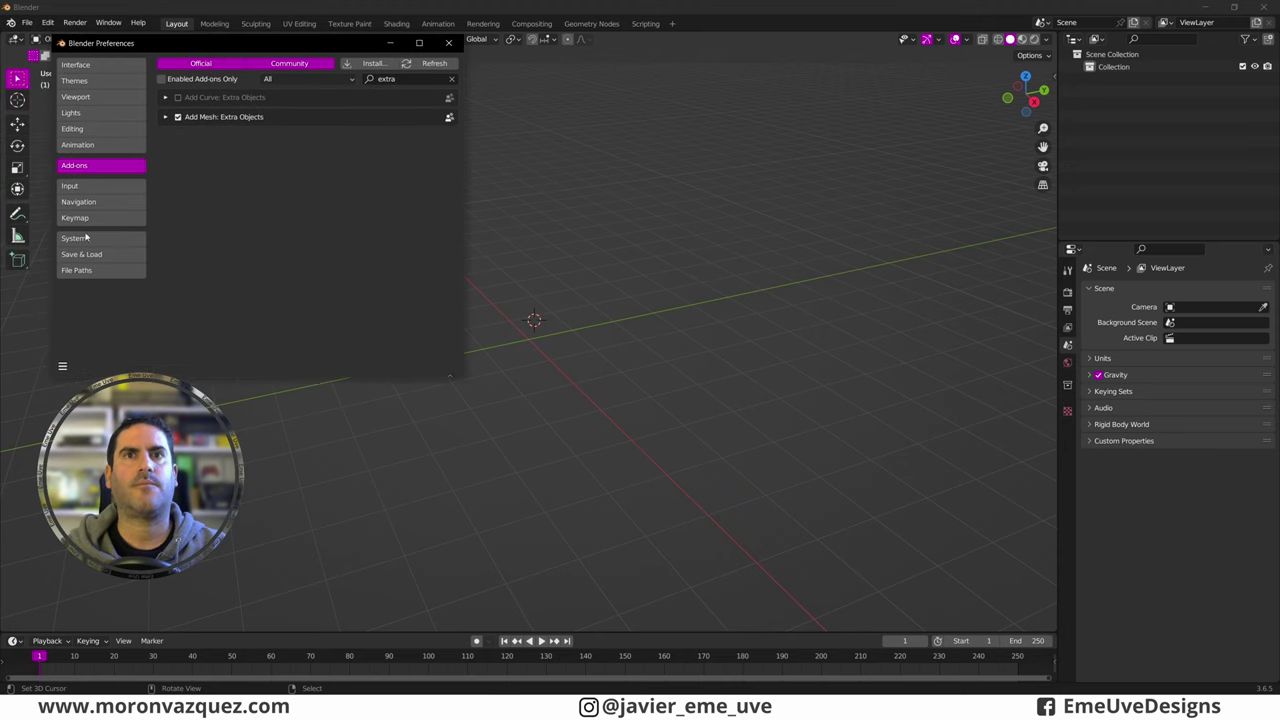
pyautogui.click(62, 367)
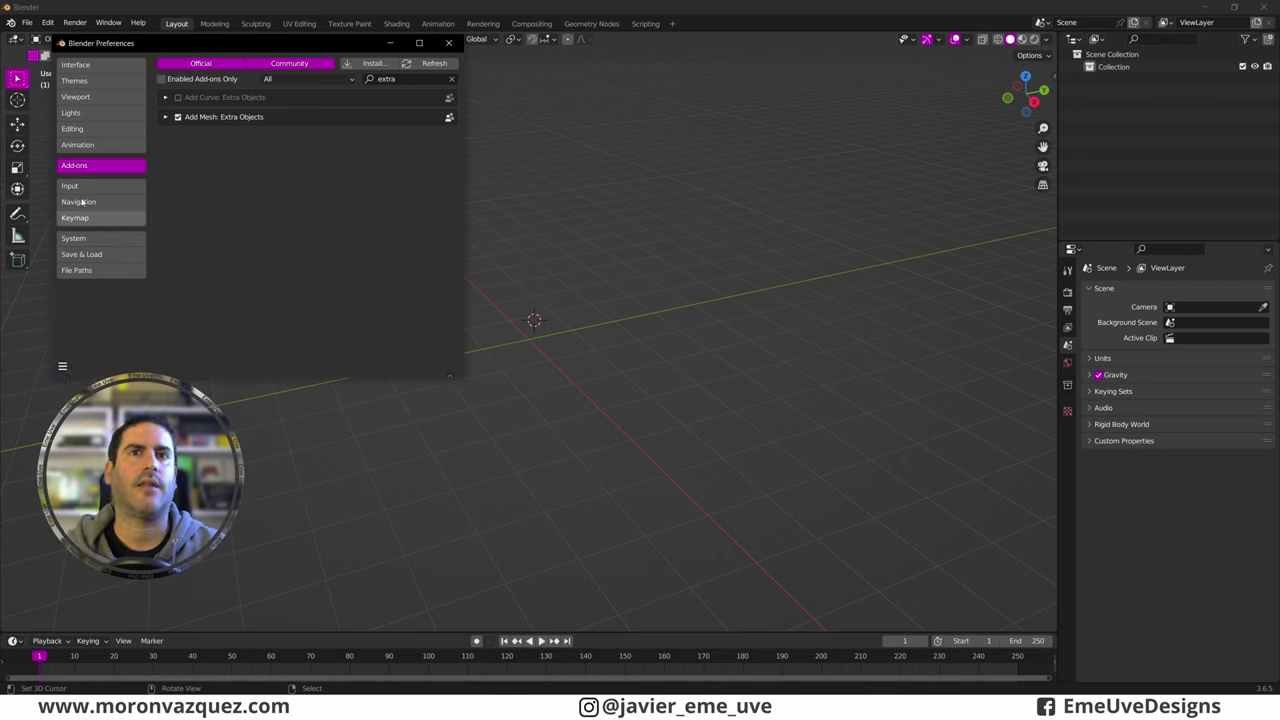
pyautogui.click(62, 366)
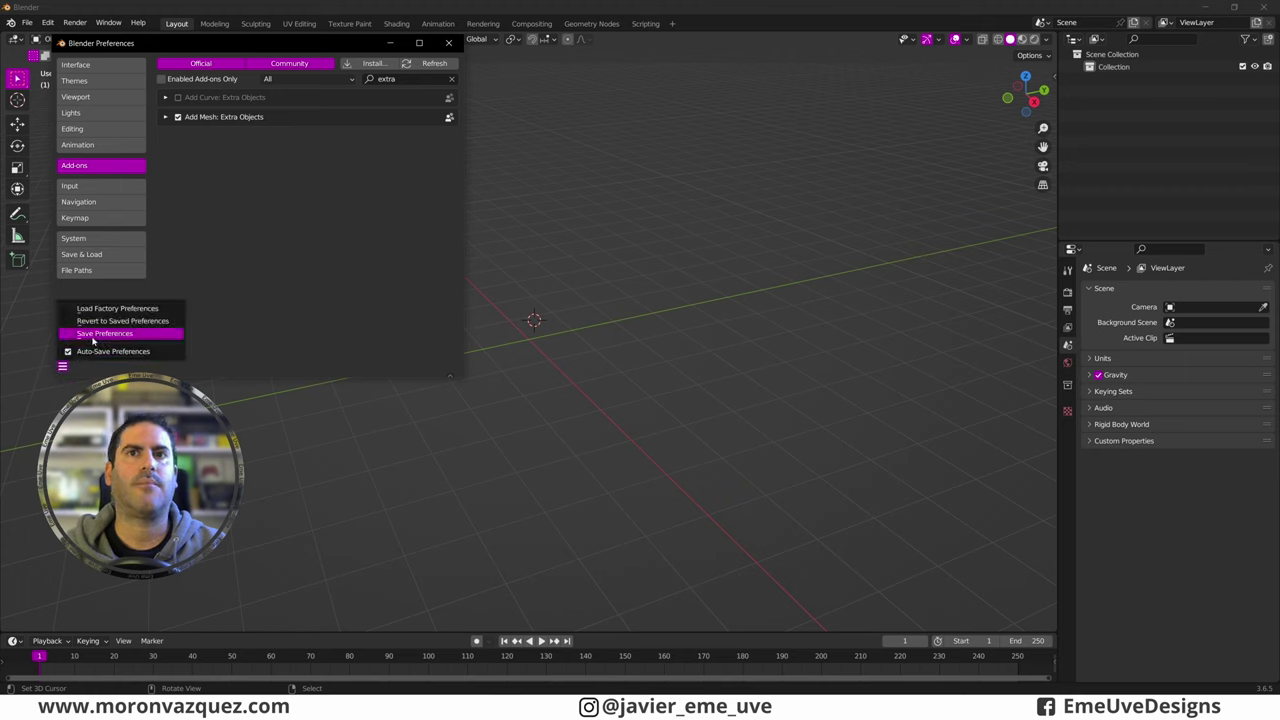
pyautogui.moveTo(105, 333)
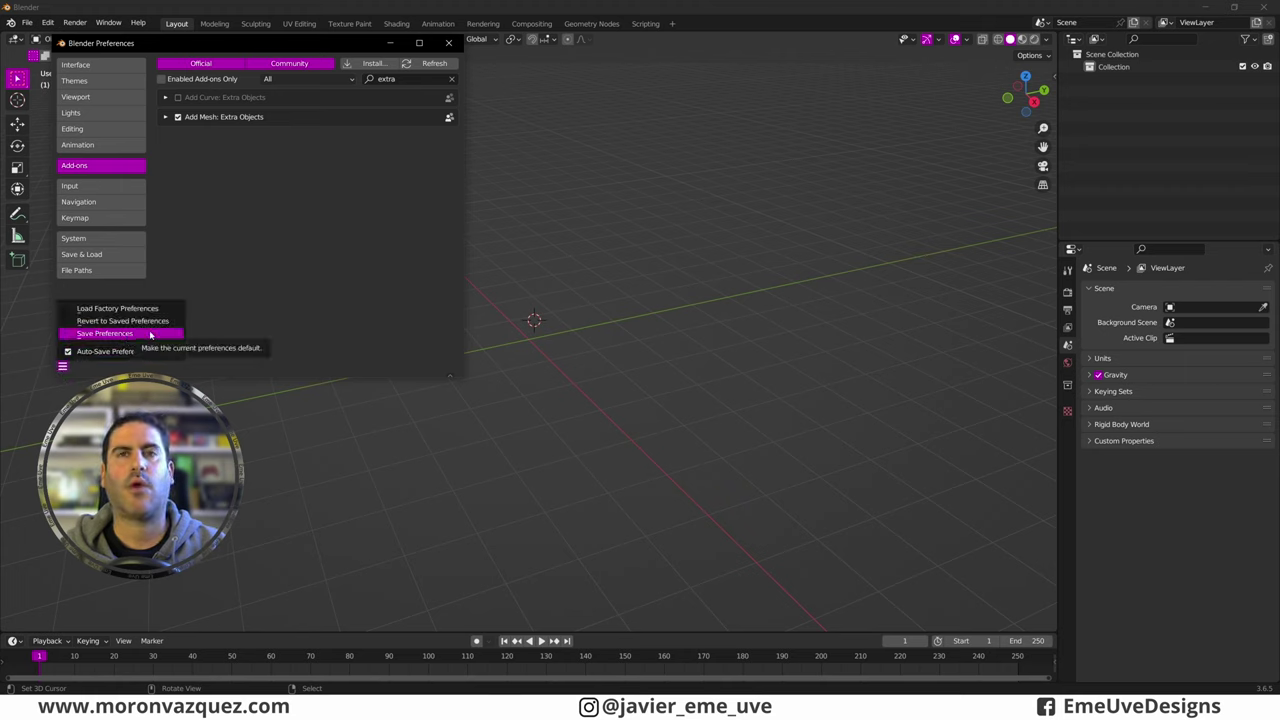
pyautogui.click(150, 334)
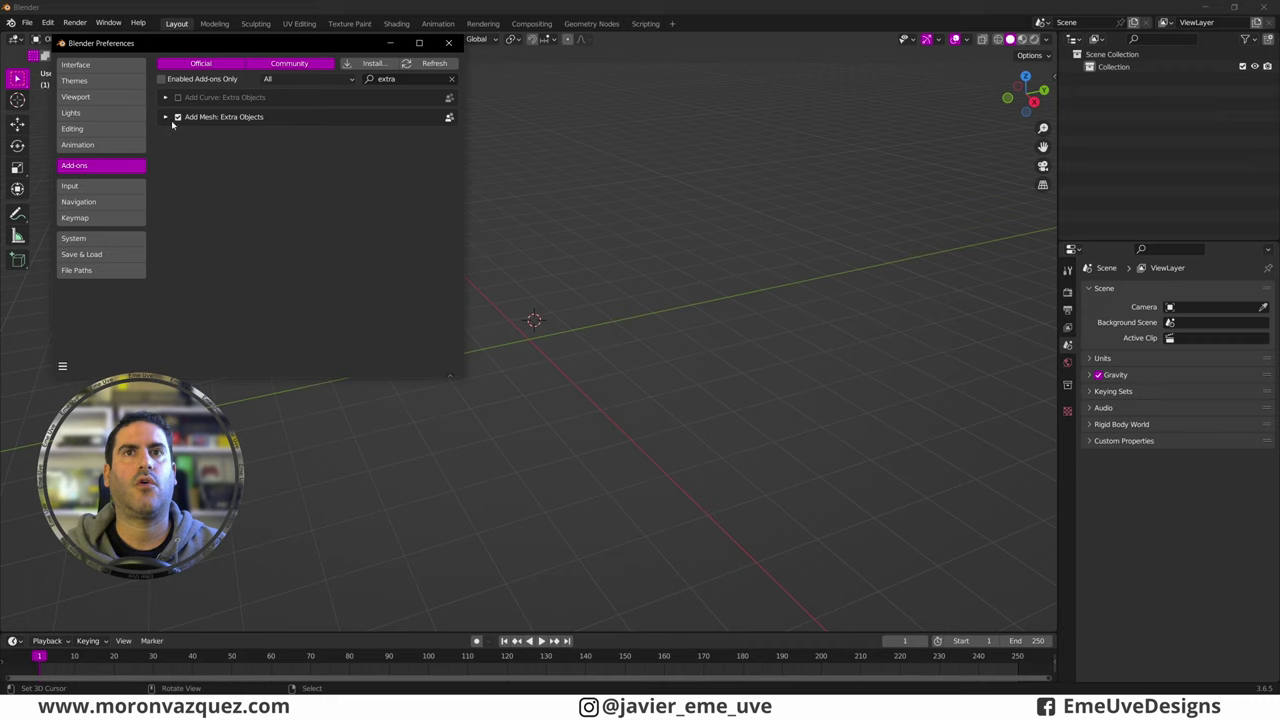
pyautogui.click(178, 117)
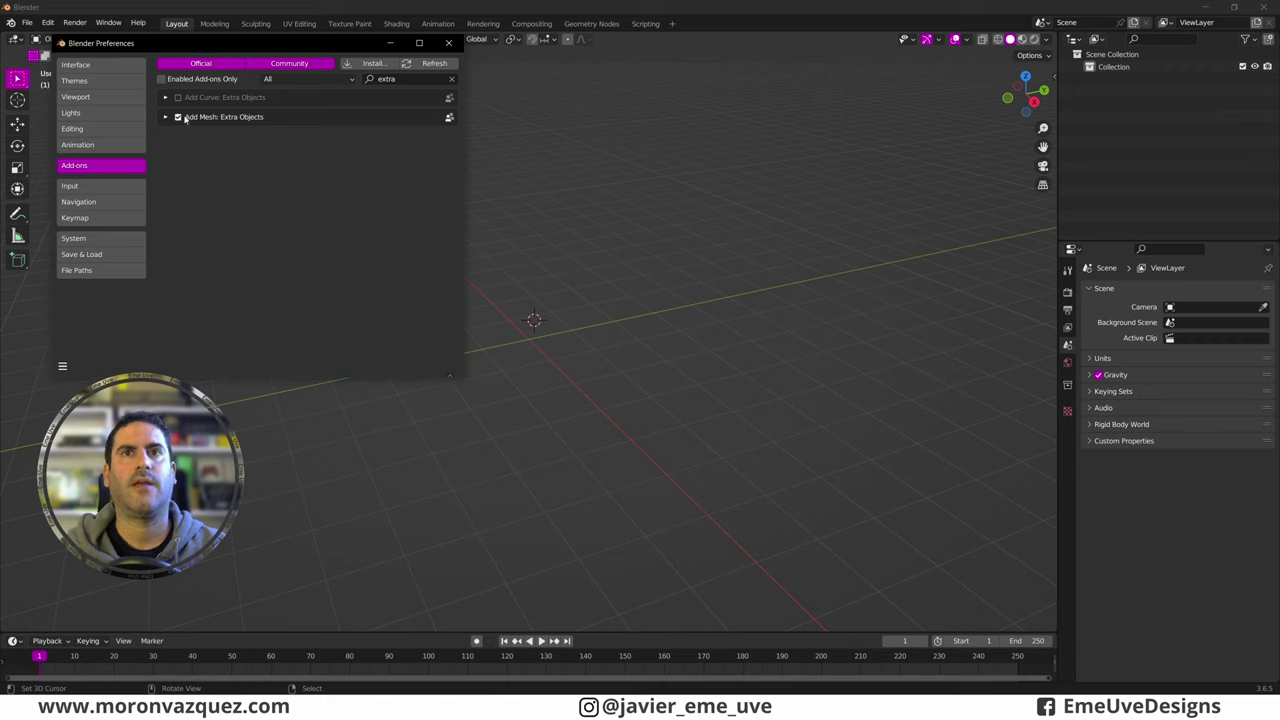
pyautogui.click(449, 44)
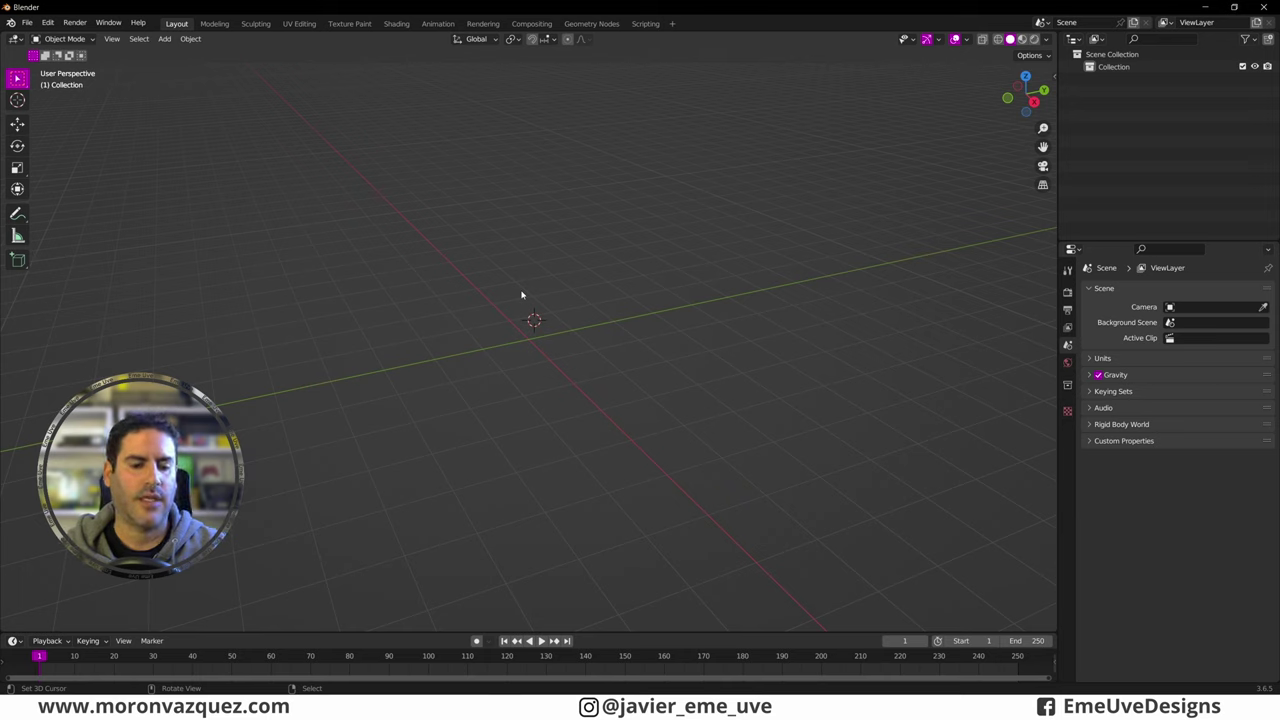
pyautogui.hotkey('shift', 'a')
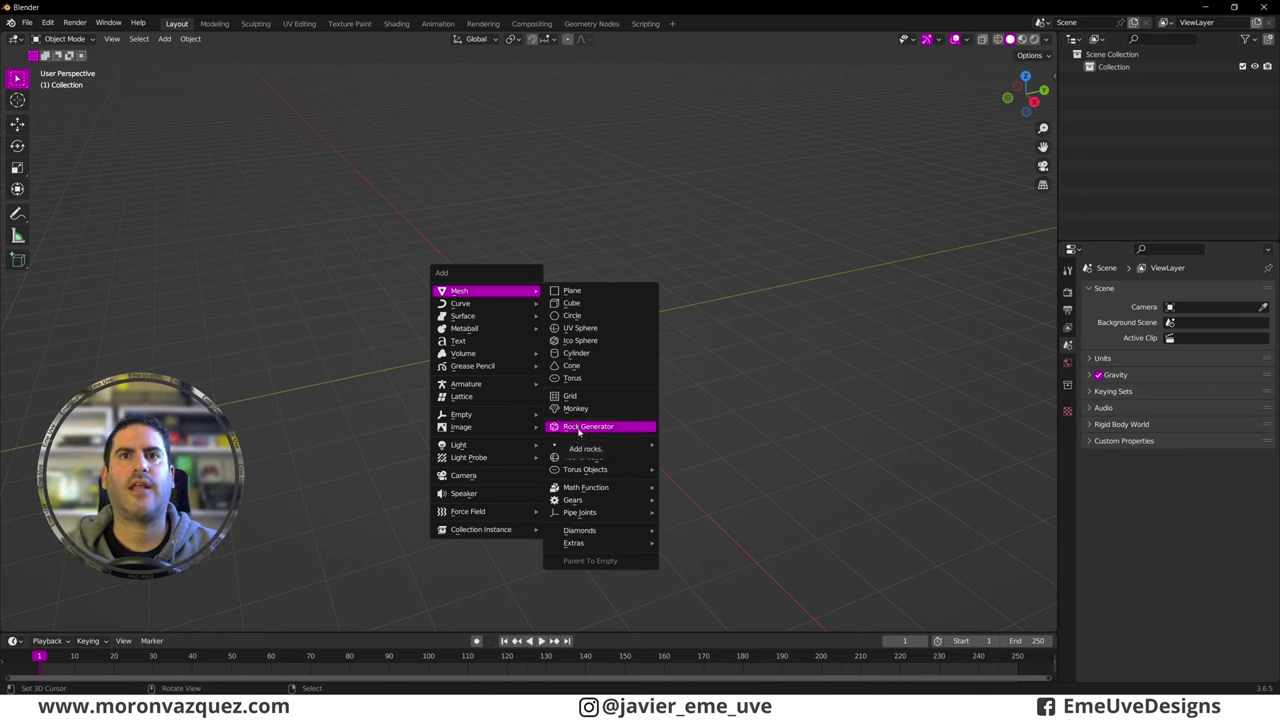
pyautogui.click(580, 427)
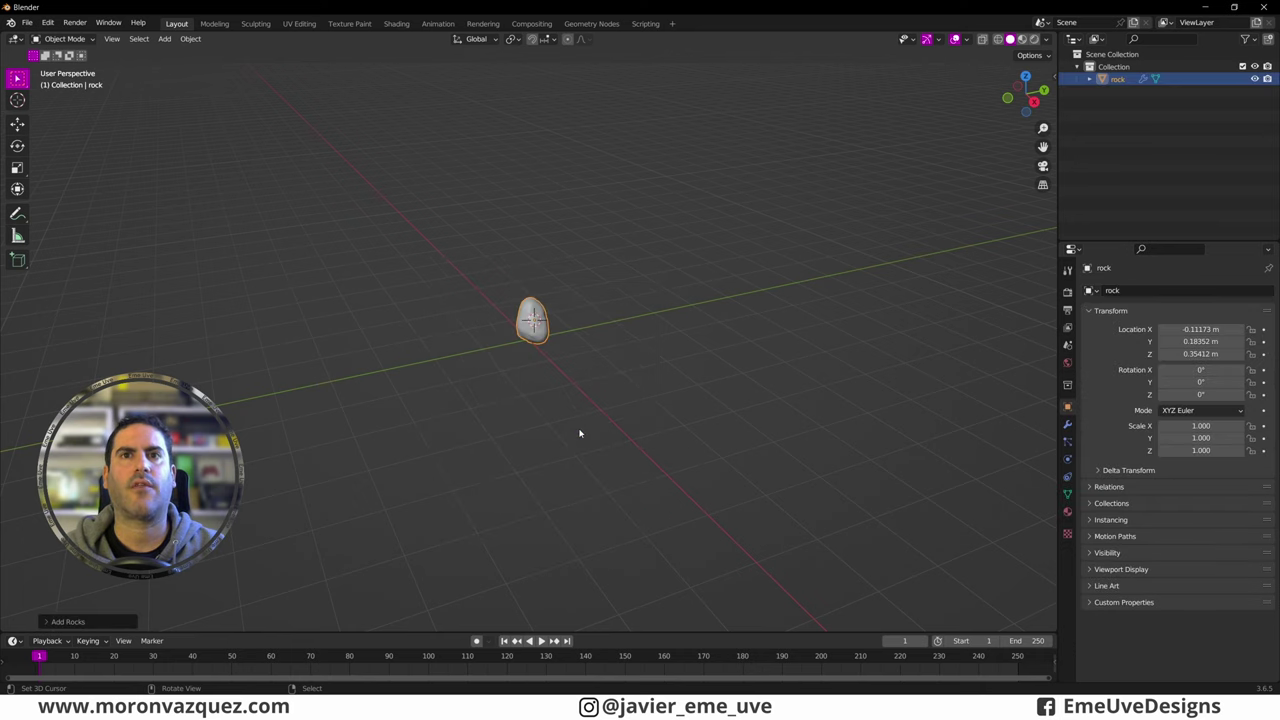
pyautogui.scroll(2, 600, 363)
pyautogui.scroll(3, 571, 354)
pyautogui.moveTo(551, 364)
pyautogui.mouseDown(button='middle')
pyautogui.moveTo(571, 366)
pyautogui.moveTo(566, 434)
pyautogui.moveTo(583, 437)
pyautogui.moveTo(476, 416)
pyautogui.mouseUp(button='middle')
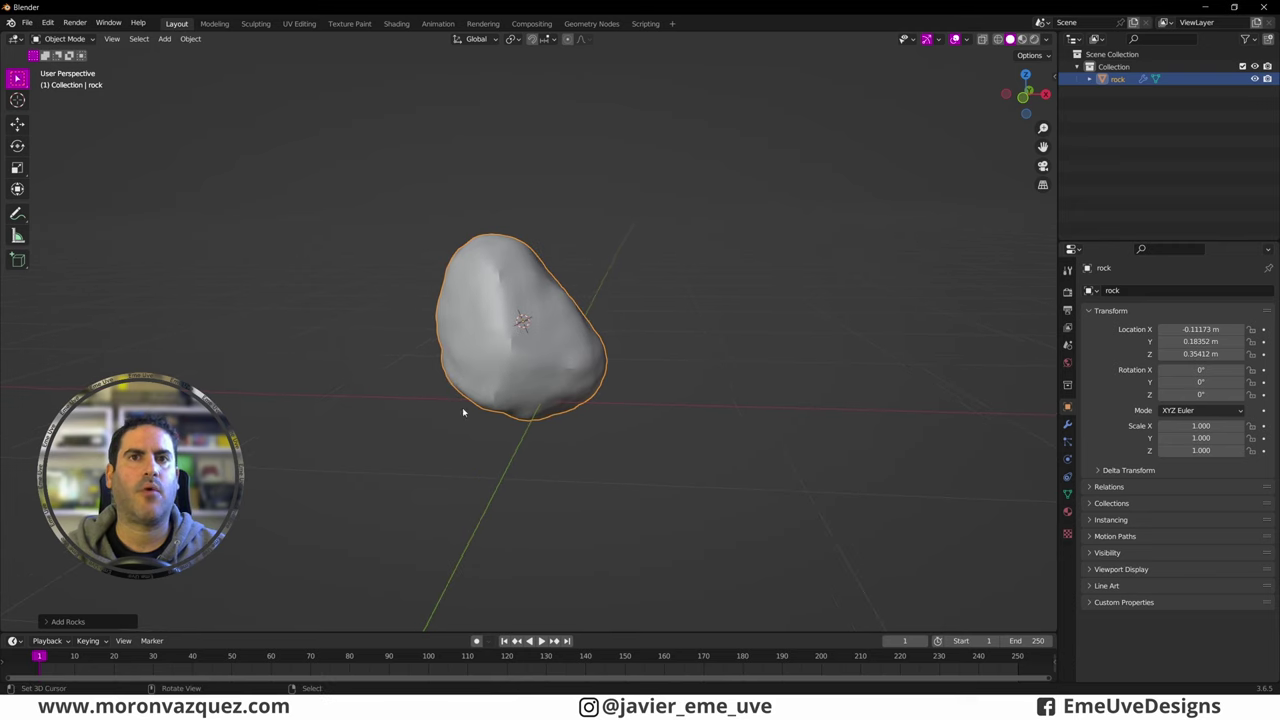
pyautogui.click(47, 623)
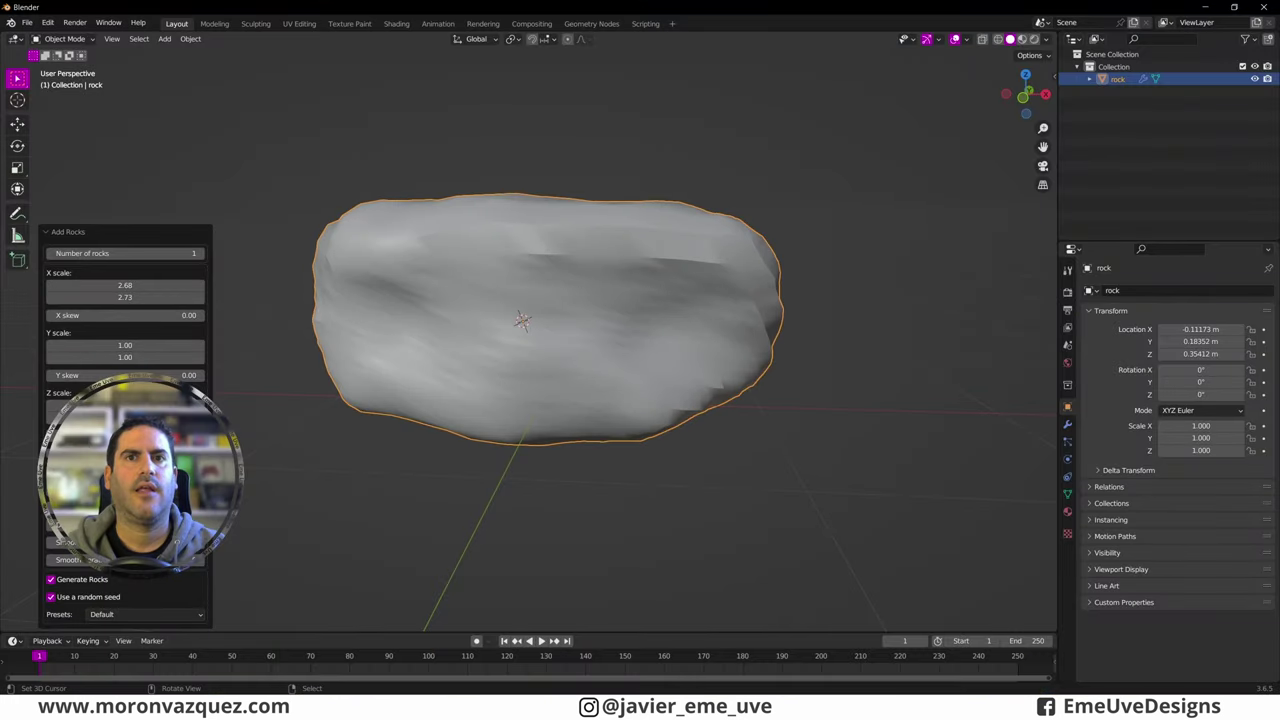
pyautogui.moveTo(125, 405)
pyautogui.mouseDown()
pyautogui.moveTo(684, 289)
pyautogui.moveTo(450, 289)
pyautogui.mouseUp()
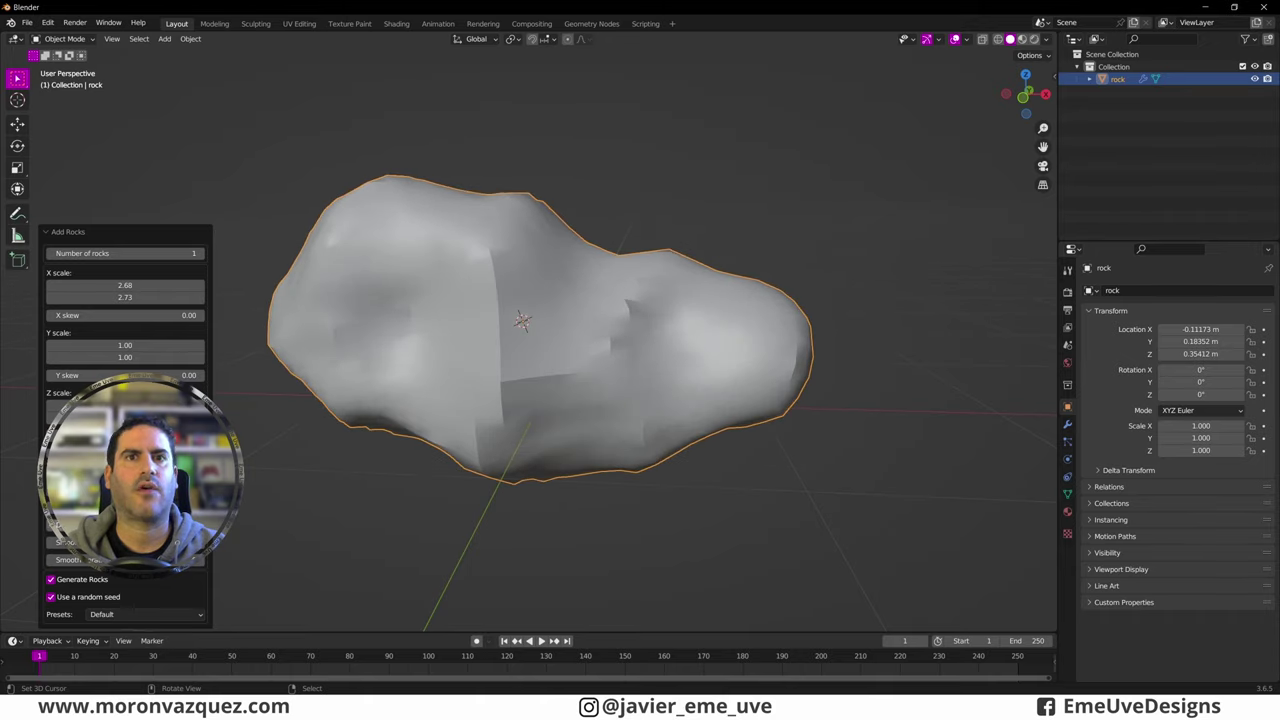
pyautogui.click(55, 526)
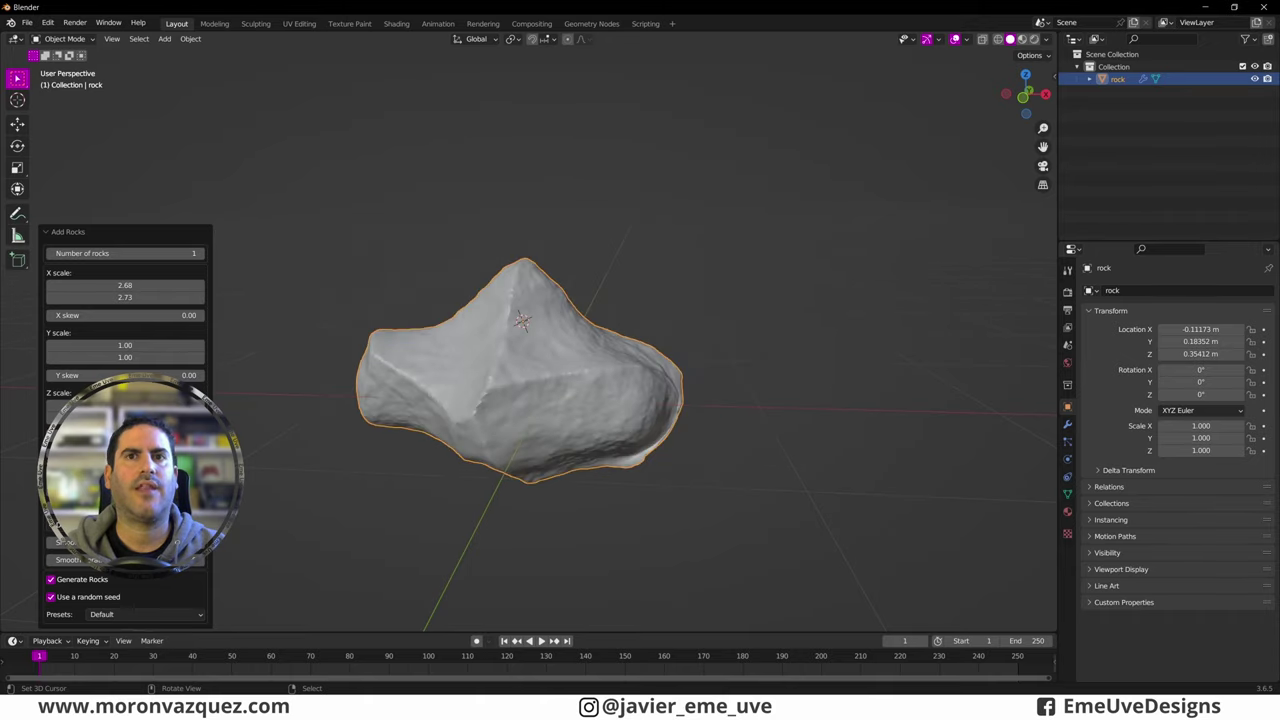
pyautogui.moveTo(600, 400); pyautogui.dragTo(731, 389, button='middle')
pyautogui.scroll(4, 662, 404)
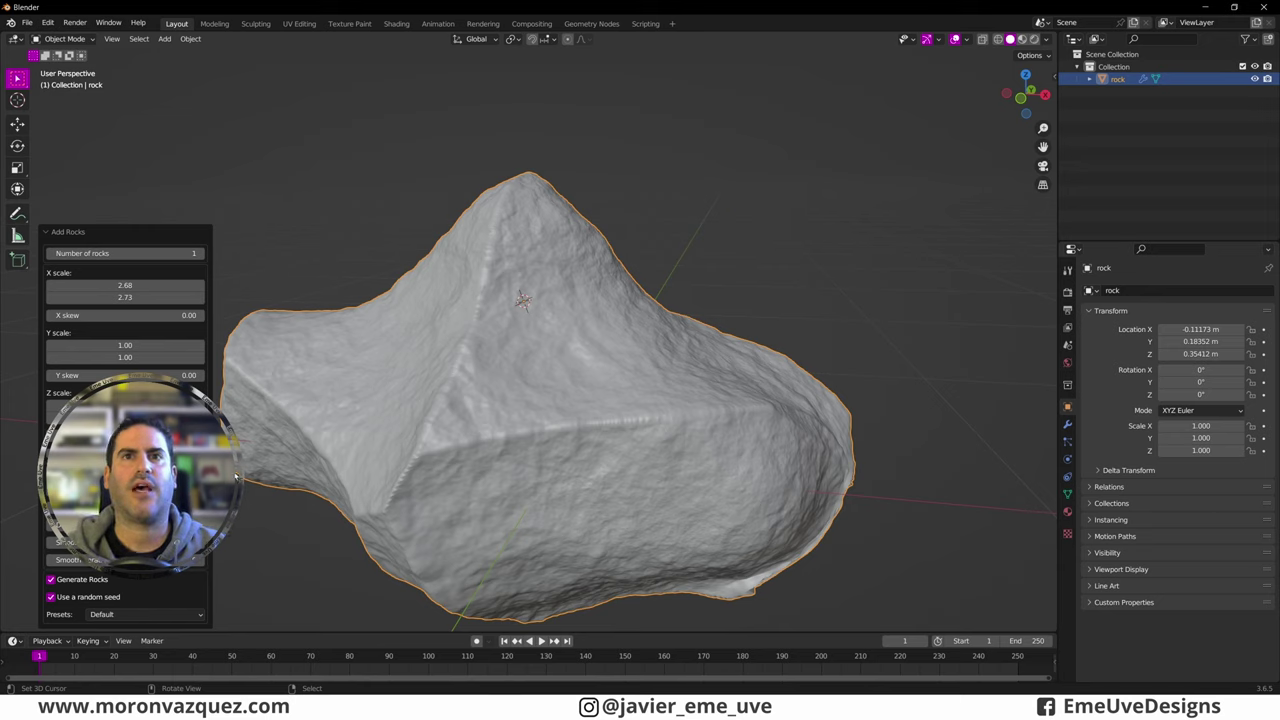
pyautogui.keyDown('shift'); pyautogui.rightClick(594, 173); pyautogui.keyUp('shift')
pyautogui.click(47, 232)
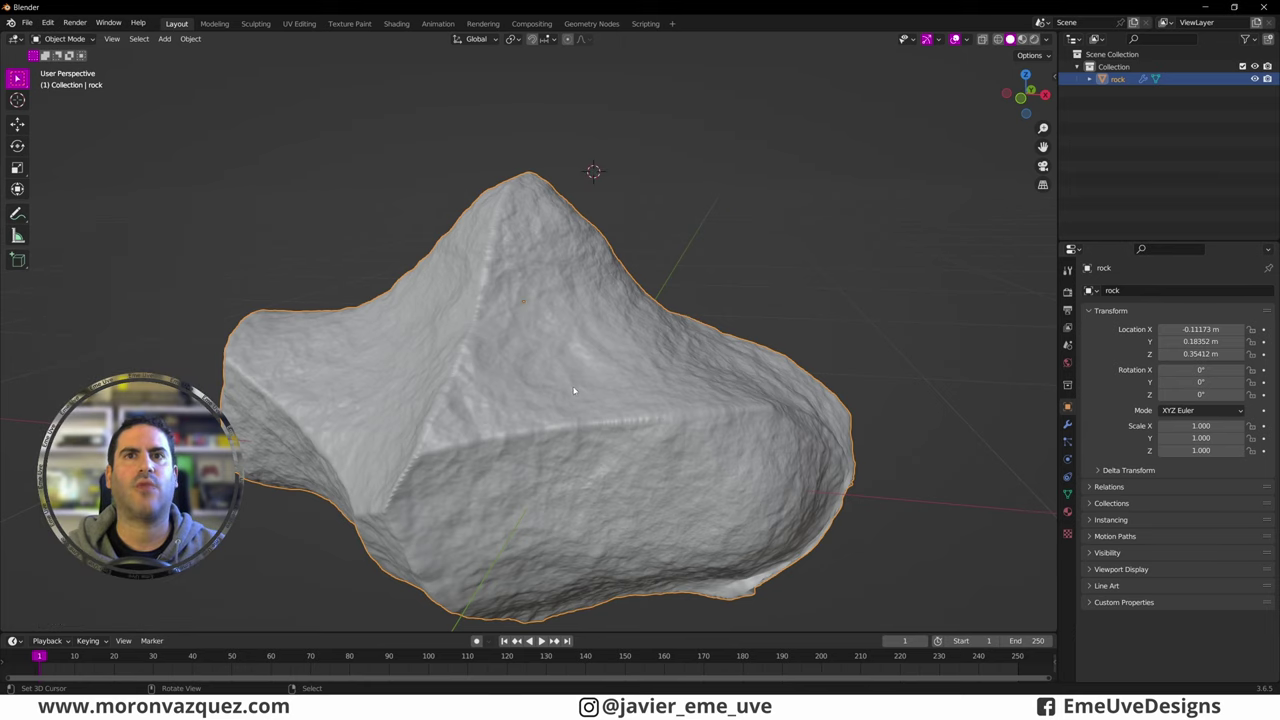
pyautogui.scroll(-2, 562, 430)
pyautogui.scroll(-2, 562, 430)
pyautogui.press('Delete')
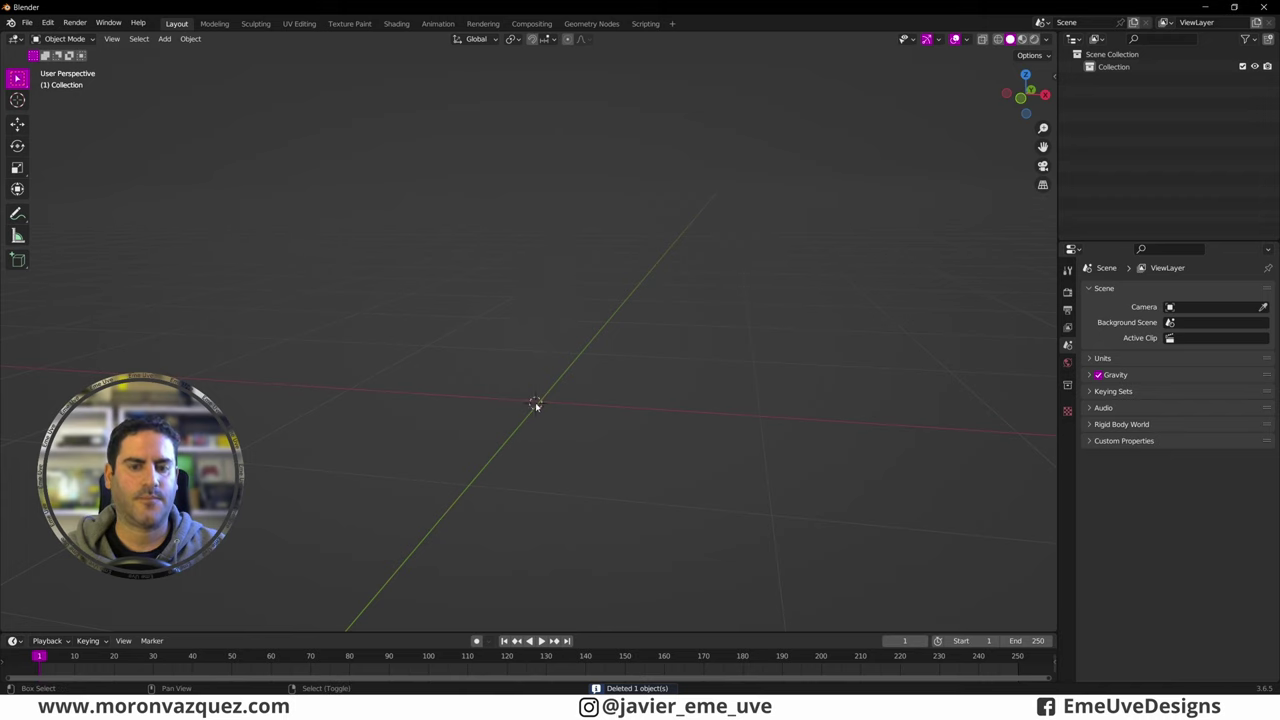
pyautogui.hotkey('shift', 'a')
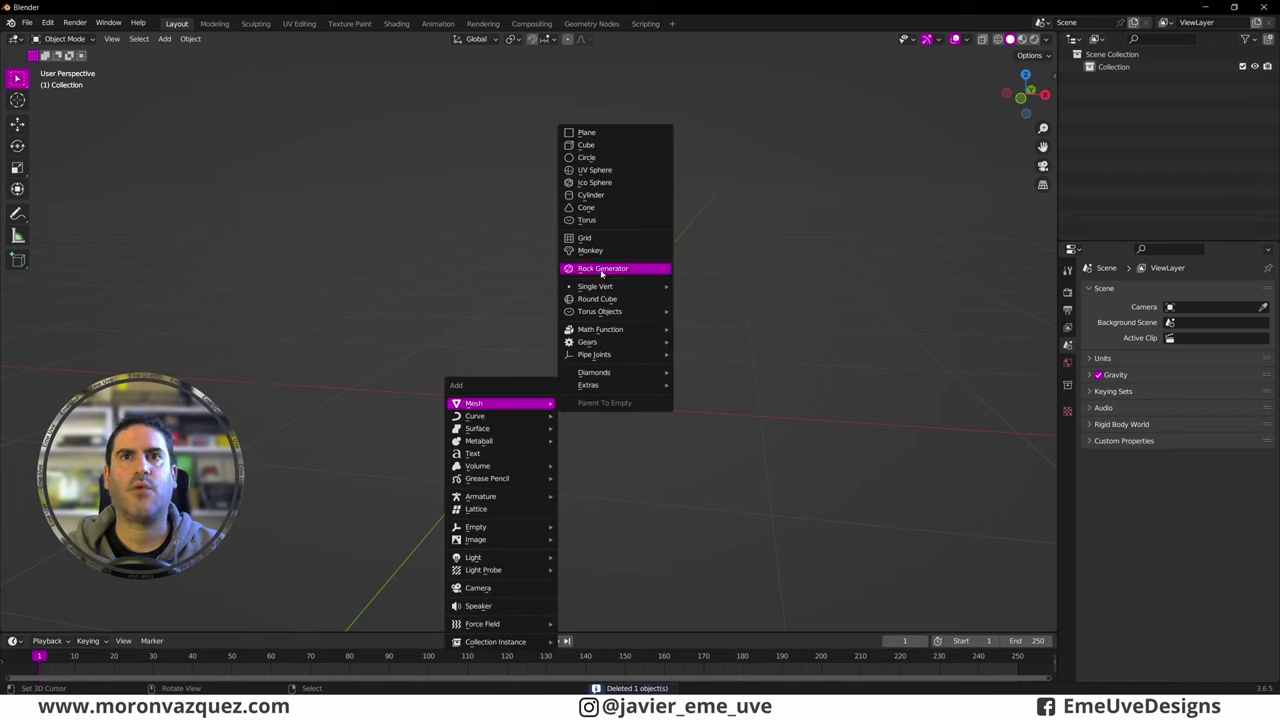
pyautogui.moveTo(474, 403)
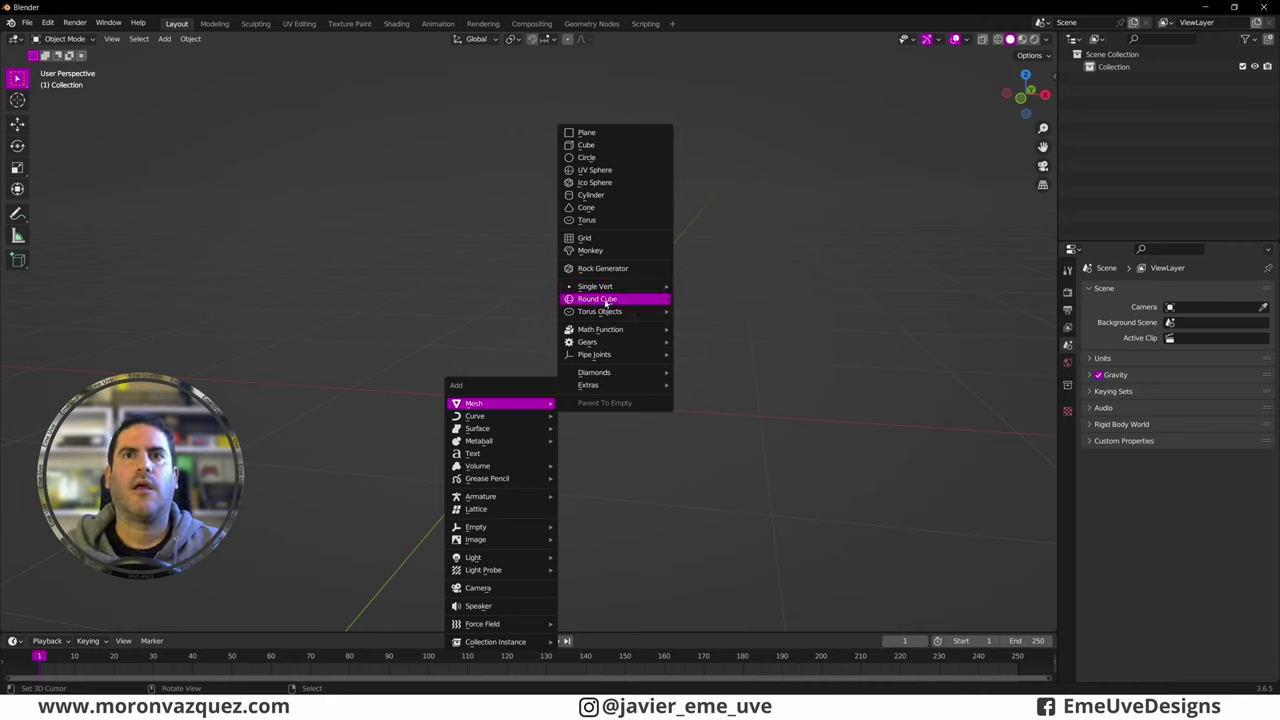
# Step: Add a Round Cube, reduce its corner radius to 0.10, then delete it
pyautogui.click(604, 301)
pyautogui.moveTo(747, 340); pyautogui.dragTo(614, 371, button='middle')
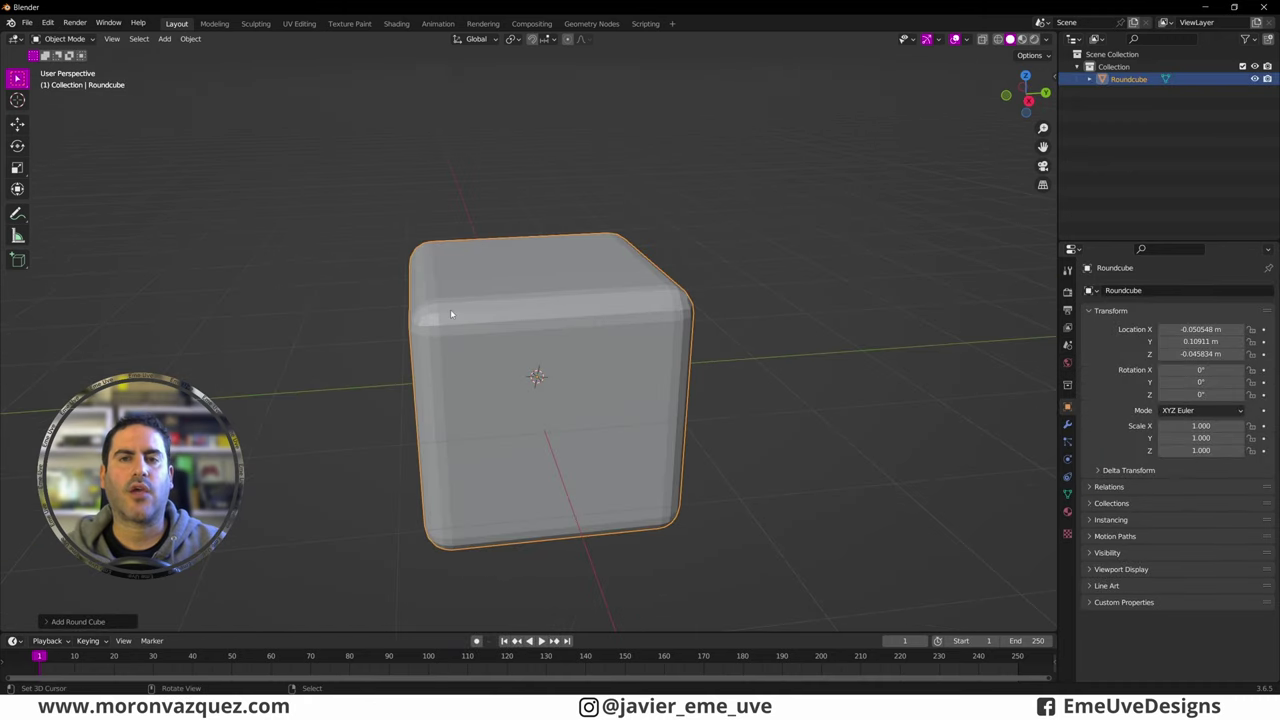
pyautogui.click(47, 621)
pyautogui.moveTo(125, 325)
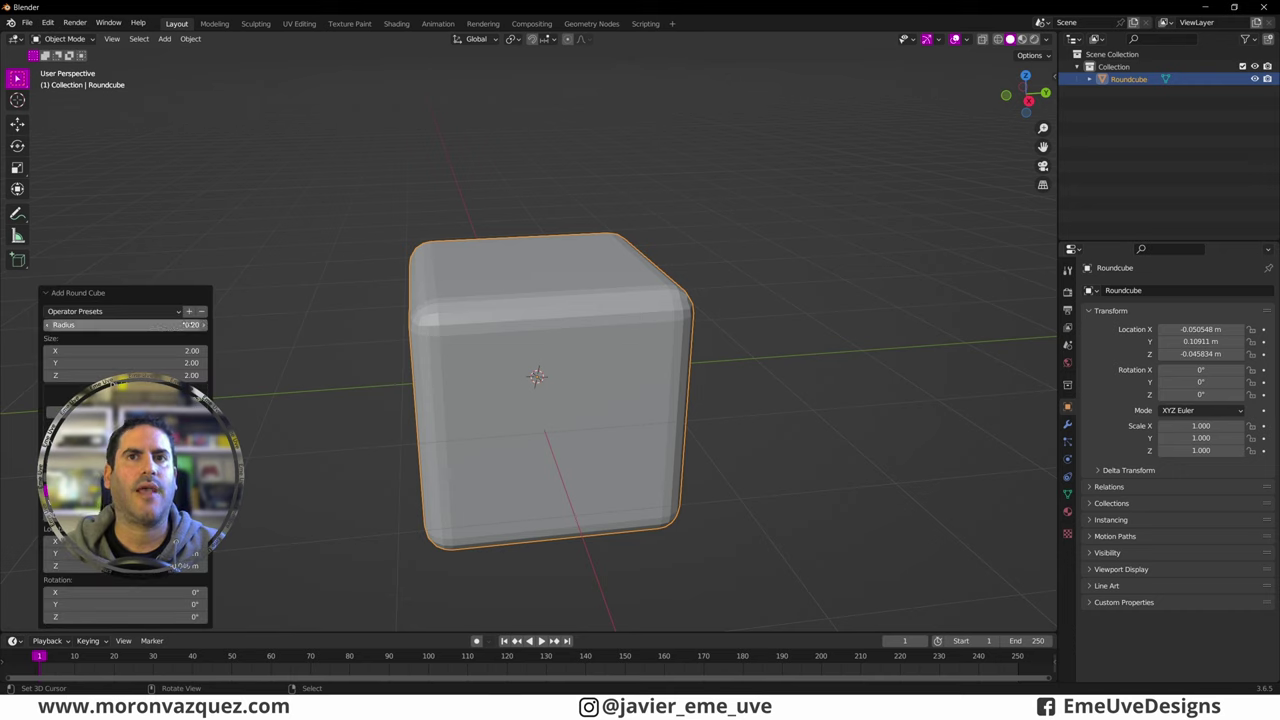
pyautogui.click(204, 325)
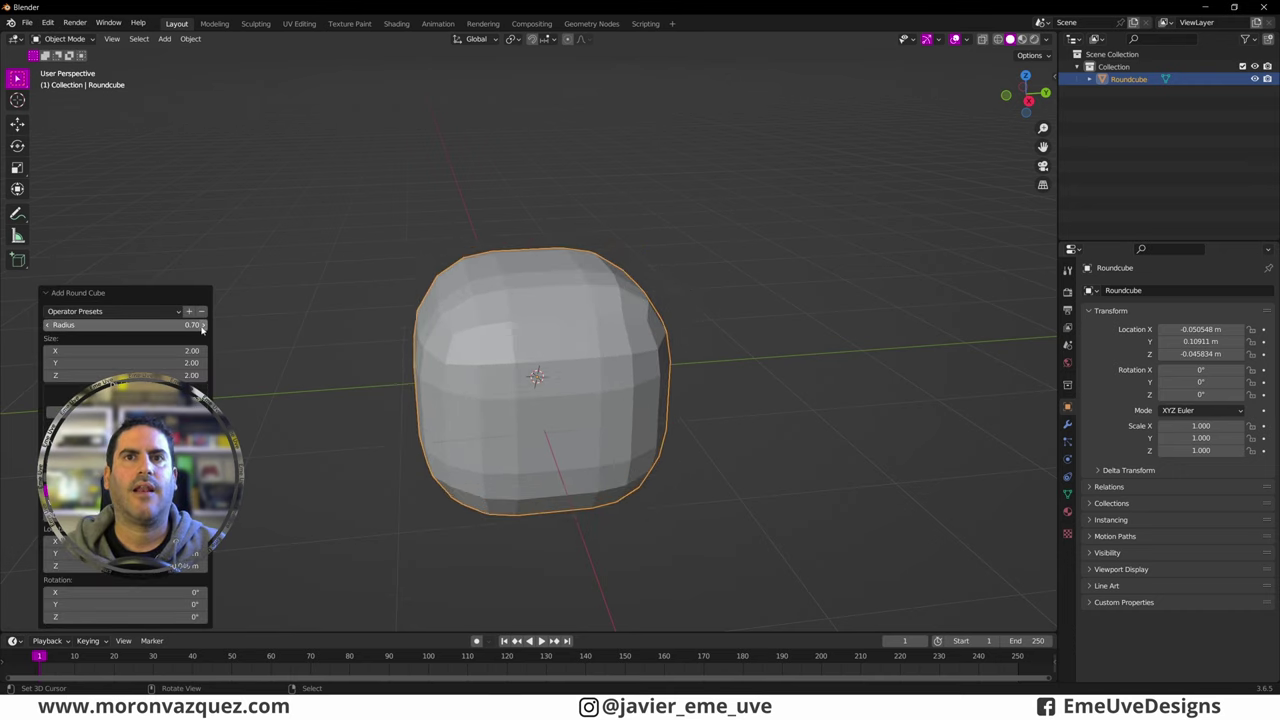
pyautogui.click(48, 325)
pyautogui.click(48, 326)
pyautogui.click(48, 326)
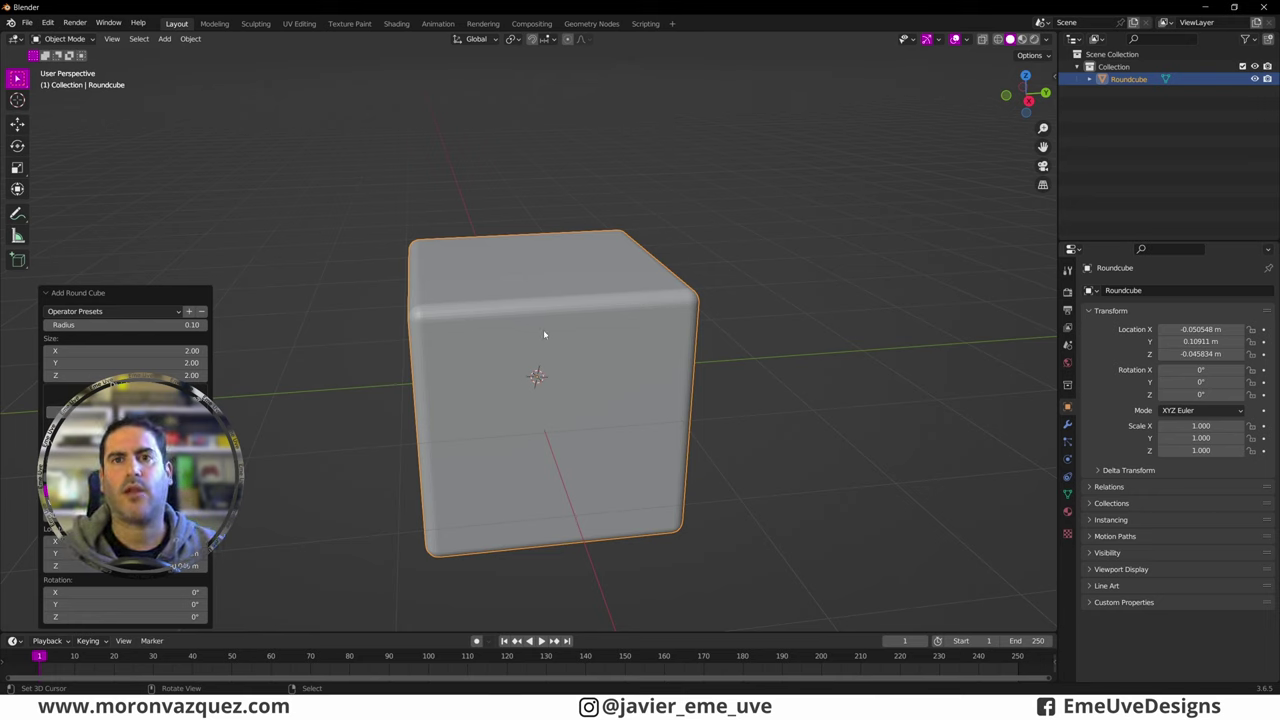
pyautogui.moveTo(493, 300); pyautogui.dragTo(556, 309, button='middle')
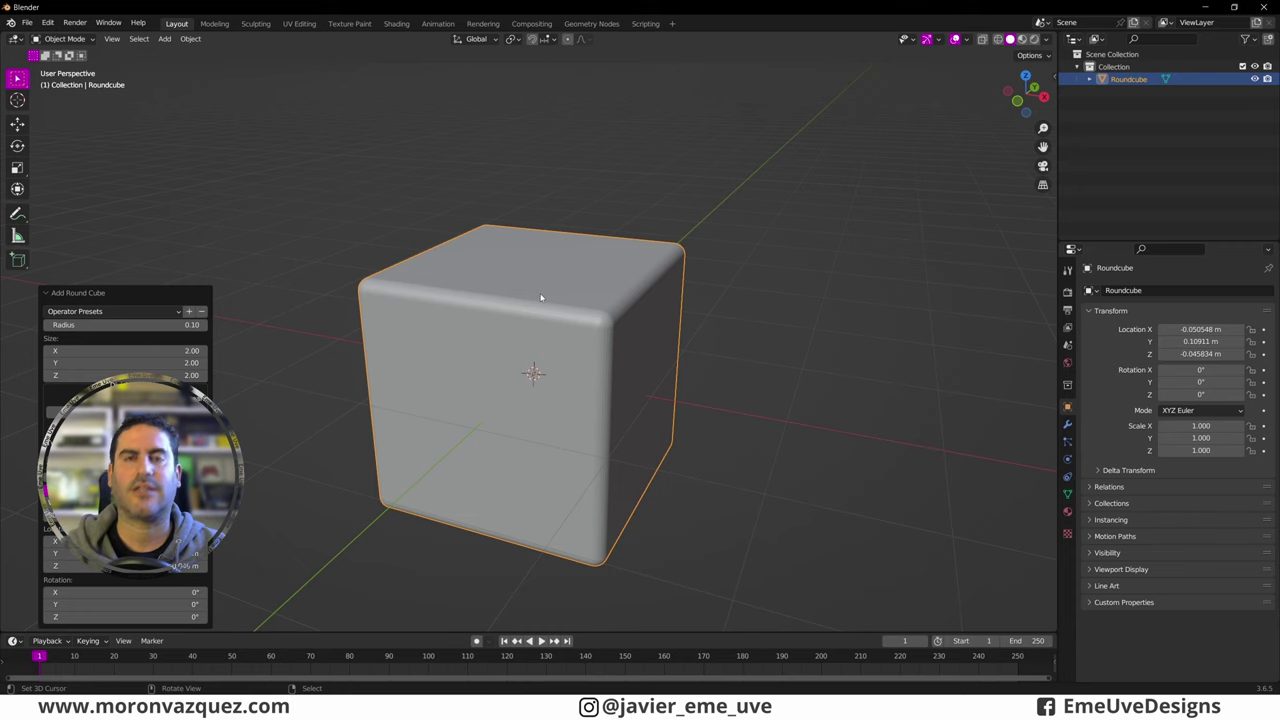
pyautogui.press('Delete')
pyautogui.hotkey('shift', 'a')
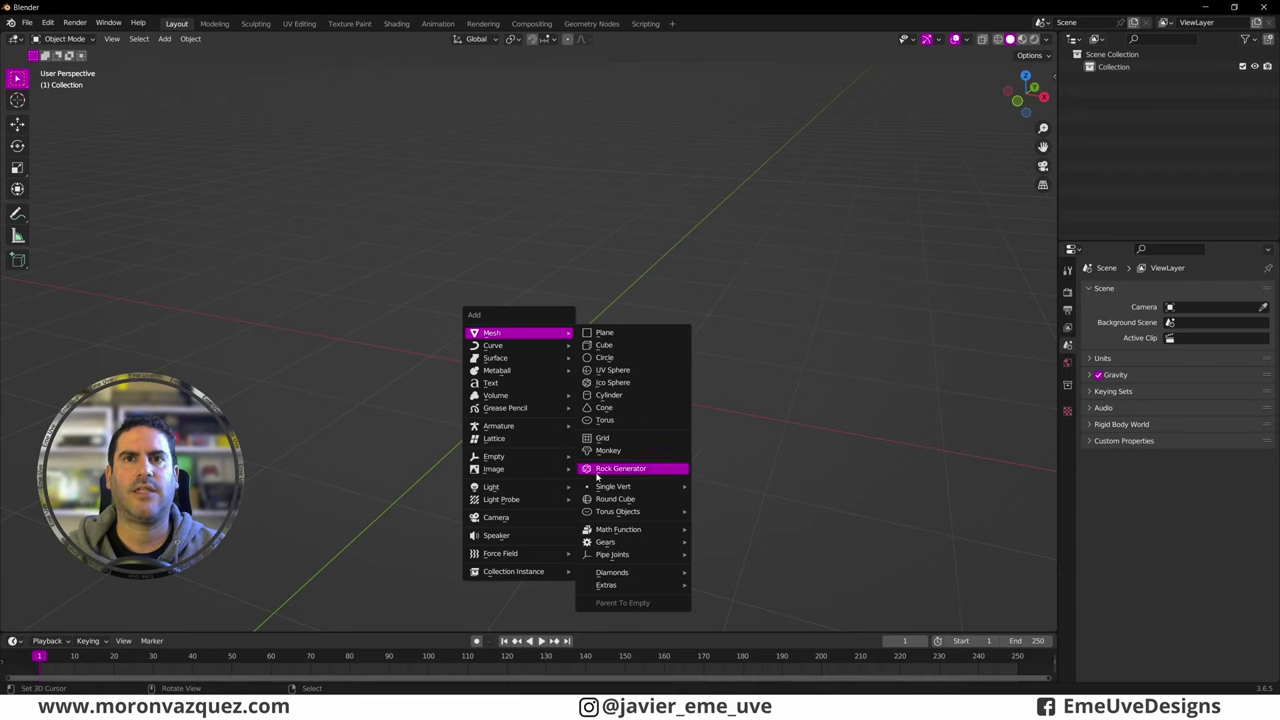
pyautogui.moveTo(618, 511)
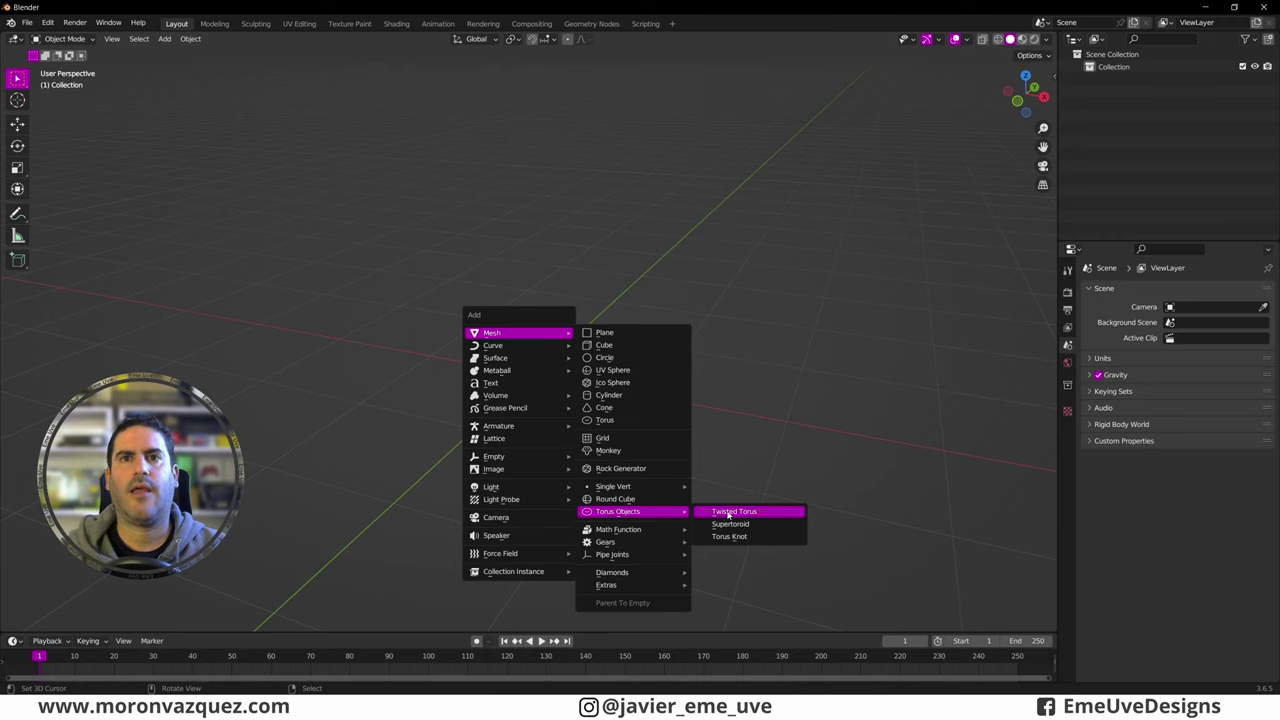
# Step: Add a Twisted Torus, widen its Major Radius to 1.54, then delete it
pyautogui.click(733, 513)
pyautogui.moveTo(657, 403)
pyautogui.mouseDown(button='middle')
pyautogui.moveTo(635, 435)
pyautogui.moveTo(468, 357)
pyautogui.mouseUp(button='middle')
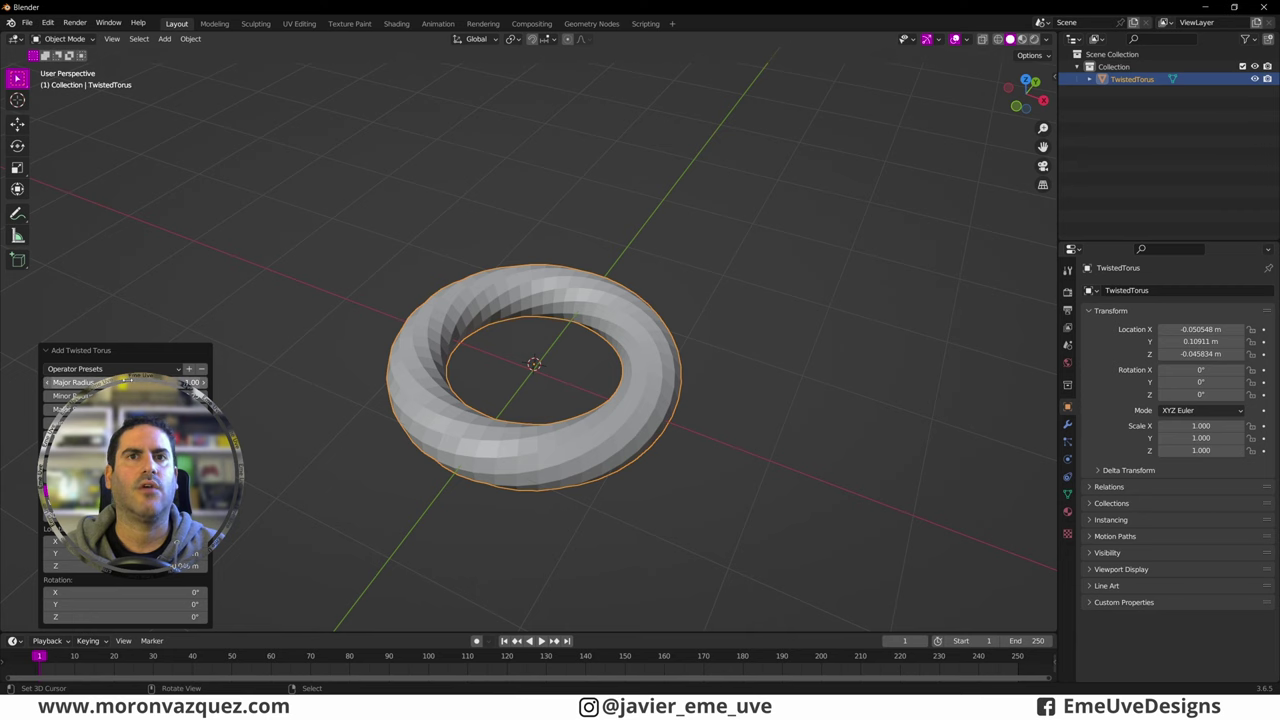
pyautogui.moveTo(120, 382)
pyautogui.mouseDown()
pyautogui.moveTo(230, 395)
pyautogui.moveTo(170, 395)
pyautogui.moveTo(230, 395)
pyautogui.moveTo(175, 395)
pyautogui.moveTo(200, 395)
pyautogui.mouseUp()
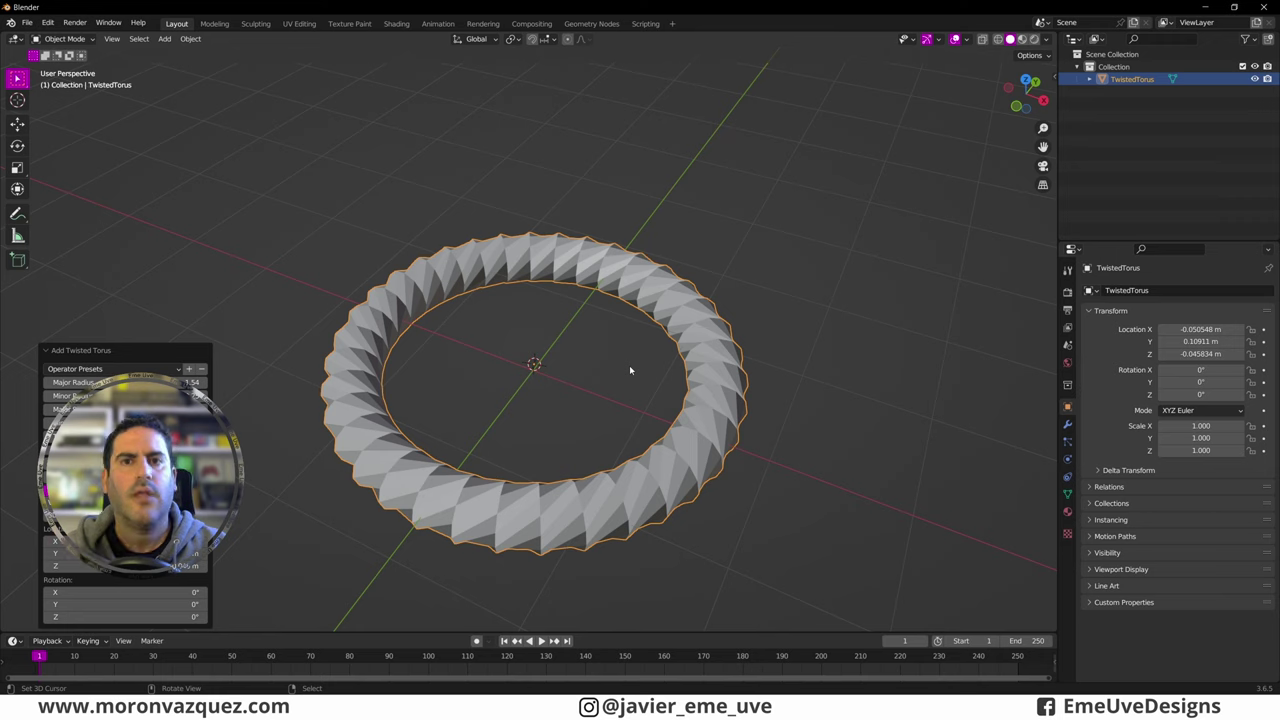
pyautogui.press('Delete')
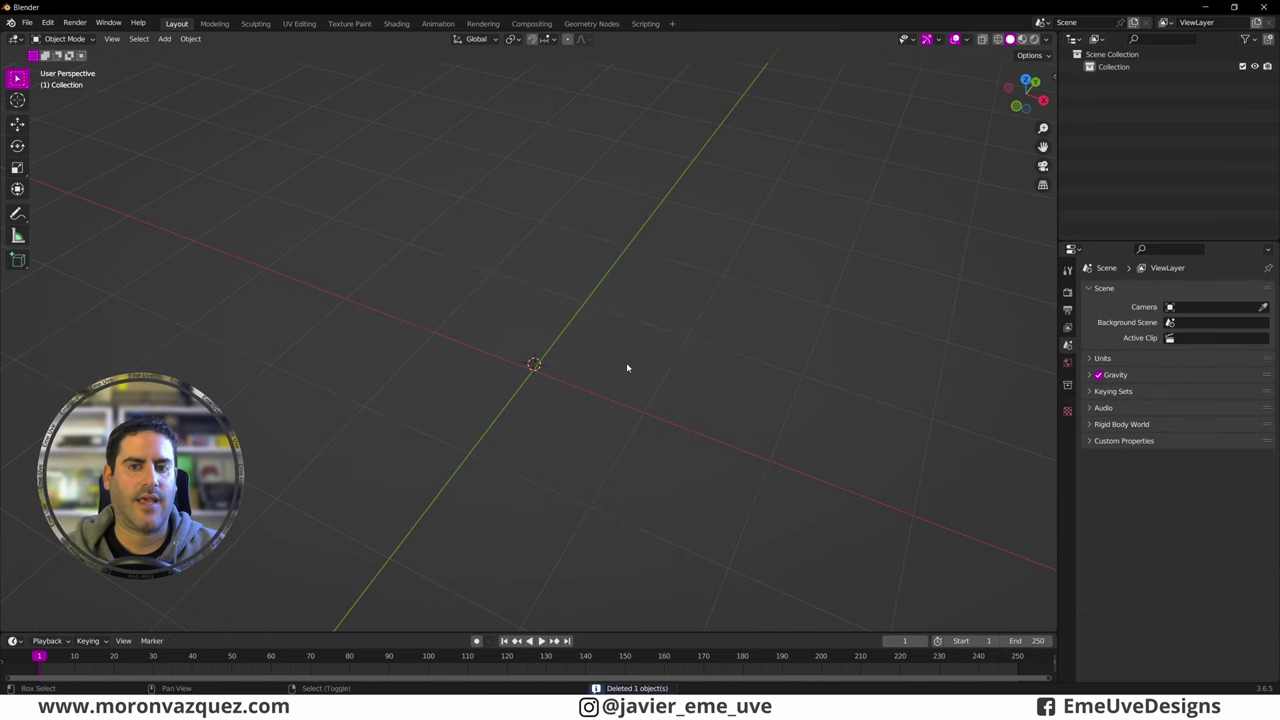
pyautogui.hotkey('shift', 'a')
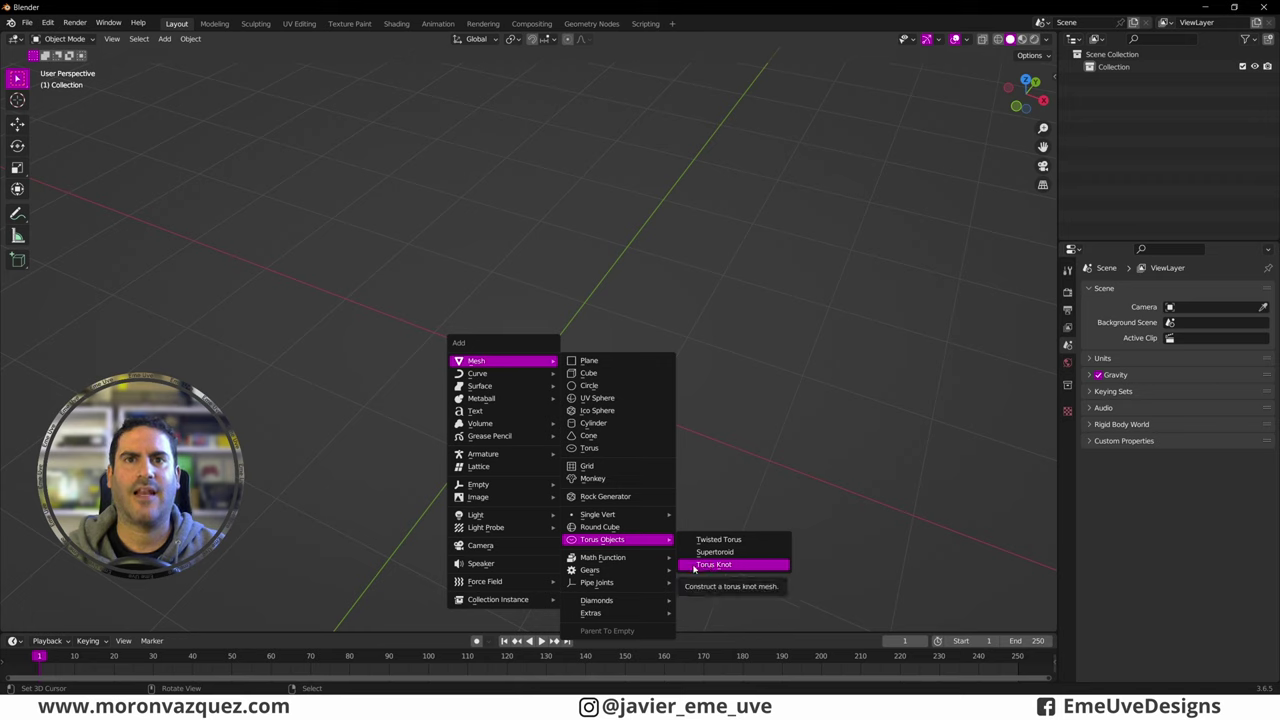
pyautogui.moveTo(603, 557)
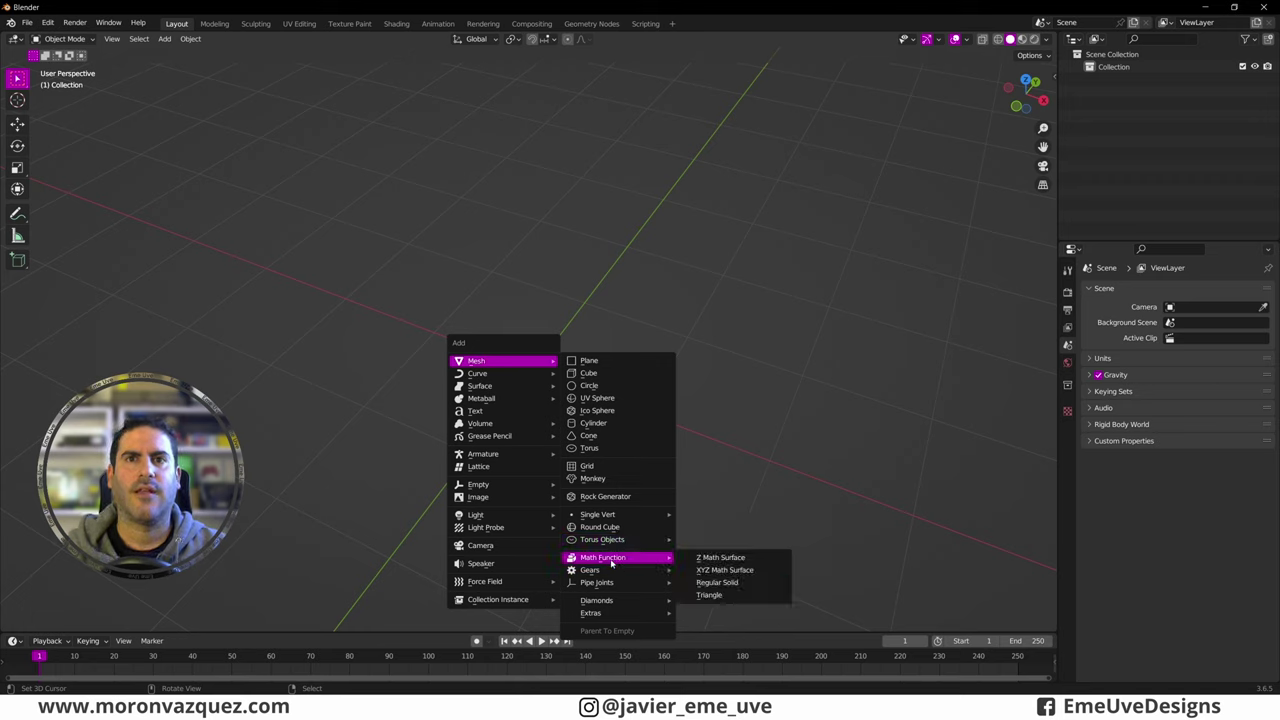
pyautogui.click(713, 566)
pyautogui.moveTo(657, 457)
pyautogui.mouseDown(button='middle')
pyautogui.moveTo(586, 434)
pyautogui.moveTo(534, 380)
pyautogui.moveTo(572, 409)
pyautogui.mouseUp(button='middle')
pyautogui.press('Delete')
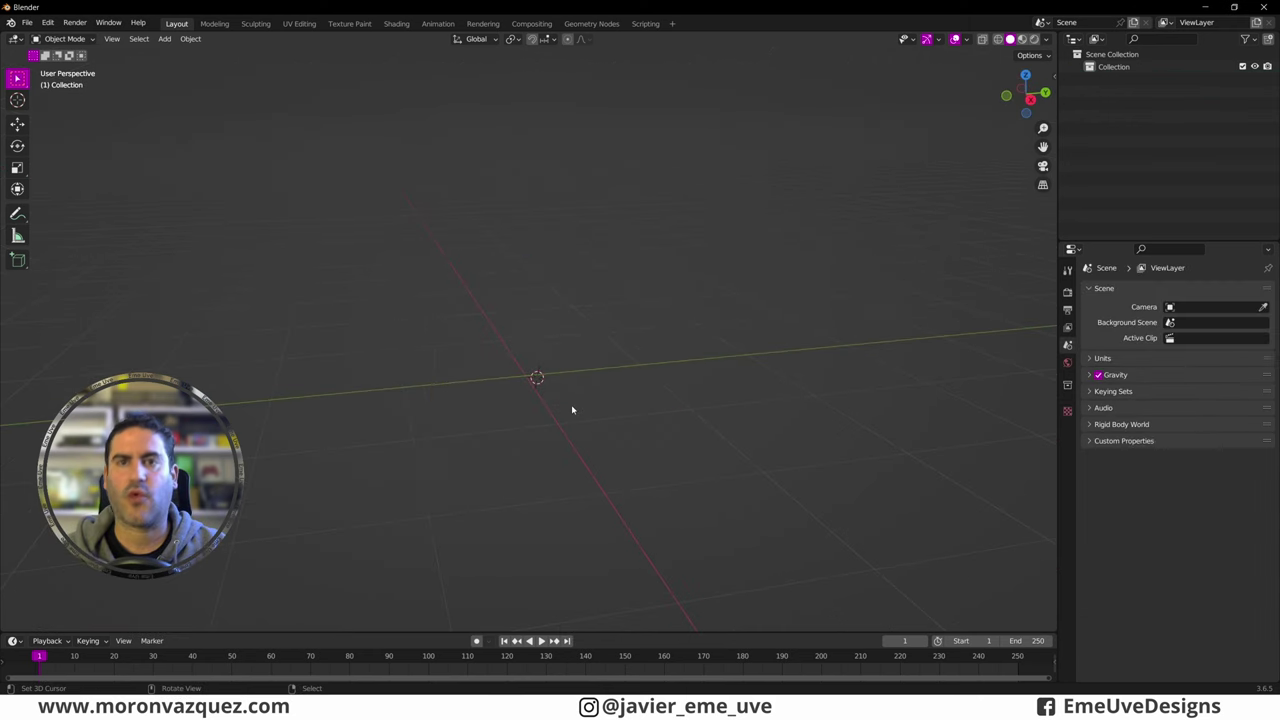
pyautogui.hotkey('shift', 'a')
pyautogui.moveTo(636, 331)
pyautogui.click(745, 344)
pyautogui.moveTo(560, 380)
pyautogui.mouseDown(button='middle')
pyautogui.moveTo(500, 400)
pyautogui.moveTo(478, 426)
pyautogui.moveTo(490, 422)
pyautogui.mouseUp(button='middle')
pyautogui.scroll(-3, 500, 400)
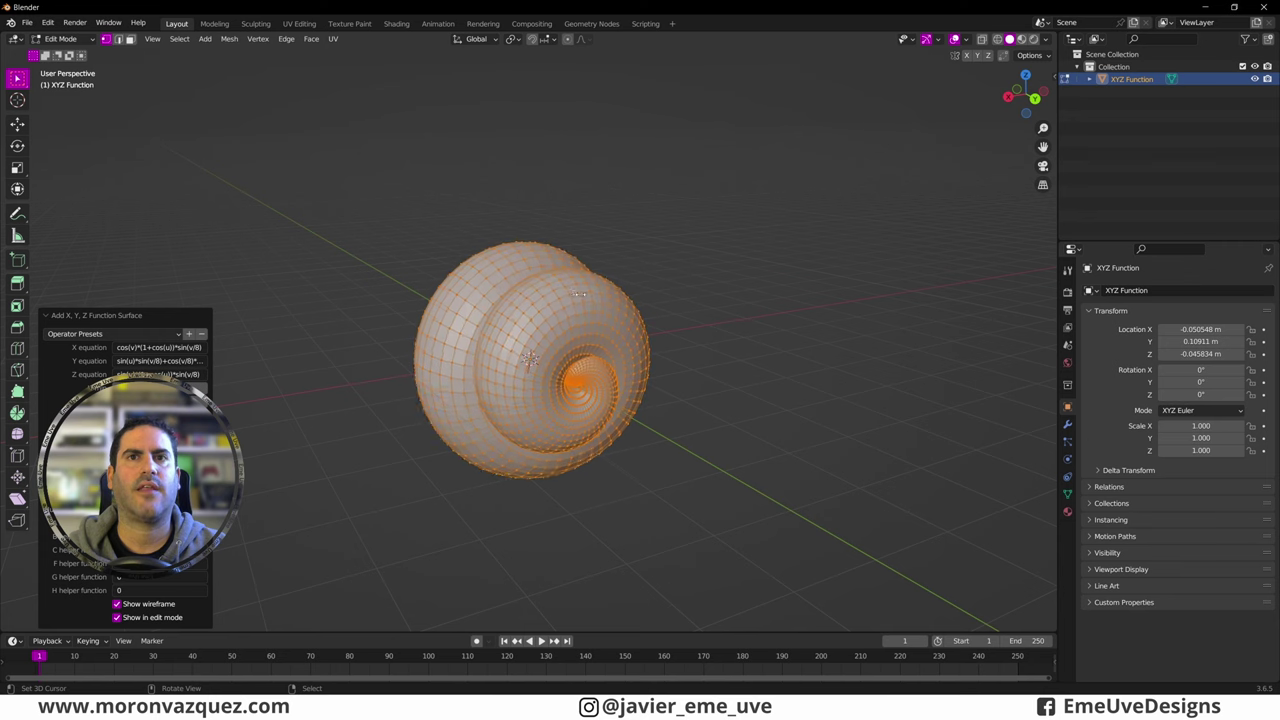
pyautogui.moveTo(540, 390)
pyautogui.mouseDown(button='middle')
pyautogui.moveTo(604, 400)
pyautogui.moveTo(585, 398)
pyautogui.mouseUp(button='middle')
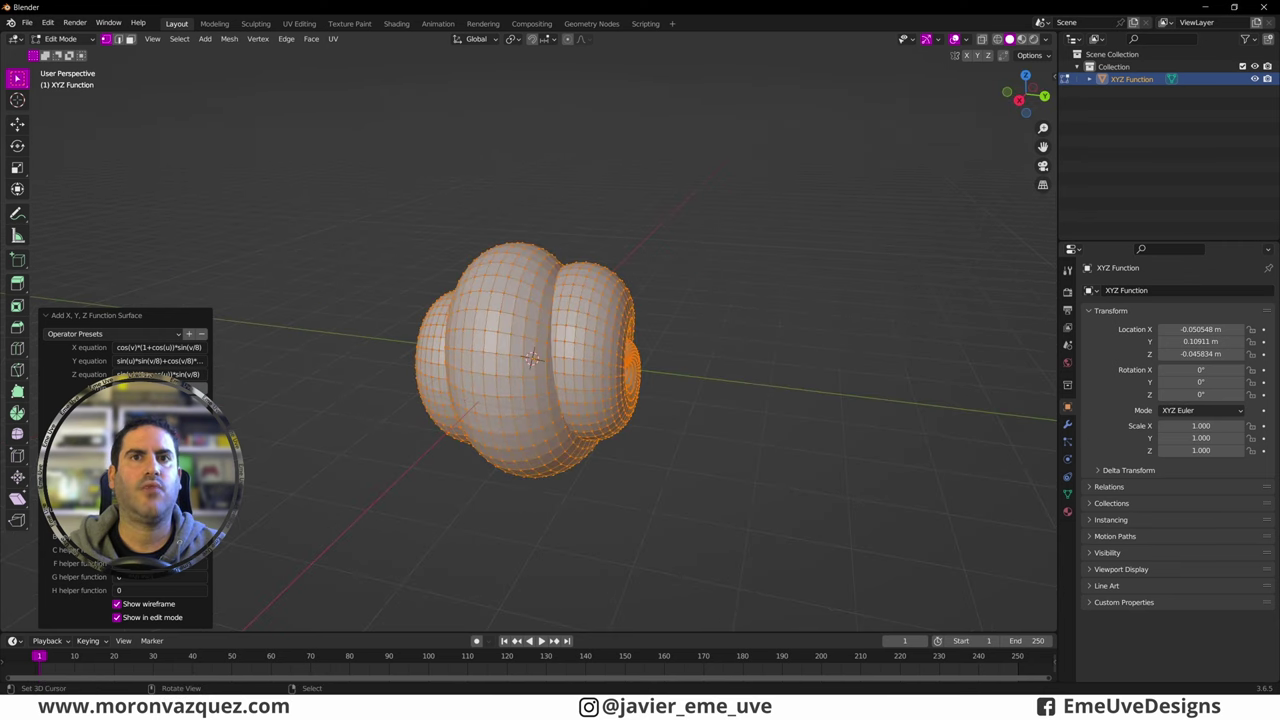
pyautogui.moveTo(714, 286); pyautogui.dragTo(676, 299)
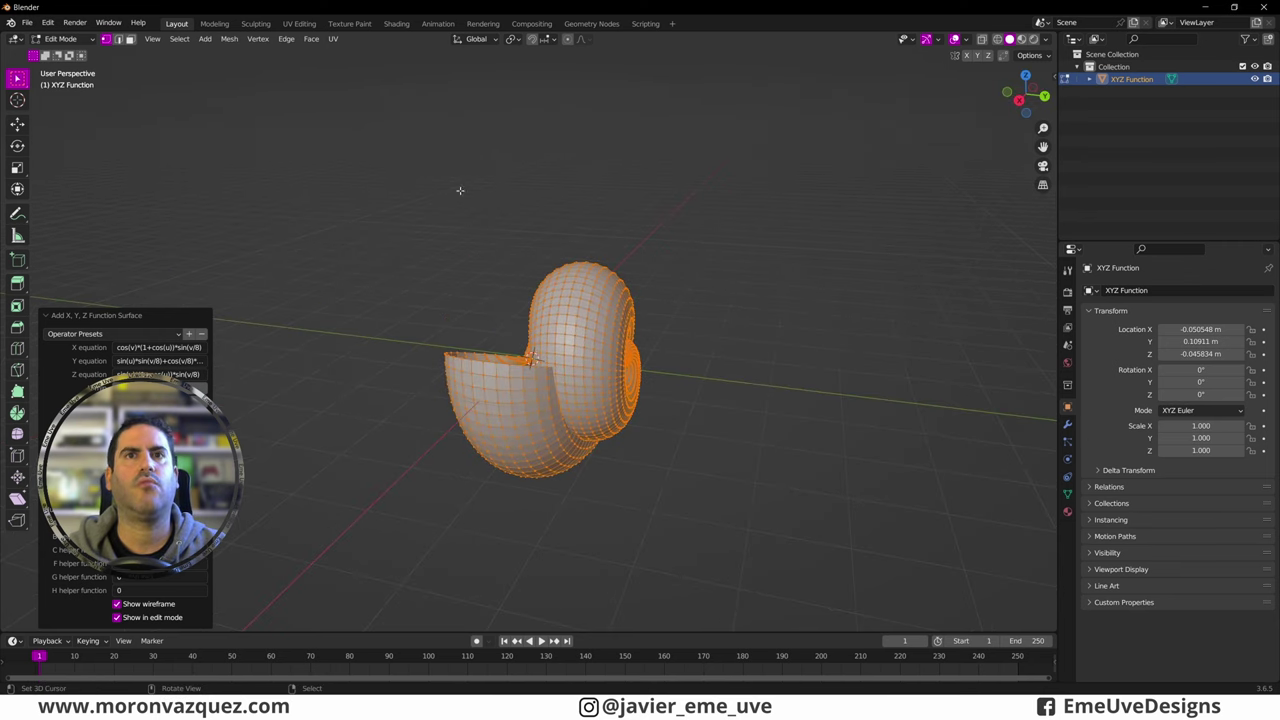
pyautogui.moveTo(433, 147); pyautogui.dragTo(520, 230, button='middle')
pyautogui.rightClick(470, 383)
pyautogui.click(549, 252)
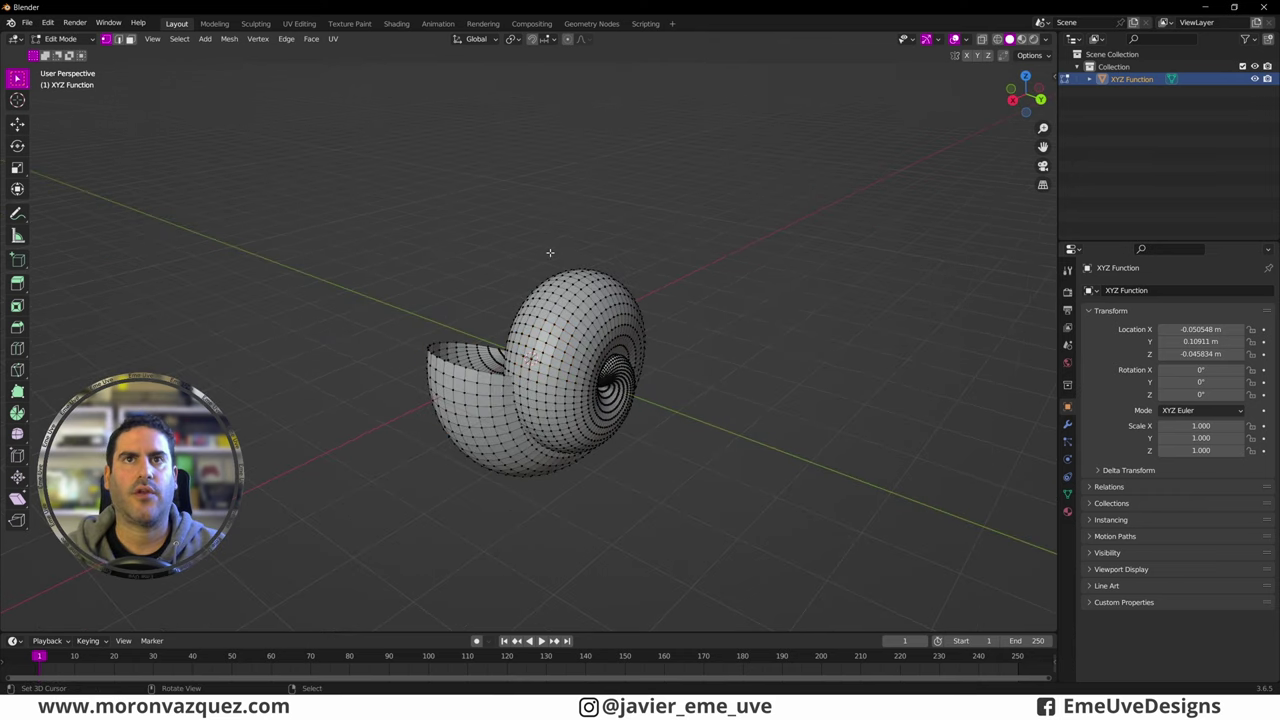
pyautogui.press('a')
pyautogui.rightClick(545, 305)
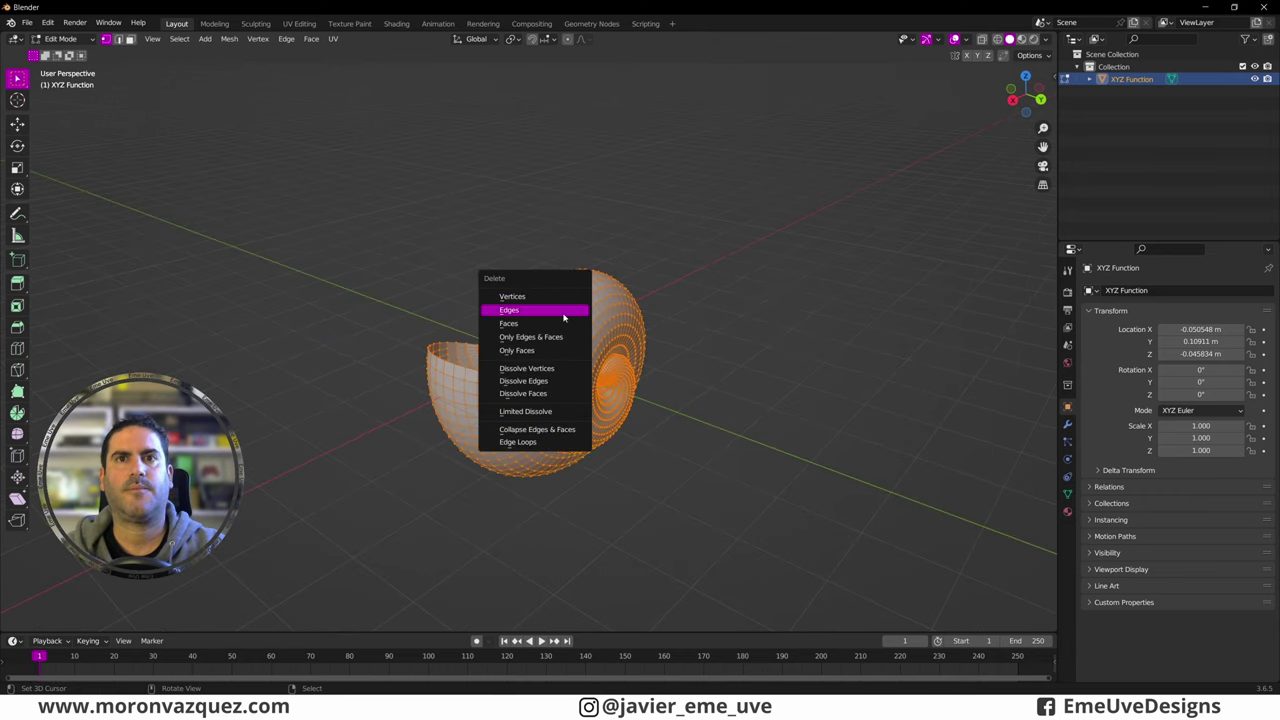
pyautogui.click(575, 245)
pyautogui.press('a')
pyautogui.press('Tab')
pyautogui.press('Delete')
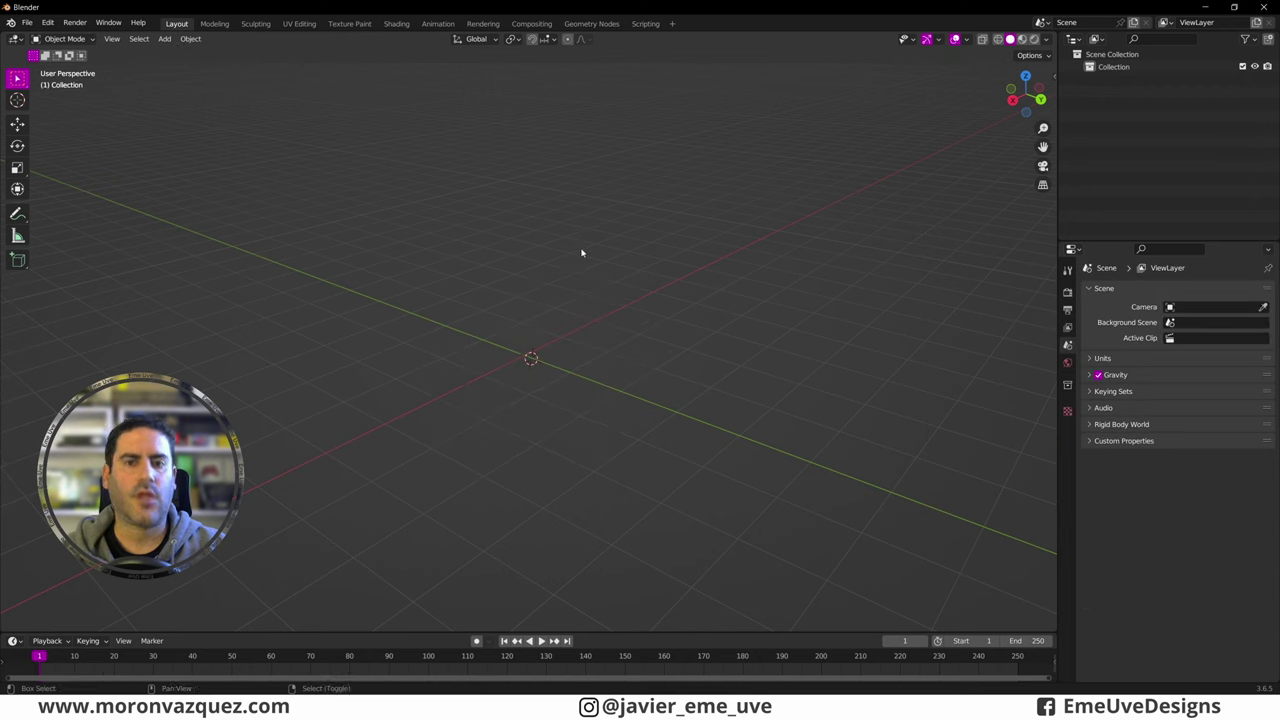
pyautogui.hotkey('shift', 'a')
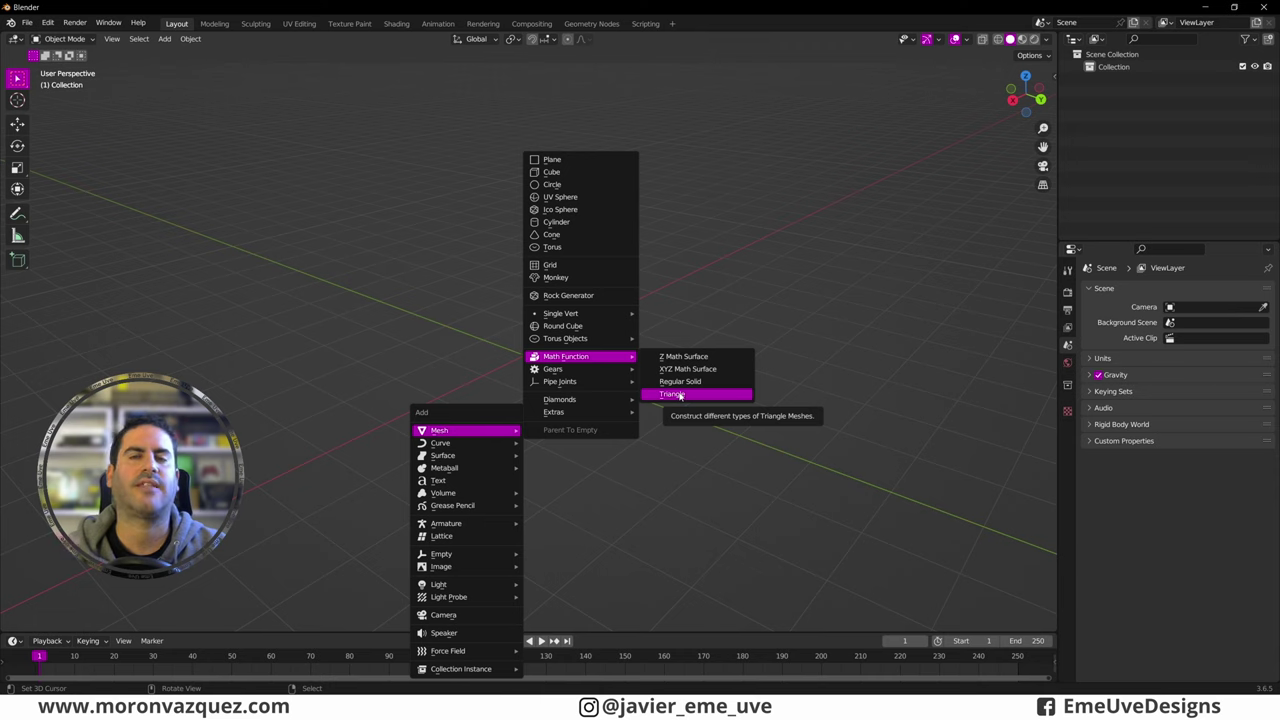
pyautogui.moveTo(553, 369)
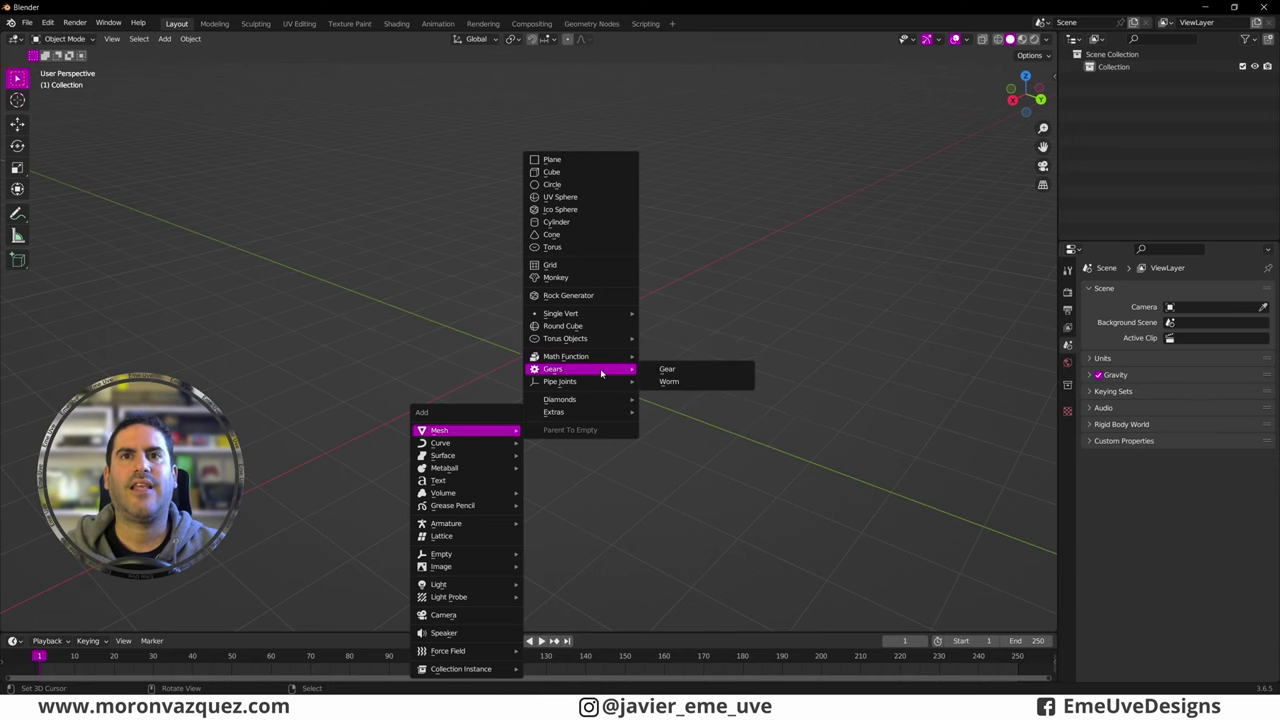
pyautogui.click(667, 369)
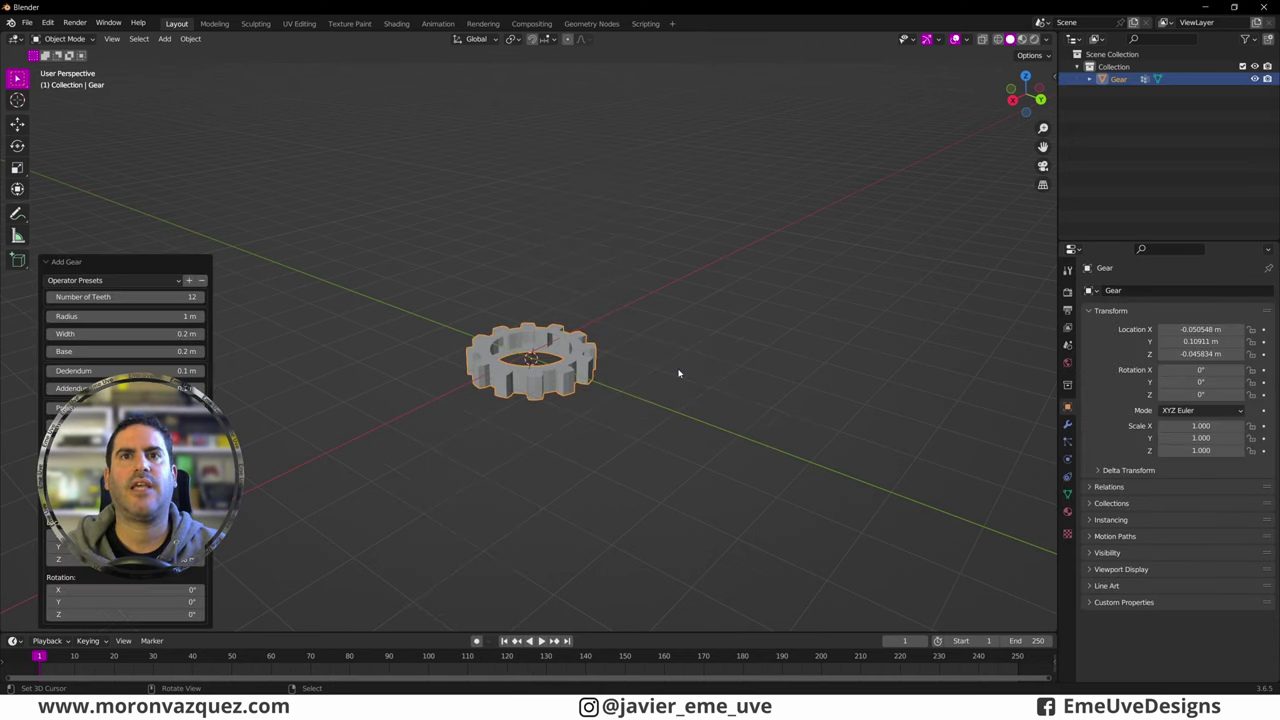
pyautogui.moveTo(677, 371)
pyautogui.mouseDown(button='middle')
pyautogui.moveTo(560, 428)
pyautogui.moveTo(535, 418)
pyautogui.moveTo(534, 400)
pyautogui.moveTo(580, 423)
pyautogui.moveTo(546, 457)
pyautogui.mouseUp(button='middle')
pyautogui.scroll(3, 540, 391)
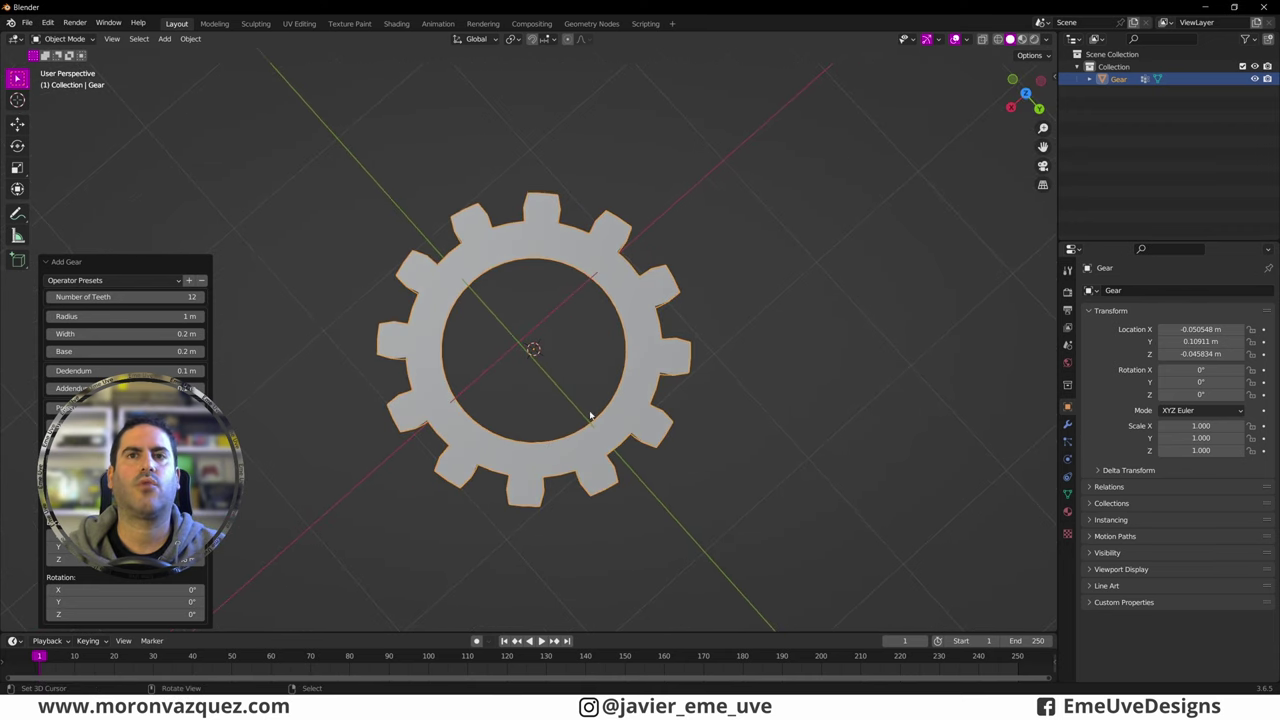
pyautogui.click(203, 297)
pyautogui.click(203, 297)
pyautogui.click(203, 297)
pyautogui.click(203, 297)
pyautogui.click(203, 297)
pyautogui.click(203, 297)
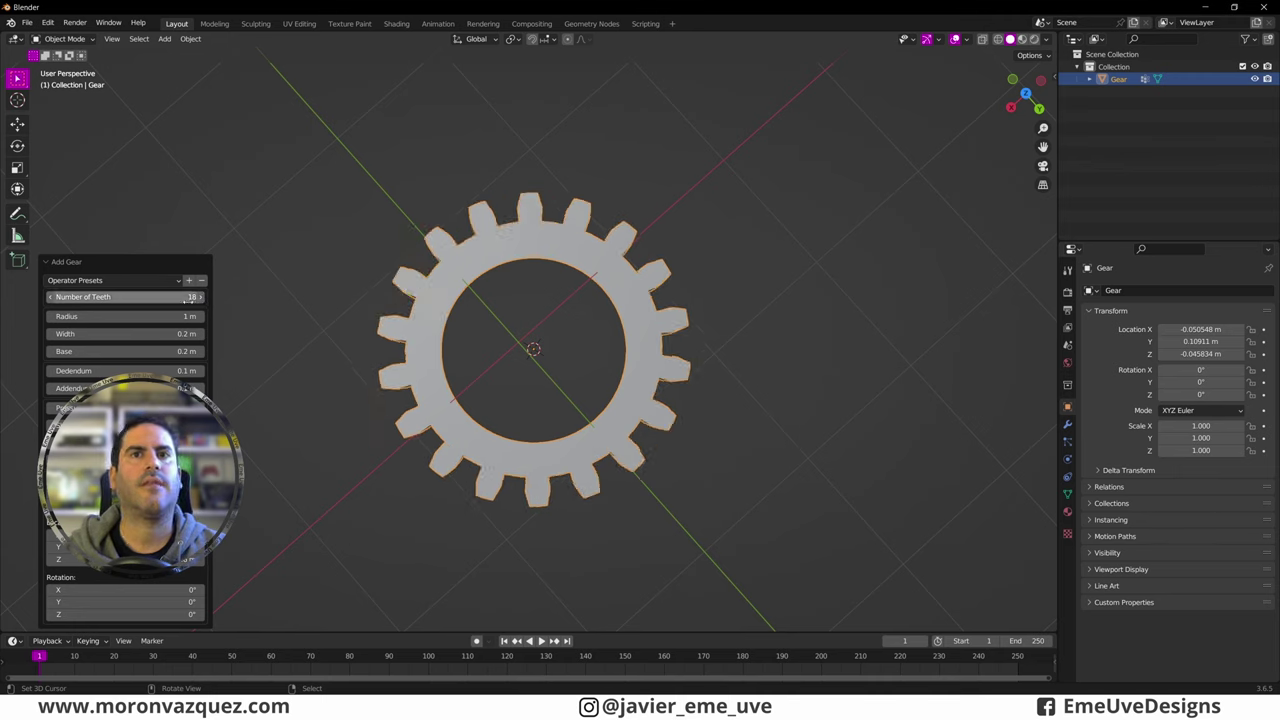
pyautogui.click(203, 297)
pyautogui.click(203, 297)
pyautogui.click(203, 297)
pyautogui.click(203, 297)
pyautogui.click(203, 297)
pyautogui.click(203, 297)
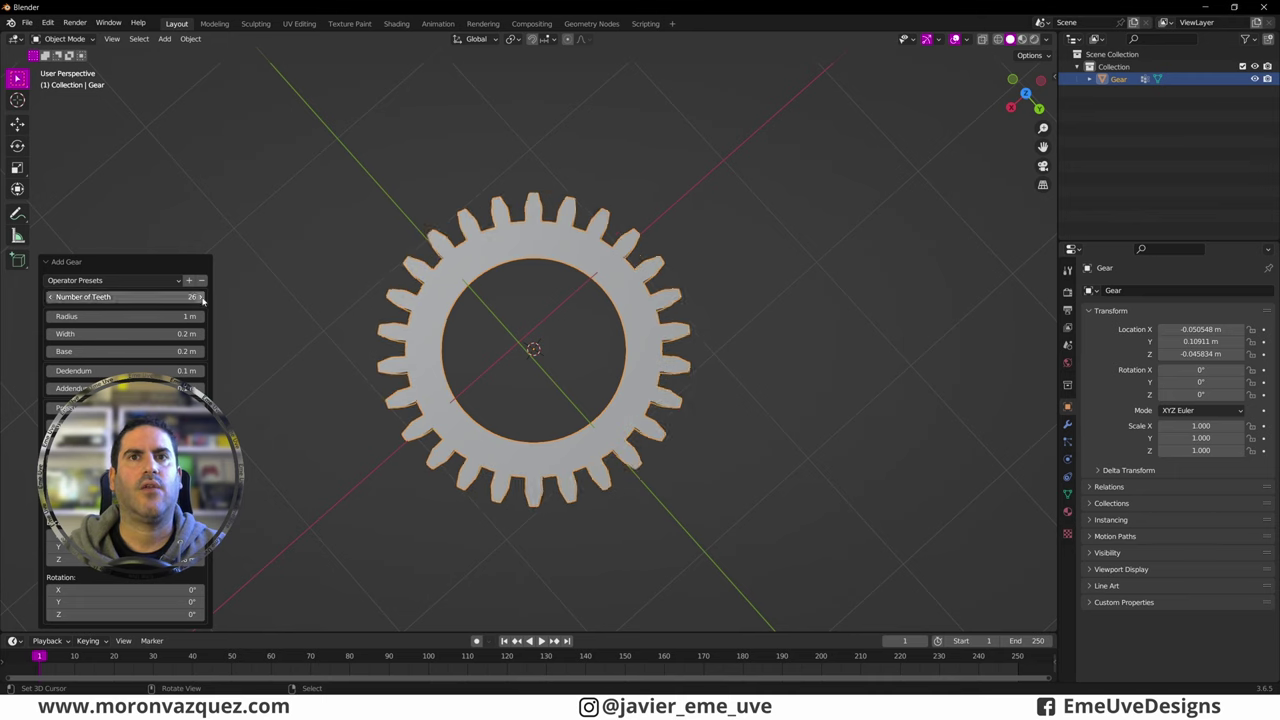
pyautogui.click(203, 297)
pyautogui.click(203, 297)
pyautogui.click(202, 316)
pyautogui.click(202, 316)
pyautogui.click(202, 316)
pyautogui.click(202, 316)
pyautogui.click(50, 316)
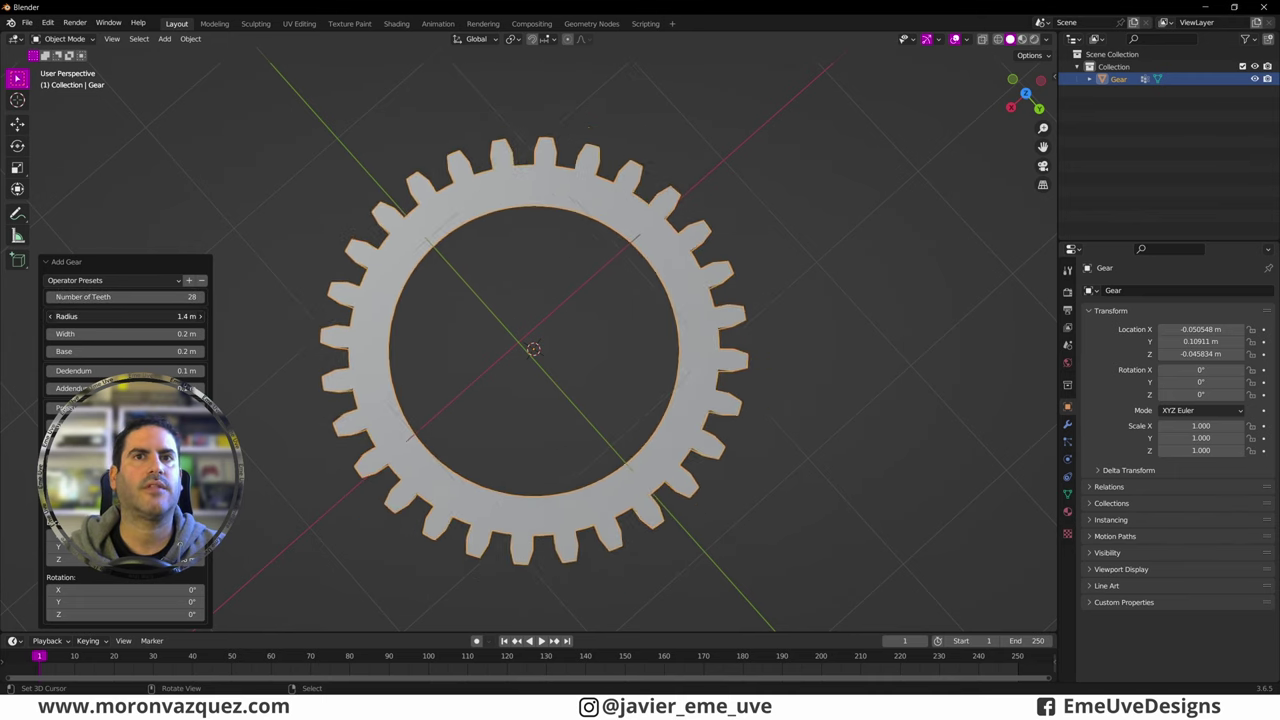
pyautogui.moveTo(60, 388)
pyautogui.mouseDown()
pyautogui.moveTo(110, 388)
pyautogui.moveTo(80, 388)
pyautogui.mouseUp()
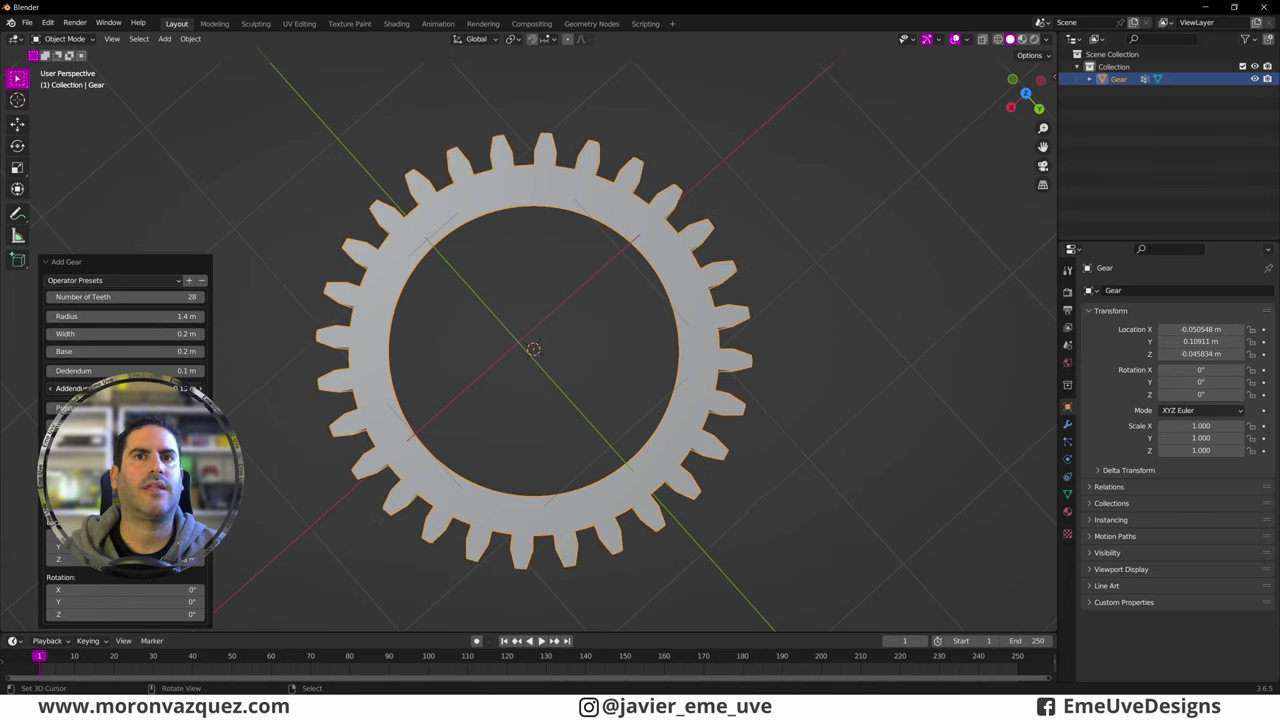
pyautogui.moveTo(620, 416); pyautogui.dragTo(606, 362, button='middle')
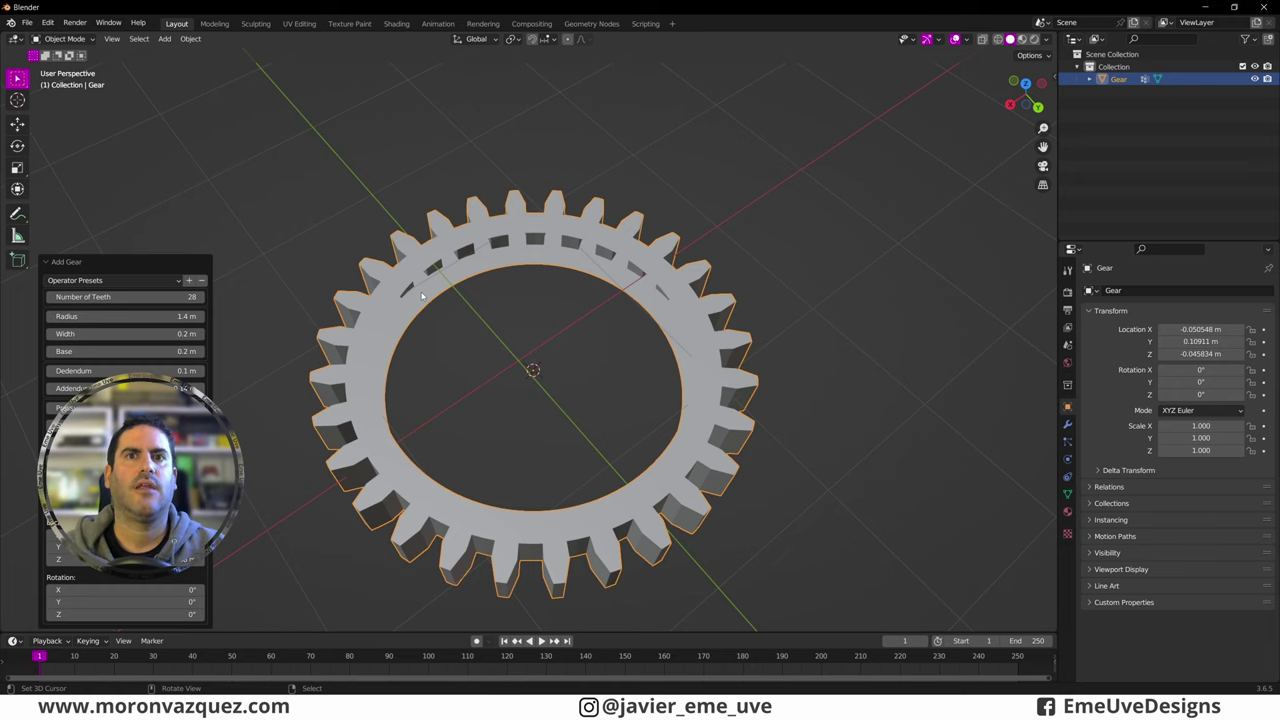
pyautogui.press('Delete')
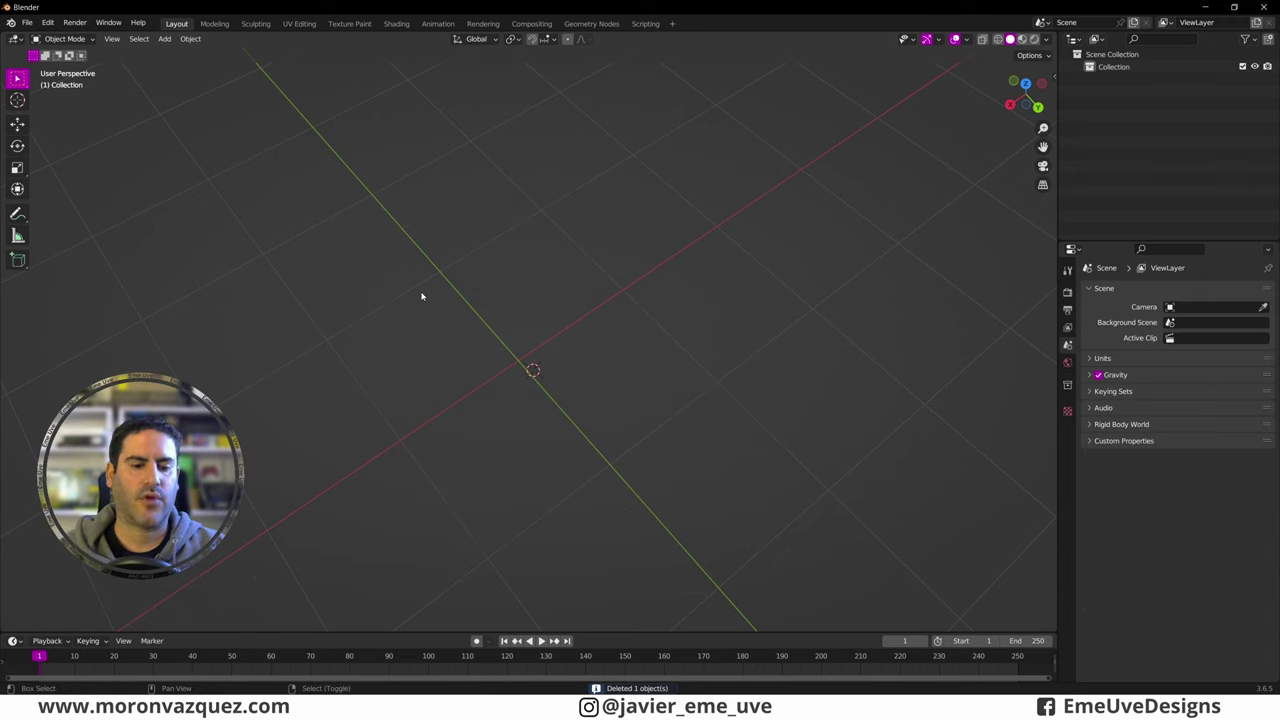
pyautogui.hotkey('shift', 'a')
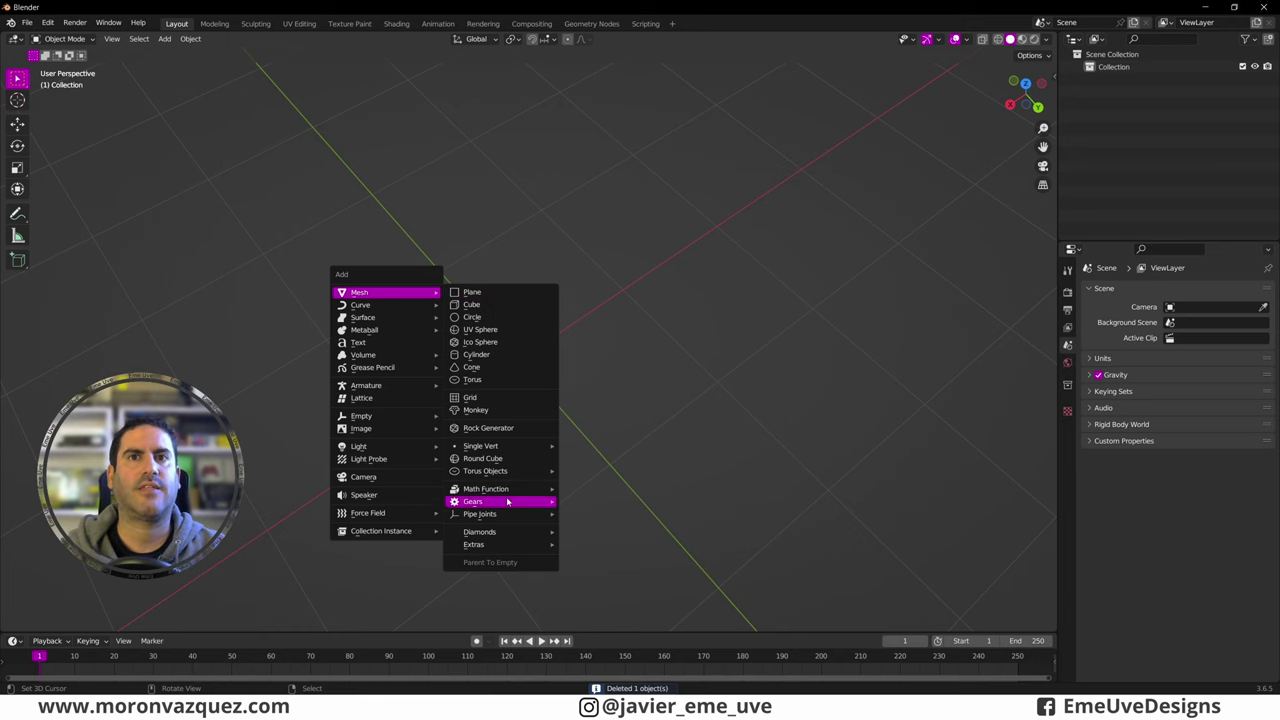
# Step: Add a Worm Gear, shrink its radius to 0.84 m, adjust row height, then delete it
pyautogui.moveTo(497, 501)
pyautogui.click(602, 514)
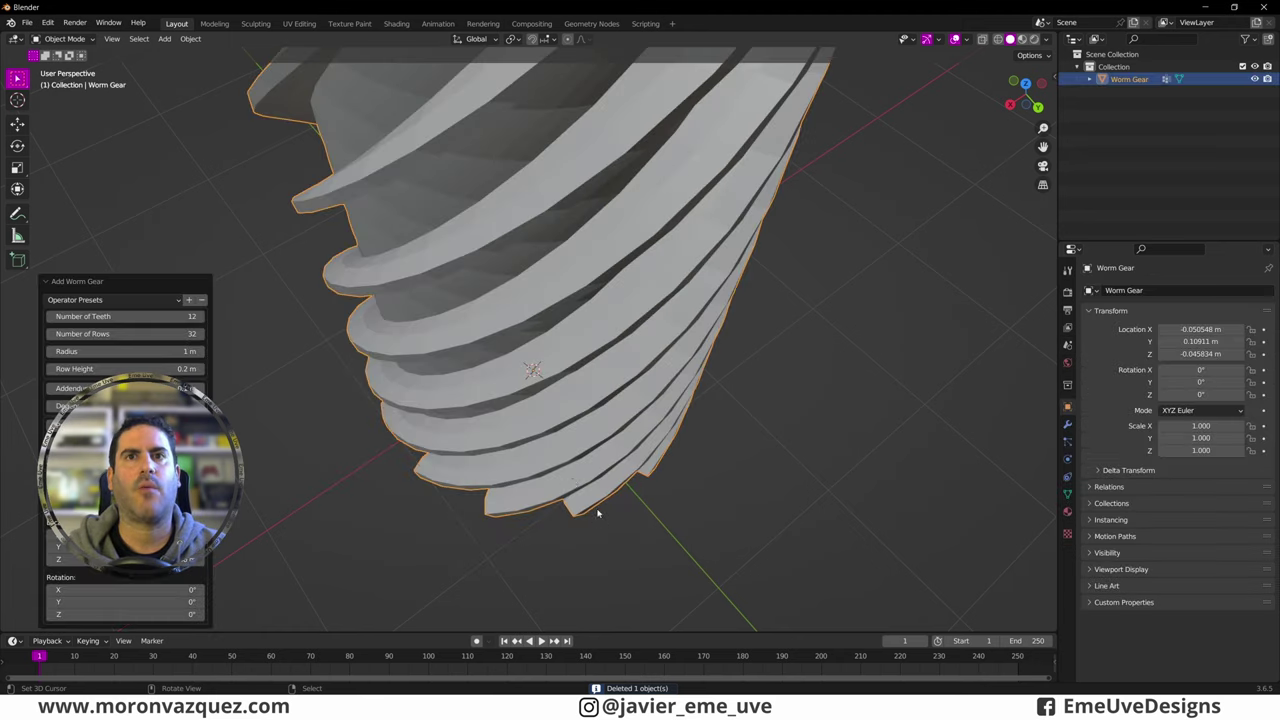
pyautogui.scroll(-2, 597, 508)
pyautogui.scroll(-5, 551, 400)
pyautogui.scroll(-2, 550, 334)
pyautogui.moveTo(550, 334); pyautogui.dragTo(556, 388, button='middle')
pyautogui.scroll(2, 556, 388)
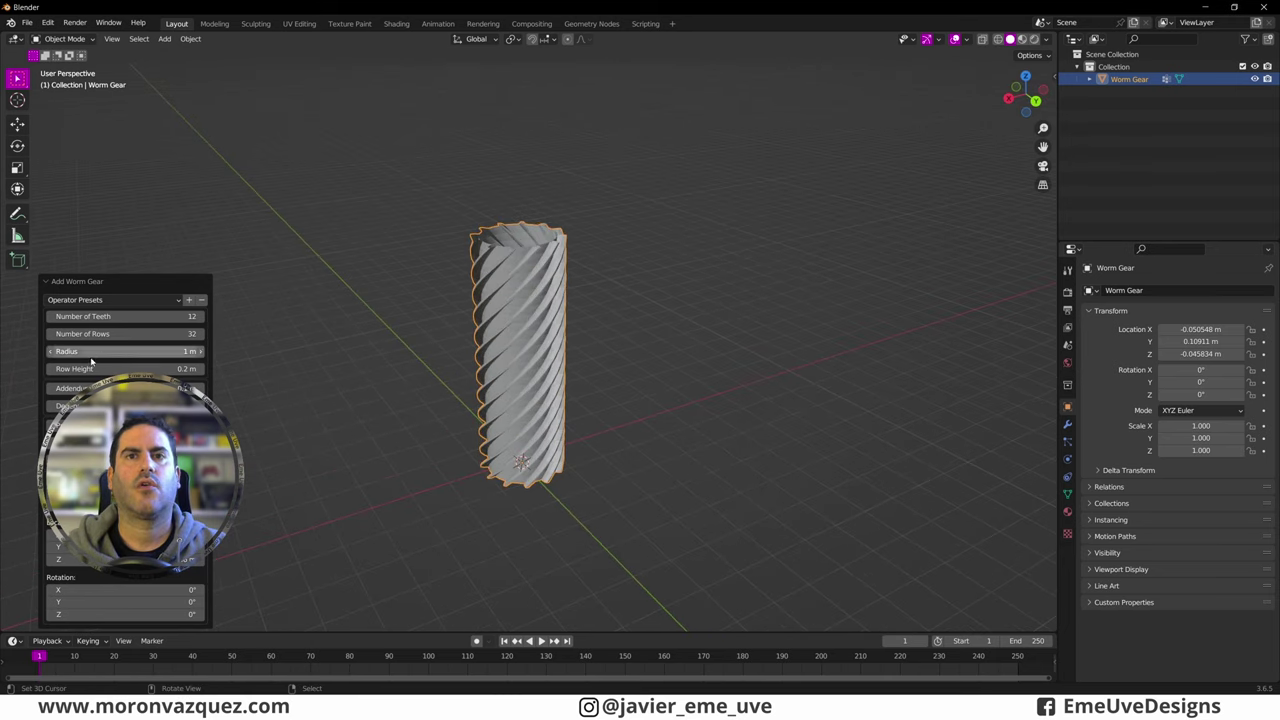
pyautogui.moveTo(113, 354); pyautogui.dragTo(98, 354)
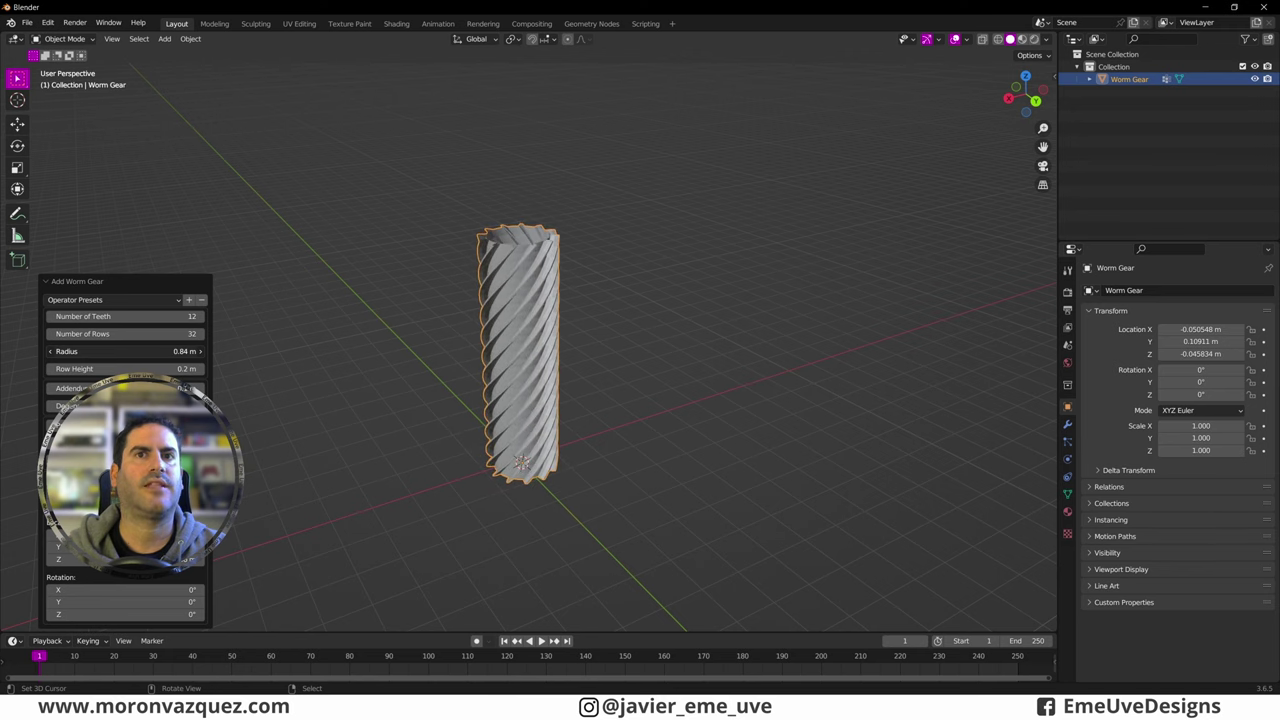
pyautogui.moveTo(125, 369)
pyautogui.mouseDown()
pyautogui.moveTo(110, 369)
pyautogui.moveTo(150, 369)
pyautogui.mouseUp()
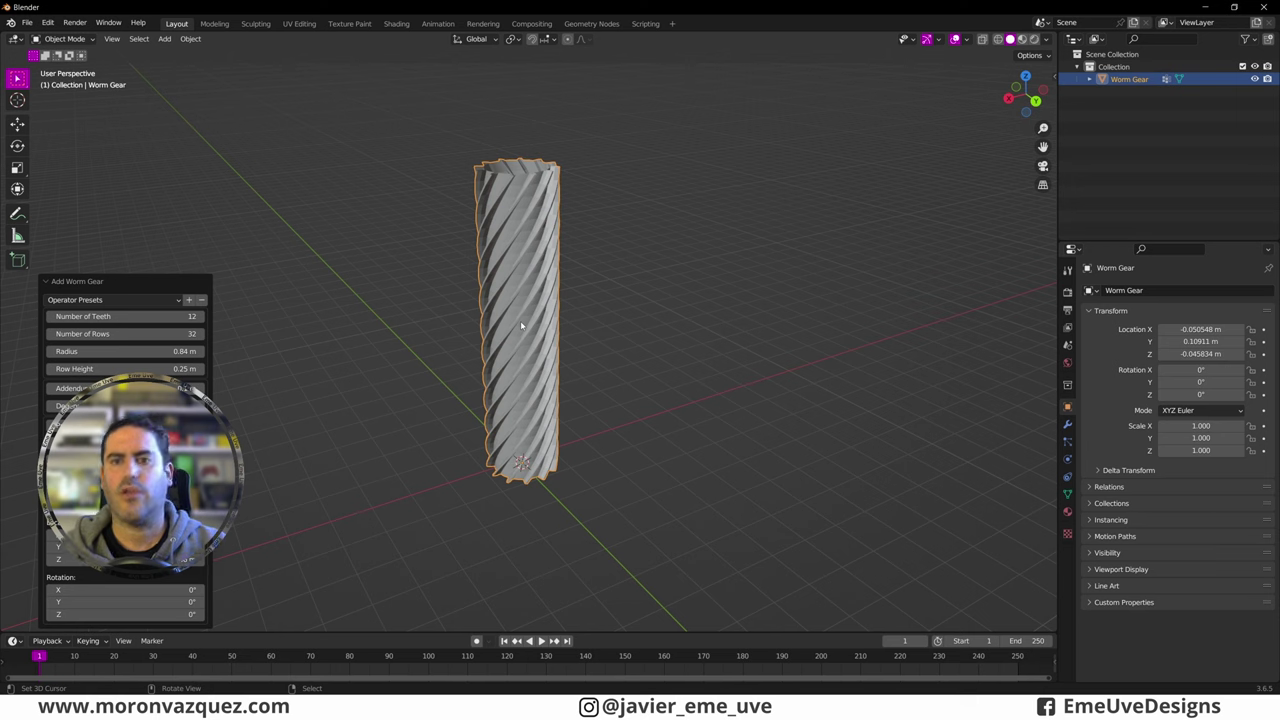
pyautogui.press('Delete')
pyautogui.hotkey('shift', 'a')
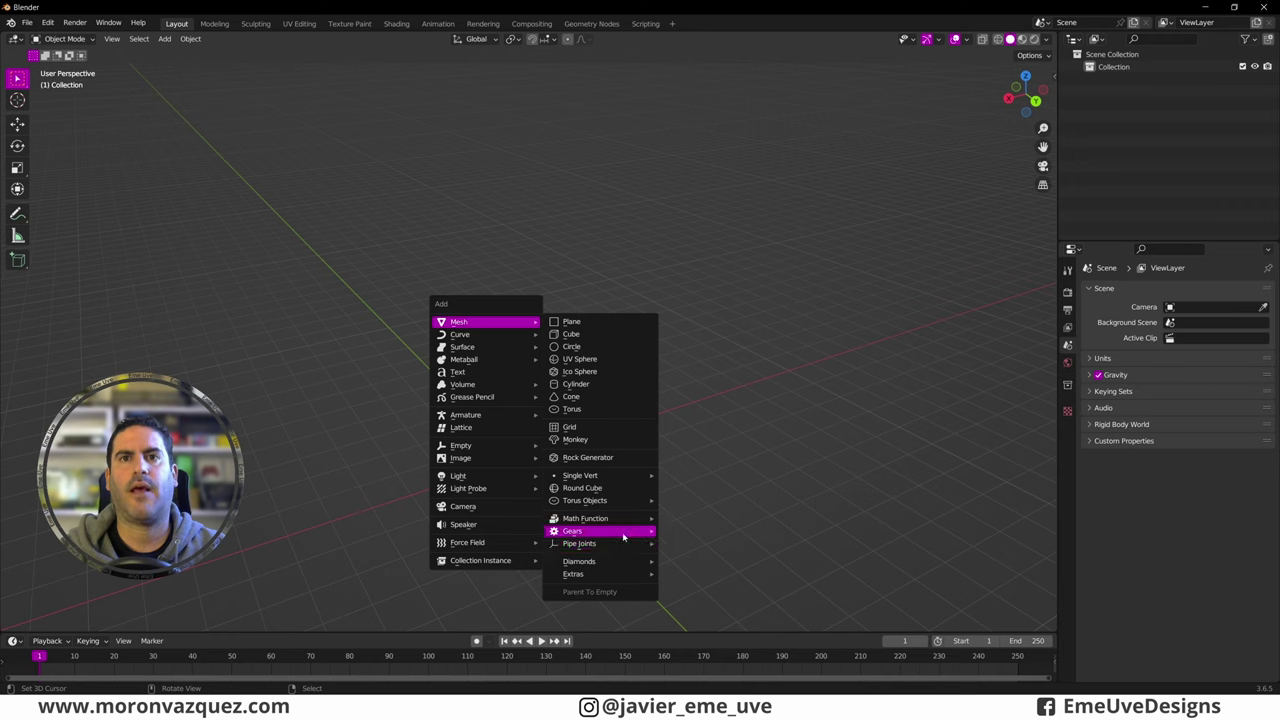
pyautogui.moveTo(581, 543)
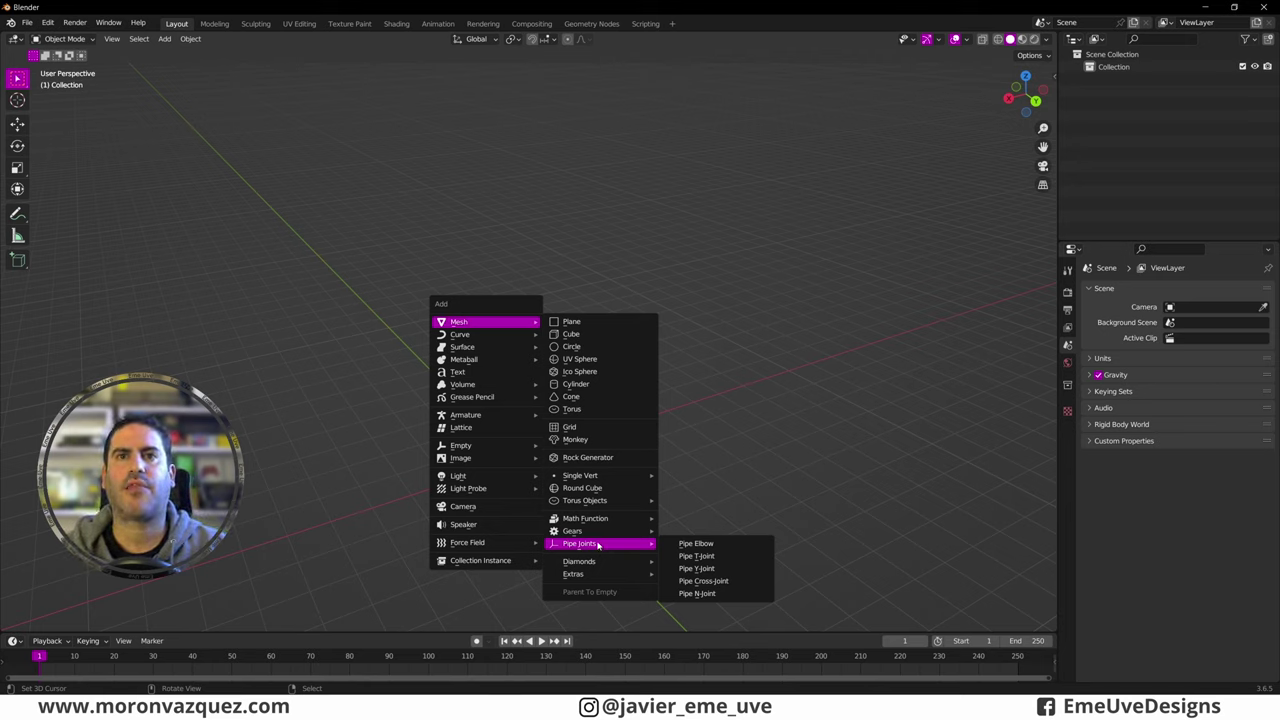
# Step: Add a Pipe Elbow with a shallower bend and longer upper arm, then delete it
pyautogui.click(682, 545)
pyautogui.moveTo(697, 549)
pyautogui.mouseDown(button='middle')
pyautogui.moveTo(620, 523)
pyautogui.moveTo(618, 495)
pyautogui.mouseUp(button='middle')
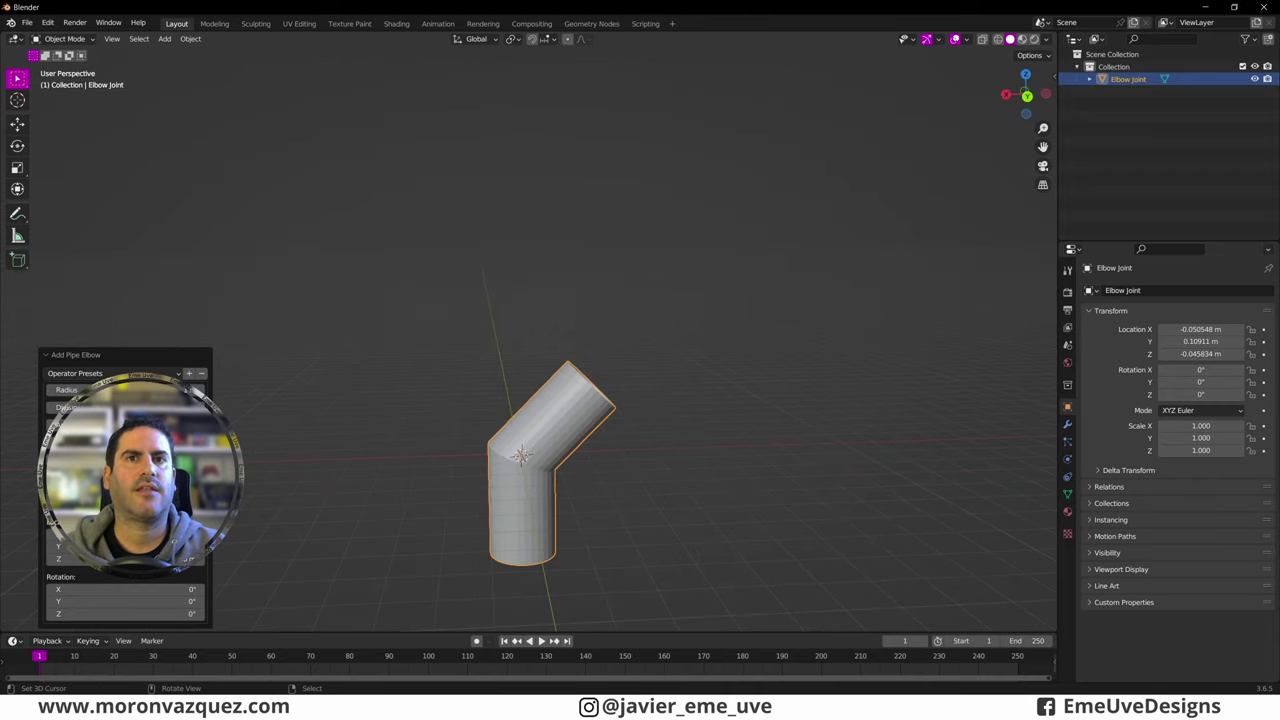
pyautogui.moveTo(56, 424)
pyautogui.mouseDown()
pyautogui.moveTo(30, 424)
pyautogui.moveTo(105, 424)
pyautogui.mouseUp()
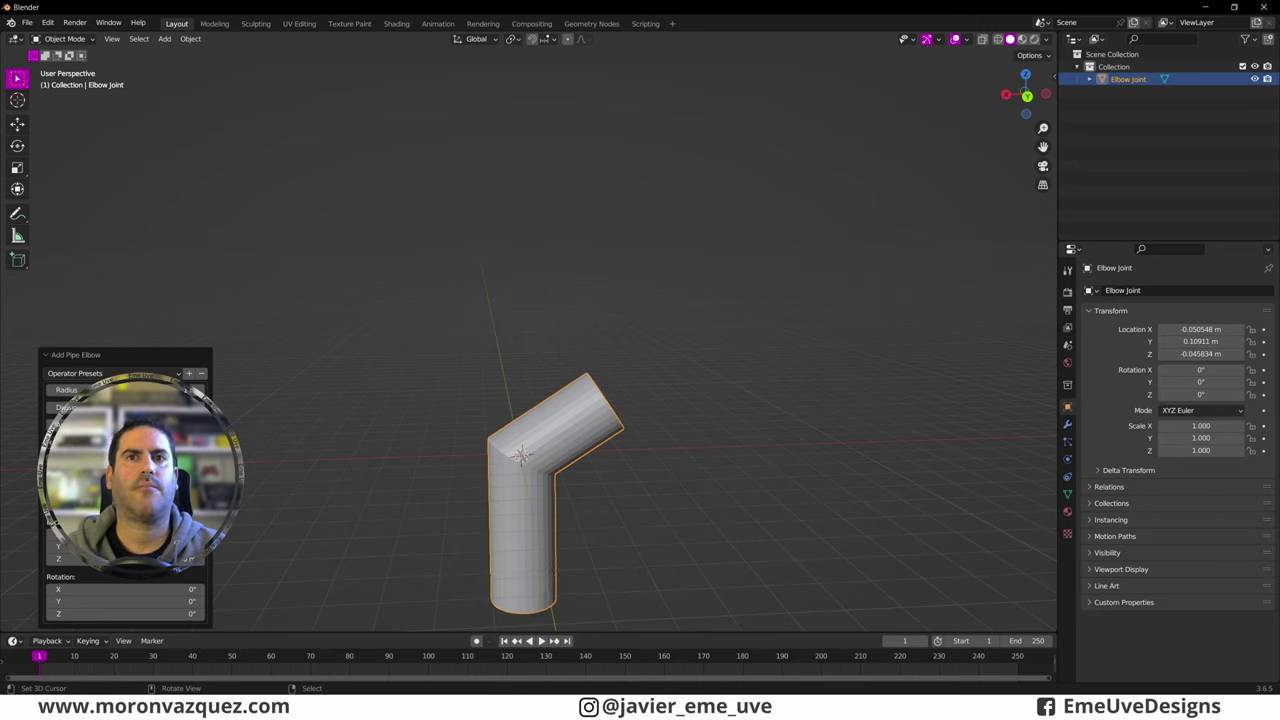
pyautogui.moveTo(120, 425)
pyautogui.mouseDown()
pyautogui.moveTo(180, 425)
pyautogui.moveTo(140, 425)
pyautogui.mouseUp()
pyautogui.press('Delete')
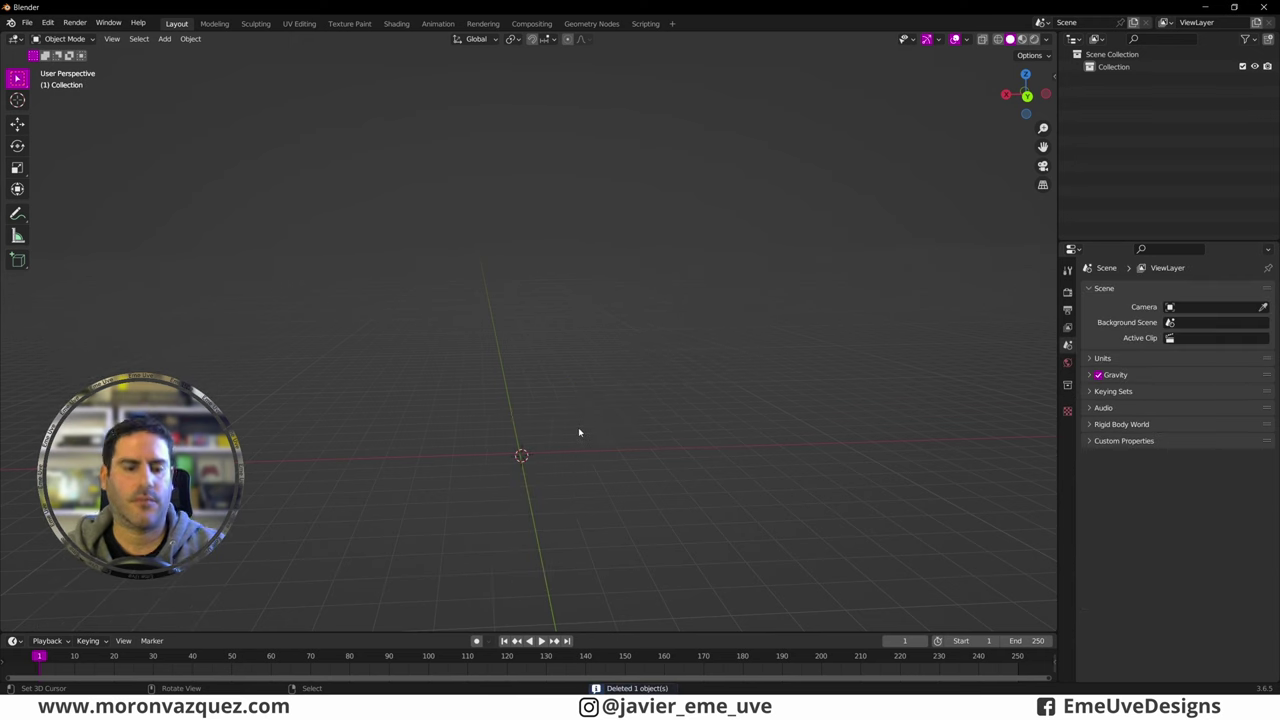
# Step: Add a Pipe Cross-Joint, change its arm angles, then delete it
pyautogui.hotkey('shift', 'a')
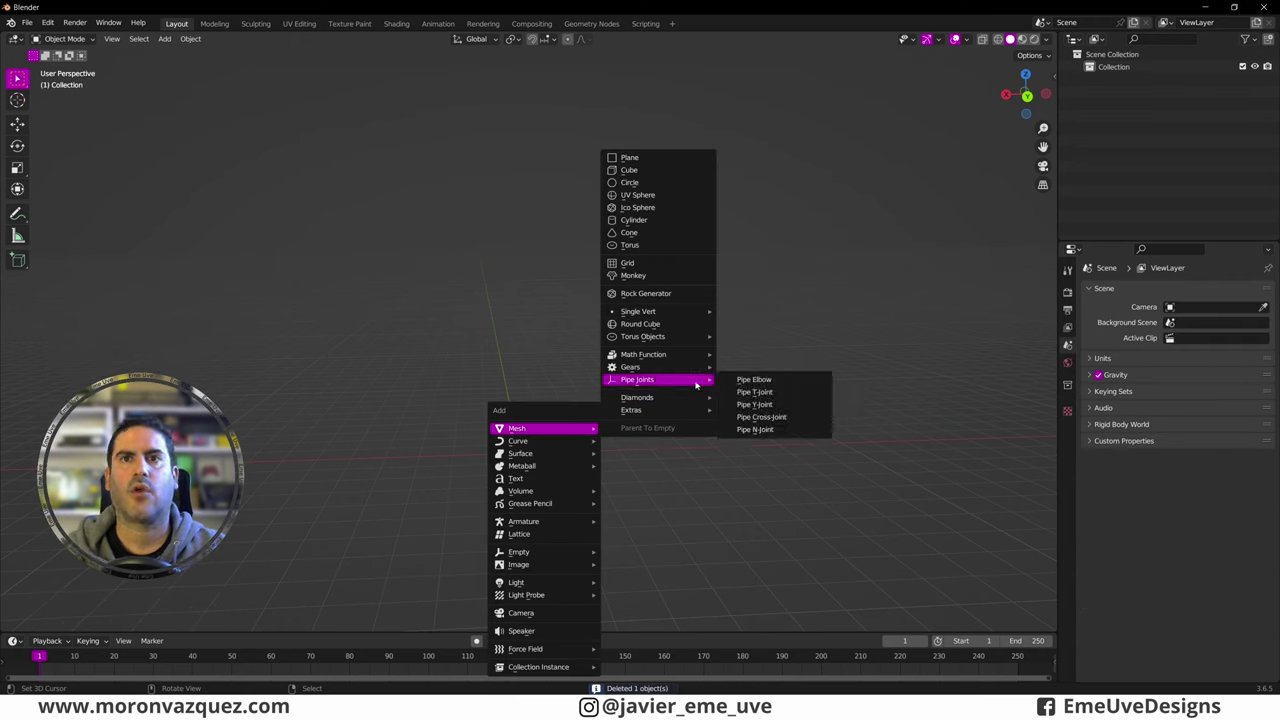
pyautogui.moveTo(638, 380)
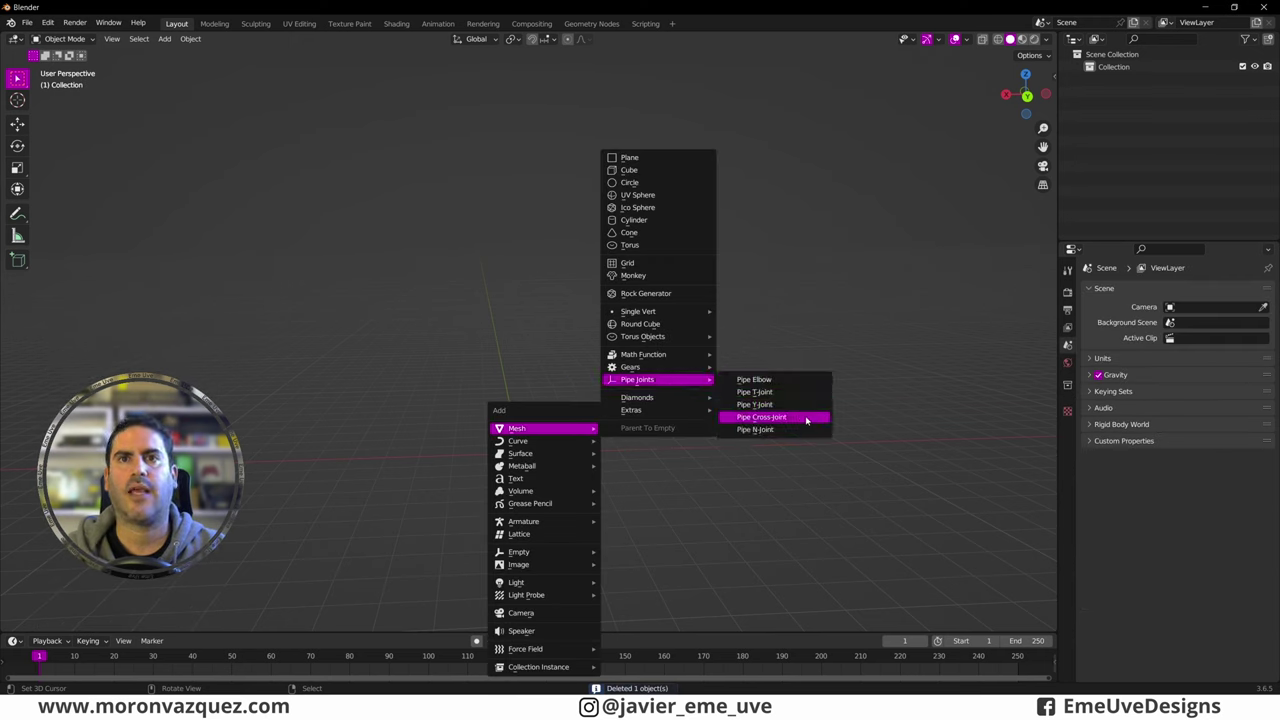
pyautogui.click(779, 421)
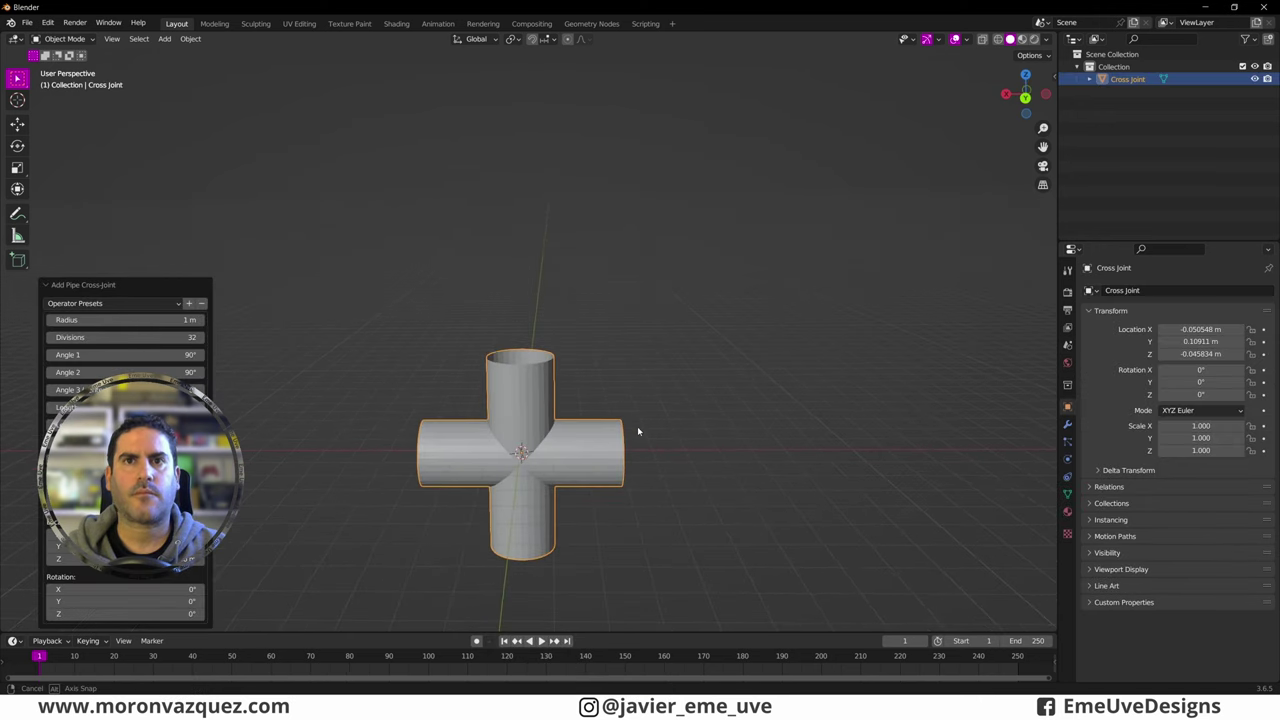
pyautogui.moveTo(120, 354)
pyautogui.mouseDown()
pyautogui.moveTo(170, 354)
pyautogui.moveTo(150, 354)
pyautogui.moveTo(170, 372)
pyautogui.mouseUp()
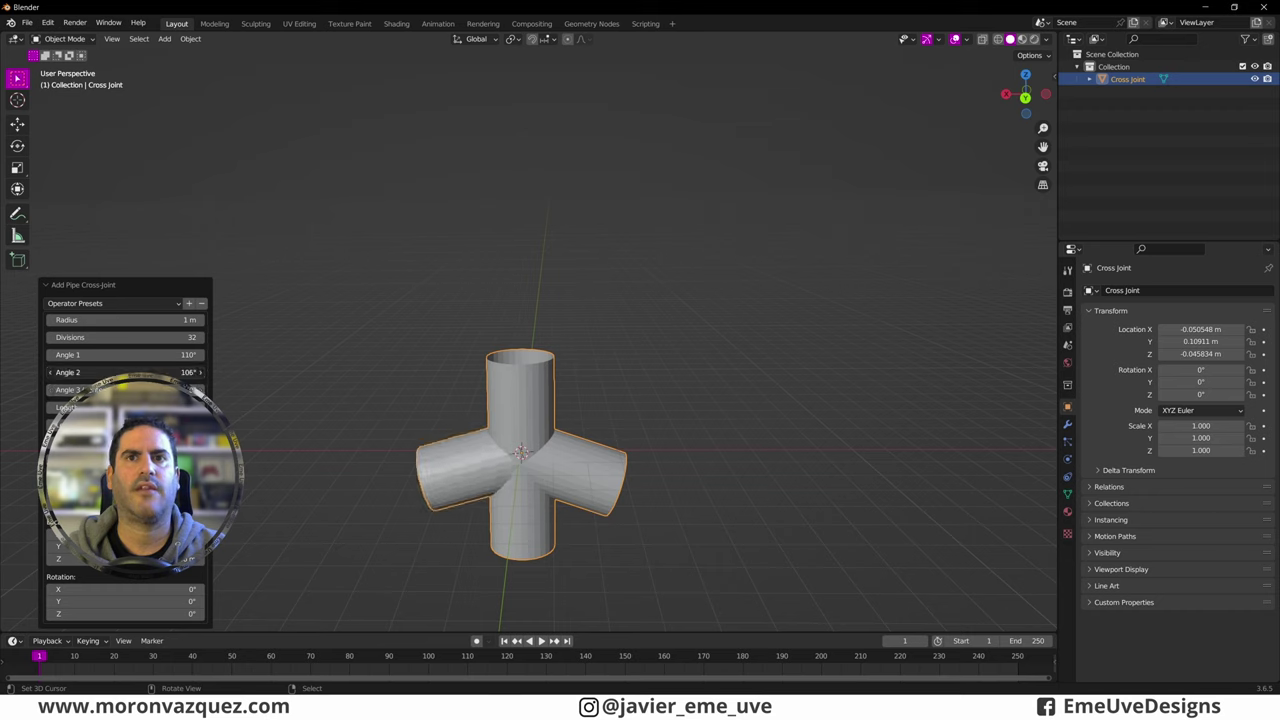
pyautogui.press('Delete')
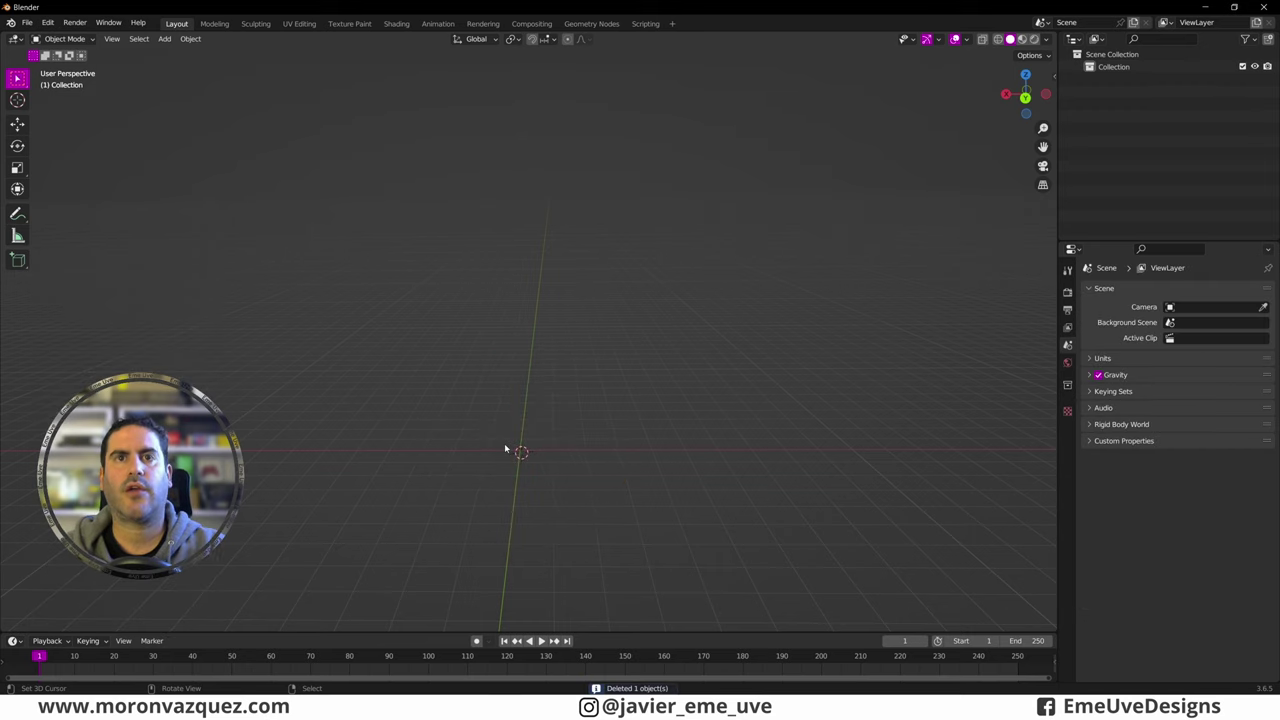
# Step: Add a Pipe Tee Joint and a round cube, undo them, and bring up the Diamonds list
pyautogui.hotkey('shift', 'a')
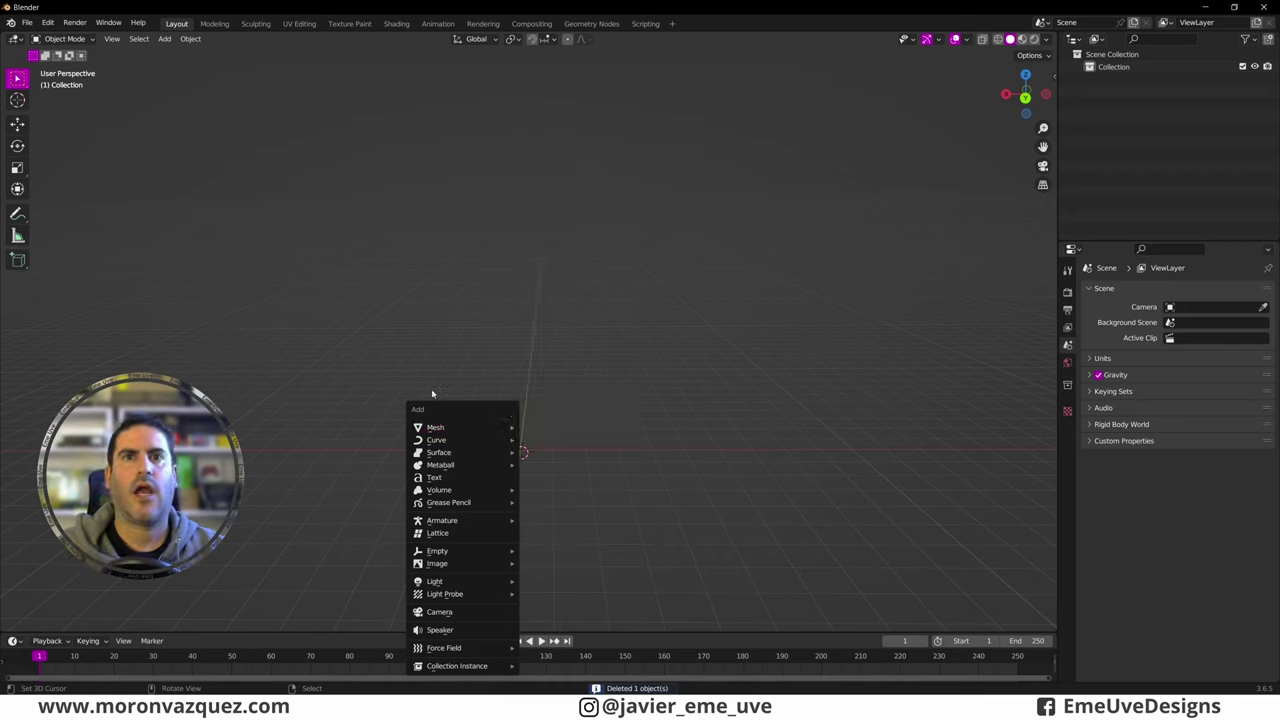
pyautogui.moveTo(436, 427)
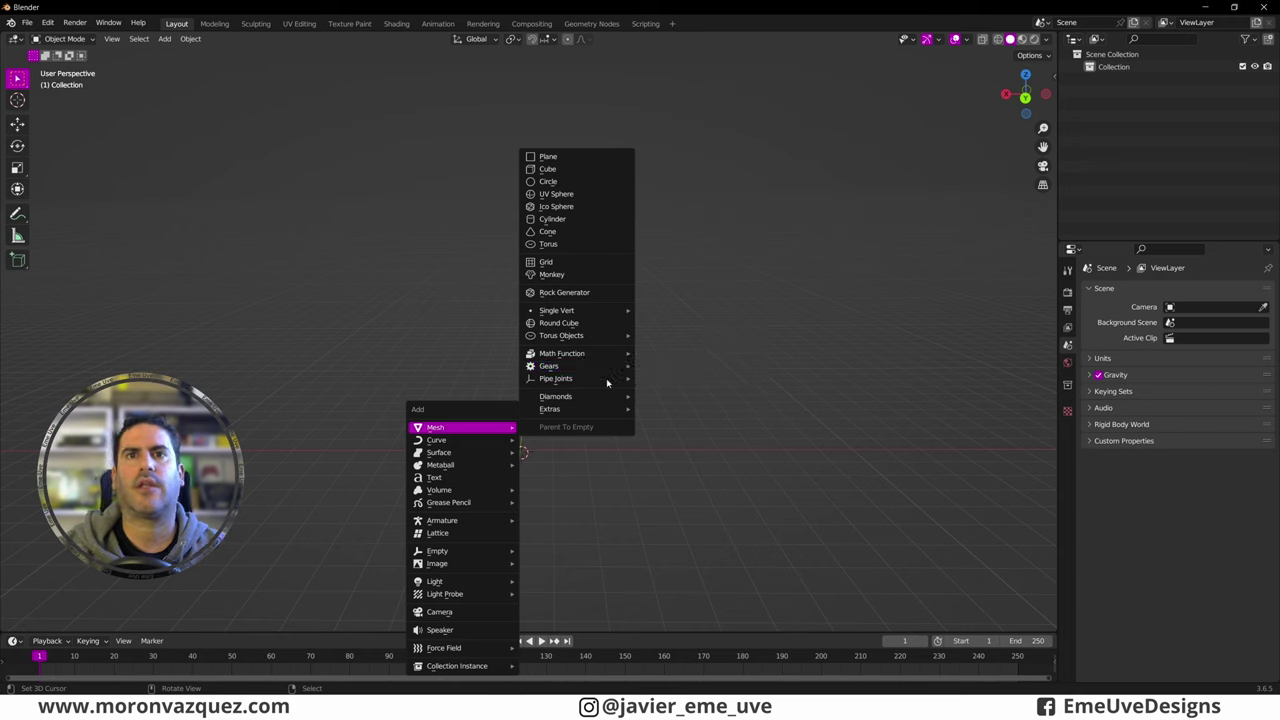
pyautogui.moveTo(557, 378)
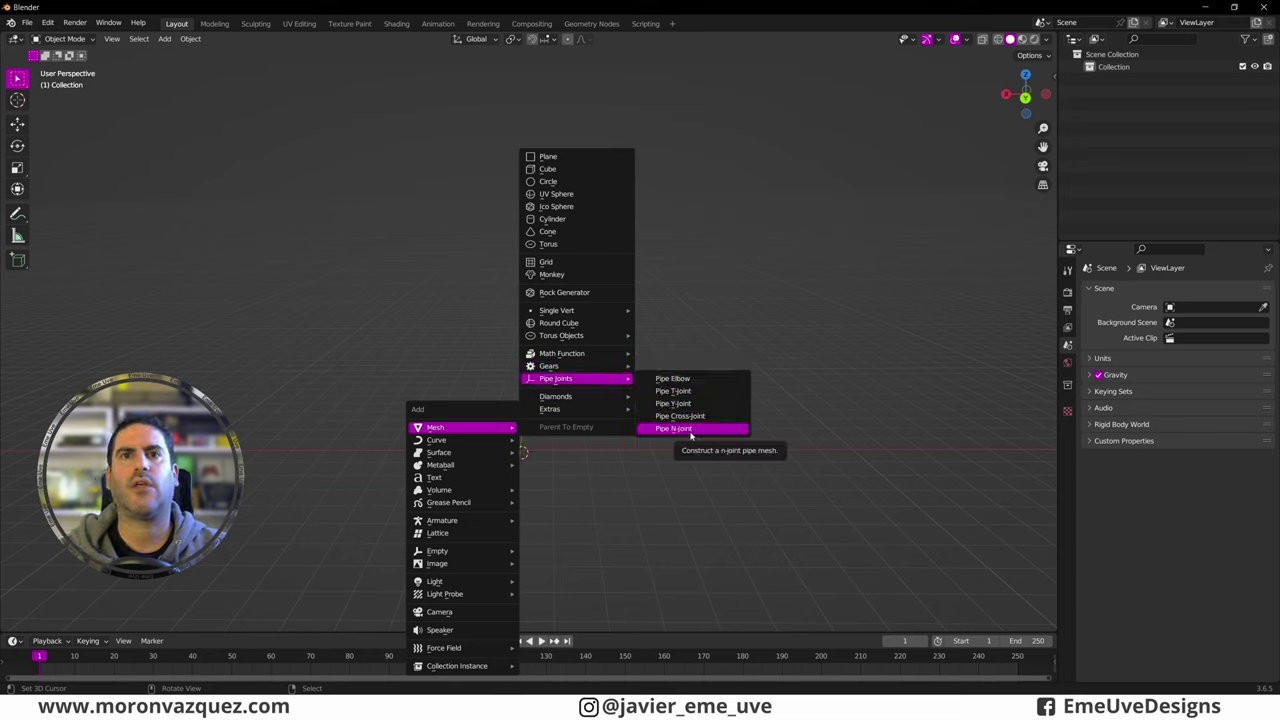
pyautogui.click(689, 391)
pyautogui.hotkey('shift', 'a')
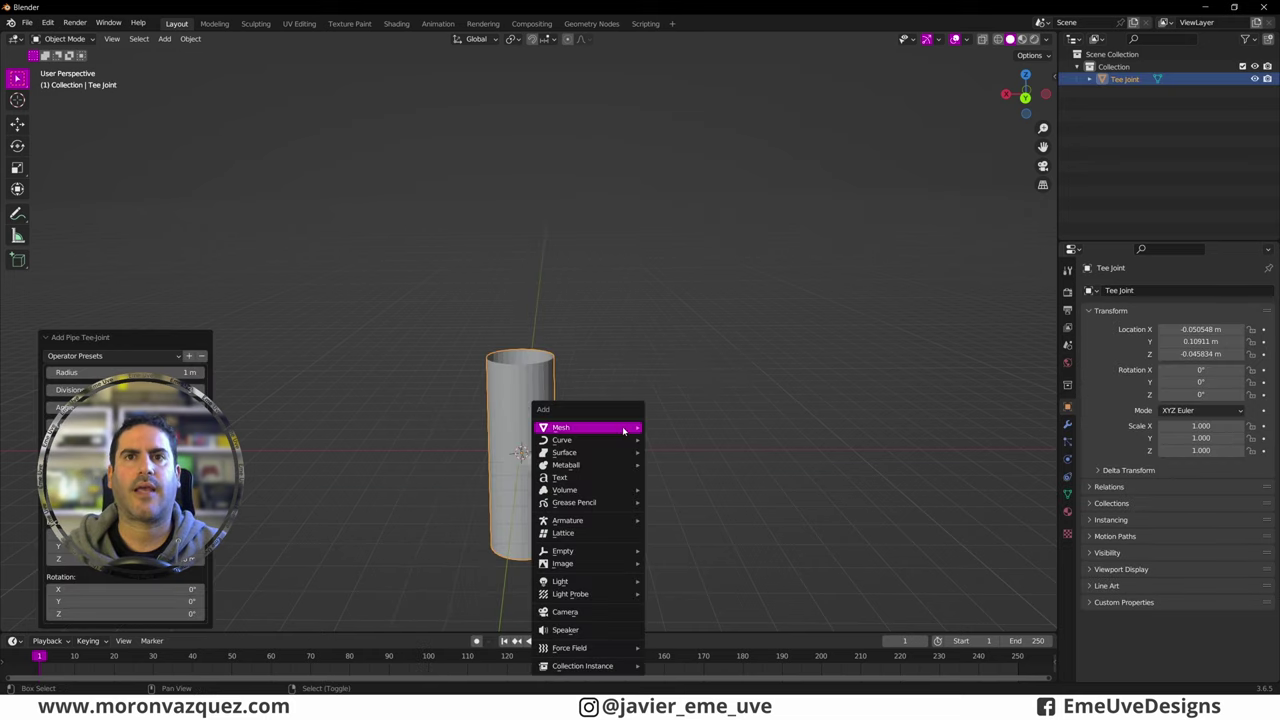
pyautogui.click(660, 326)
pyautogui.hotkey('ctrl', 'z')
pyautogui.hotkey('ctrl', 'z')
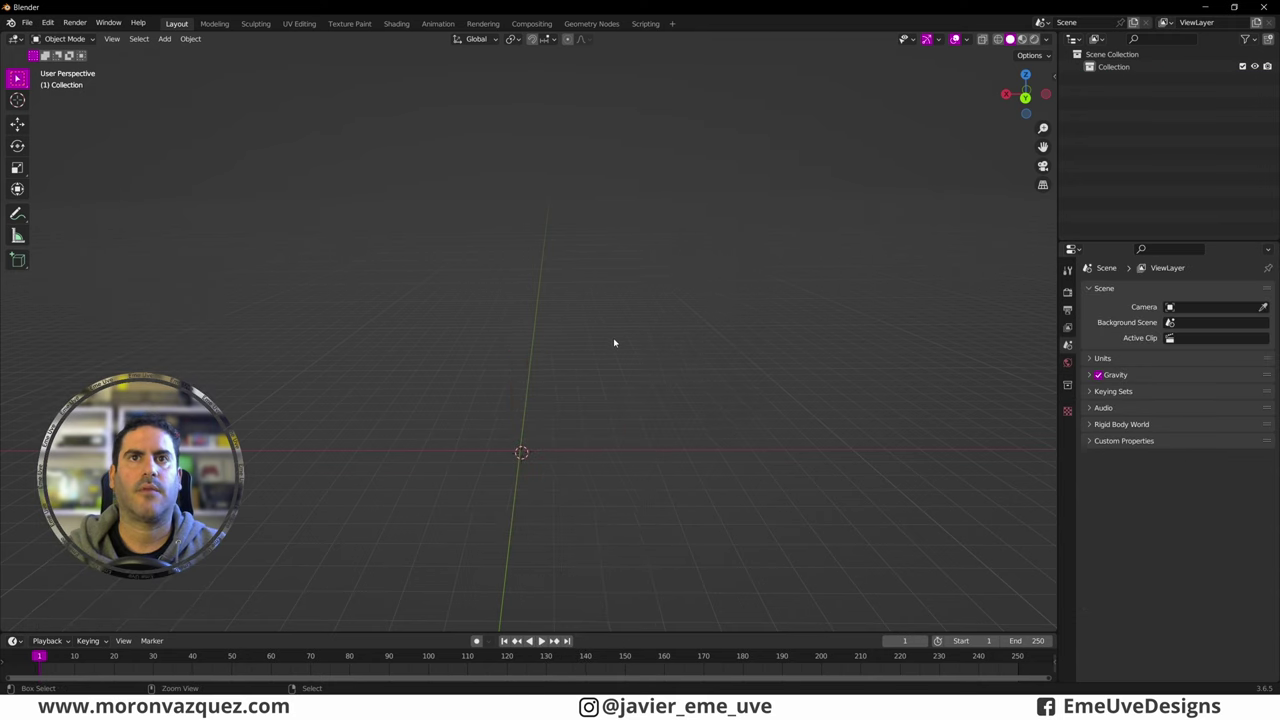
pyautogui.hotkey('shift', 'a')
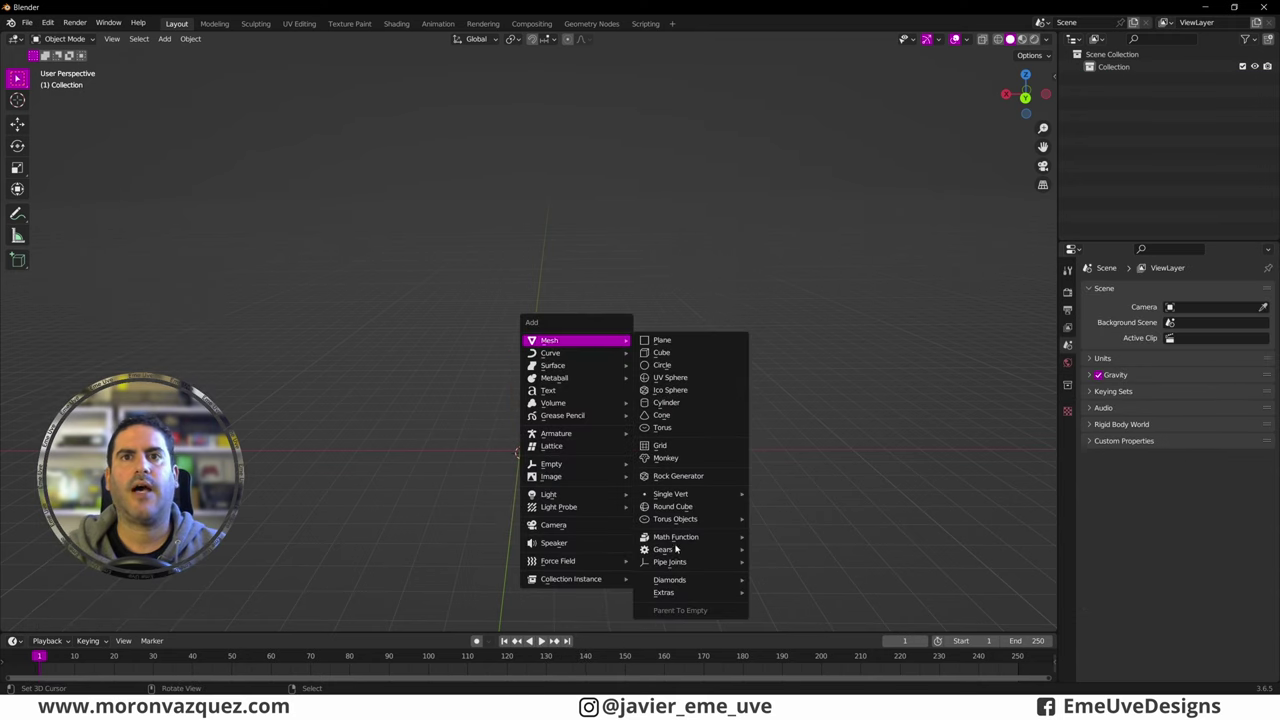
pyautogui.moveTo(669, 580)
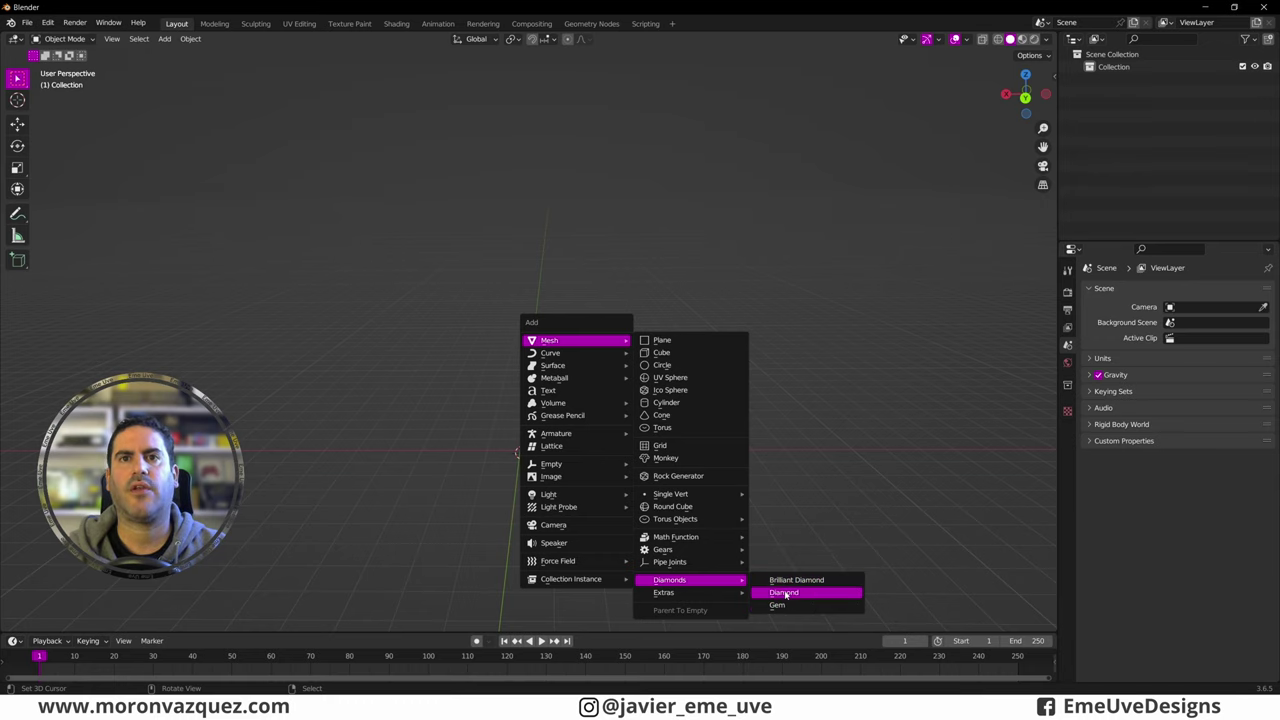
# Step: Add a Diamond mesh, frame it in the view, and delete it
pyautogui.click(782, 593)
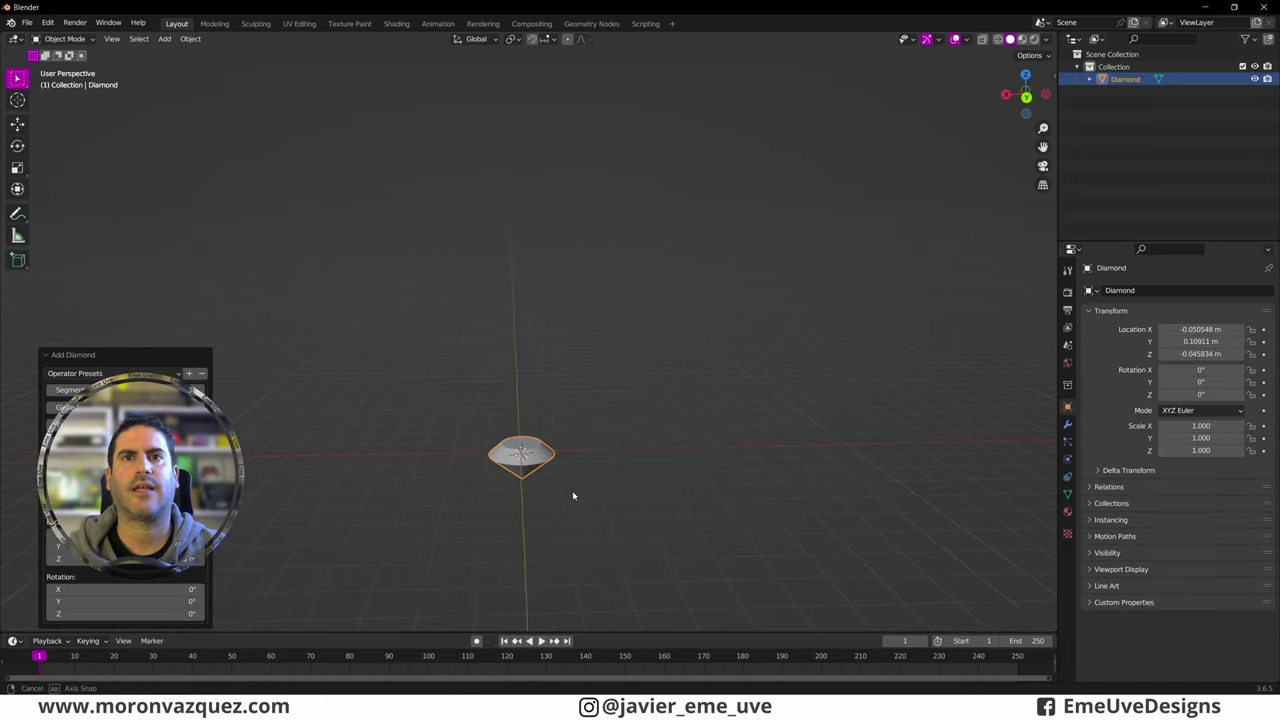
pyautogui.moveTo(573, 495); pyautogui.dragTo(577, 500, button='middle')
pyautogui.press('KP_Decimal')
pyautogui.press('Delete')
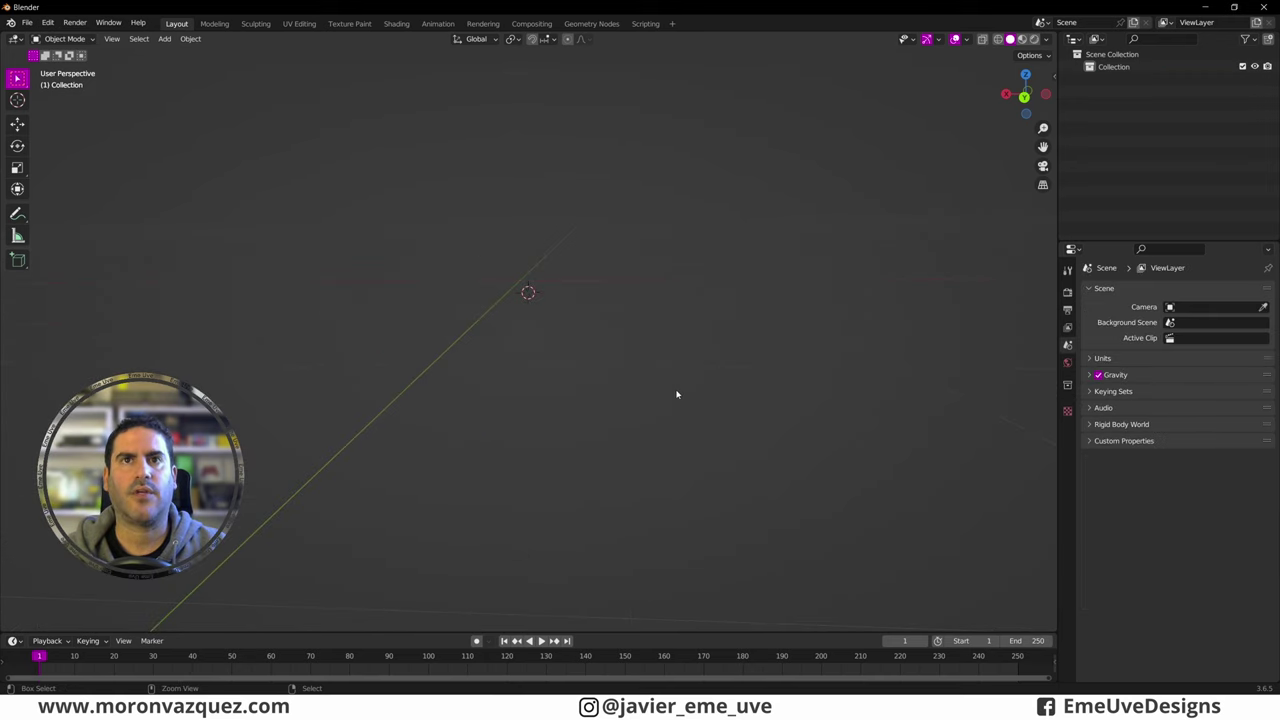
# Step: Add another Diamond with 11 segments and 0.50% table width, inspect it, then delete it
pyautogui.hotkey('shift', 'a')
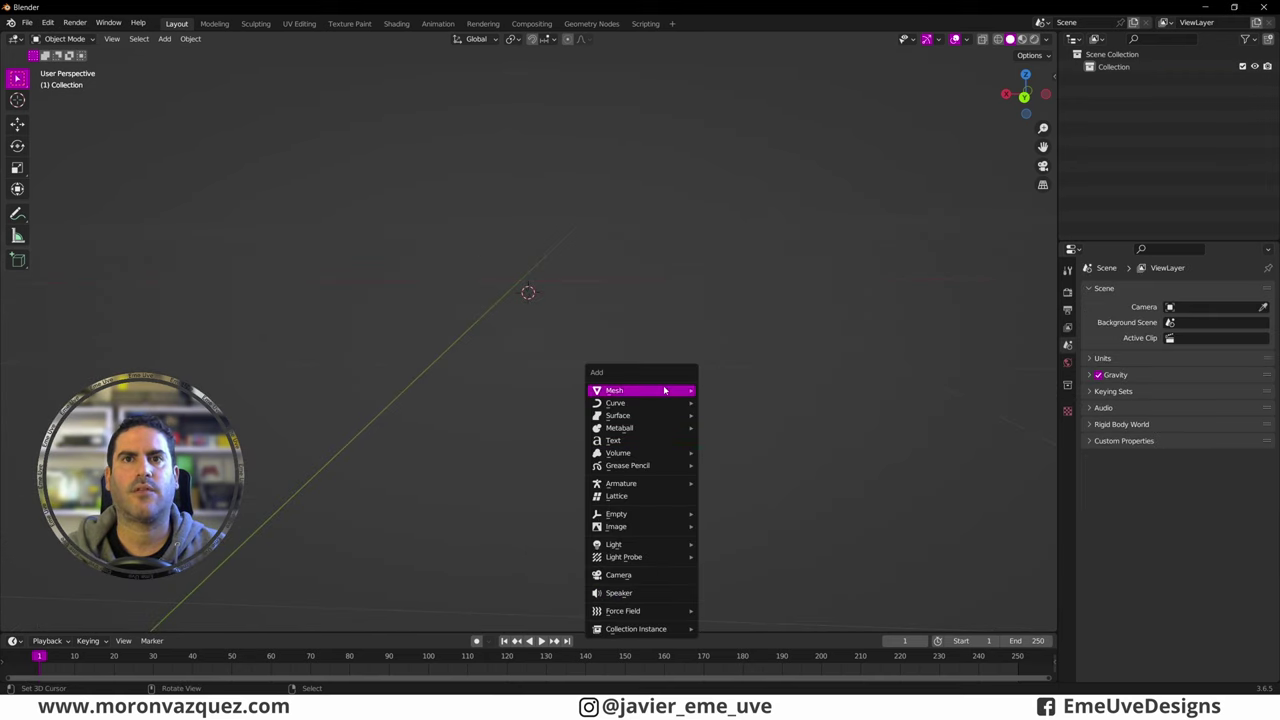
pyautogui.moveTo(734, 630)
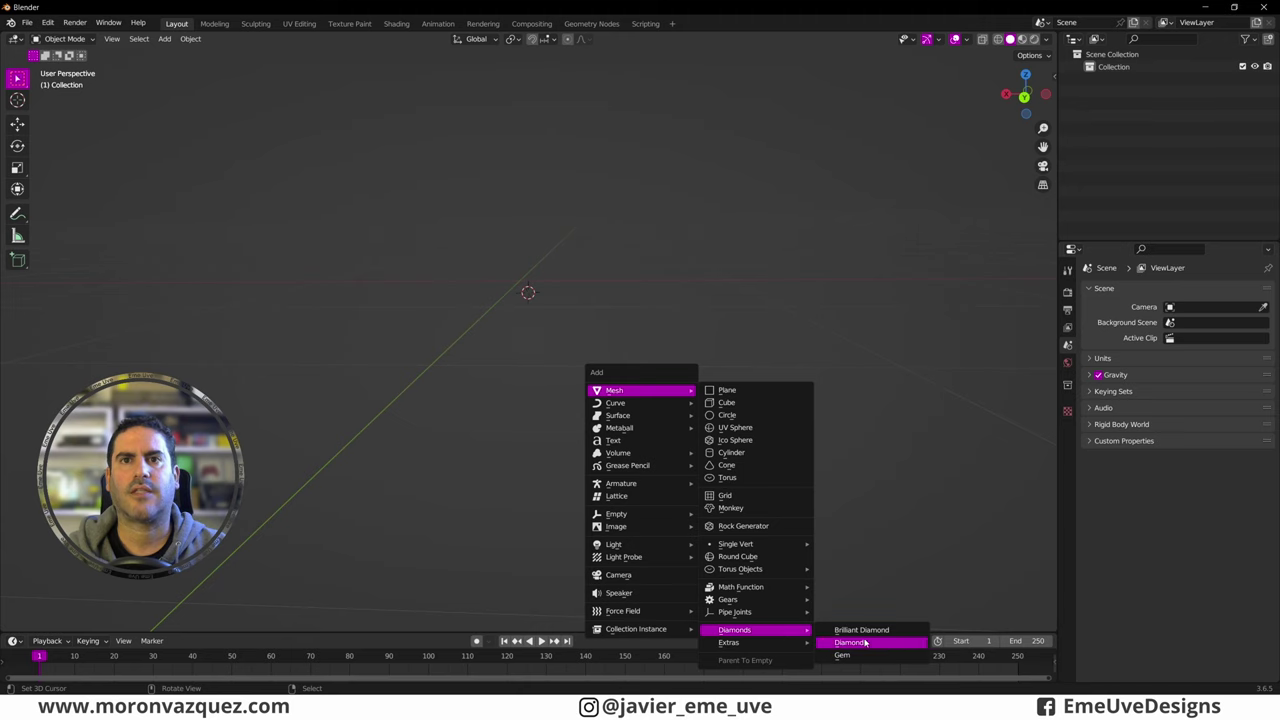
pyautogui.click(866, 643)
pyautogui.moveTo(825, 563)
pyautogui.mouseDown(button='middle')
pyautogui.moveTo(600, 388)
pyautogui.moveTo(490, 348)
pyautogui.moveTo(490, 366)
pyautogui.mouseUp(button='middle')
pyautogui.moveTo(114, 285); pyautogui.dragTo(85, 285)
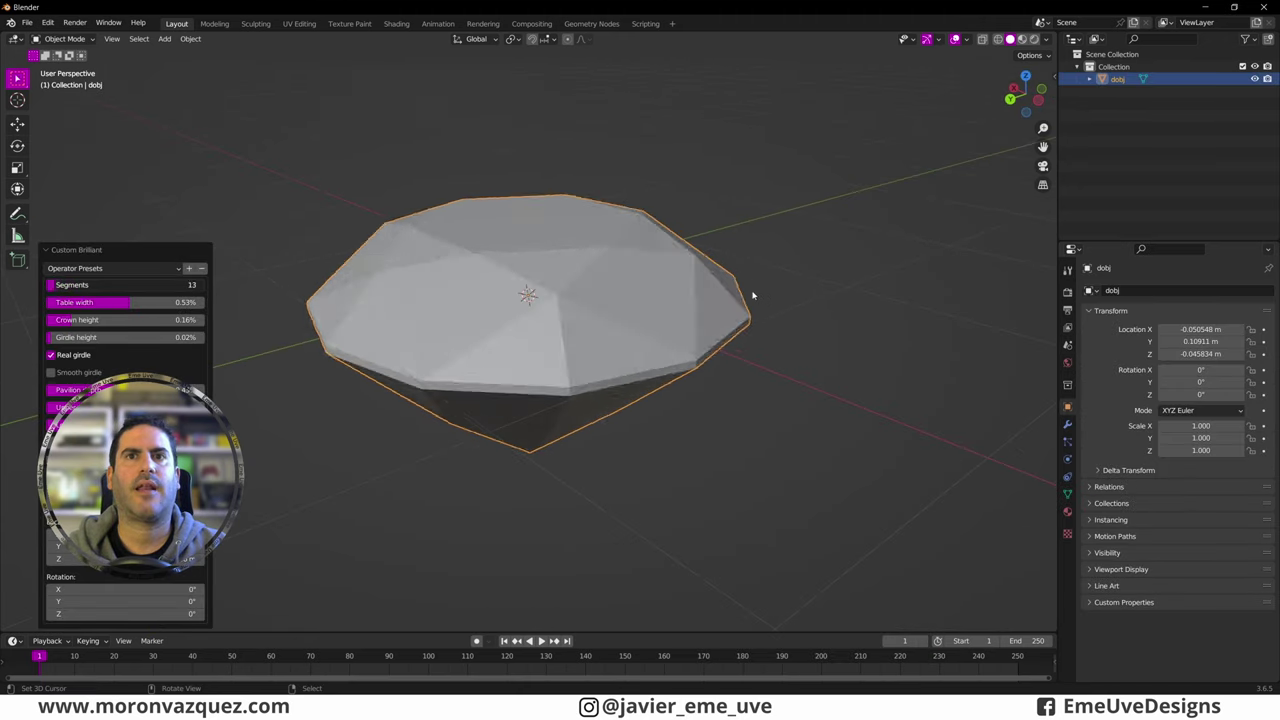
pyautogui.moveTo(753, 295); pyautogui.dragTo(760, 298)
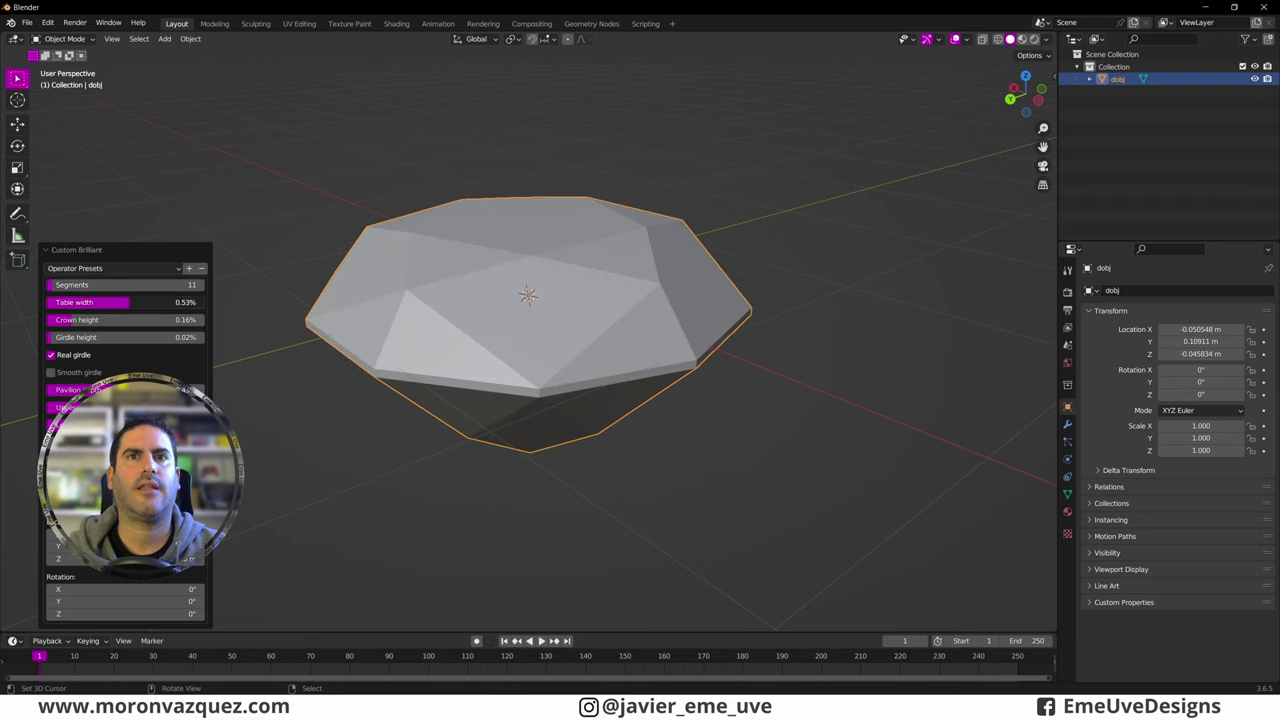
pyautogui.moveTo(125, 302); pyautogui.dragTo(115, 302)
pyautogui.moveTo(728, 305)
pyautogui.mouseDown(button='middle')
pyautogui.moveTo(496, 290)
pyautogui.moveTo(568, 294)
pyautogui.mouseUp(button='middle')
pyautogui.scroll(-3, 496, 290)
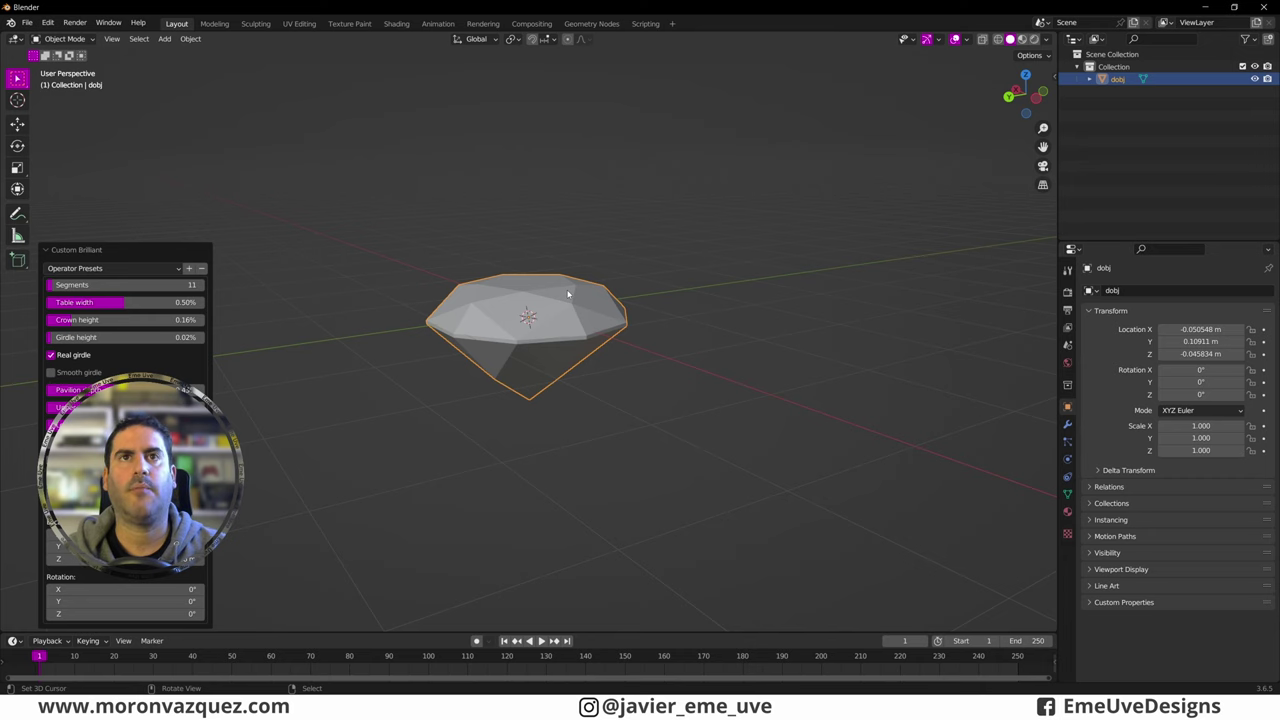
pyautogui.press('Delete')
# Step: Add a Gem, delete it, and bring up the Extras mesh list
pyautogui.hotkey('shift', 'a')
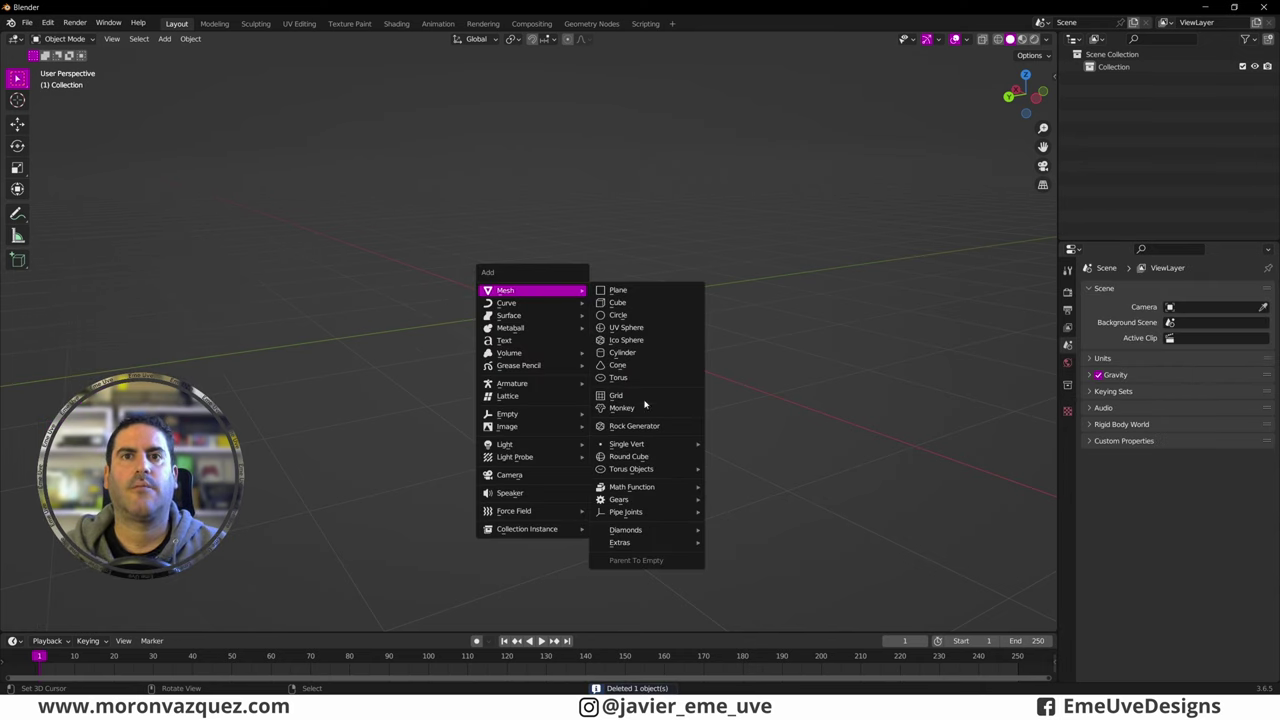
pyautogui.moveTo(626, 530)
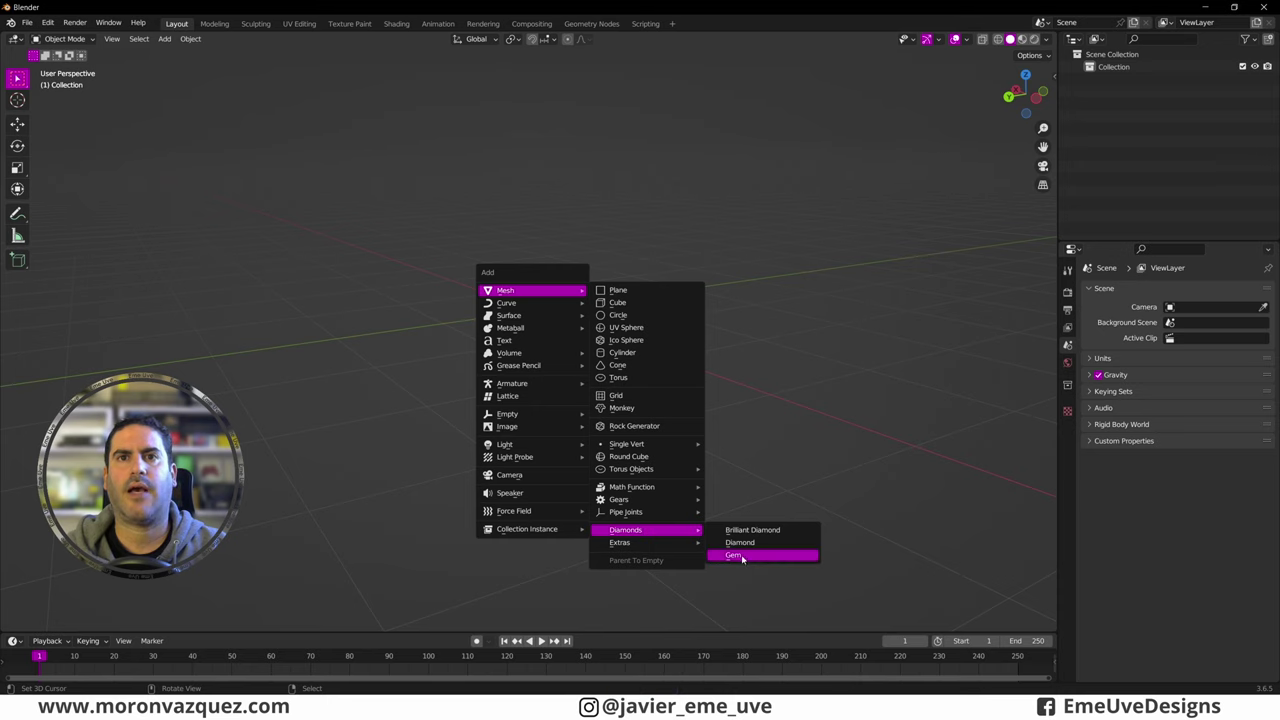
pyautogui.click(740, 556)
pyautogui.moveTo(566, 377)
pyautogui.mouseDown(button='middle')
pyautogui.moveTo(566, 394)
pyautogui.moveTo(554, 361)
pyautogui.mouseUp(button='middle')
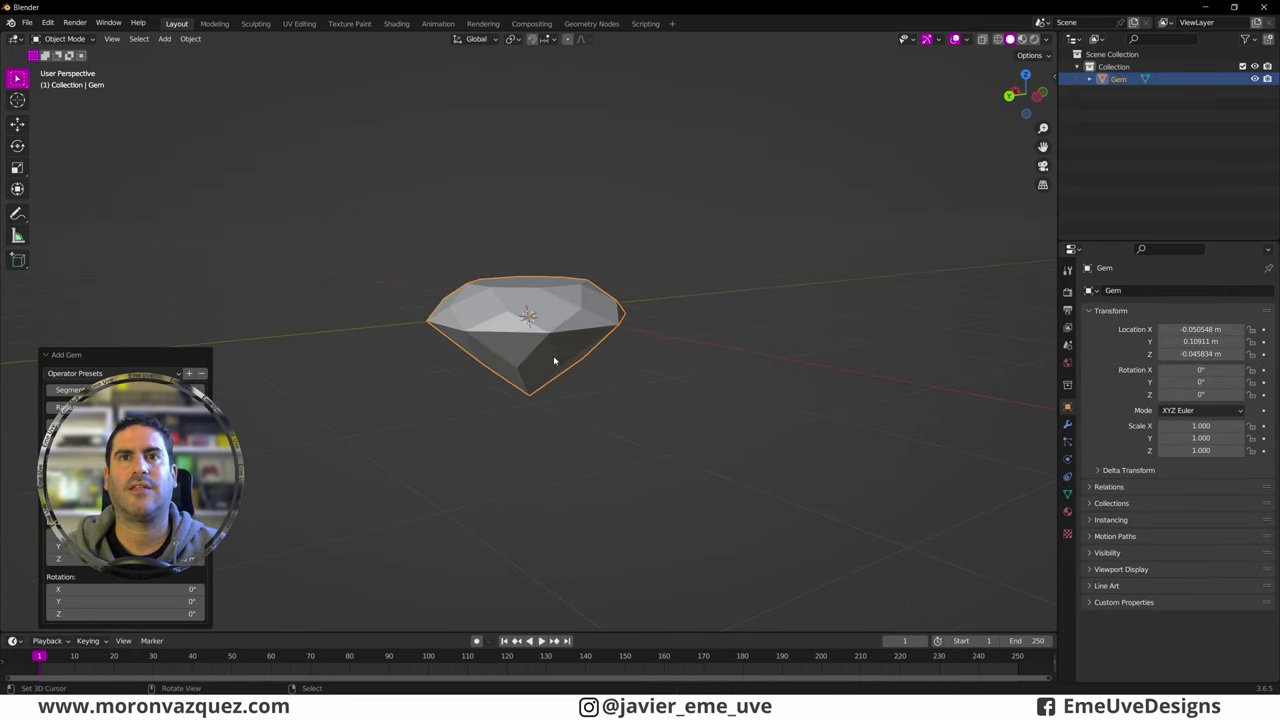
pyautogui.press('Delete')
pyautogui.hotkey('shift', 'a')
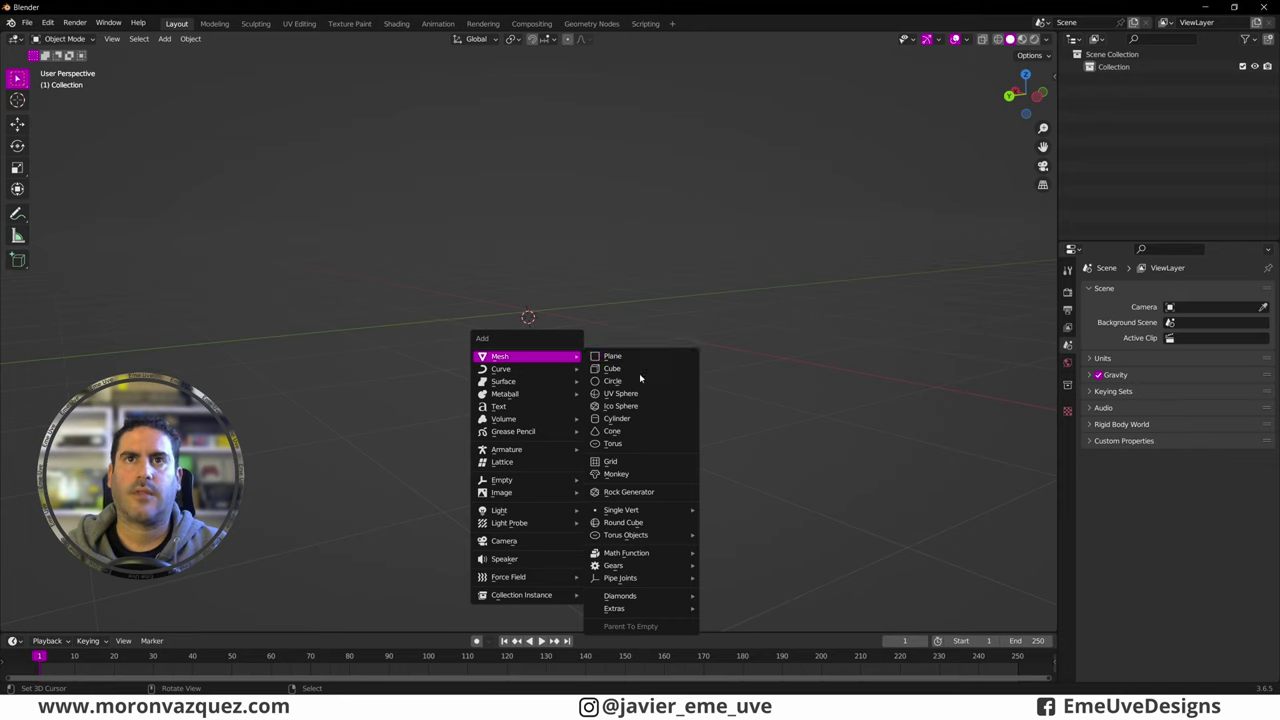
pyautogui.moveTo(621, 596)
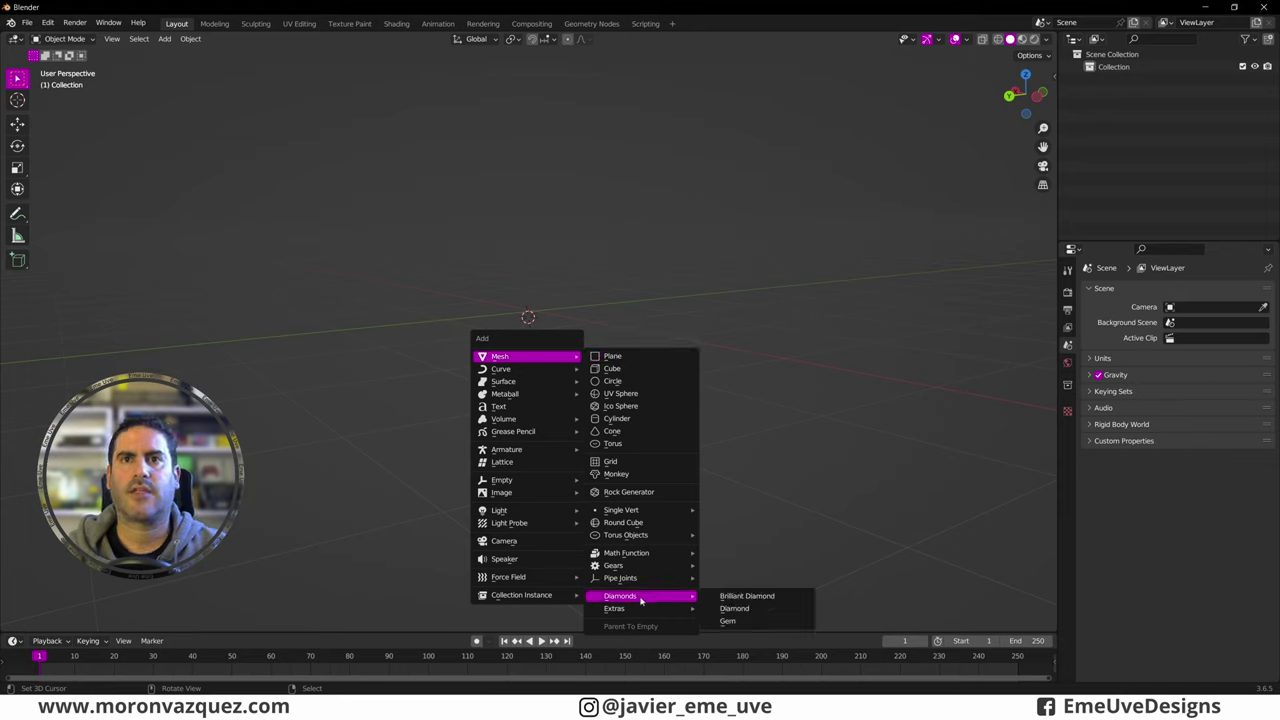
pyautogui.press('Escape')
pyautogui.hotkey('shift', 'a')
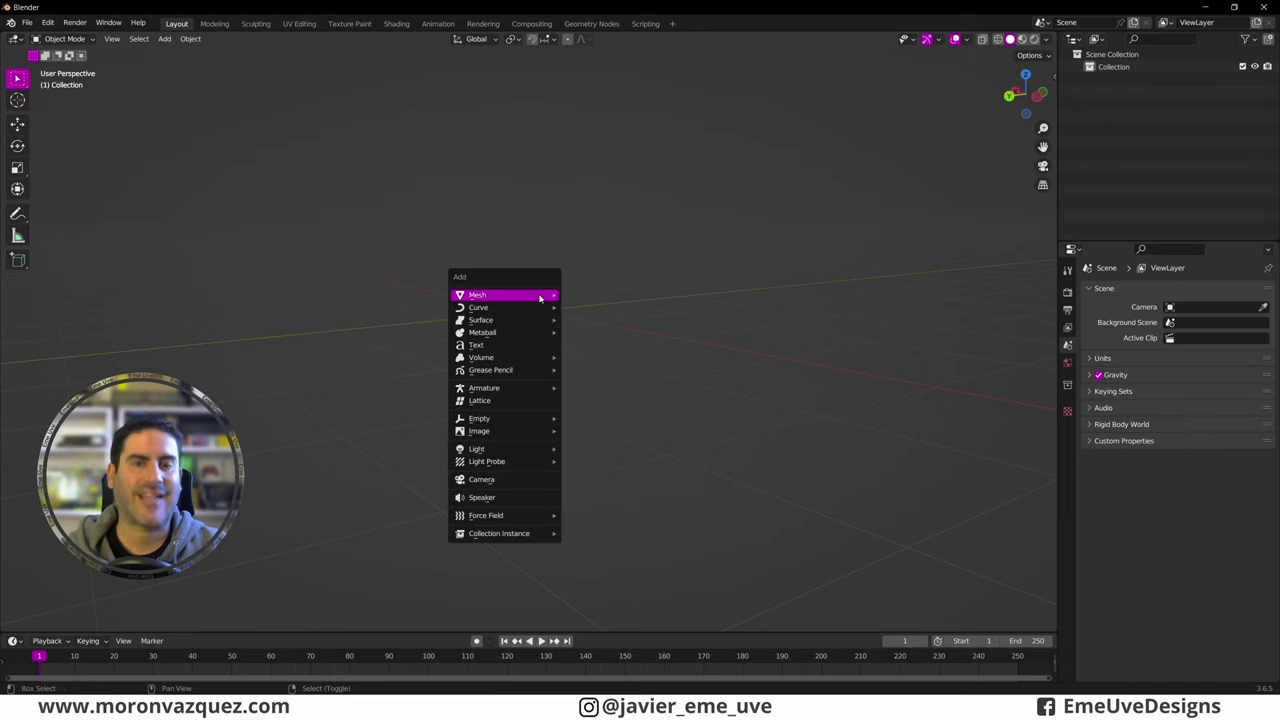
pyautogui.moveTo(592, 547)
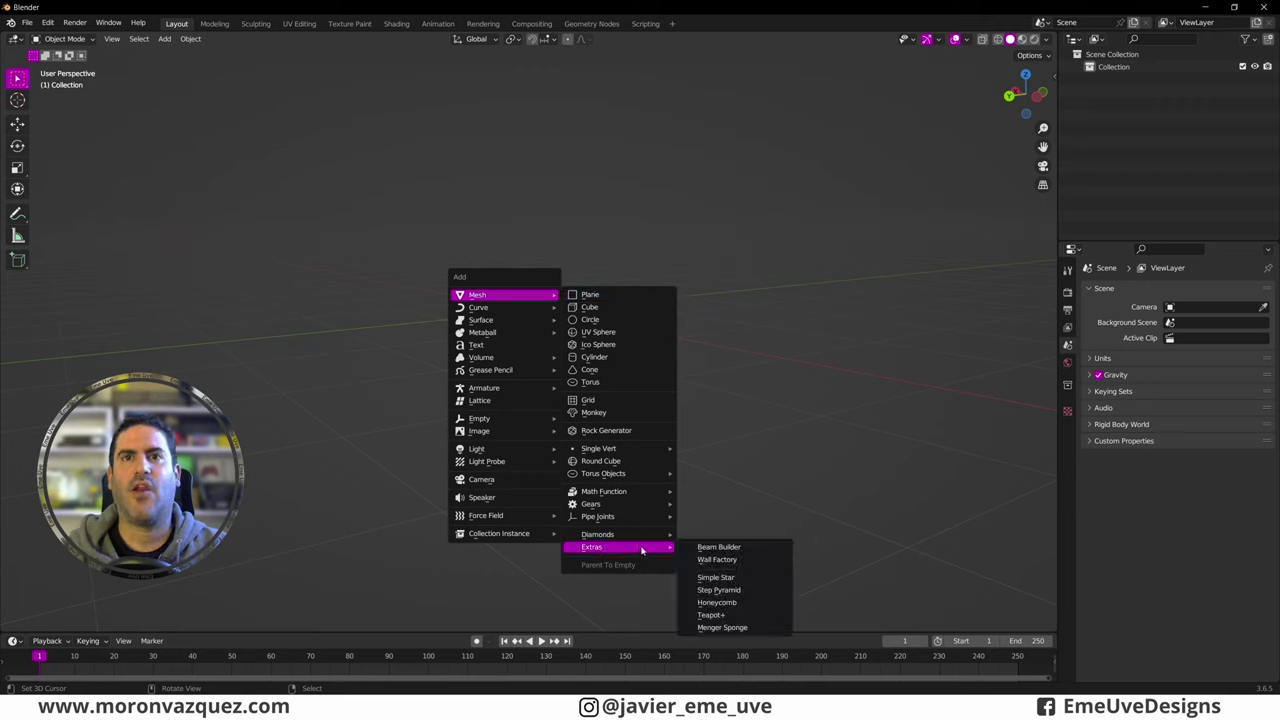
# Step: Add a Beam Builder beam and switch its profile to U, then to T
pyautogui.click(712, 549)
pyautogui.moveTo(576, 370); pyautogui.dragTo(641, 382, button='middle')
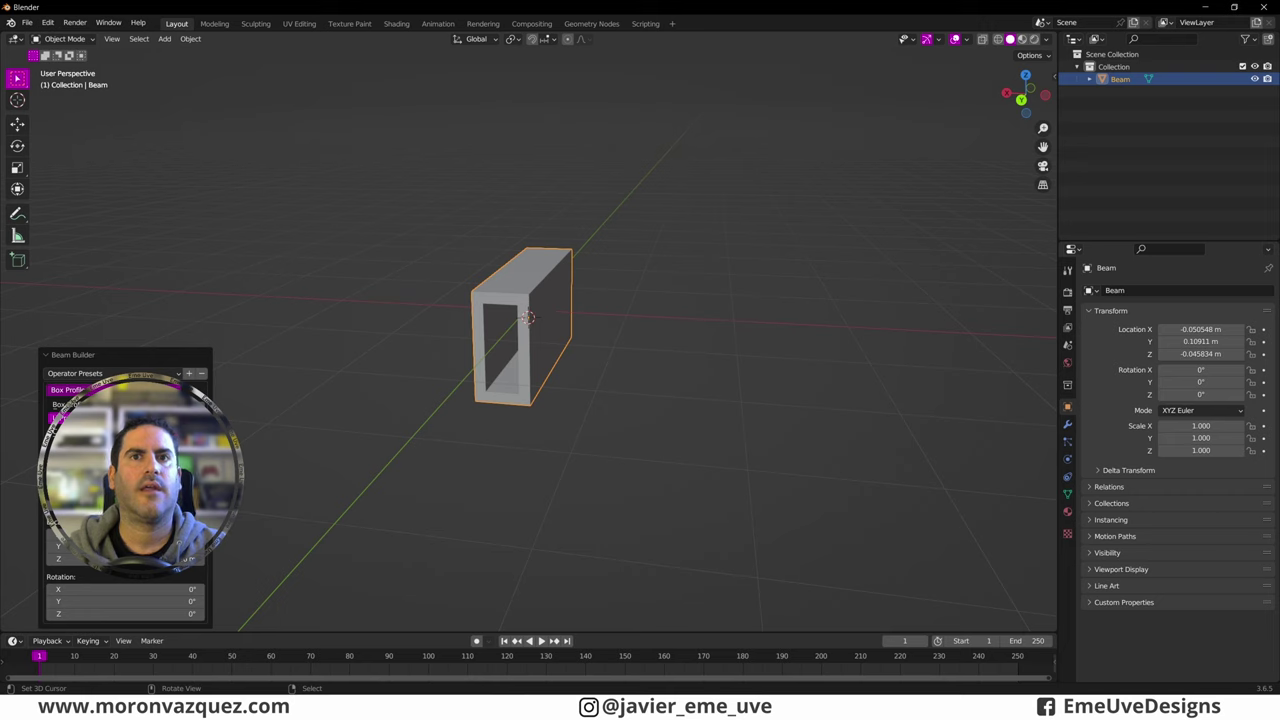
pyautogui.click(64, 418)
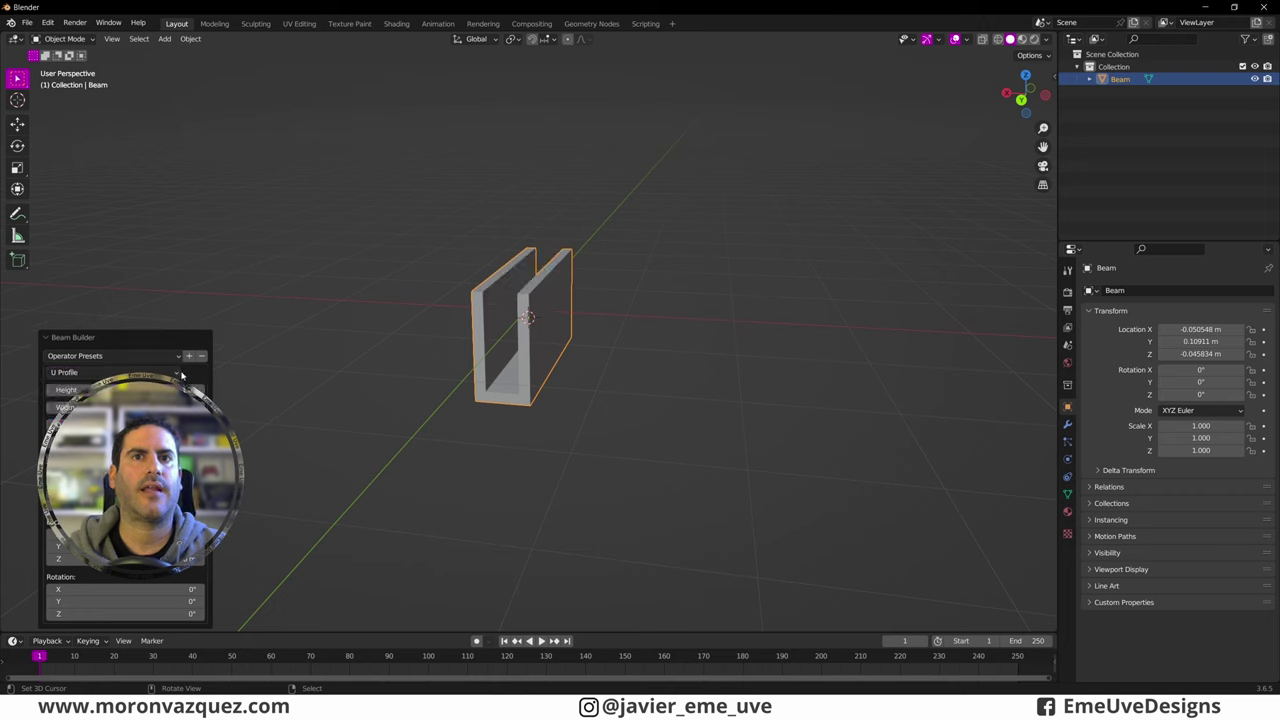
pyautogui.click(181, 375)
pyautogui.click(66, 427)
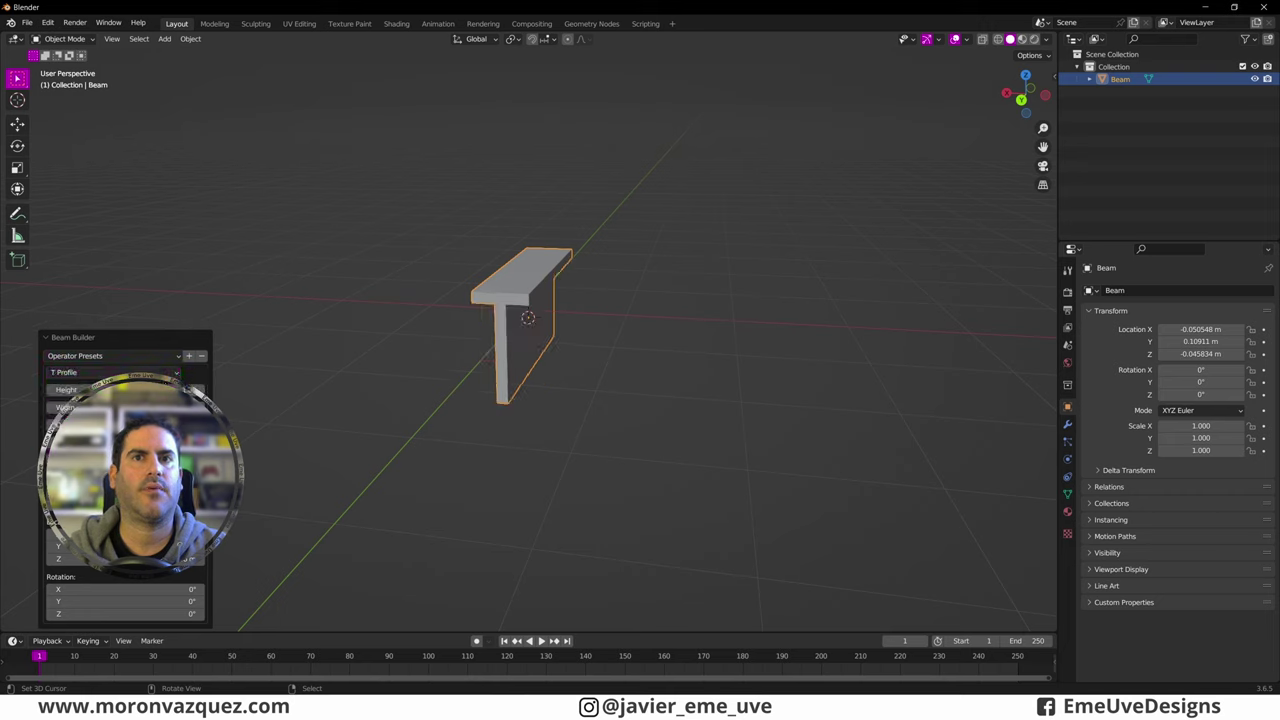
pyautogui.moveTo(431, 371); pyautogui.dragTo(432, 392, button='middle')
# Step: Lengthen the T-beam, adjust its height, delete it, and reopen the Extras list
pyautogui.moveTo(58, 420)
pyautogui.mouseDown()
pyautogui.moveTo(90, 420)
pyautogui.moveTo(95, 389)
pyautogui.moveTo(80, 389)
pyautogui.mouseUp()
pyautogui.moveTo(645, 262)
pyautogui.mouseDown(button='middle')
pyautogui.moveTo(701, 273)
pyautogui.moveTo(693, 259)
pyautogui.mouseUp(button='middle')
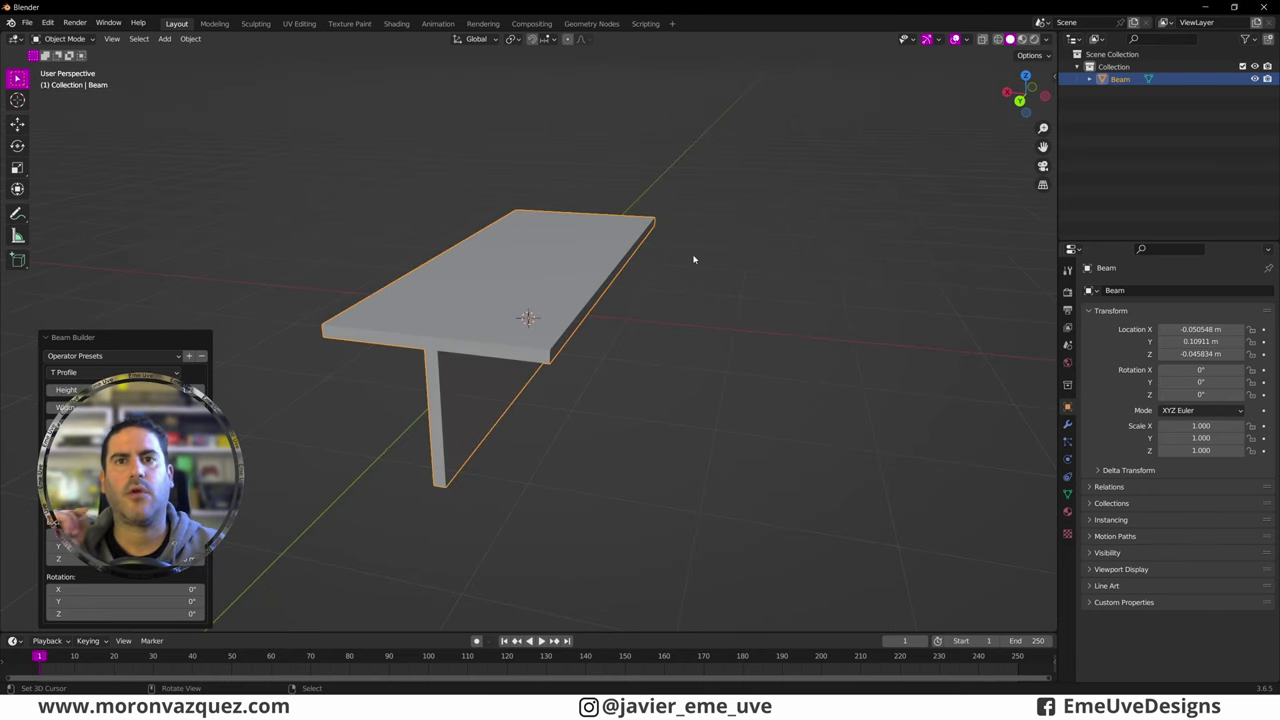
pyautogui.press('Delete')
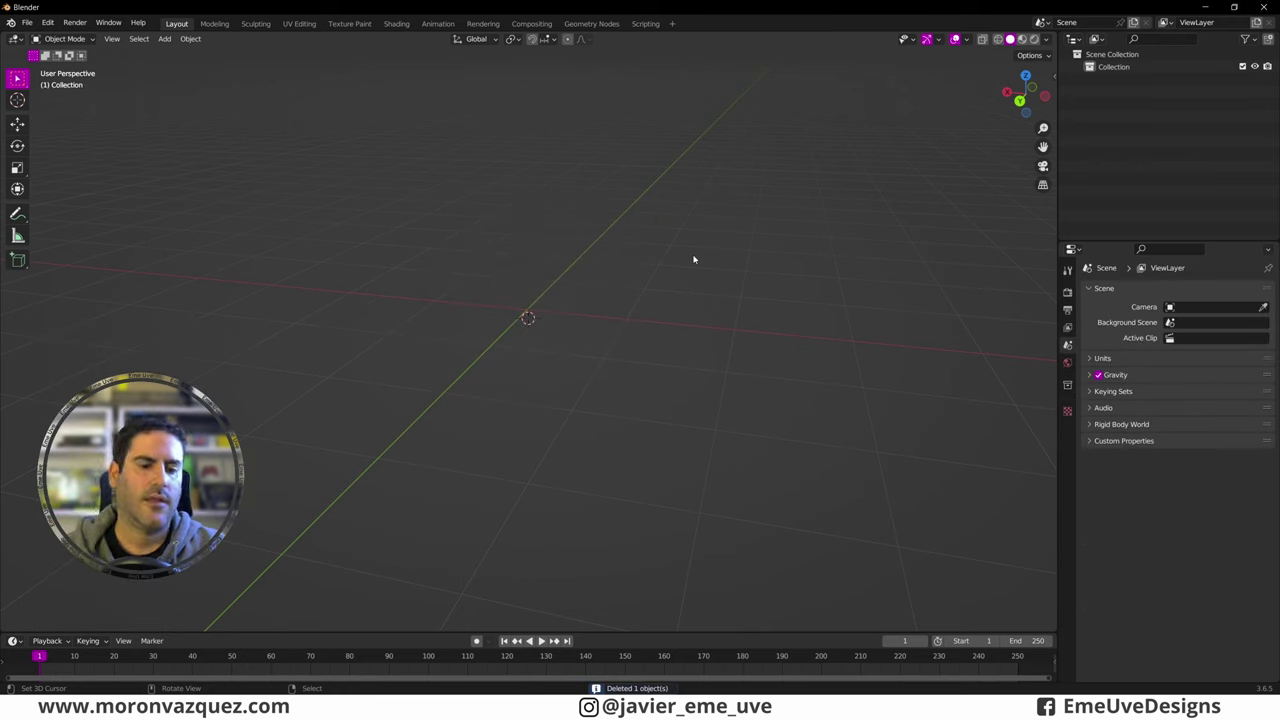
pyautogui.hotkey('shift', 'a')
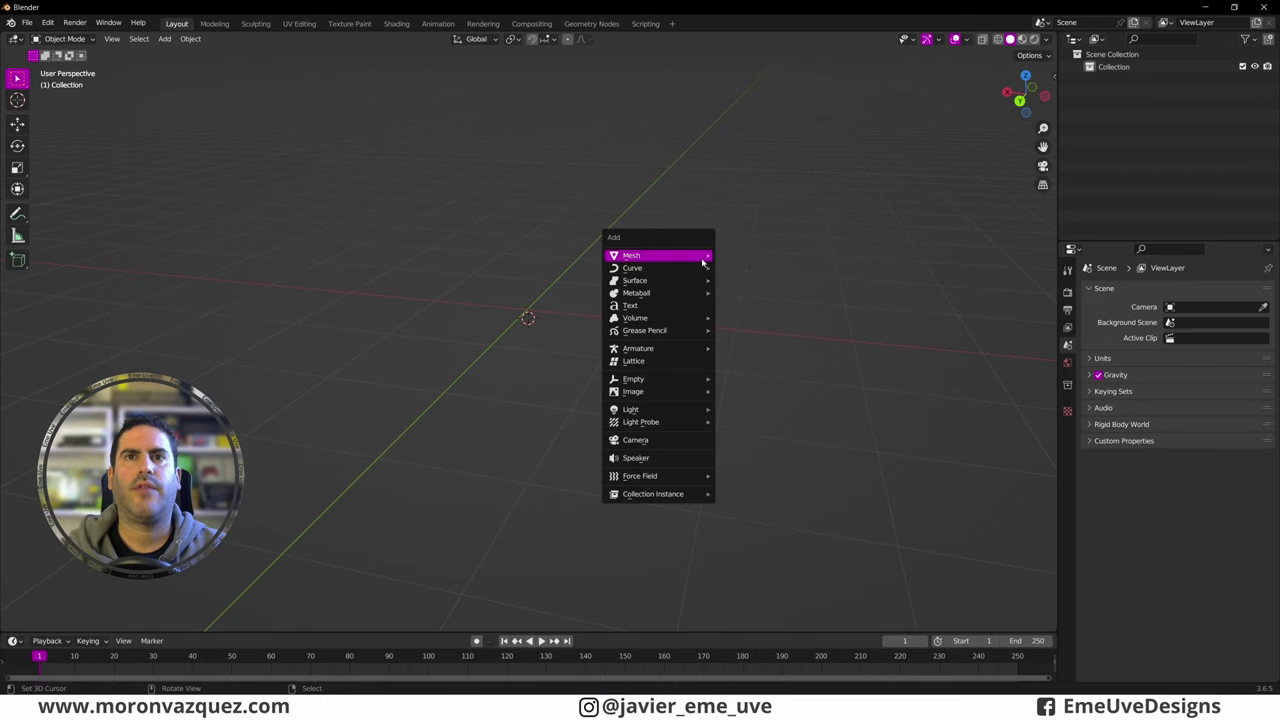
# Step: Add a Wall Factory masonry wall and view it from the other side
pyautogui.moveTo(746, 508)
pyautogui.click(886, 524)
pyautogui.scroll(-3, 632, 345)
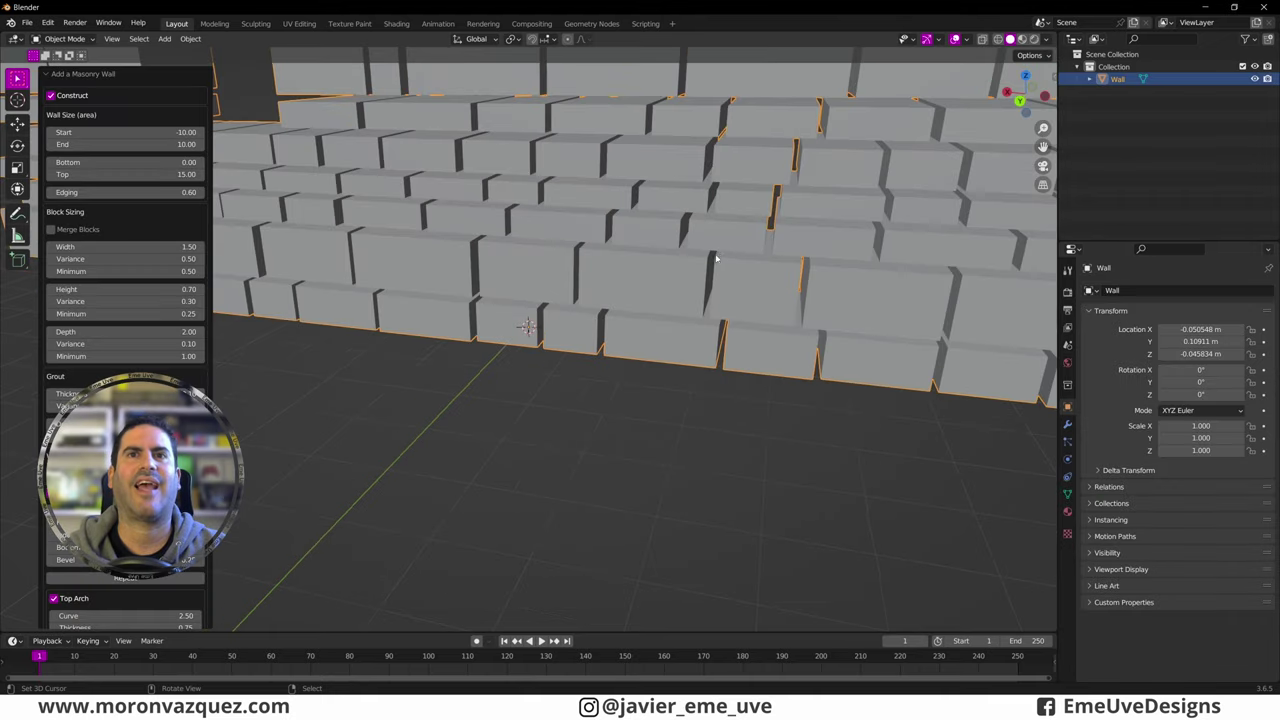
pyautogui.scroll(-3, 632, 345)
pyautogui.scroll(-1, 632, 345)
pyautogui.moveTo(632, 345)
pyautogui.mouseDown(button='middle')
pyautogui.moveTo(540, 377)
pyautogui.moveTo(552, 366)
pyautogui.mouseUp(button='middle')
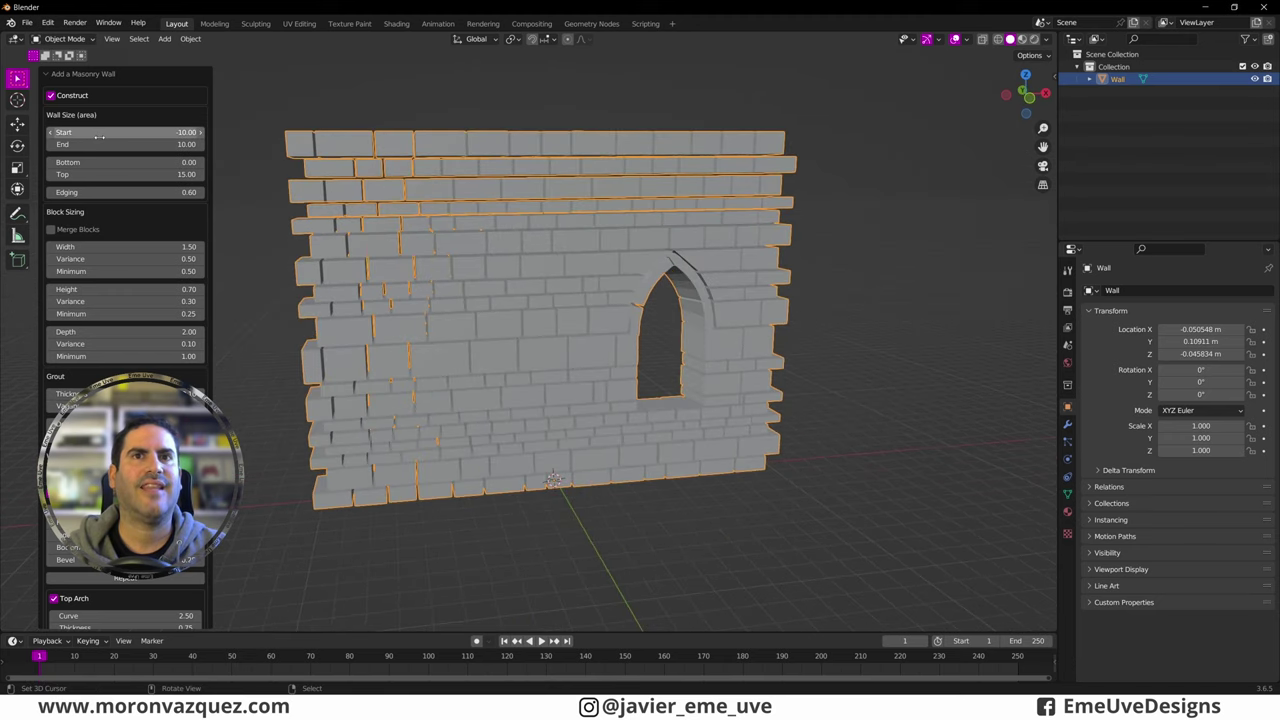
pyautogui.scroll(-2, 125, 300)
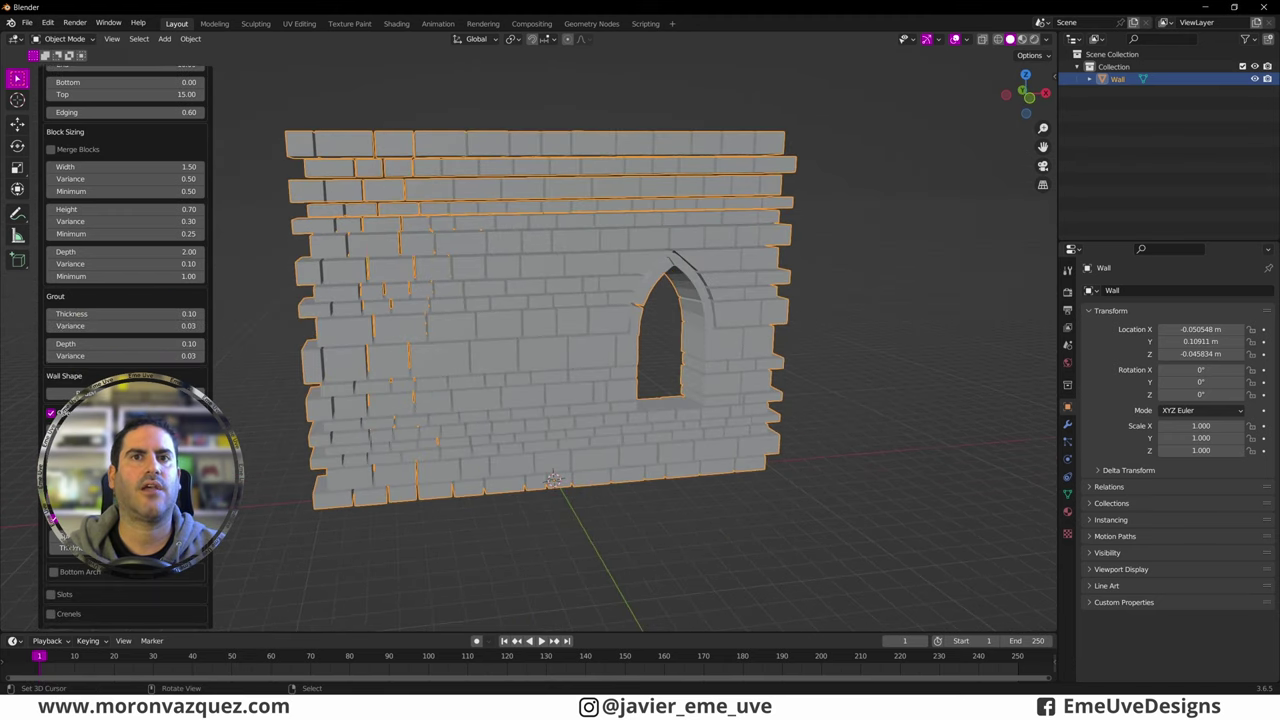
pyautogui.scroll(-2, 125, 300)
pyautogui.scroll(-3, 125, 300)
pyautogui.scroll(4, 47, 228)
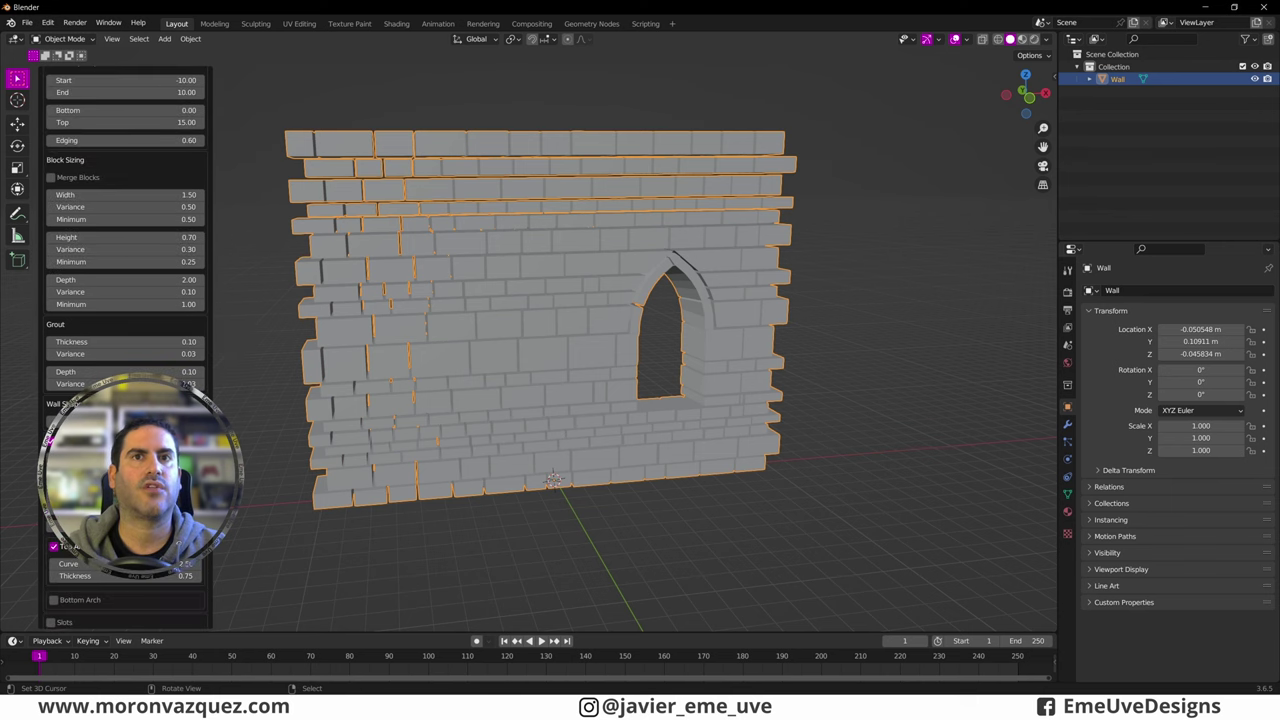
pyautogui.scroll(3, 47, 228)
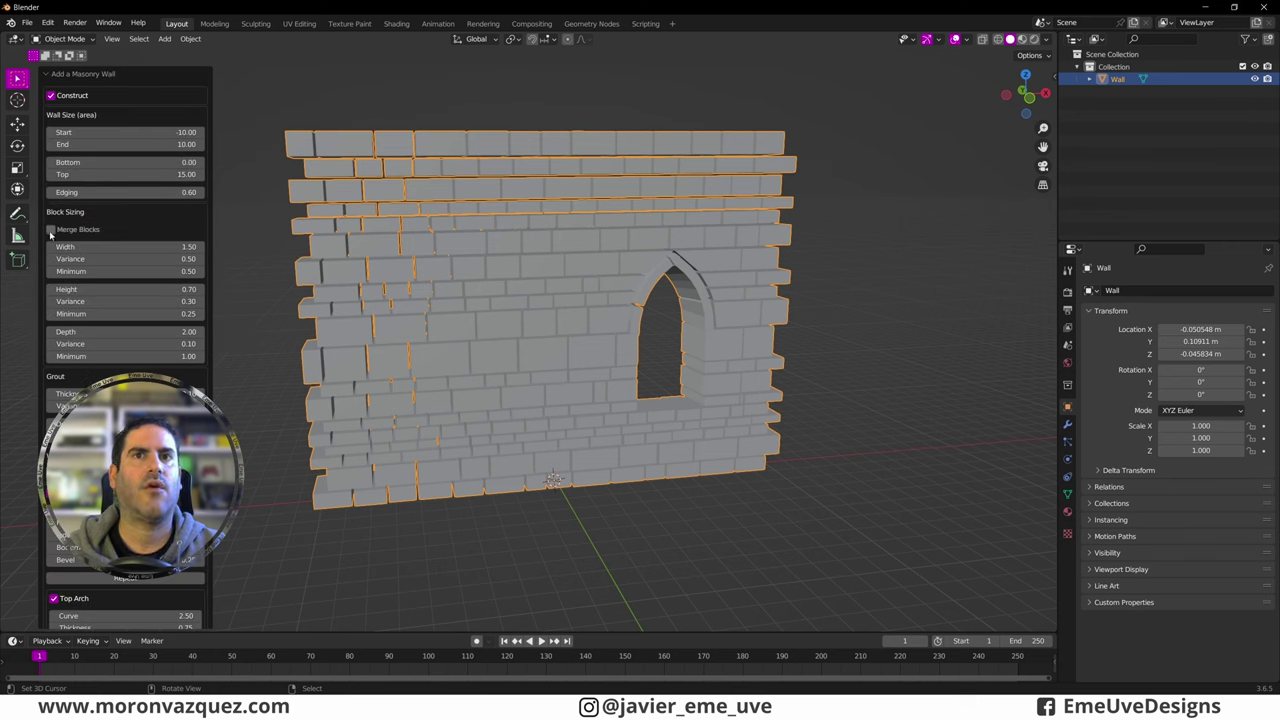
# Step: Widen the wall span to 12.22, toggle Merge Blocks, and set width variance to 0.44
pyautogui.moveTo(90, 132); pyautogui.dragTo(90, 144)
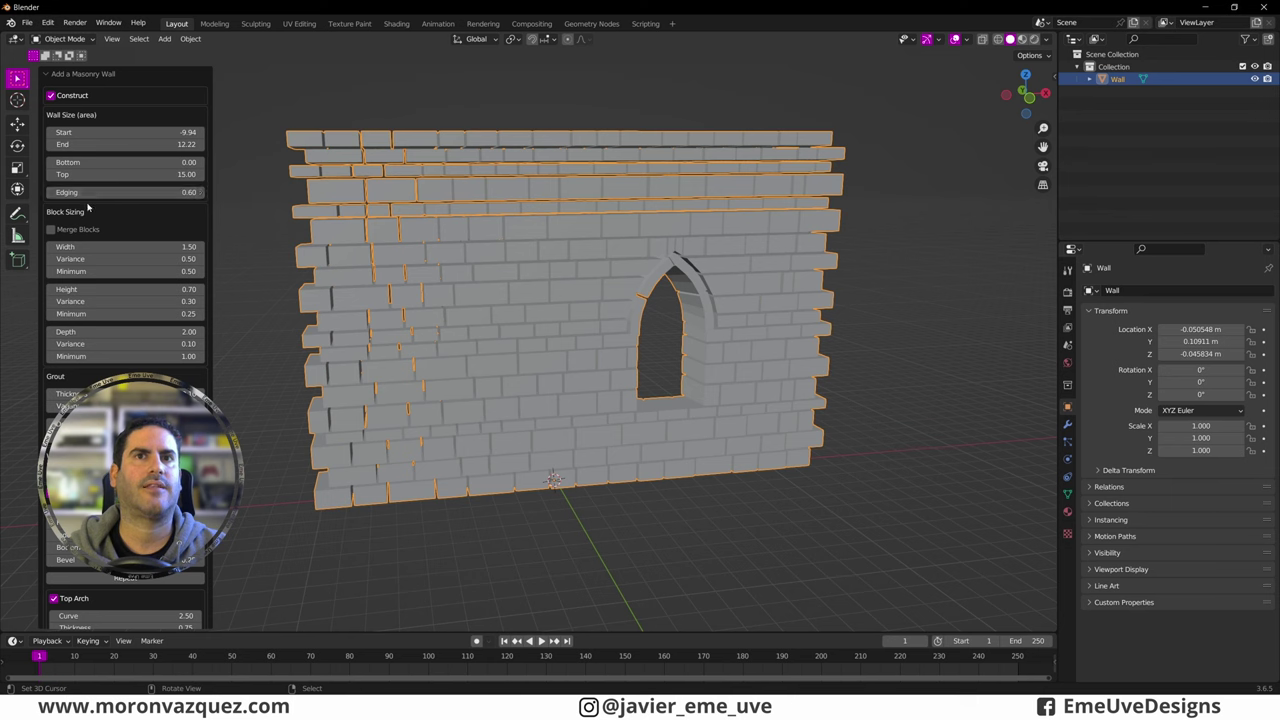
pyautogui.click(50, 230)
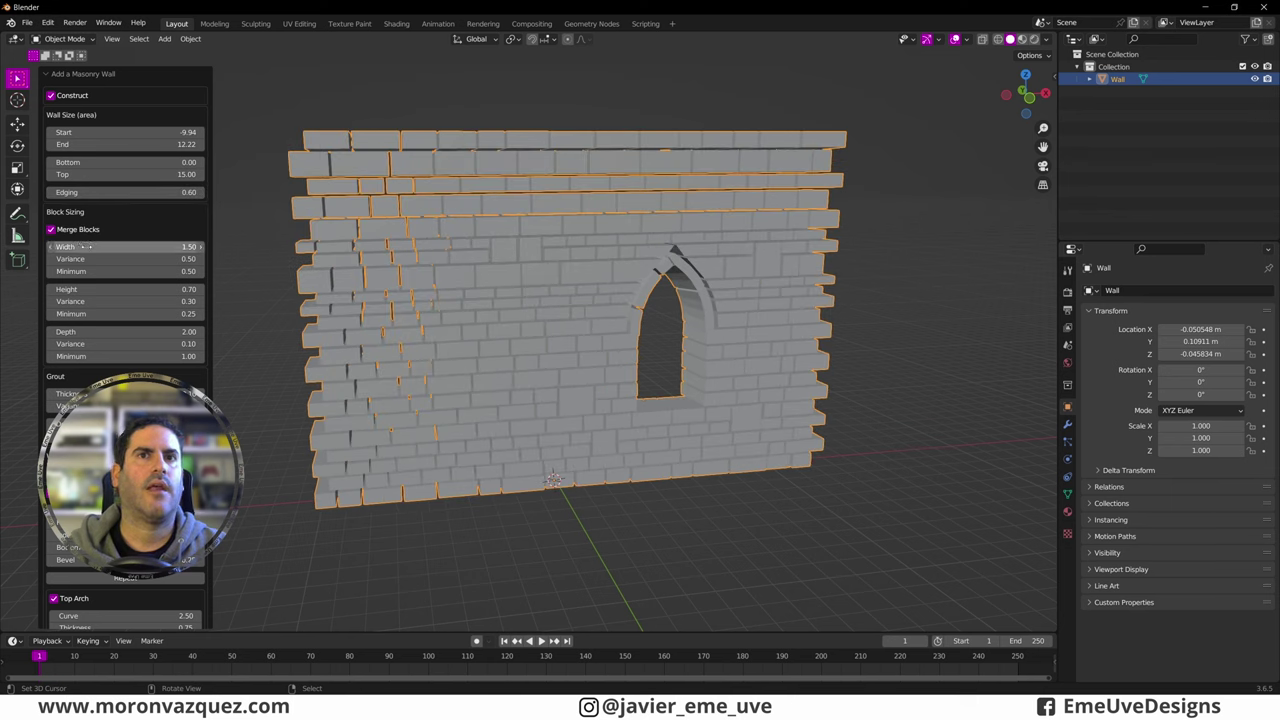
pyautogui.moveTo(75, 259)
pyautogui.mouseDown()
pyautogui.moveTo(95, 259)
pyautogui.moveTo(70, 259)
pyautogui.mouseUp()
pyautogui.click(50, 229)
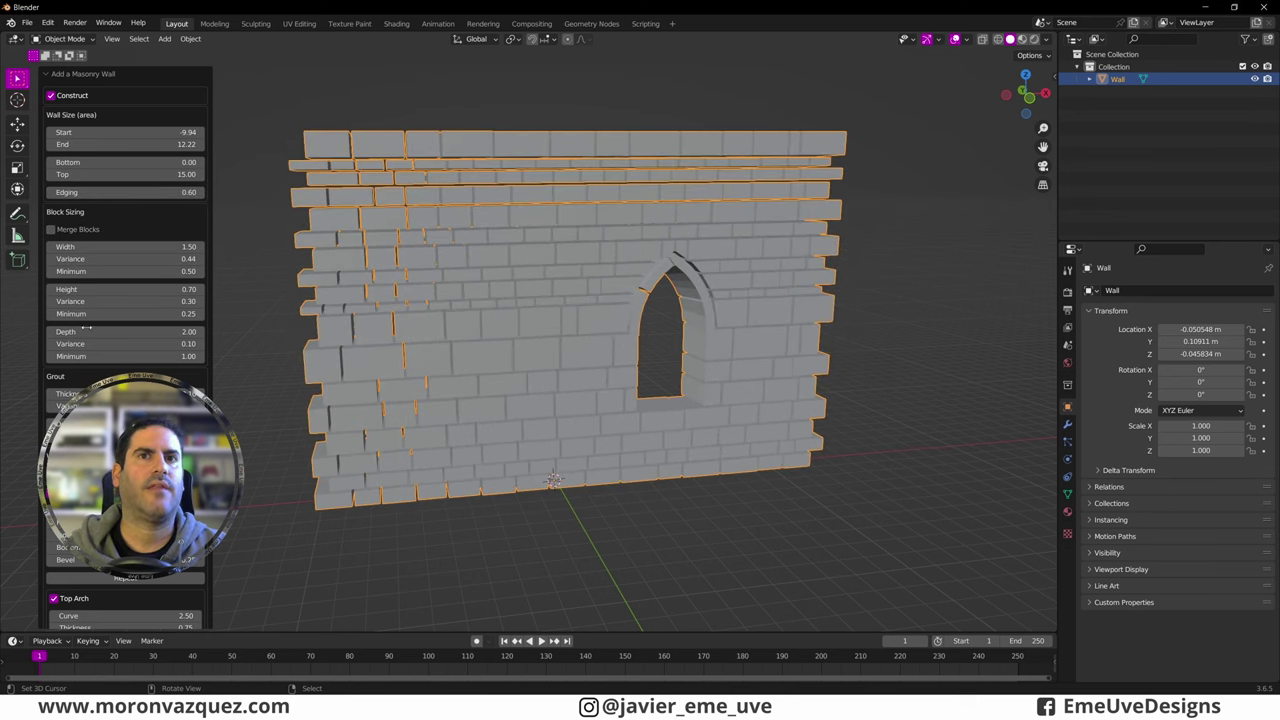
pyautogui.scroll(-2, 83, 397)
pyautogui.moveTo(257, 386)
pyautogui.mouseDown(button='middle')
pyautogui.moveTo(563, 337)
pyautogui.moveTo(212, 378)
pyautogui.mouseUp(button='middle')
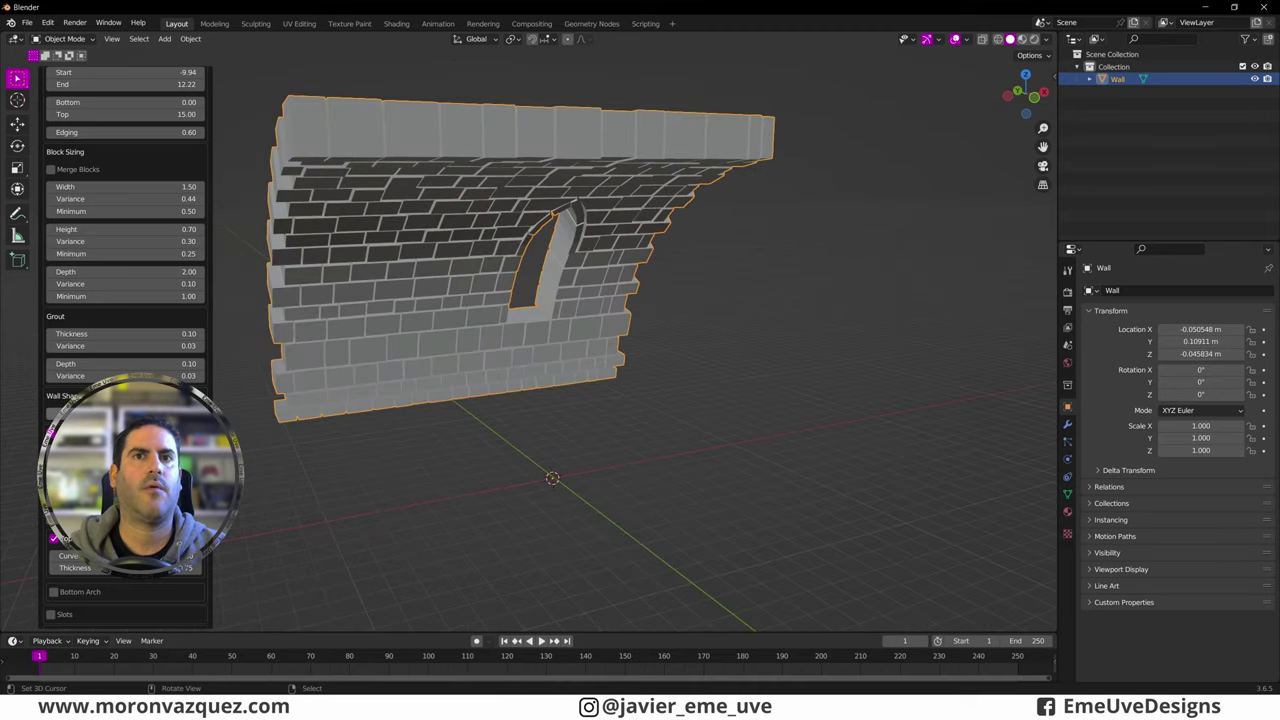
# Step: Try the wall as a radial dome, curved wall and flat disc, then return it to straight
pyautogui.click(55, 413)
pyautogui.moveTo(300, 380); pyautogui.dragTo(490, 374, button='middle')
pyautogui.scroll(-3, 490, 374)
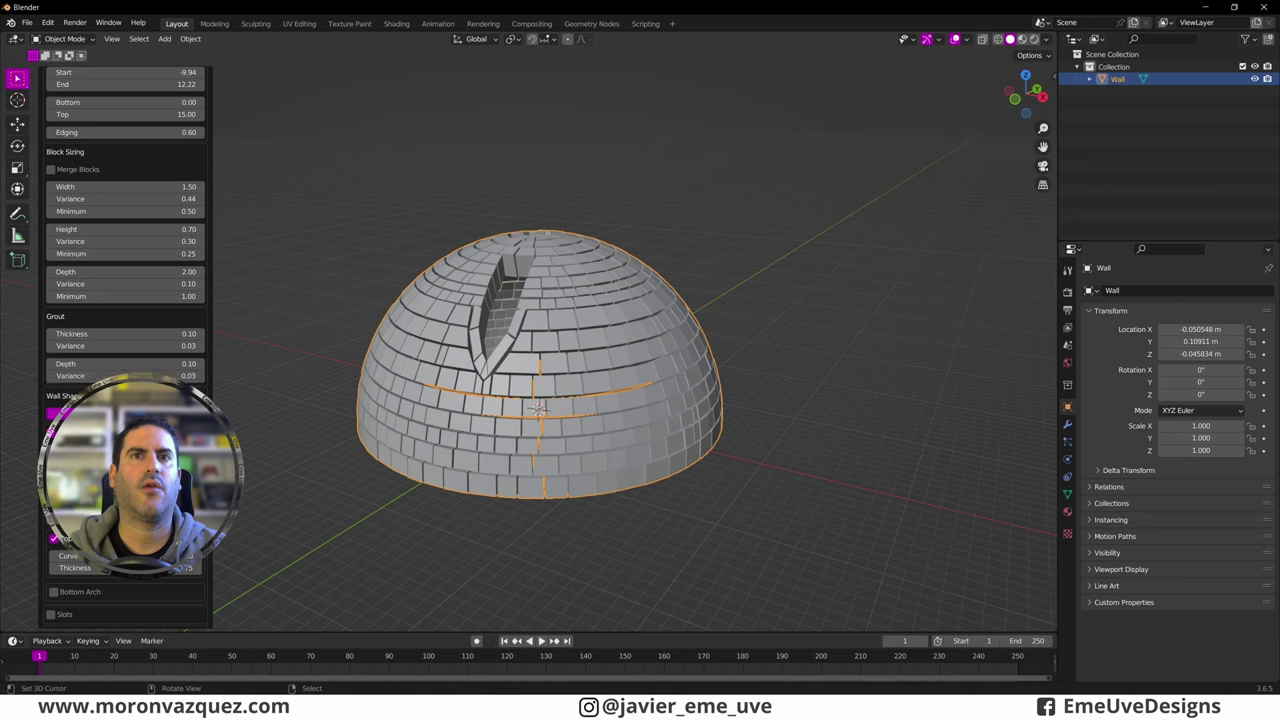
pyautogui.click(55, 413)
pyautogui.click(68, 413)
pyautogui.click(55, 413)
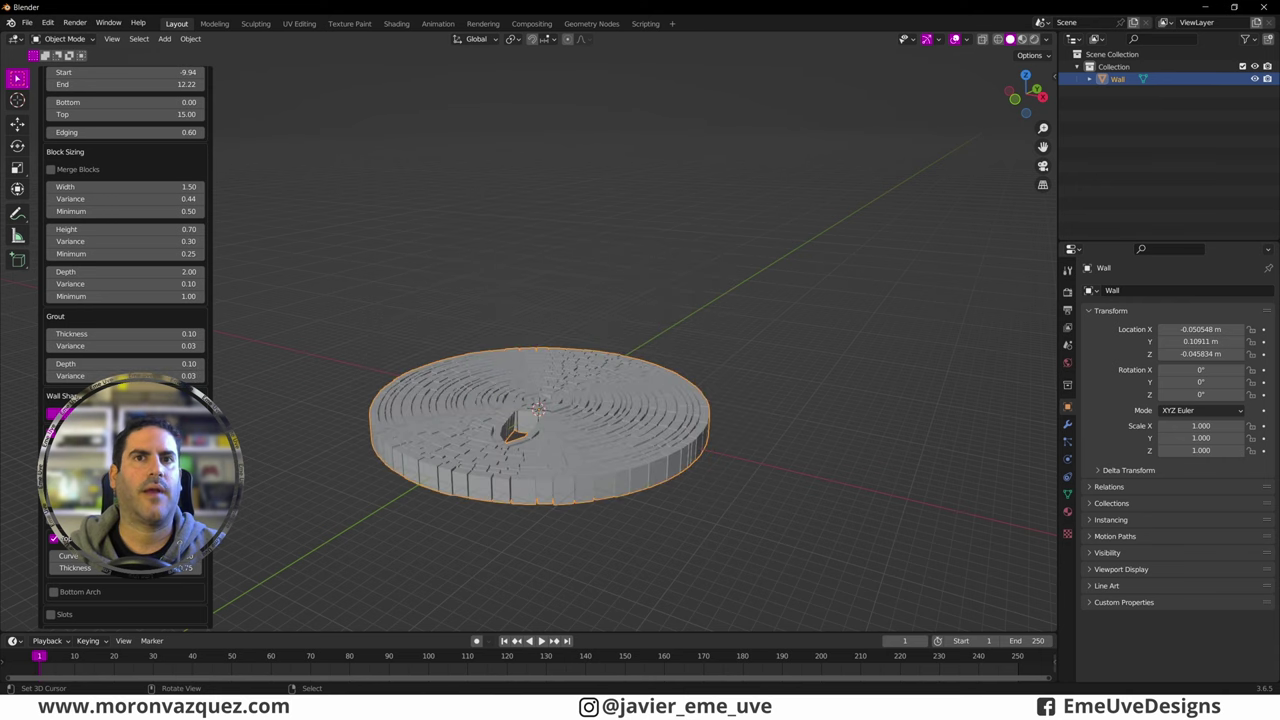
pyautogui.click(55, 413)
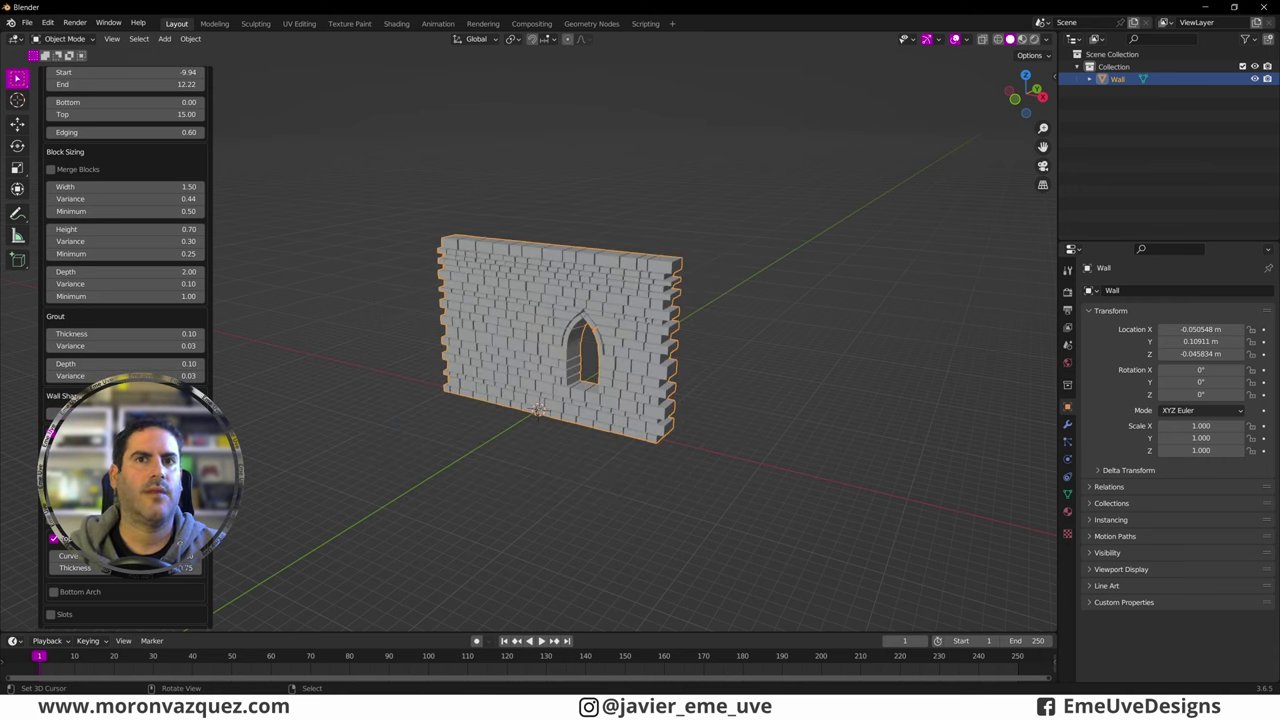
# Step: Widen the window into a round arch, try repeated arches and a vertical slot, then revert
pyautogui.moveTo(120, 450); pyautogui.dragTo(160, 450)
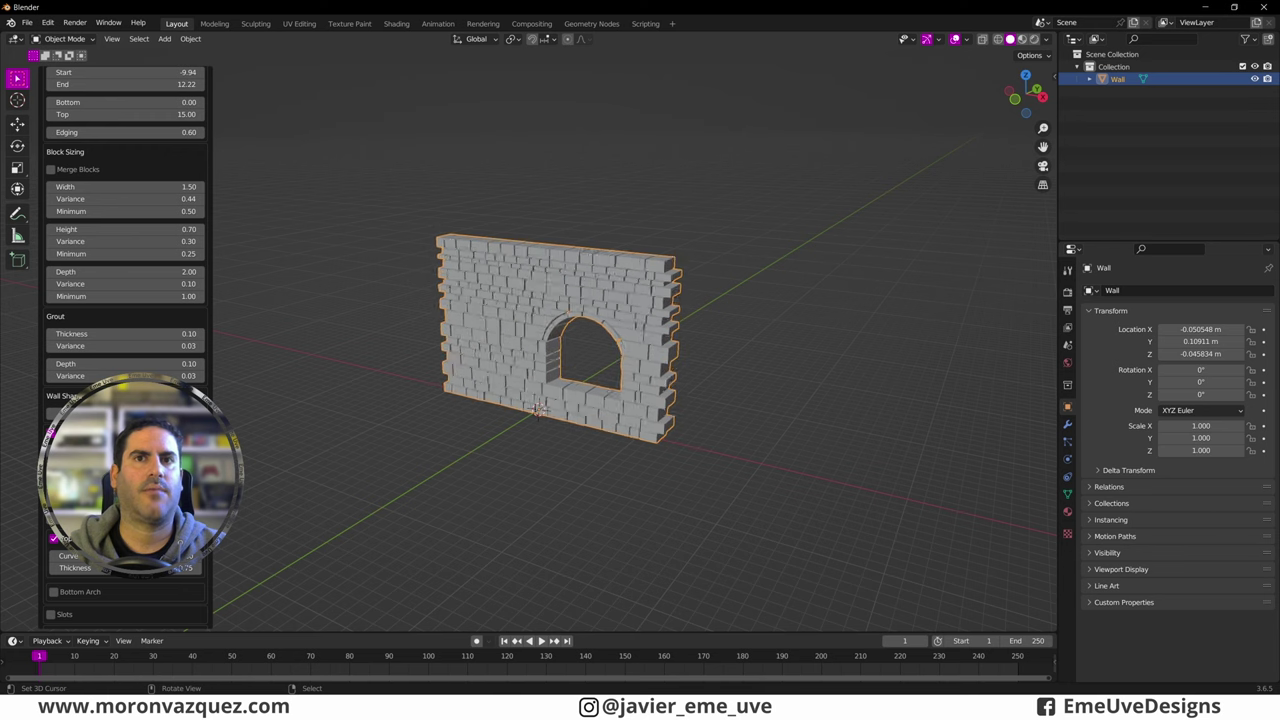
pyautogui.scroll(-3, 125, 350)
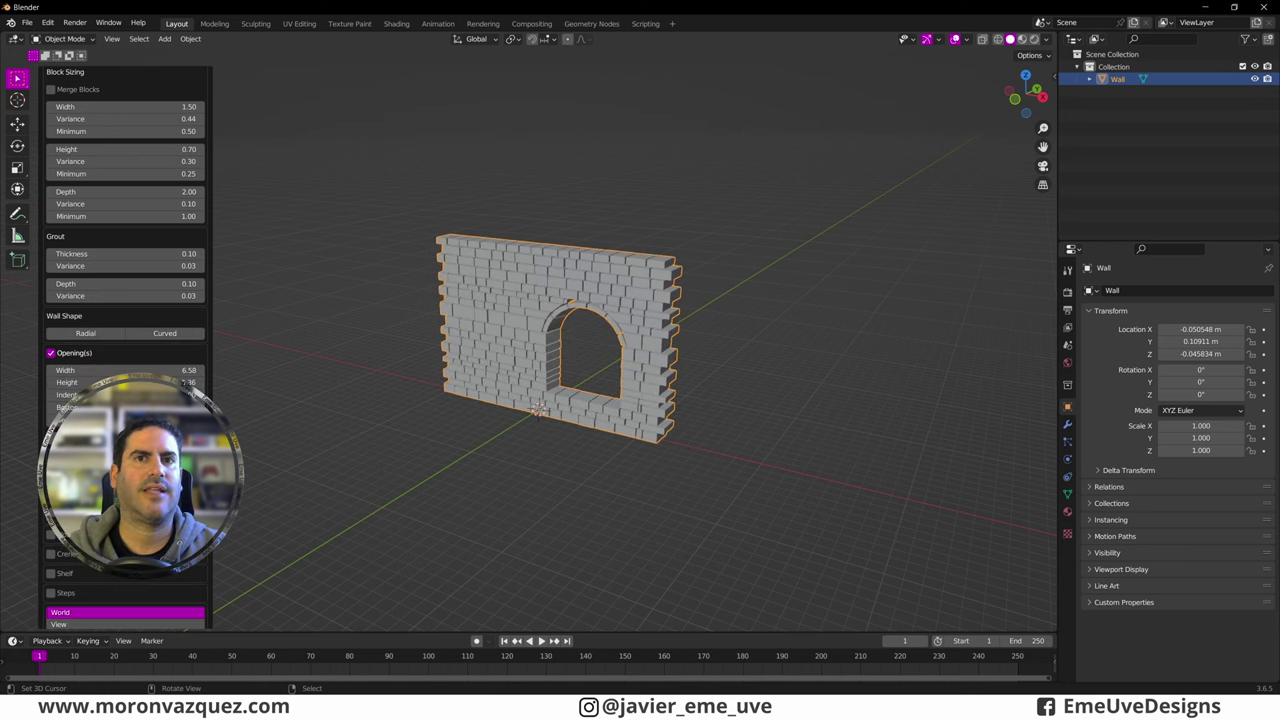
pyautogui.click(51, 437)
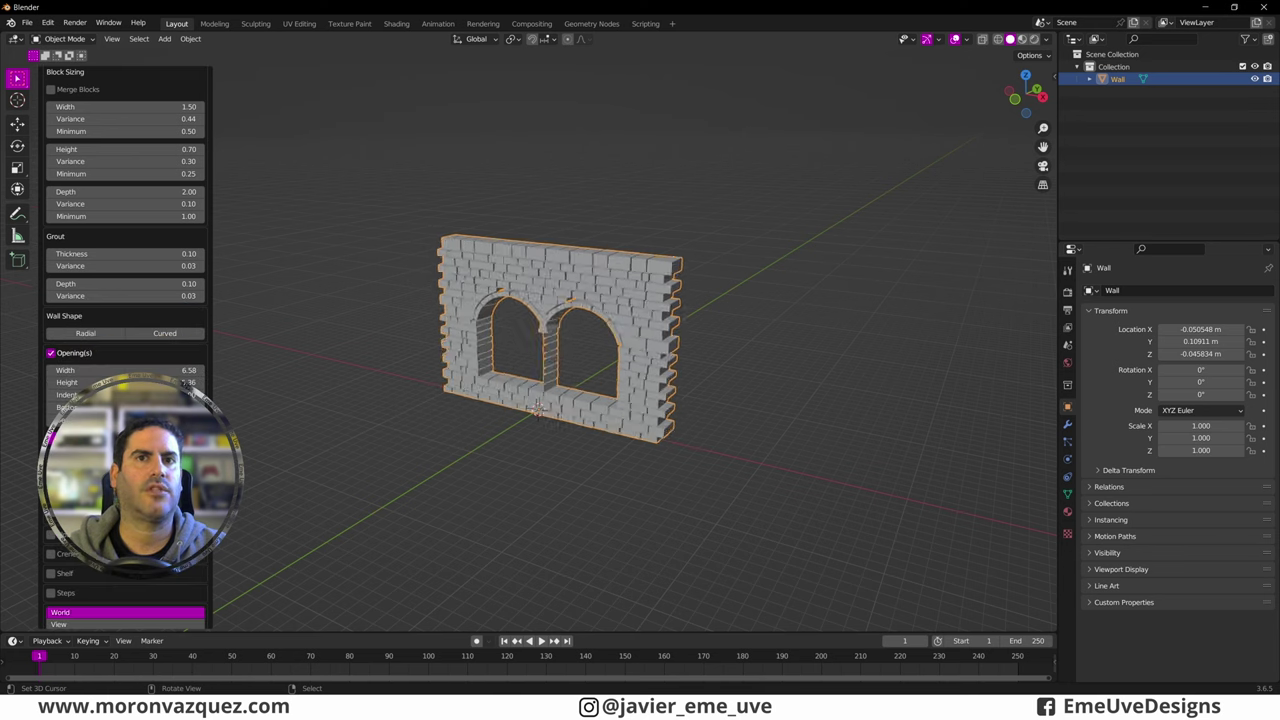
pyautogui.click(52, 438)
pyautogui.click(52, 537)
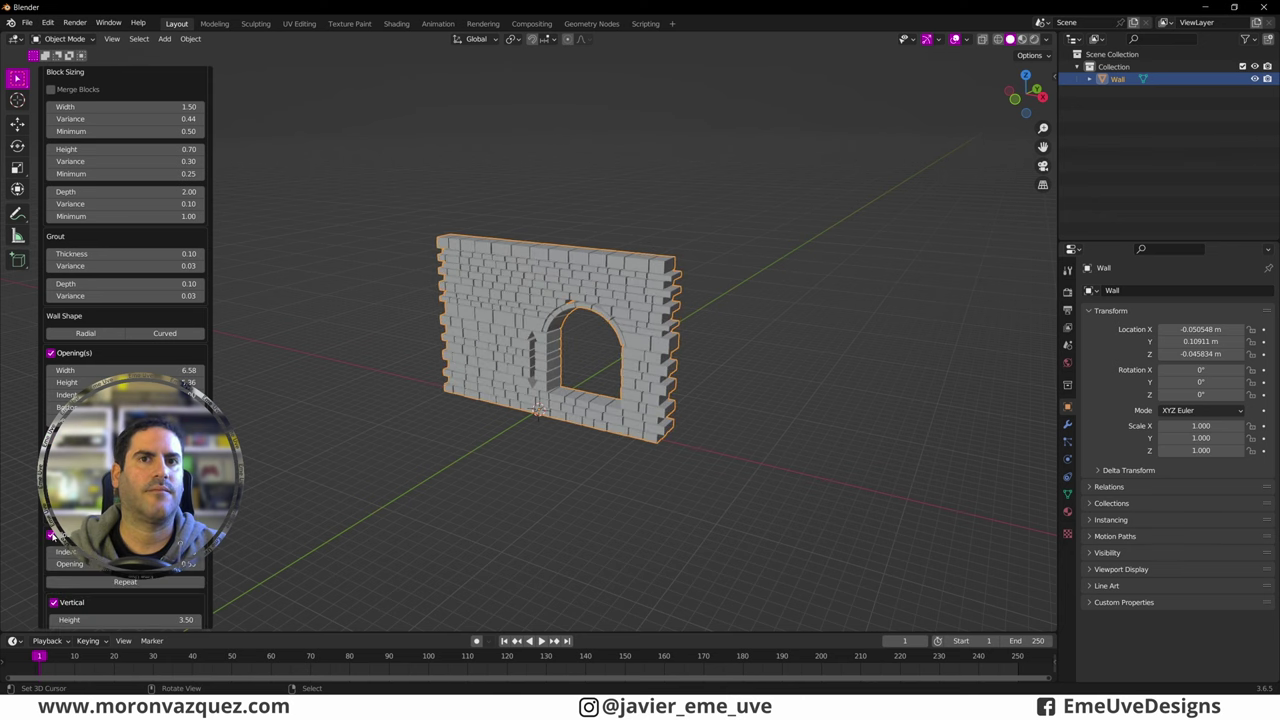
pyautogui.moveTo(400, 390); pyautogui.dragTo(464, 382, button='middle')
pyautogui.scroll(4, 586, 371)
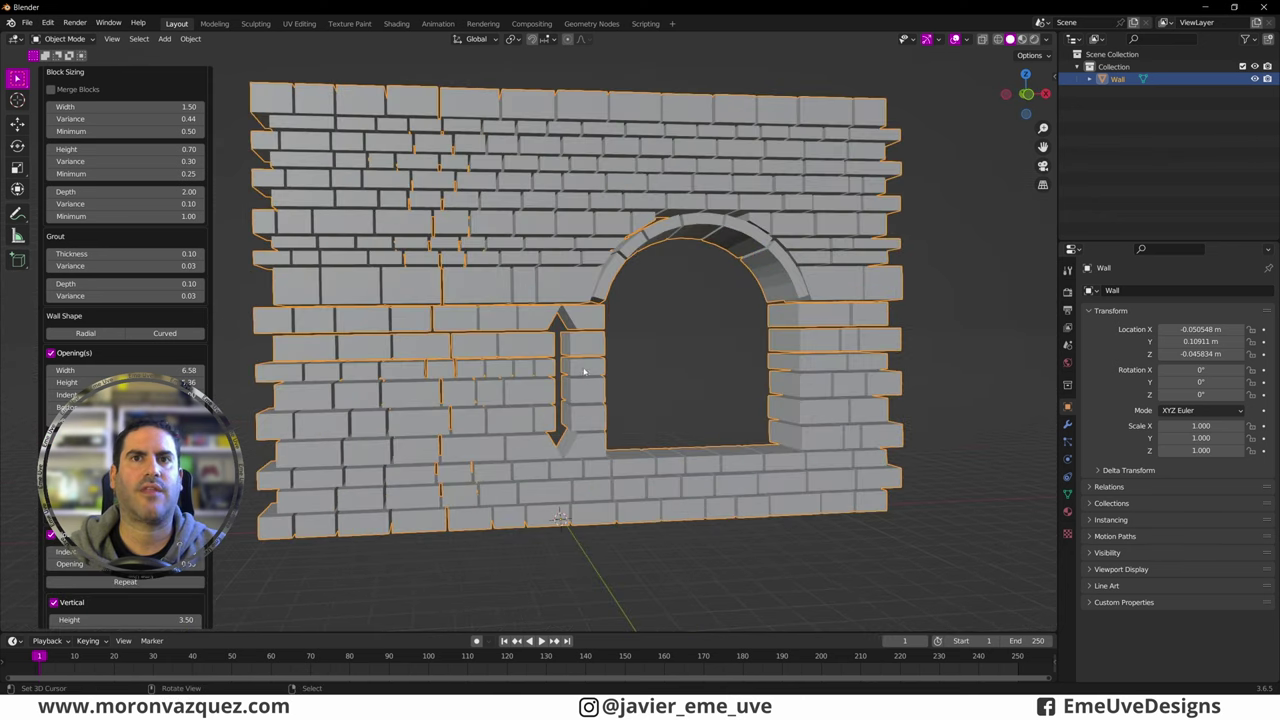
pyautogui.moveTo(583, 392); pyautogui.dragTo(560, 395, button='middle')
pyautogui.scroll(-2, 125, 300)
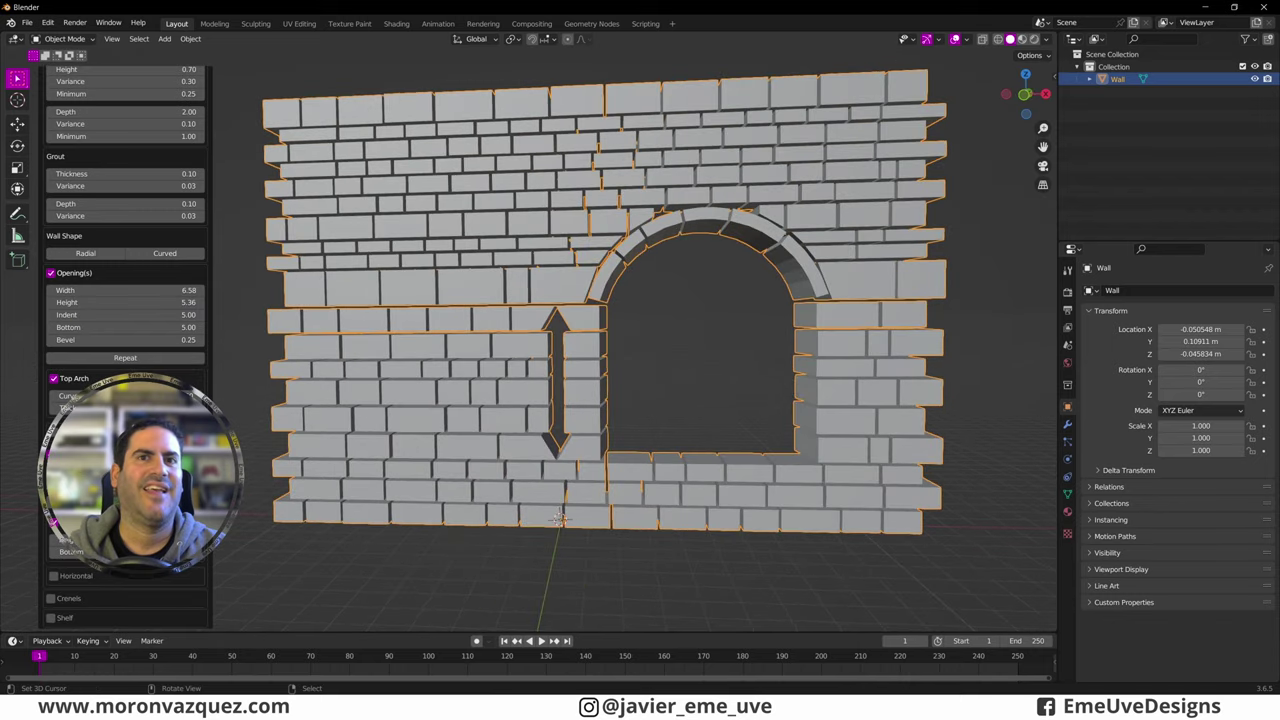
pyautogui.scroll(-3, 125, 300)
pyautogui.click(52, 470)
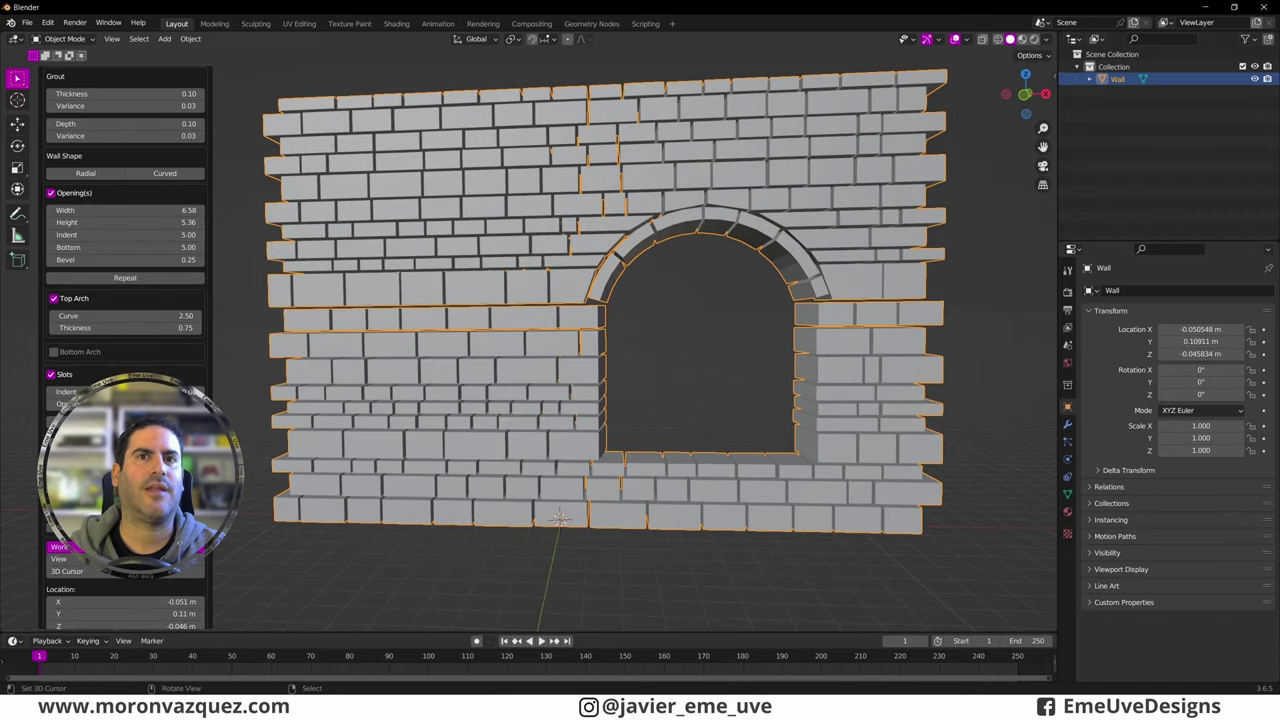
# Step: Add crenellations on top and stepped stairs on the left, adjusting the steps' bottom level
pyautogui.click(52, 500)
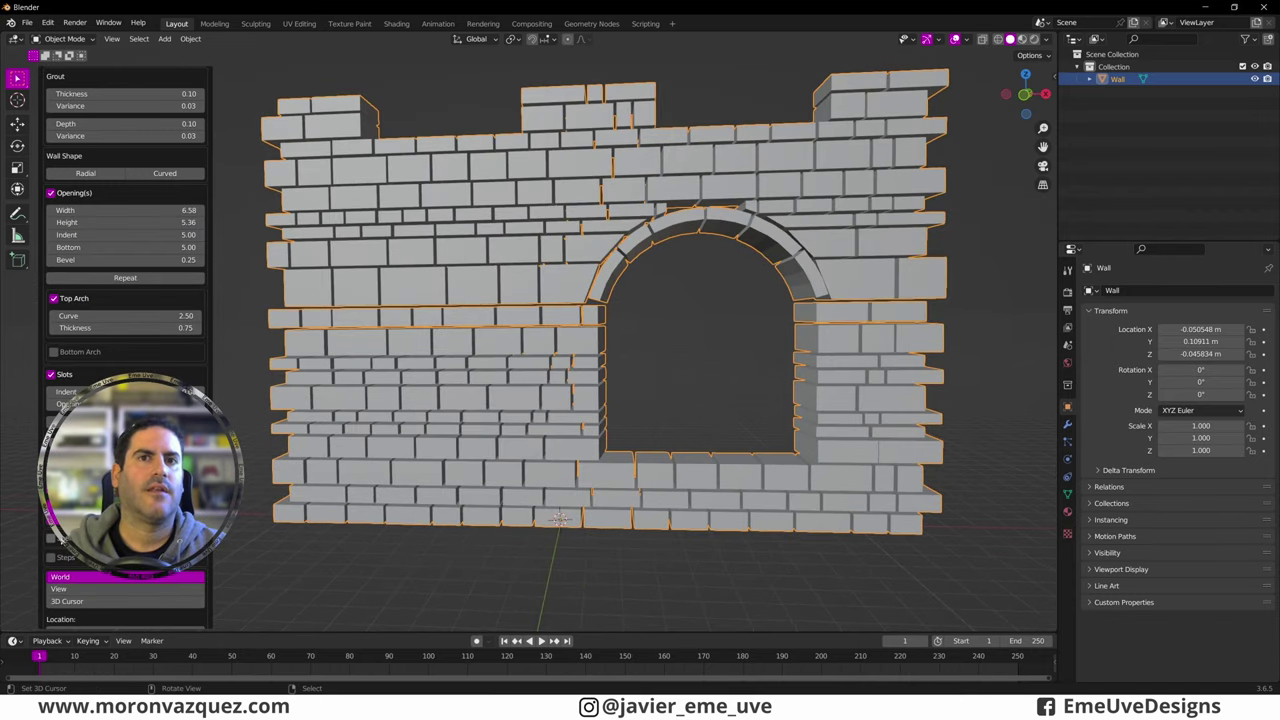
pyautogui.scroll(-2, 58, 537)
pyautogui.click(52, 529)
pyautogui.moveTo(200, 480); pyautogui.dragTo(264, 480, button='middle')
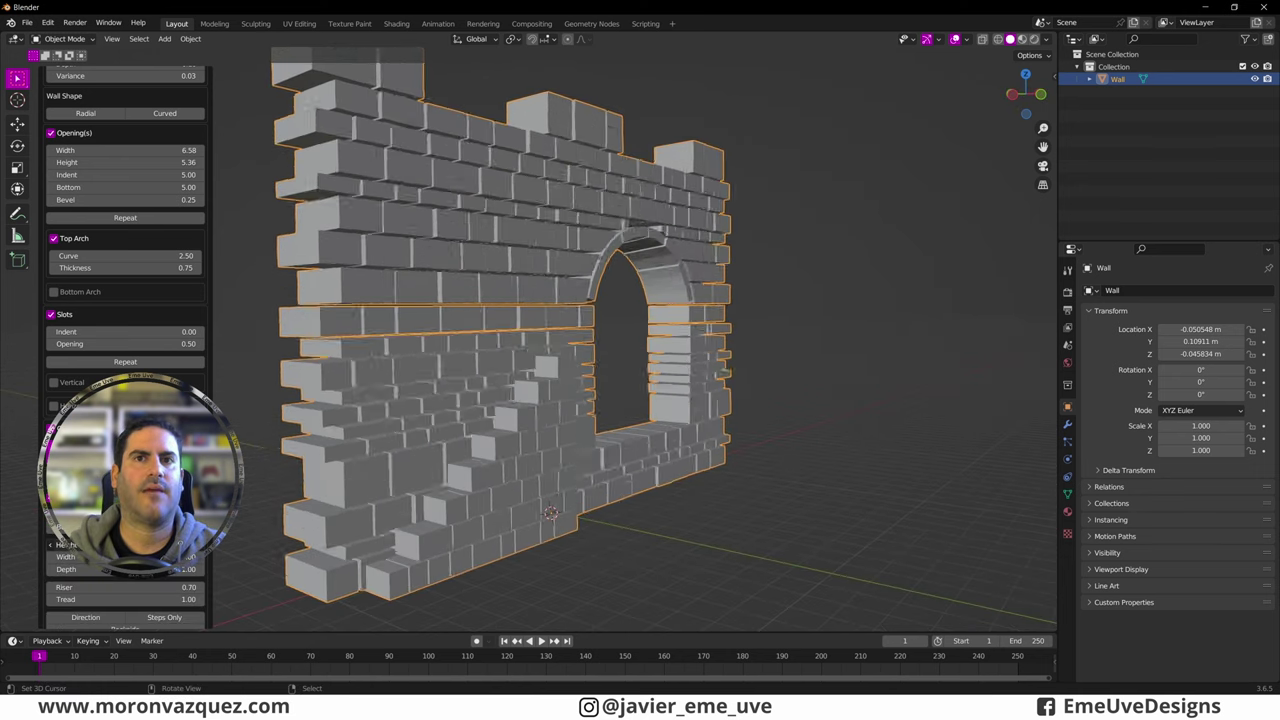
pyautogui.scroll(-2, 125, 350)
pyautogui.scroll(-2, 188, 386)
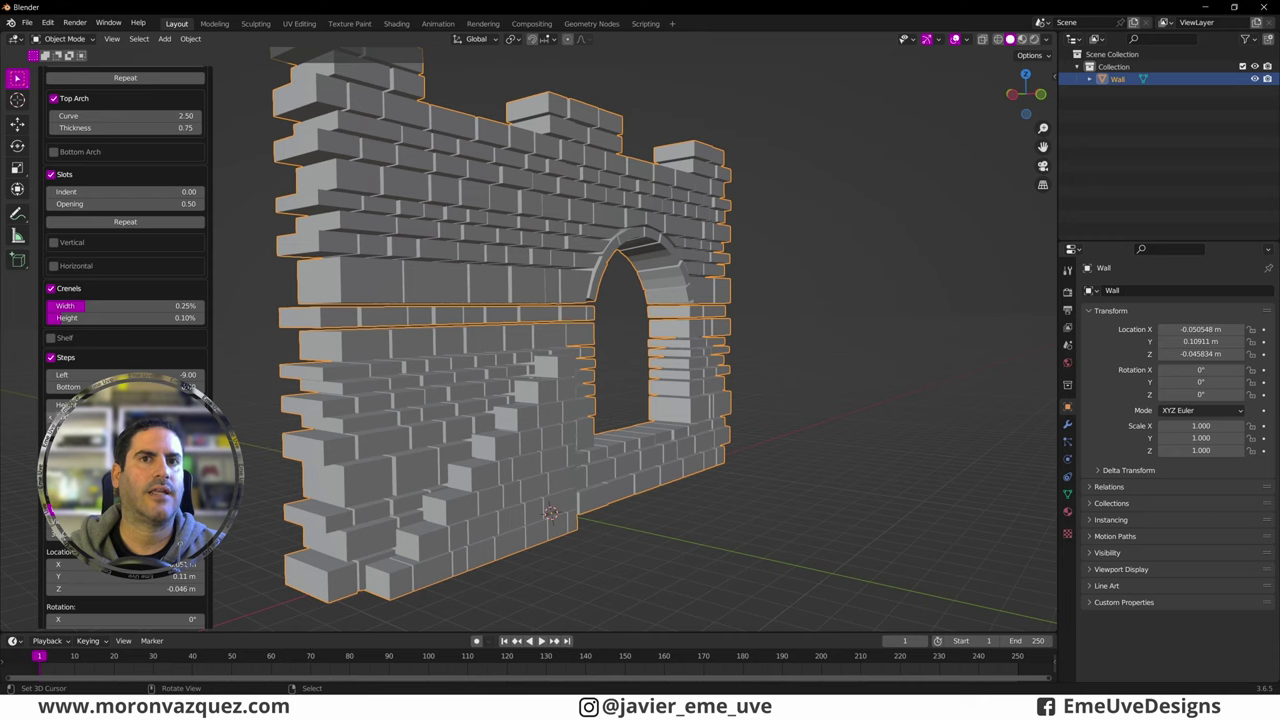
pyautogui.moveTo(188, 386); pyautogui.dragTo(200, 375)
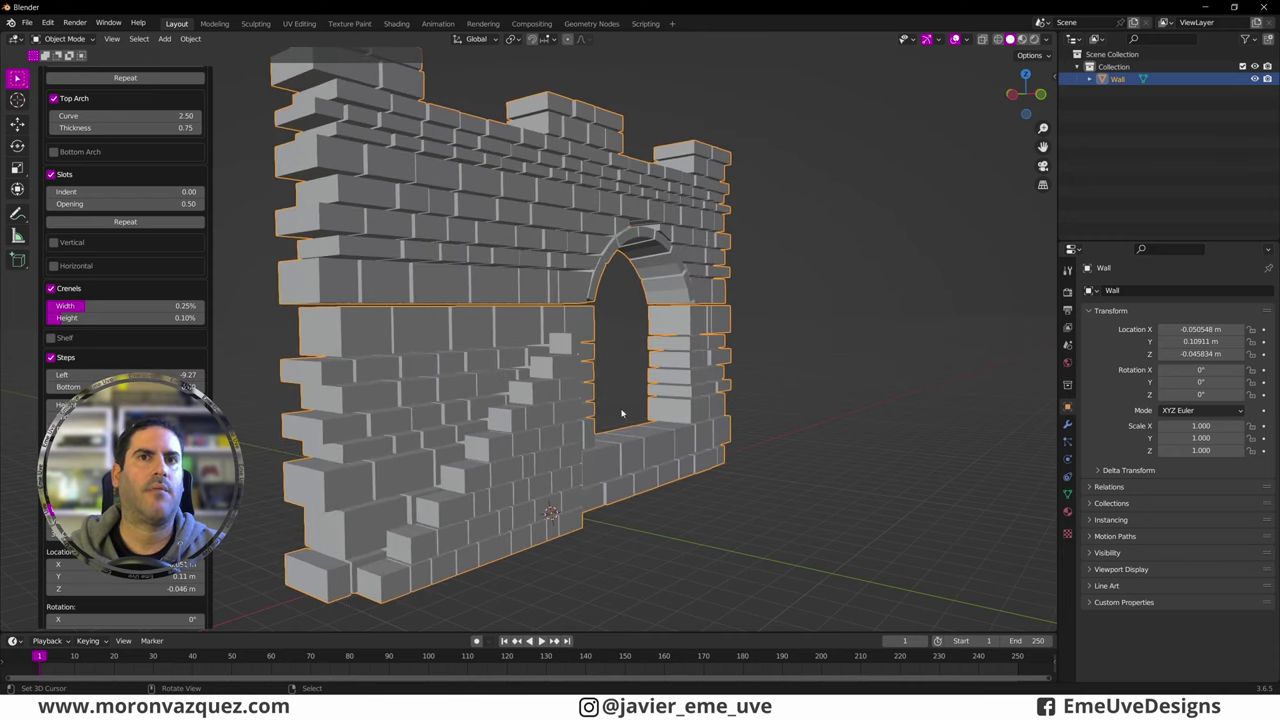
pyautogui.moveTo(188, 386); pyautogui.dragTo(194, 386)
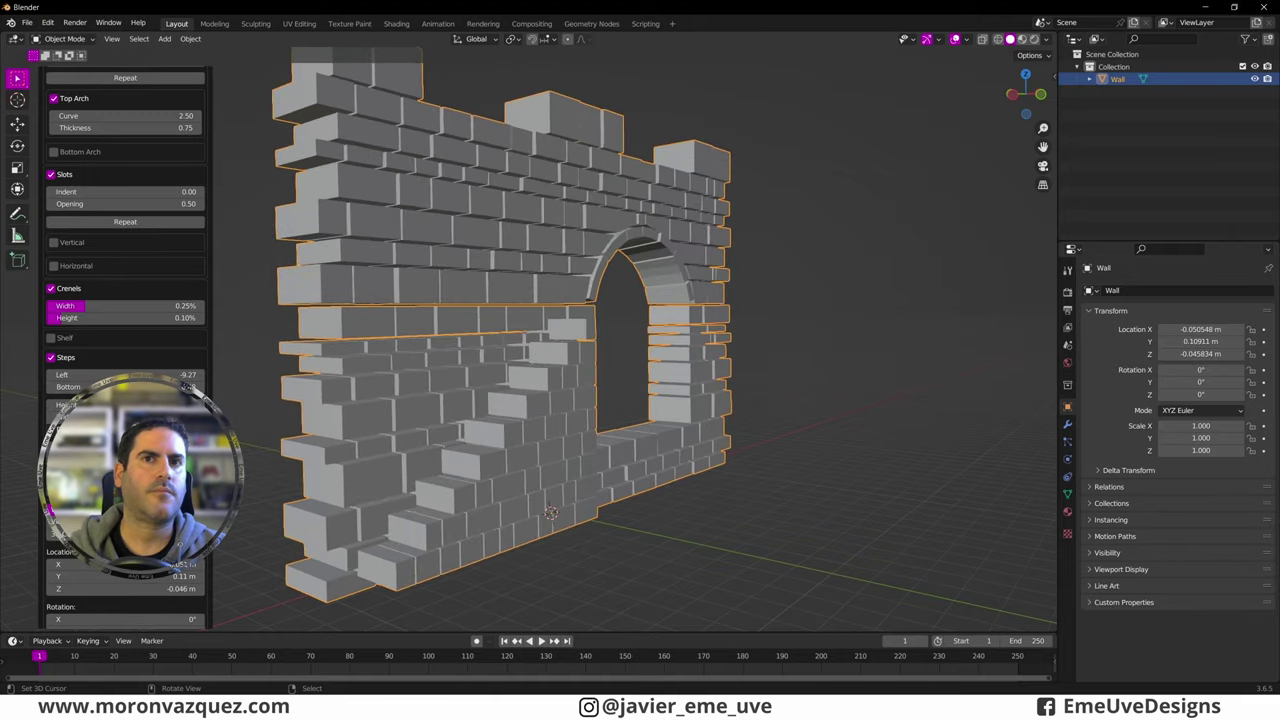
# Step: View the whole wall from the front, then delete it
pyautogui.moveTo(615, 372); pyautogui.dragTo(506, 400, button='middle')
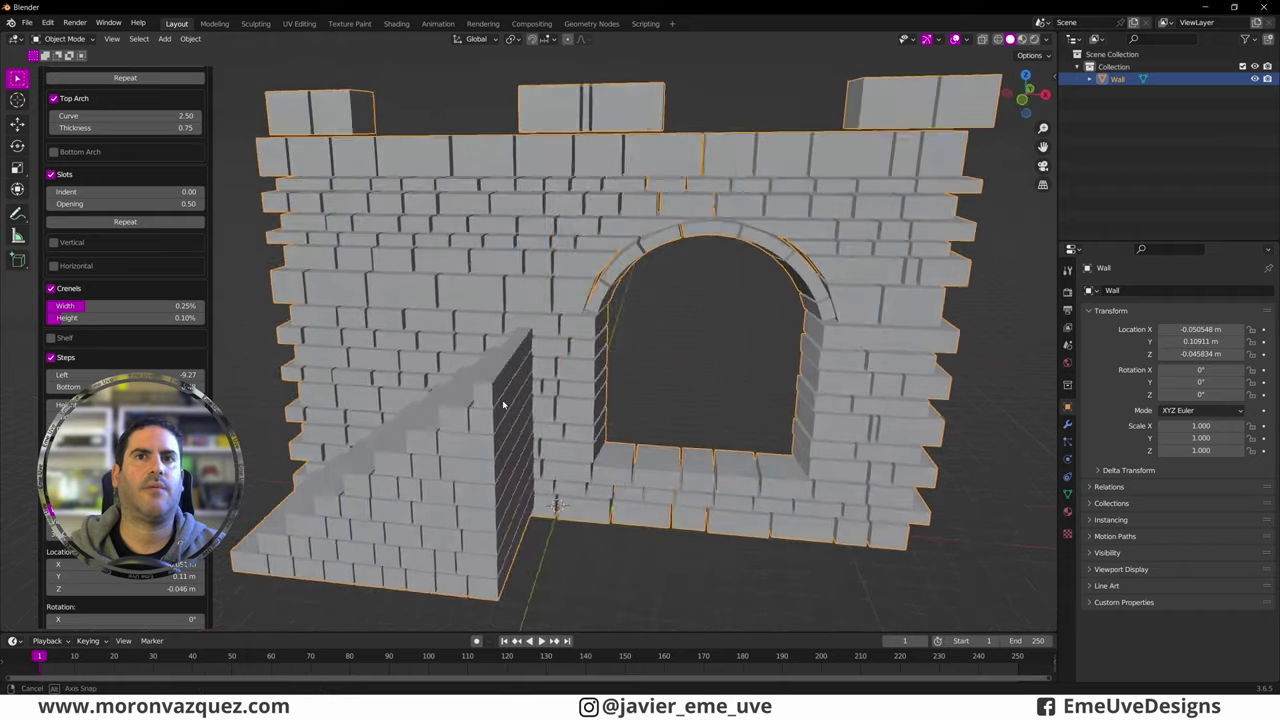
pyautogui.scroll(-3, 526, 371)
pyautogui.scroll(-2, 650, 347)
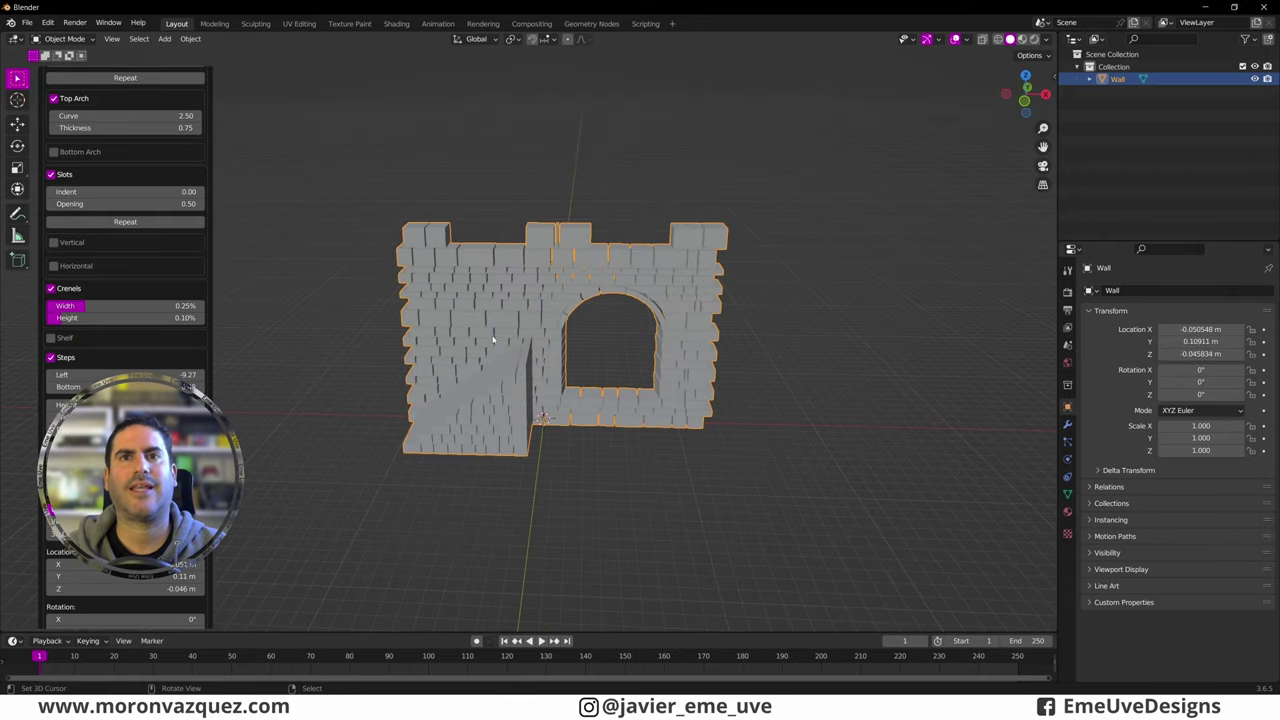
pyautogui.scroll(7, 148, 98)
pyautogui.scroll(-3, 150, 150)
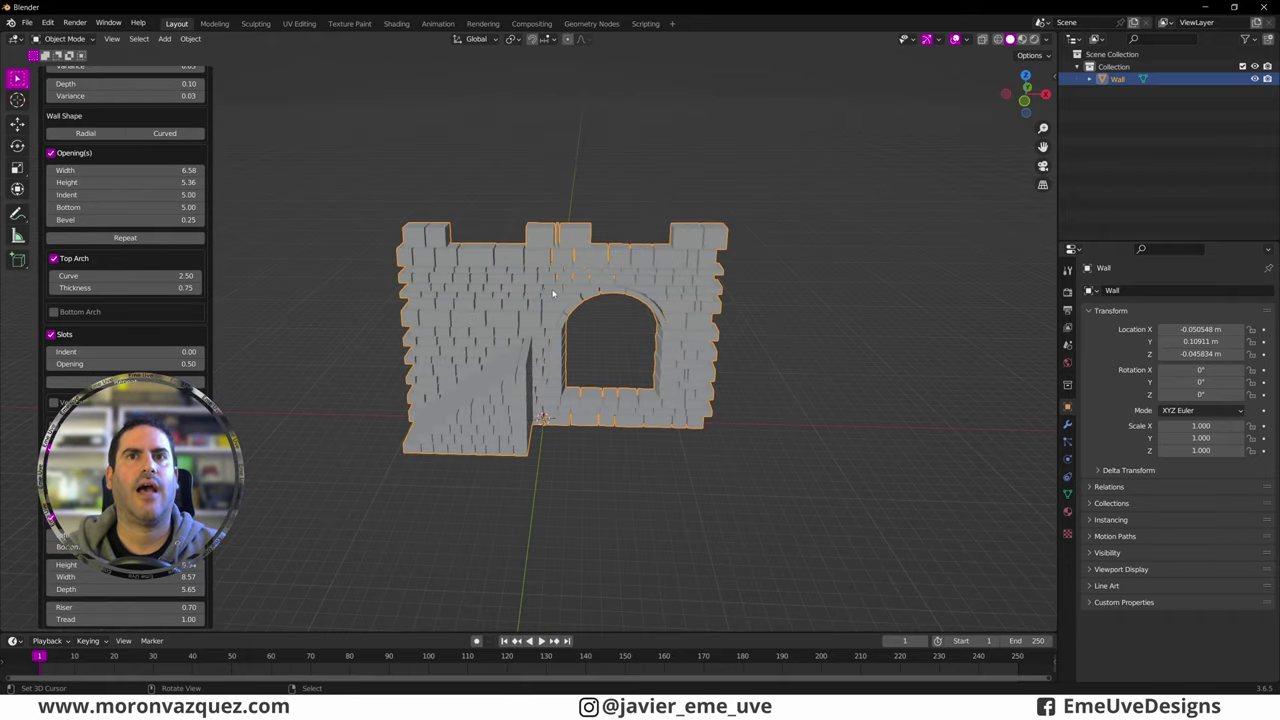
pyautogui.press('Delete')
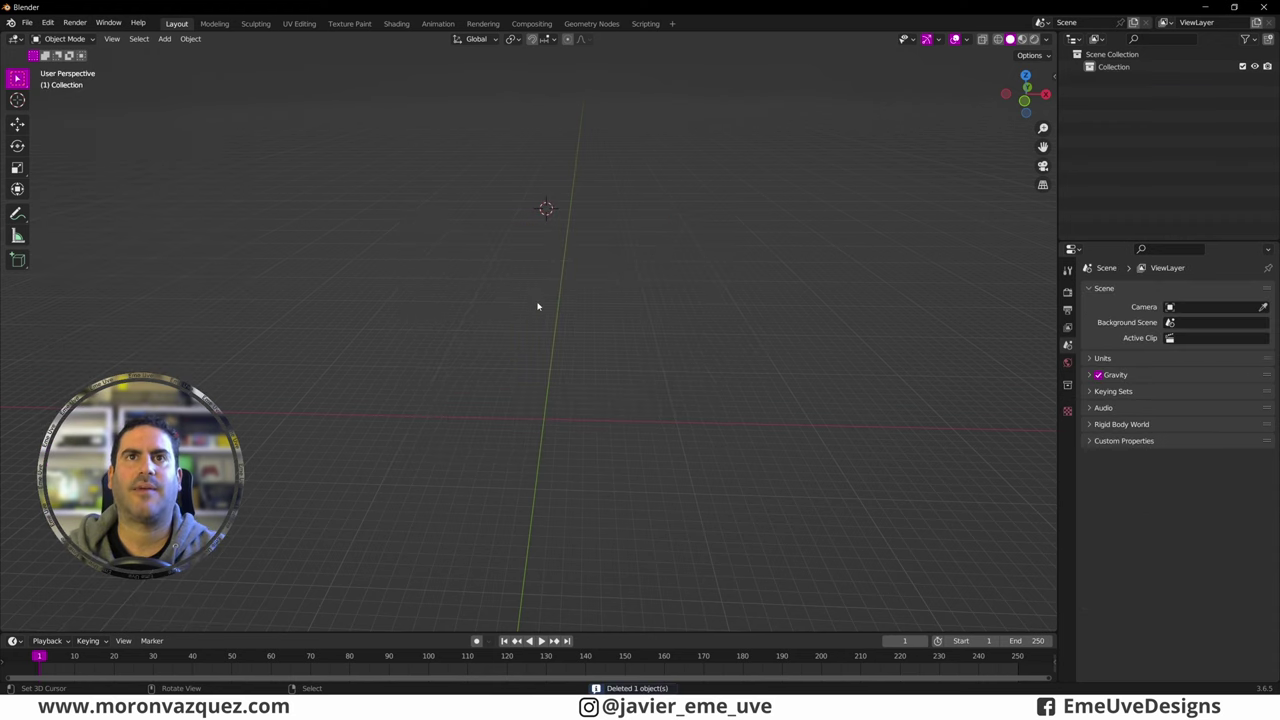
# Step: Add a Simple Star mesh, raise its points to 8, then delete it
pyautogui.hotkey('shift', 'a')
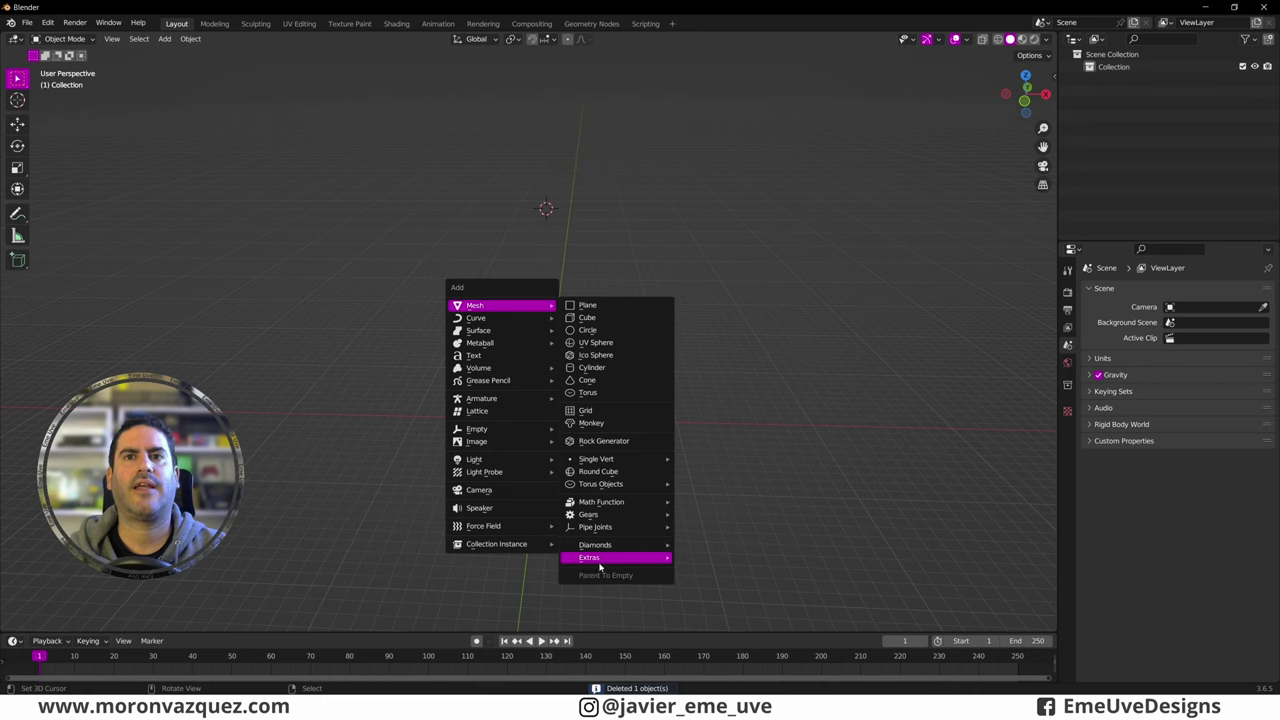
pyautogui.moveTo(600, 557)
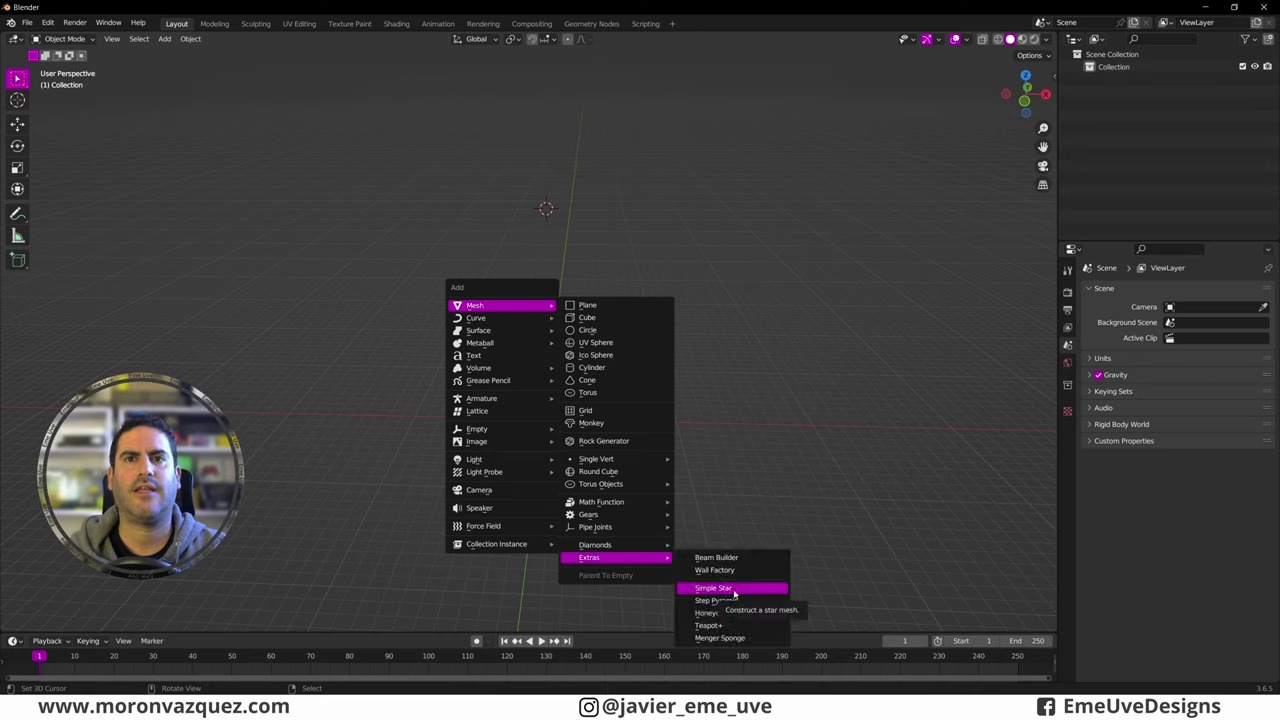
pyautogui.click(734, 590)
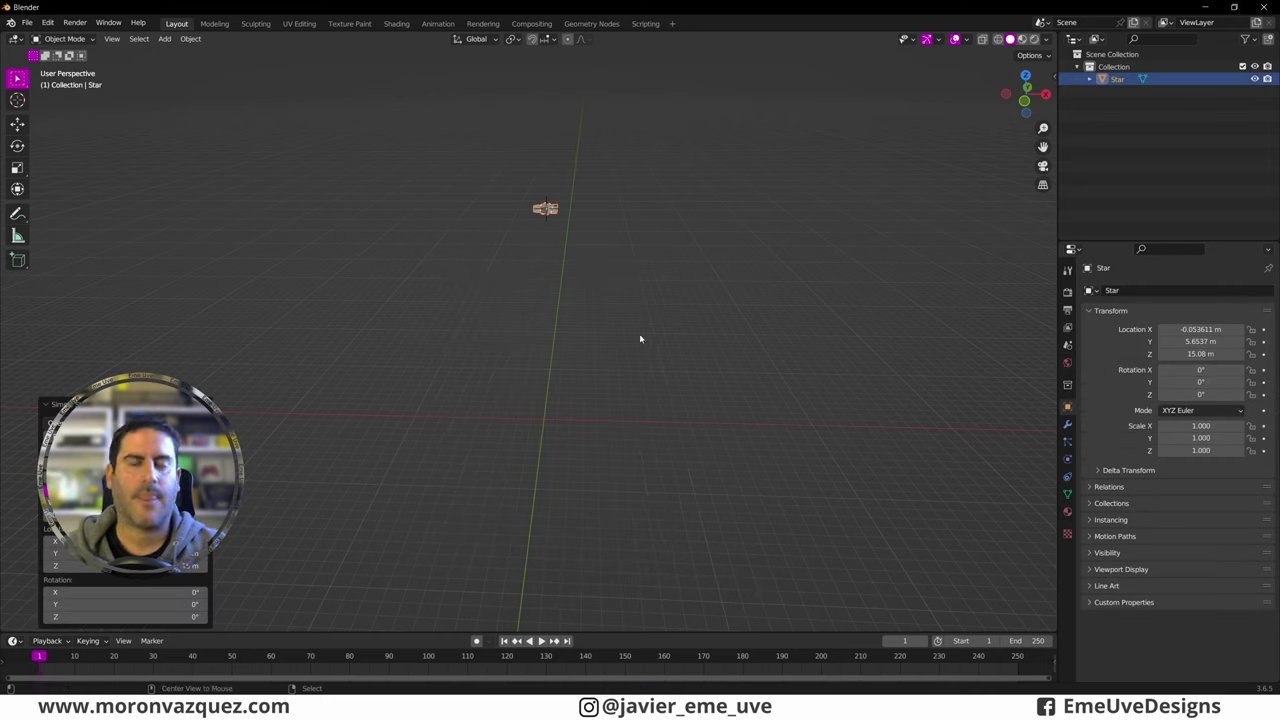
pyautogui.press('KP_Decimal')
pyautogui.press('KP_7')
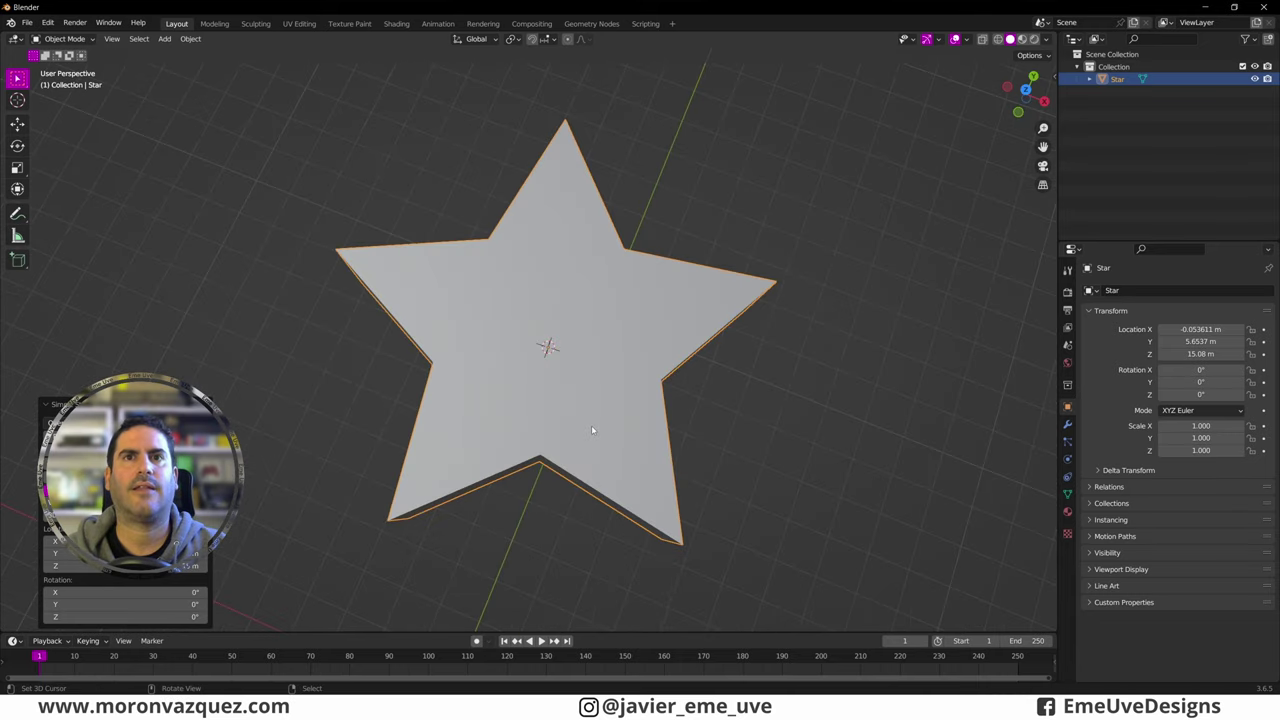
pyautogui.moveTo(591, 425); pyautogui.dragTo(586, 386, button='middle')
pyautogui.moveTo(531, 345); pyautogui.dragTo(527, 326, button='middle')
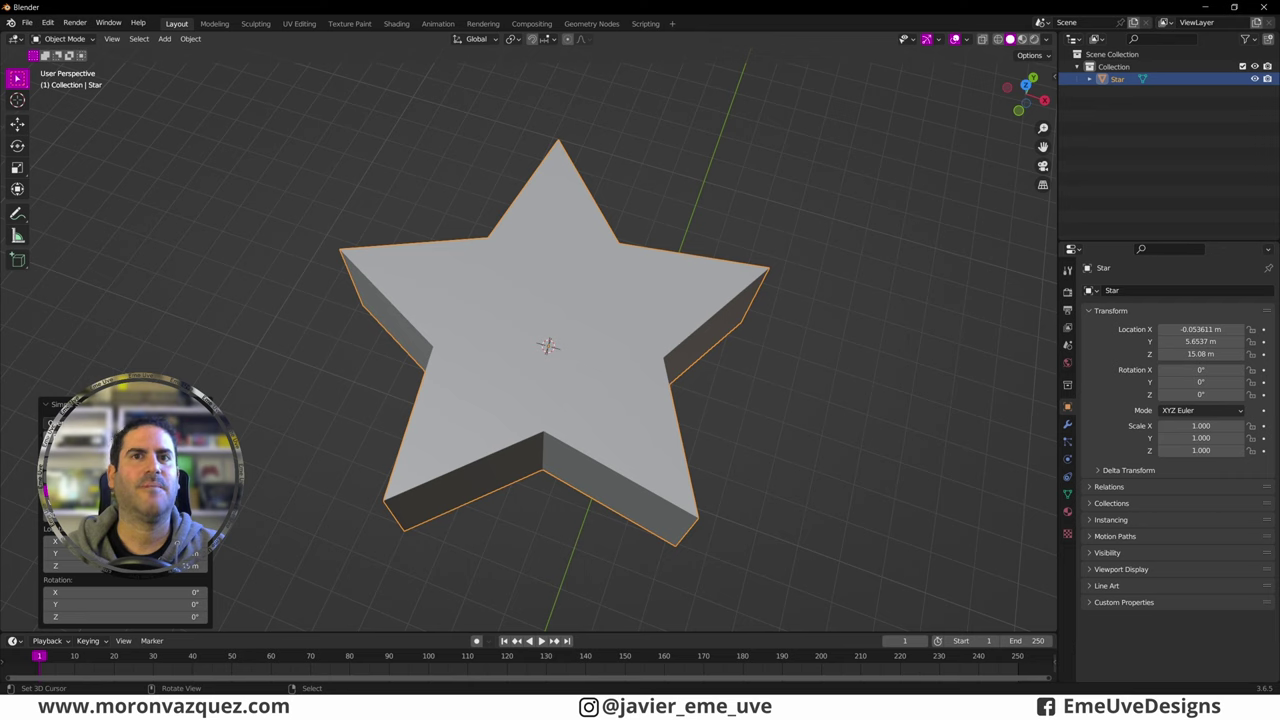
pyautogui.moveTo(50, 437)
pyautogui.mouseDown()
pyautogui.moveTo(70, 437)
pyautogui.moveTo(50, 437)
pyautogui.mouseUp()
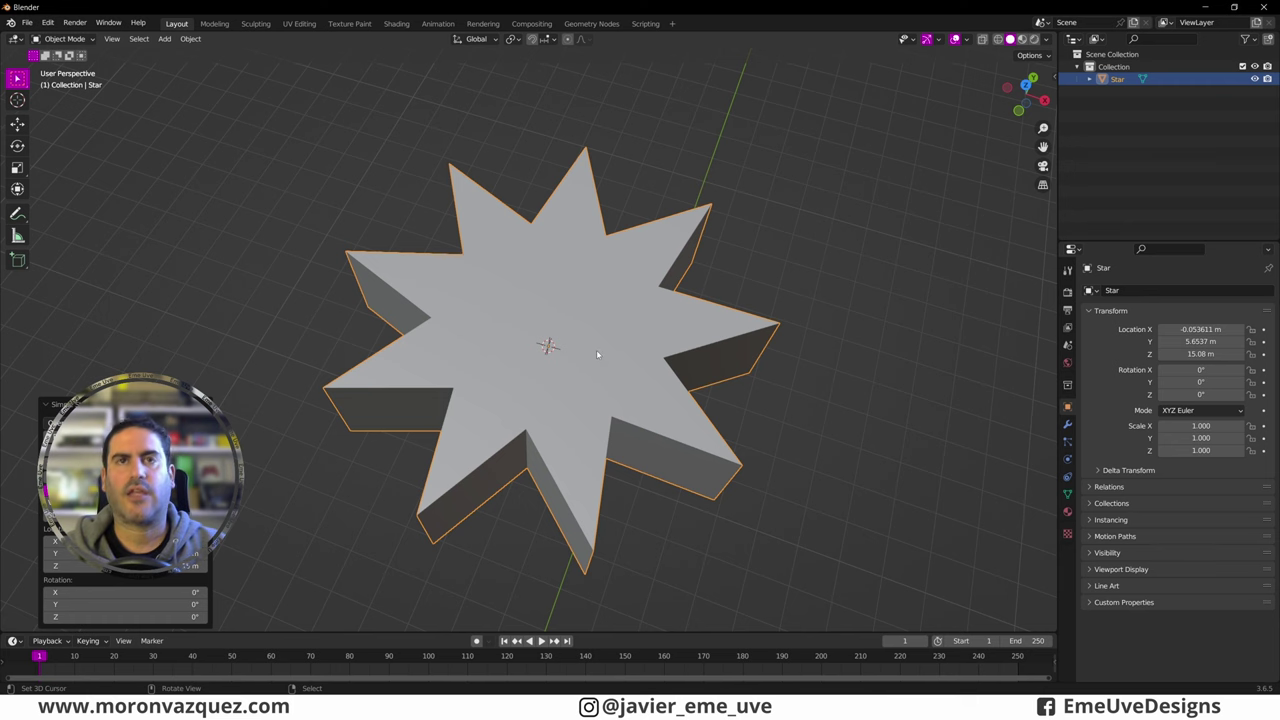
pyautogui.press('Delete')
pyautogui.moveTo(601, 349); pyautogui.dragTo(594, 386, button='middle')
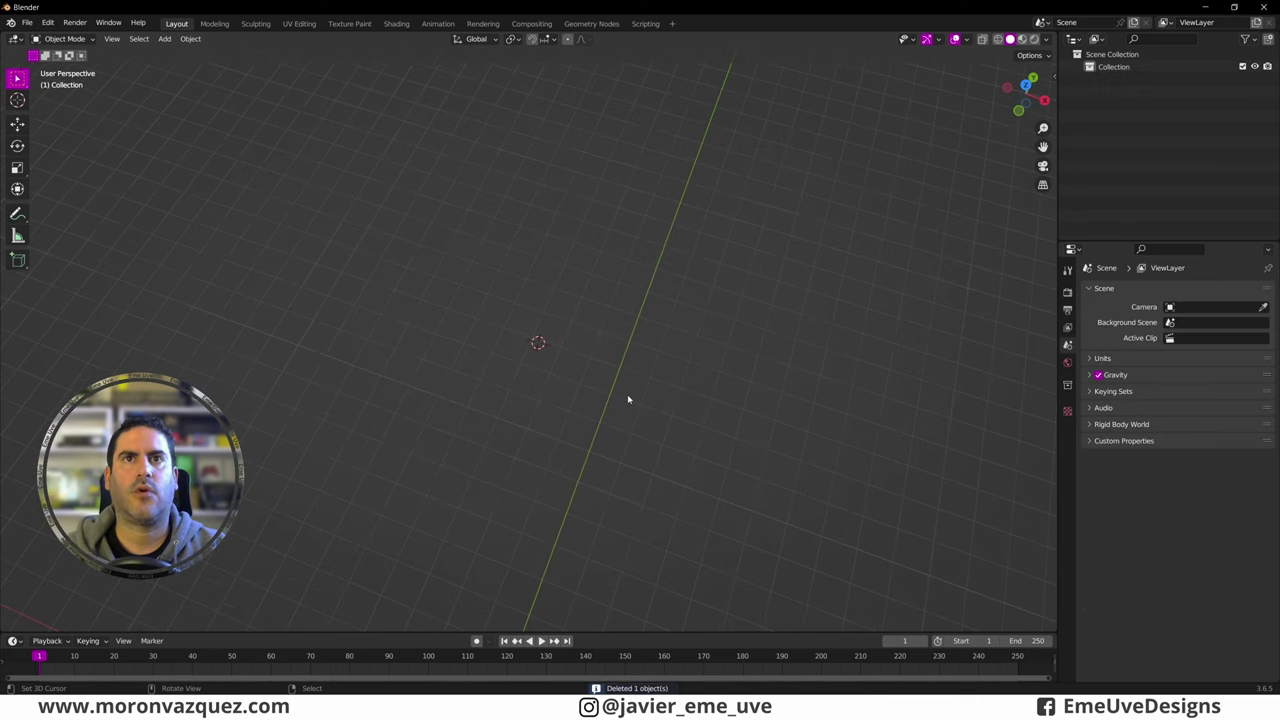
# Step: Add a Step Pyramid mesh and orbit around it
pyautogui.hotkey('shift', 'a')
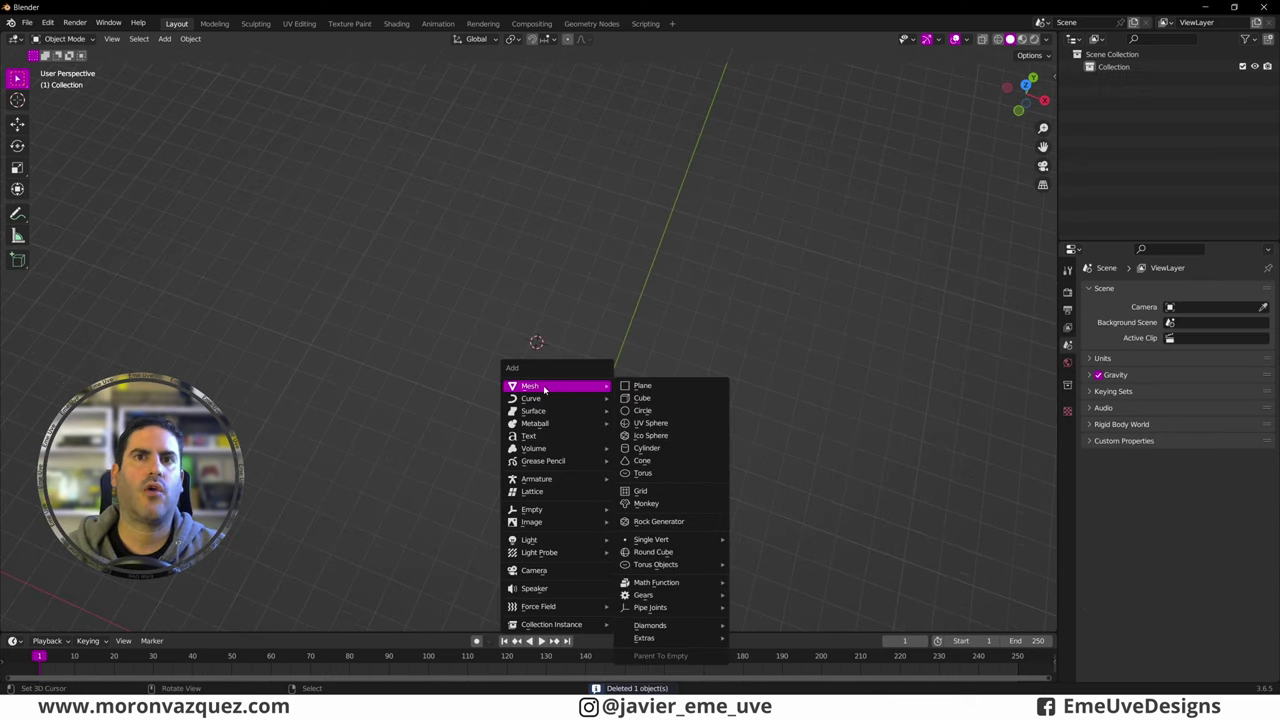
pyautogui.moveTo(660, 638)
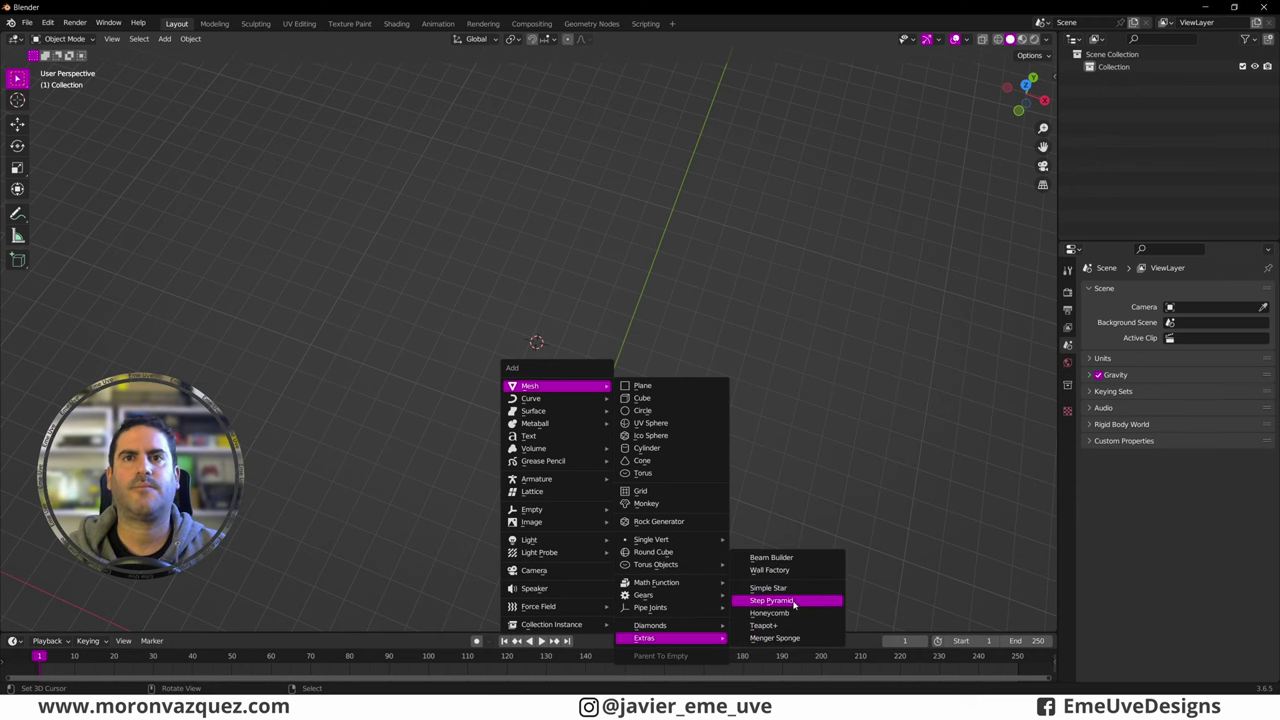
pyautogui.click(794, 604)
pyautogui.moveTo(632, 529)
pyautogui.mouseDown(button='middle')
pyautogui.moveTo(626, 443)
pyautogui.moveTo(609, 443)
pyautogui.moveTo(628, 457)
pyautogui.mouseUp(button='middle')
pyautogui.scroll(5, 642, 414)
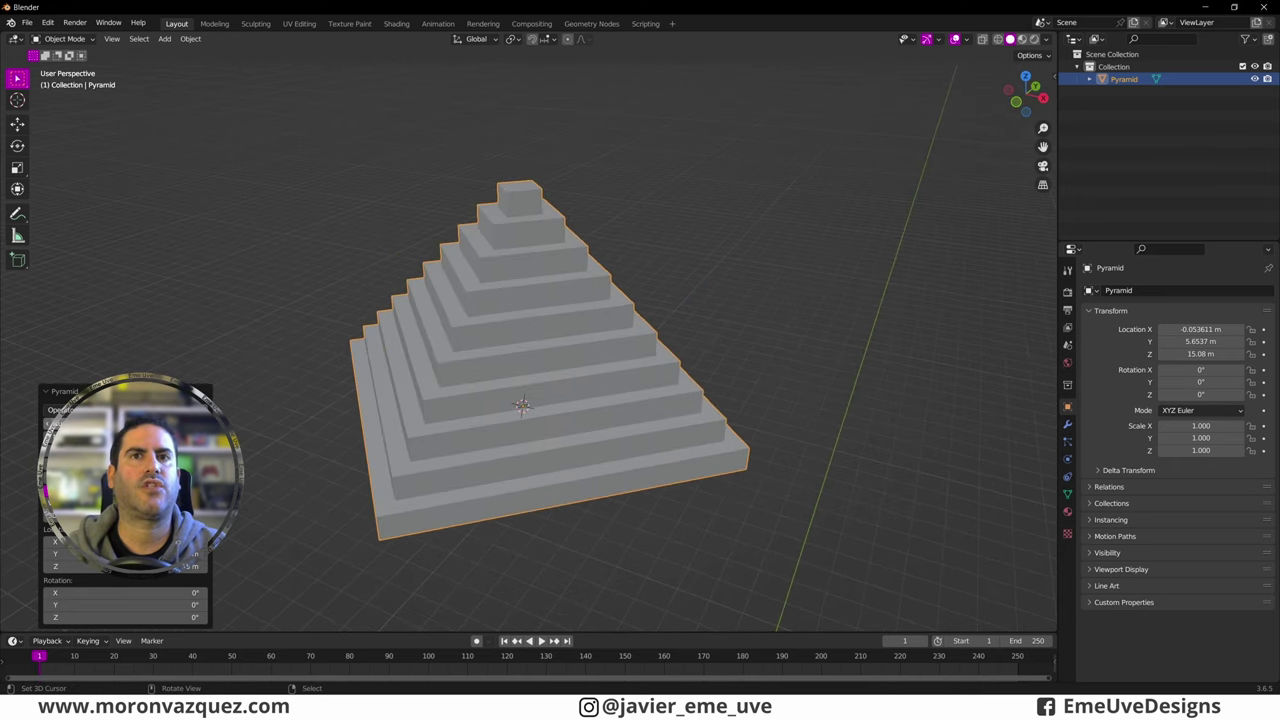
# Step: Vary the pyramid from three to about eight steps, make it taller, then delete it
pyautogui.moveTo(50, 440); pyautogui.dragTo(30, 440)
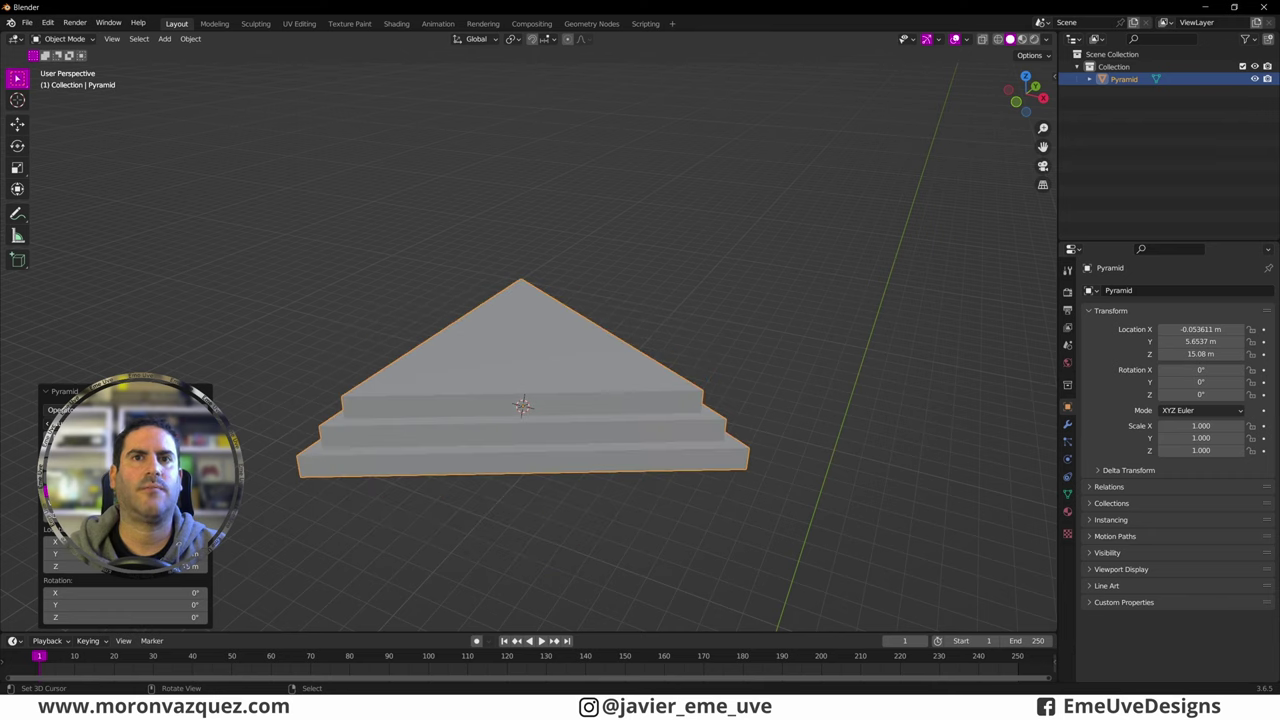
pyautogui.moveTo(130, 437); pyautogui.dragTo(180, 450)
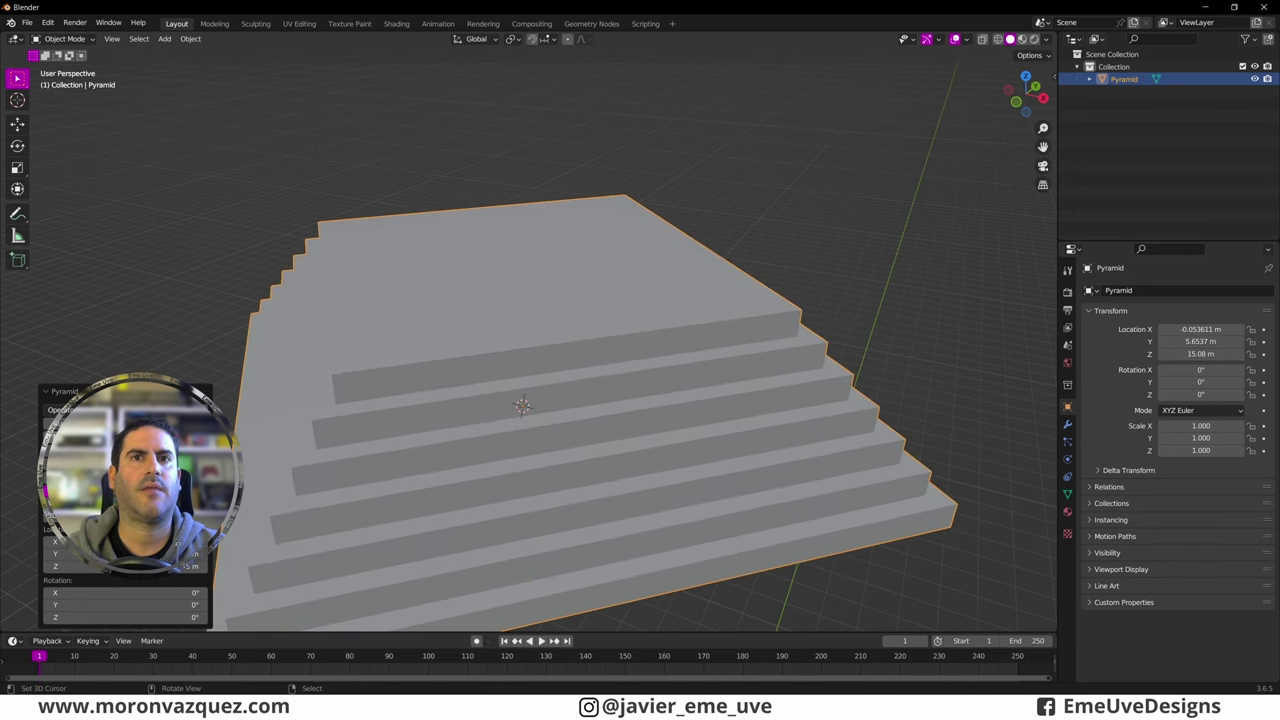
pyautogui.moveTo(120, 450); pyautogui.dragTo(180, 450)
pyautogui.scroll(-4, 530, 330)
pyautogui.moveTo(510, 400)
pyautogui.mouseDown(button='middle')
pyautogui.moveTo(557, 333)
pyautogui.moveTo(554, 354)
pyautogui.moveTo(598, 374)
pyautogui.mouseUp(button='middle')
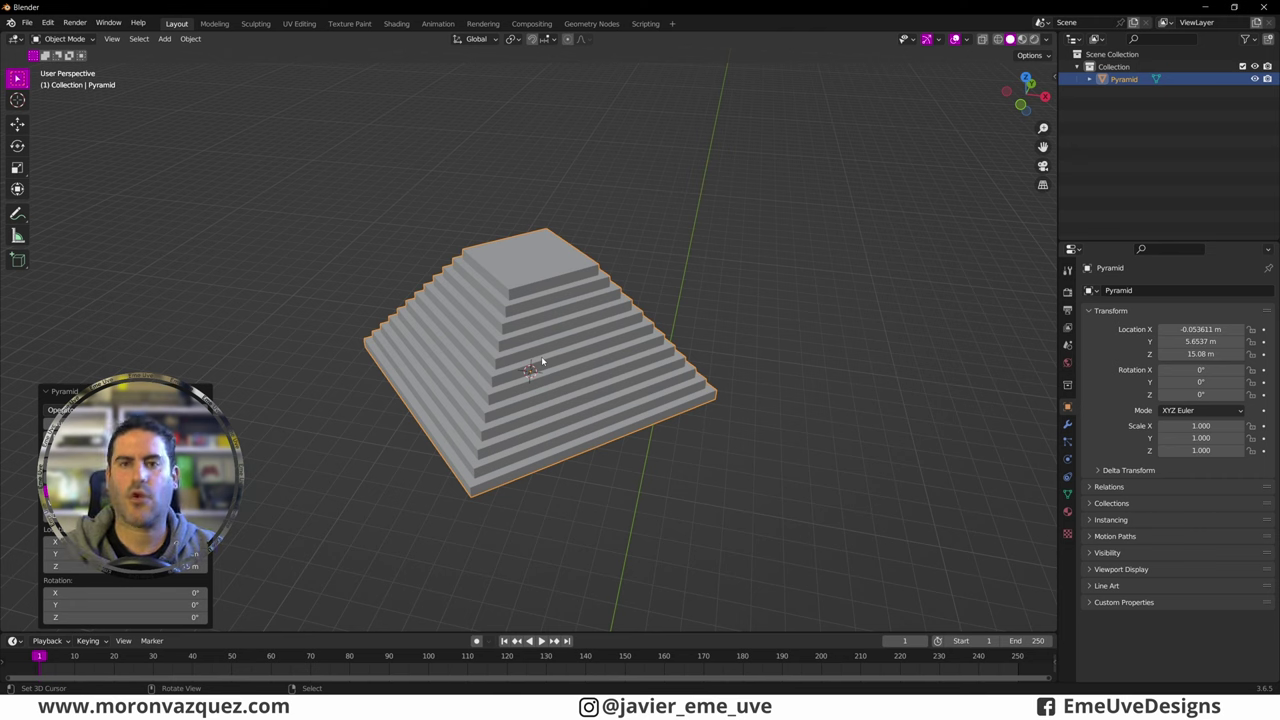
pyautogui.press('Delete')
pyautogui.hotkey('shift', 'a')
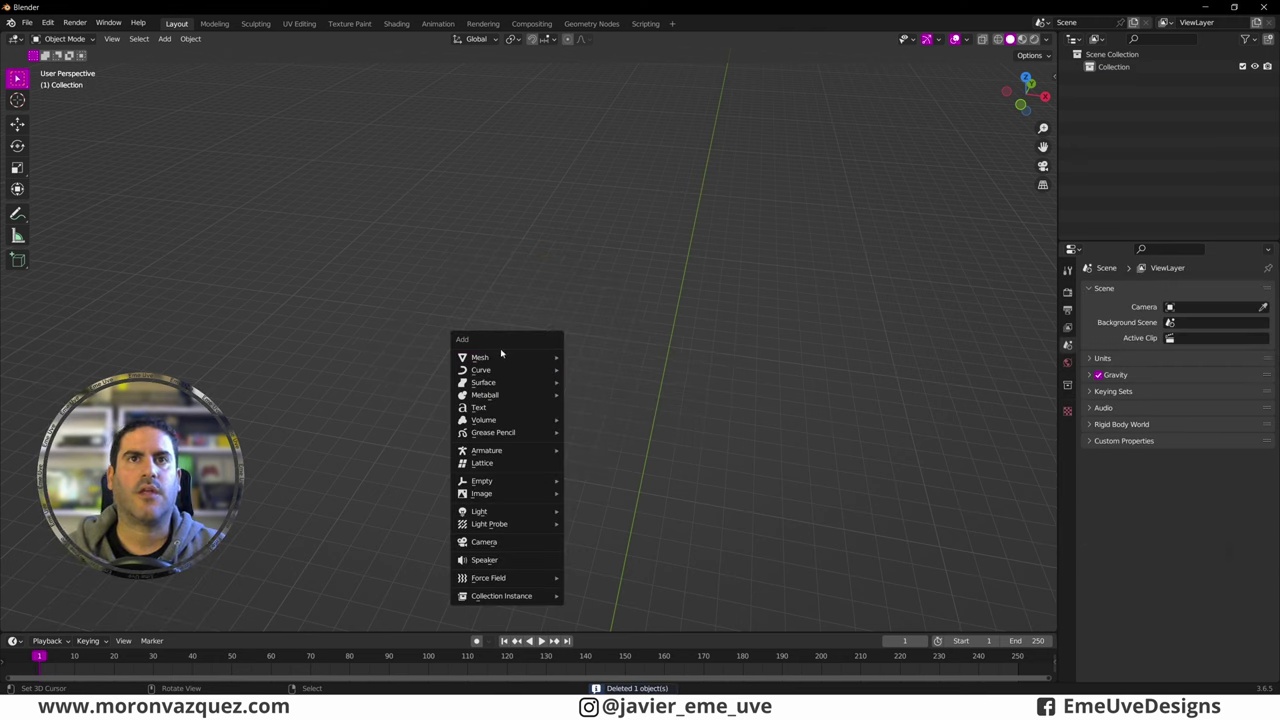
pyautogui.moveTo(600, 609)
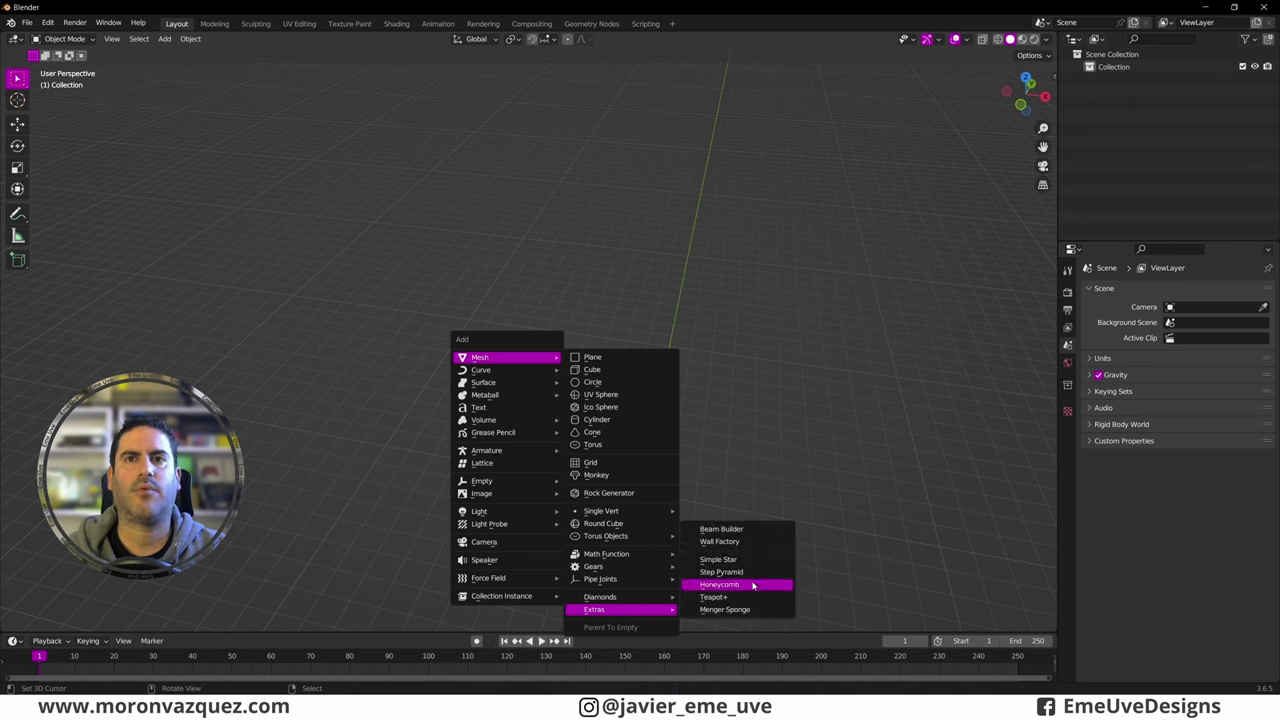
# Step: Add a HoneyComb and grow it from about 11 cells into a wide hexagonal grid
pyautogui.click(750, 587)
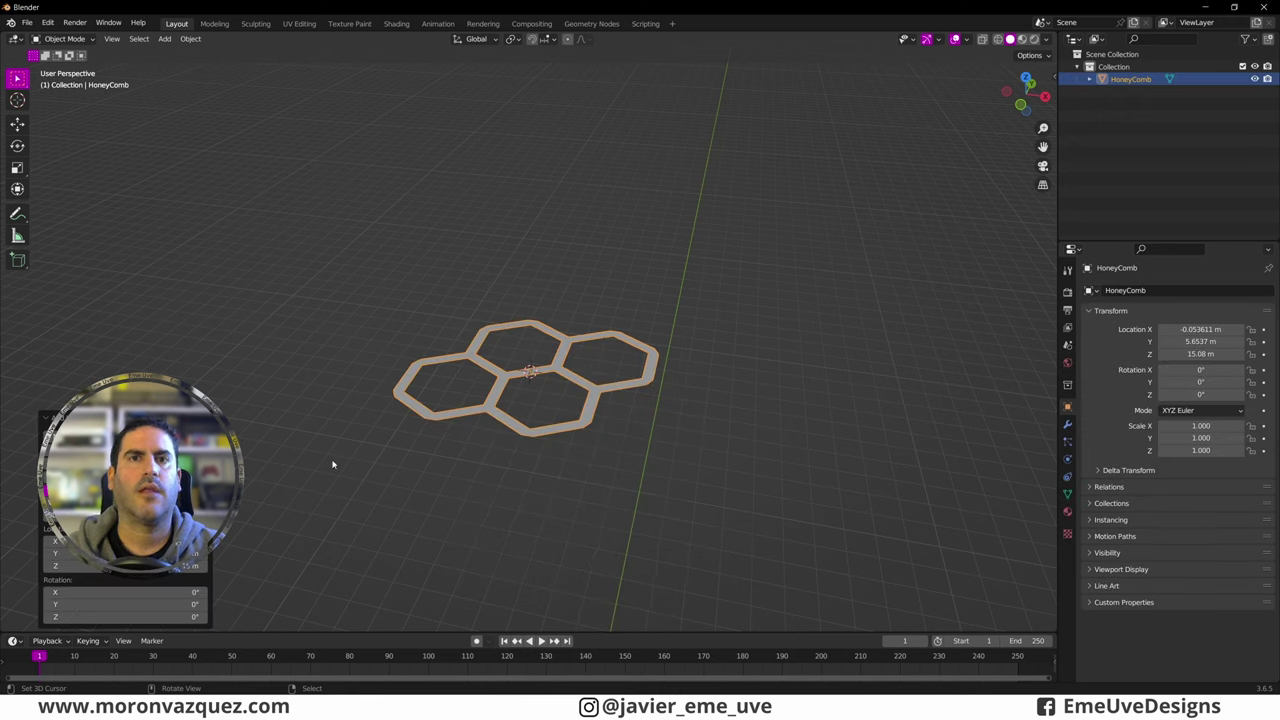
pyautogui.moveTo(120, 437); pyautogui.dragTo(200, 437)
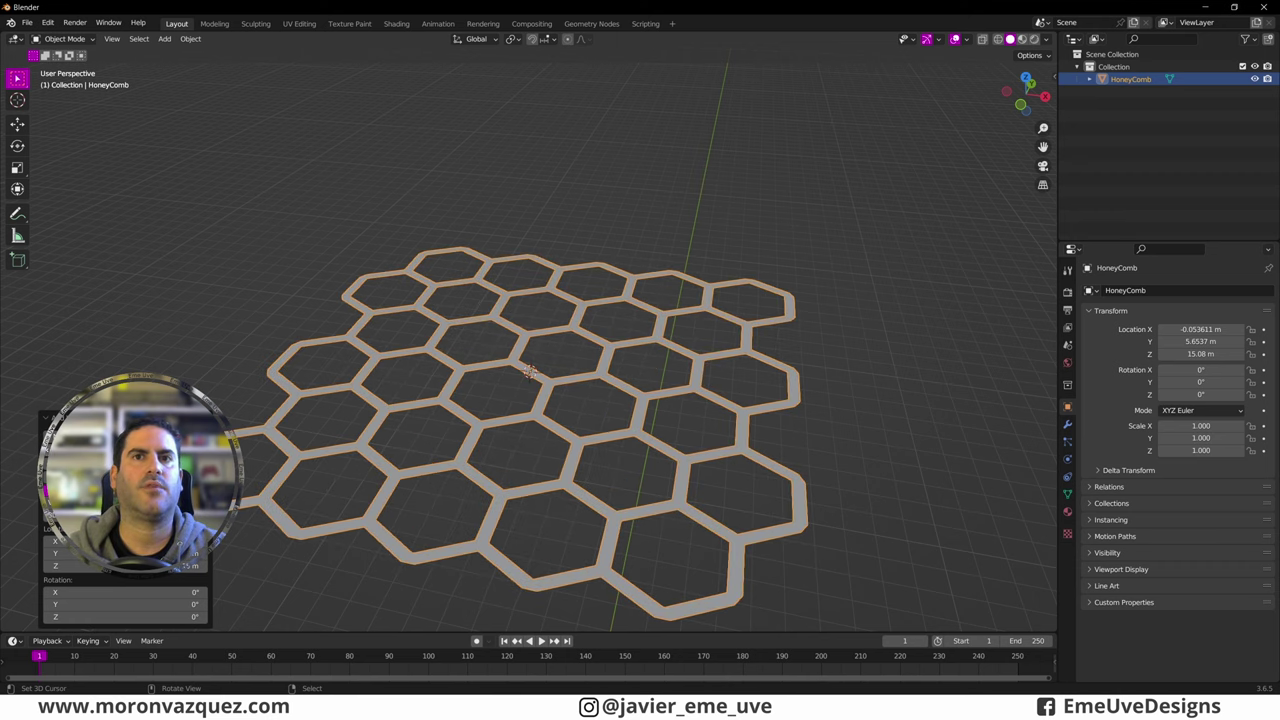
pyautogui.moveTo(474, 471)
pyautogui.mouseDown(button='middle')
pyautogui.moveTo(527, 440)
pyautogui.moveTo(494, 467)
pyautogui.moveTo(471, 463)
pyautogui.moveTo(477, 443)
pyautogui.mouseUp(button='middle')
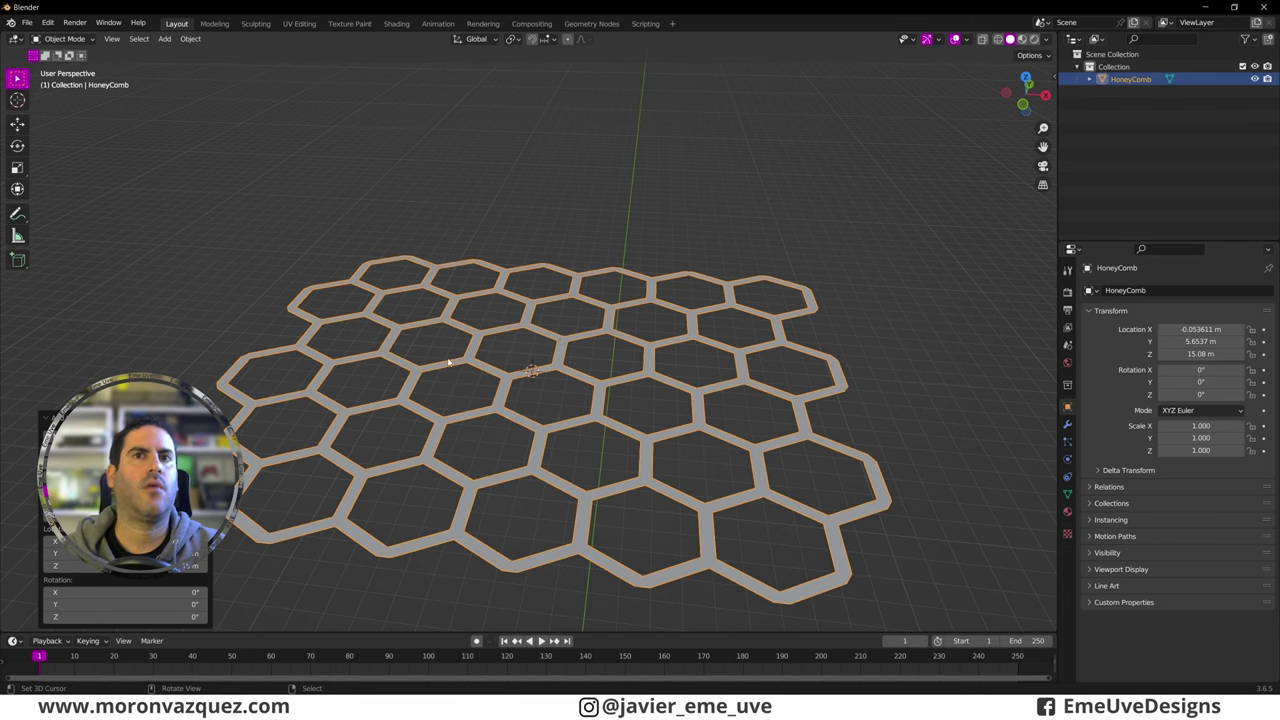
pyautogui.moveTo(573, 288); pyautogui.dragTo(600, 360, button='middle')
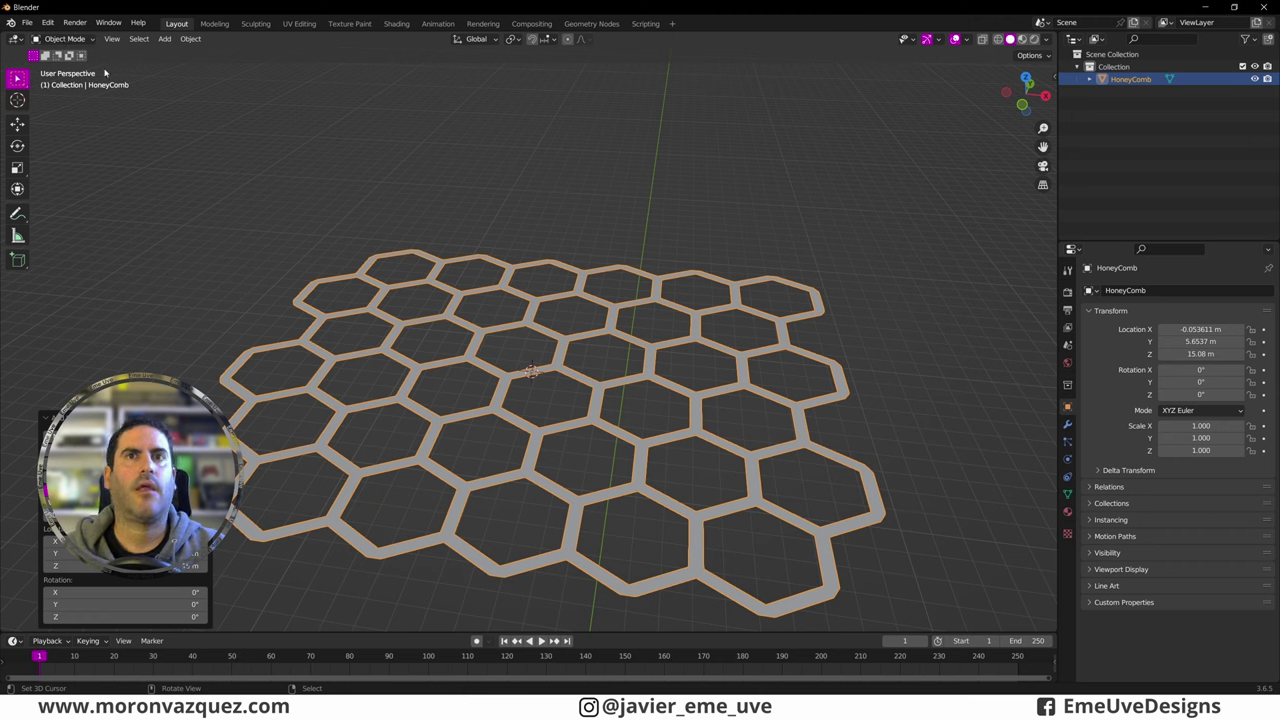
pyautogui.click(67, 42)
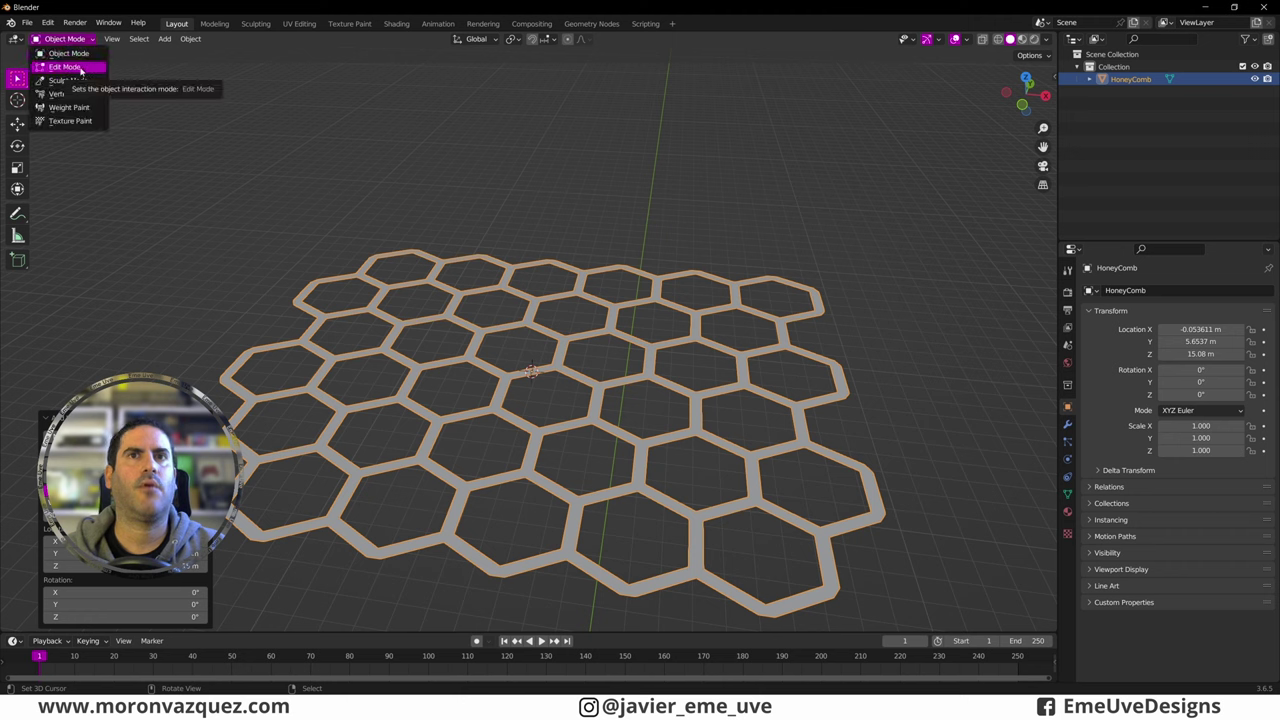
# Step: In Edit Mode, select the whole honeycomb and extrude its faces in place
pyautogui.click(80, 67)
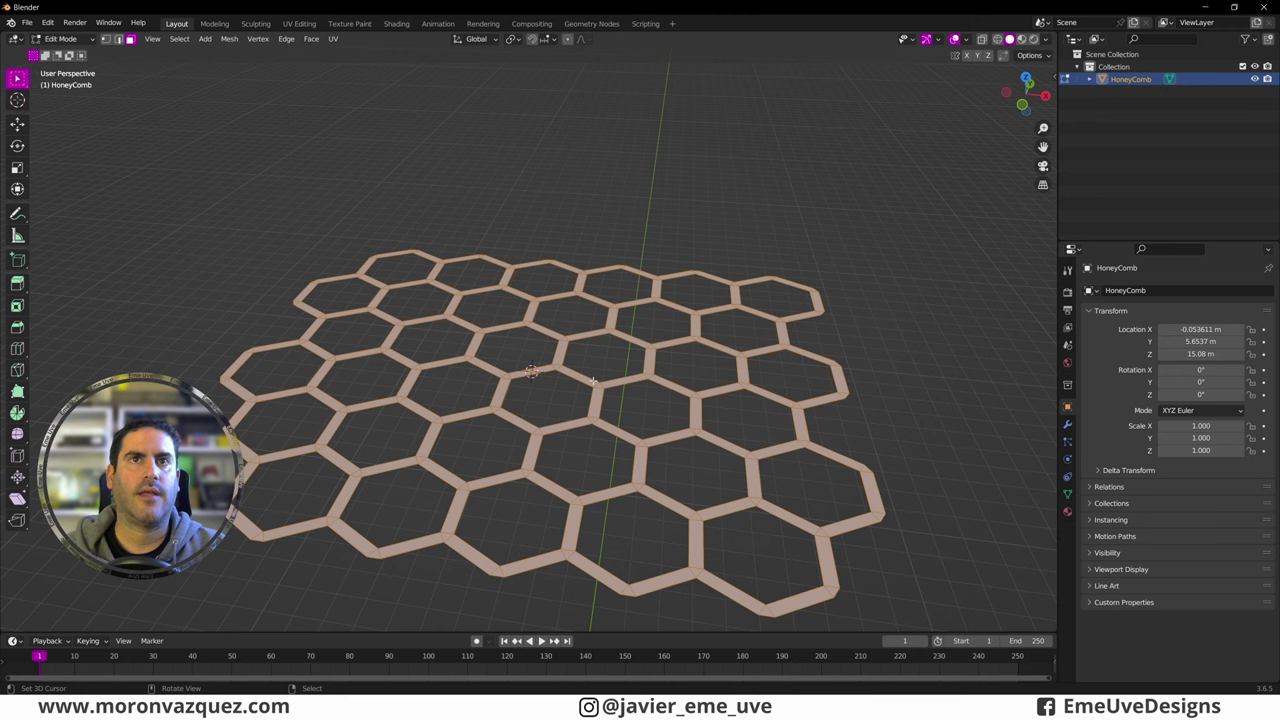
pyautogui.hotkey('alt', 'a')
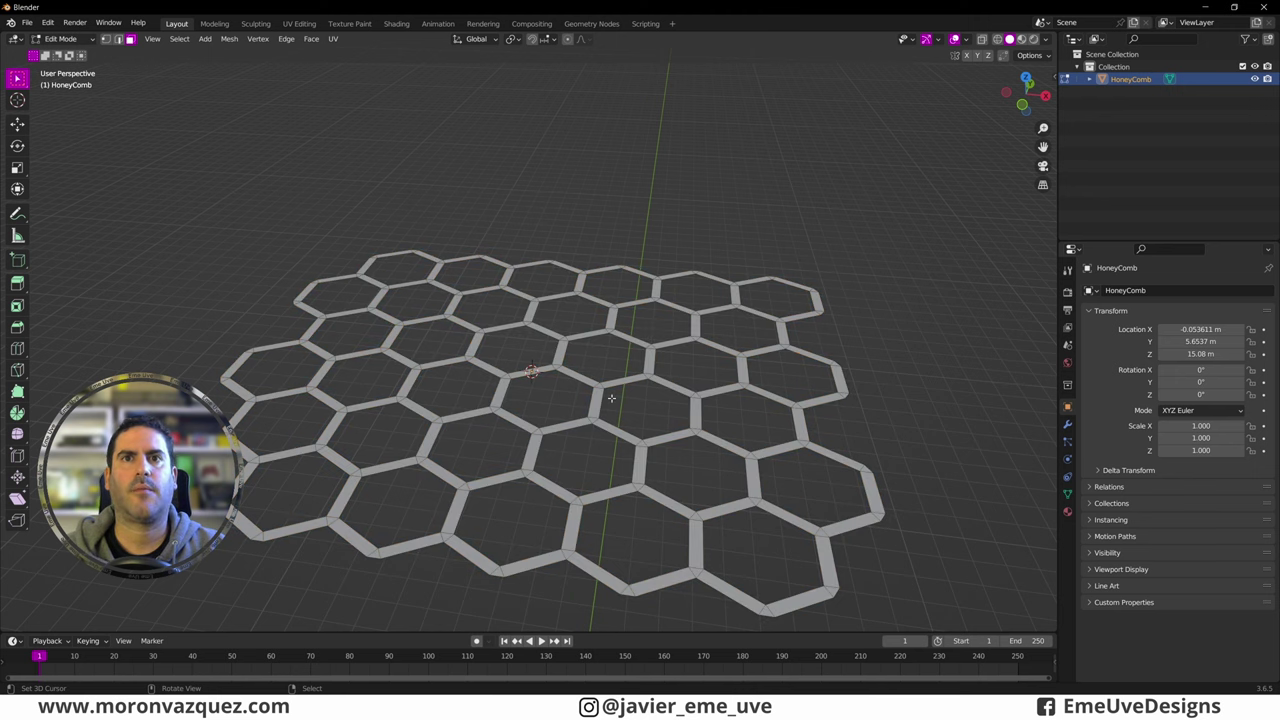
pyautogui.moveTo(611, 398); pyautogui.dragTo(600, 408, button='middle')
pyautogui.press('a')
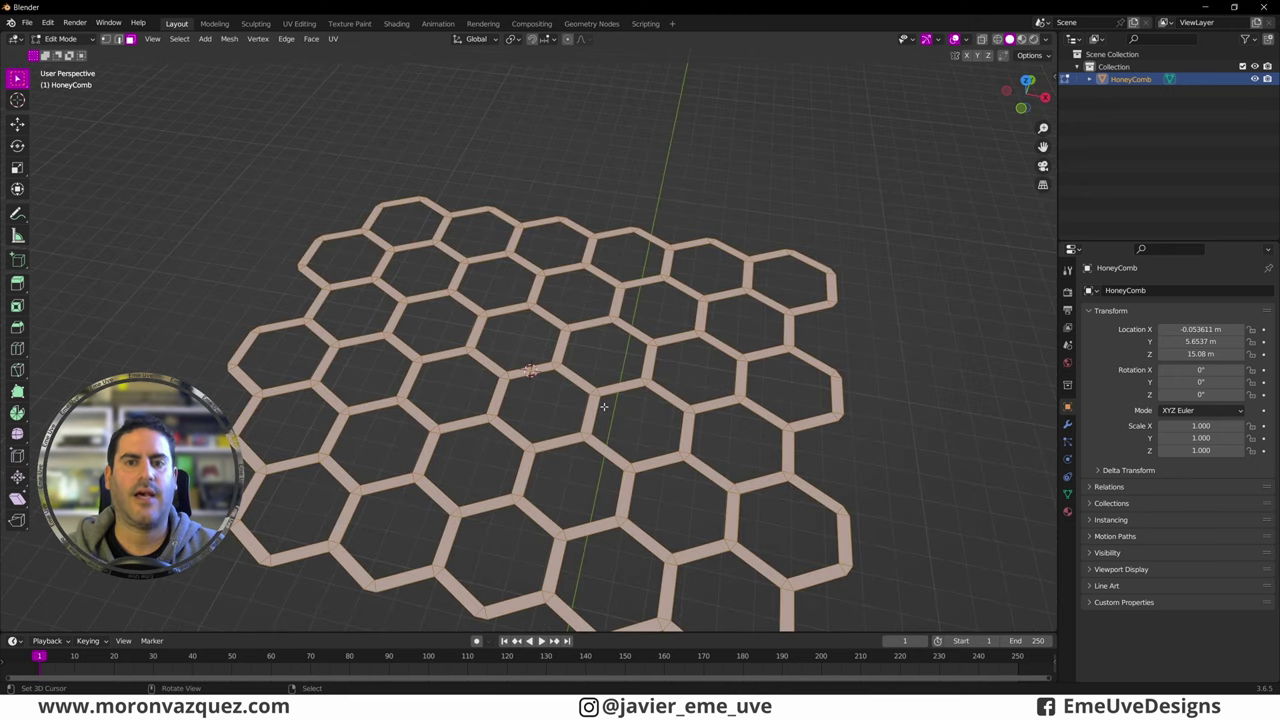
pyautogui.moveTo(604, 406); pyautogui.dragTo(617, 403, button='middle')
pyautogui.press('e')
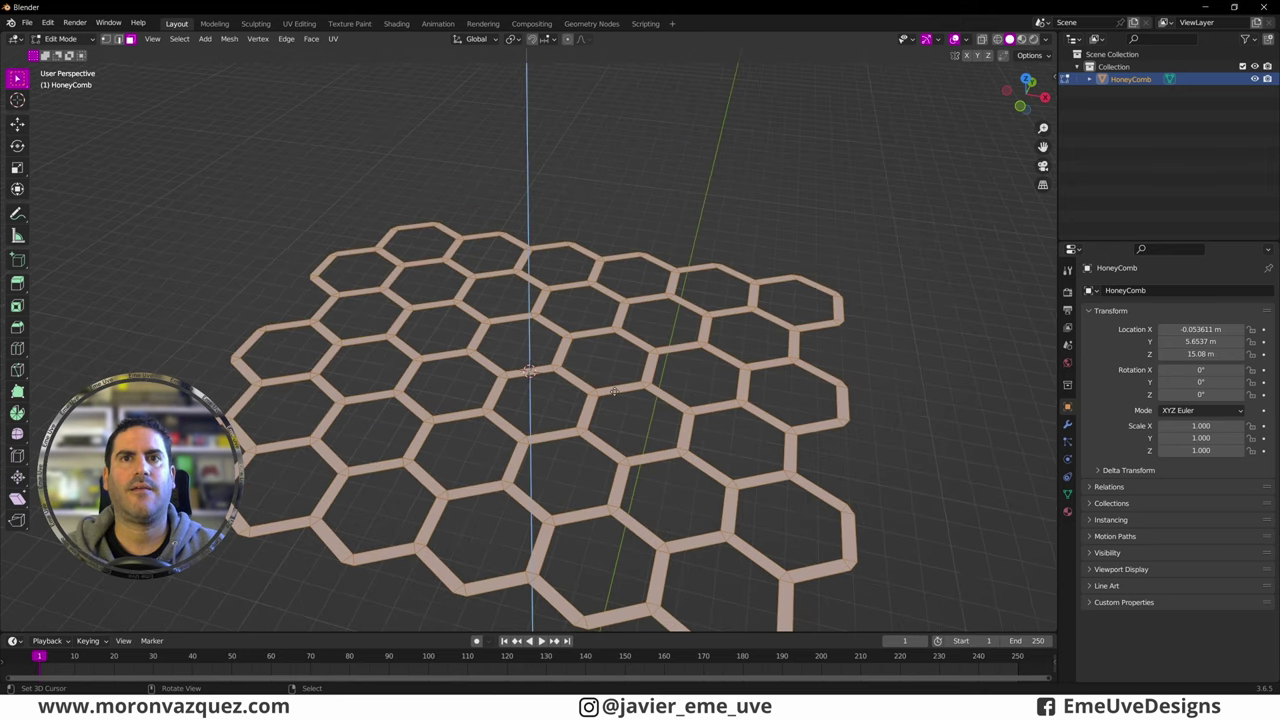
pyautogui.click(614, 392)
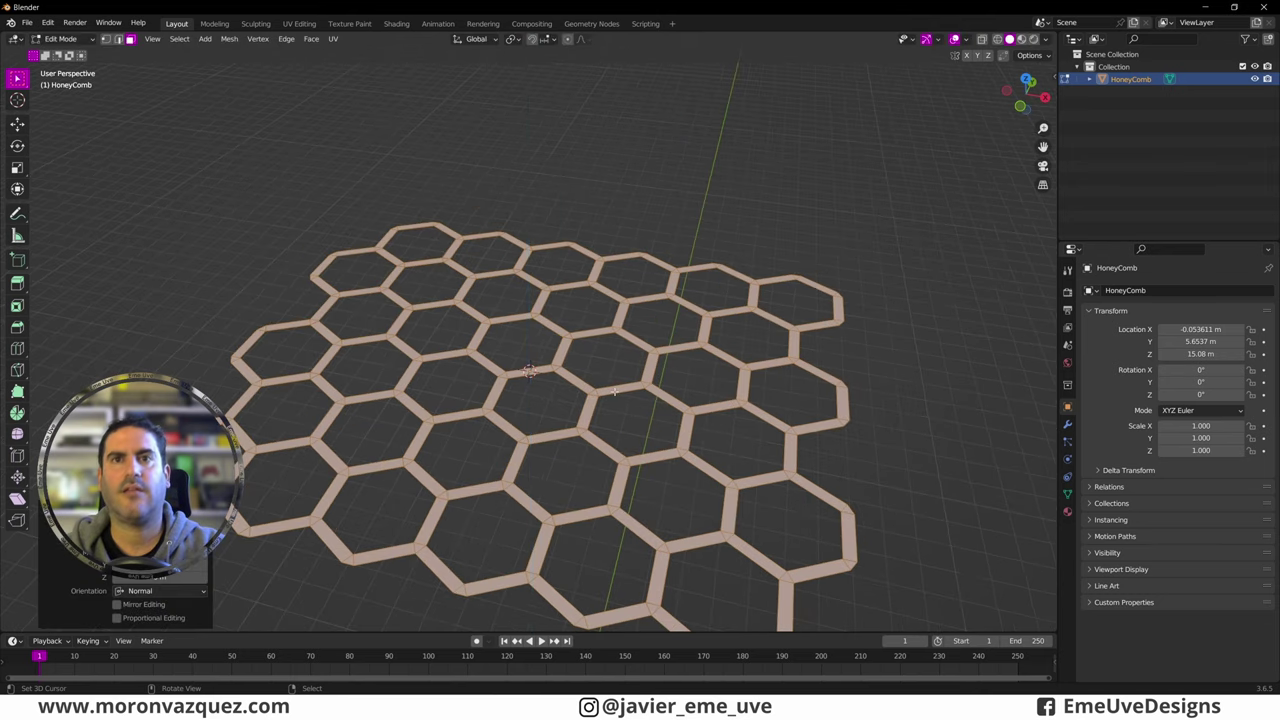
# Step: Raise the extruded faces into tall walls, return to Object Mode, and delete the honeycomb
pyautogui.click(22, 131)
pyautogui.moveTo(629, 325); pyautogui.dragTo(543, 296, button='middle')
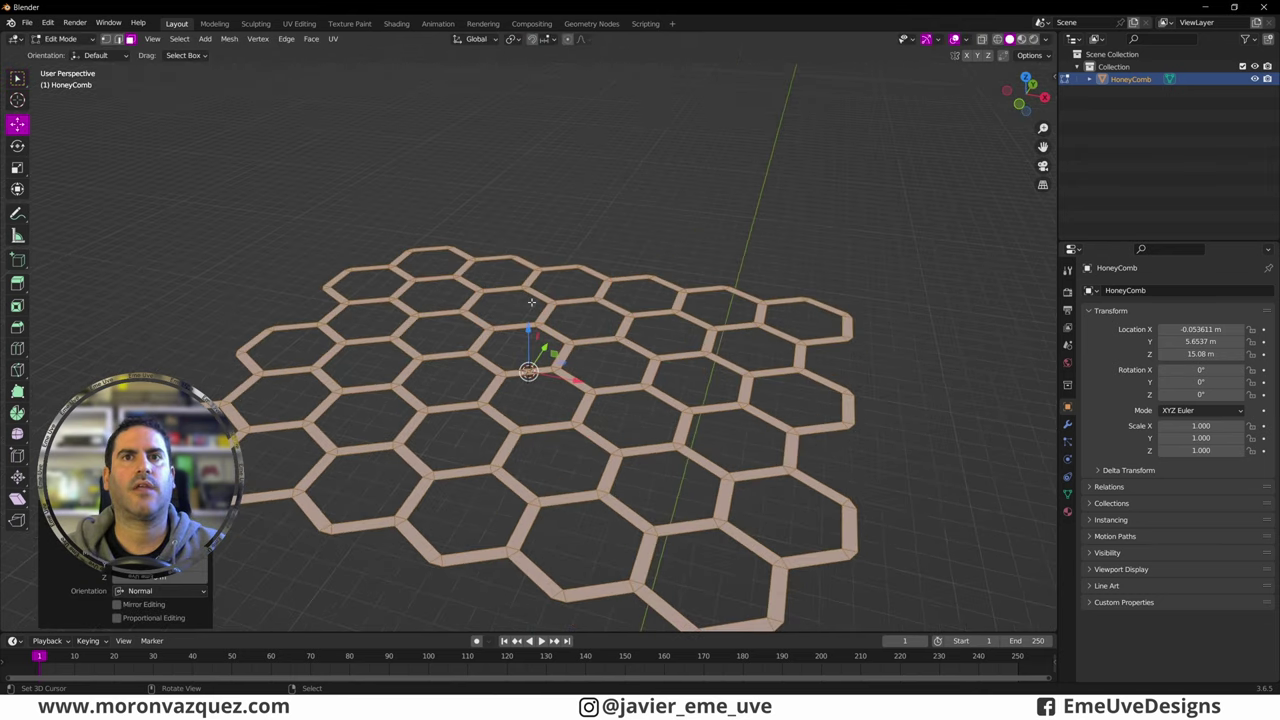
pyautogui.moveTo(531, 329); pyautogui.dragTo(567, 323)
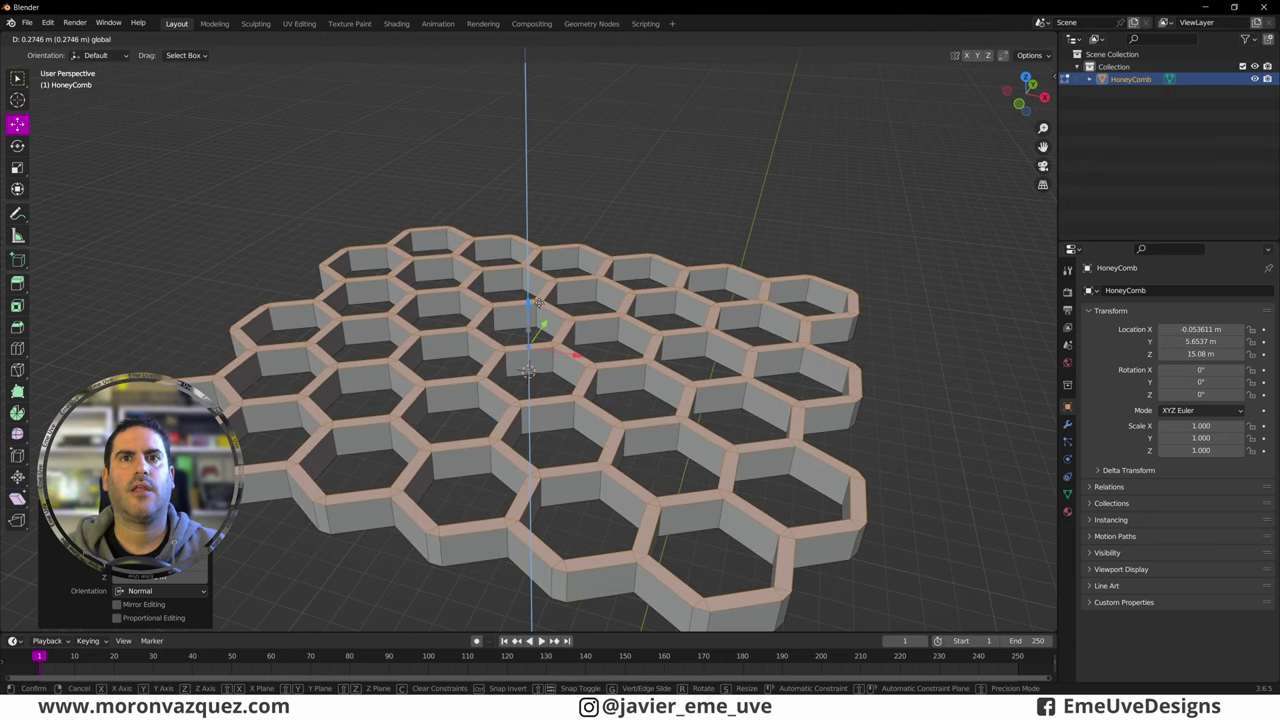
pyautogui.moveTo(567, 323)
pyautogui.mouseDown(button='middle')
pyautogui.moveTo(608, 303)
pyautogui.moveTo(617, 330)
pyautogui.moveTo(630, 287)
pyautogui.moveTo(598, 315)
pyautogui.moveTo(585, 262)
pyautogui.mouseUp(button='middle')
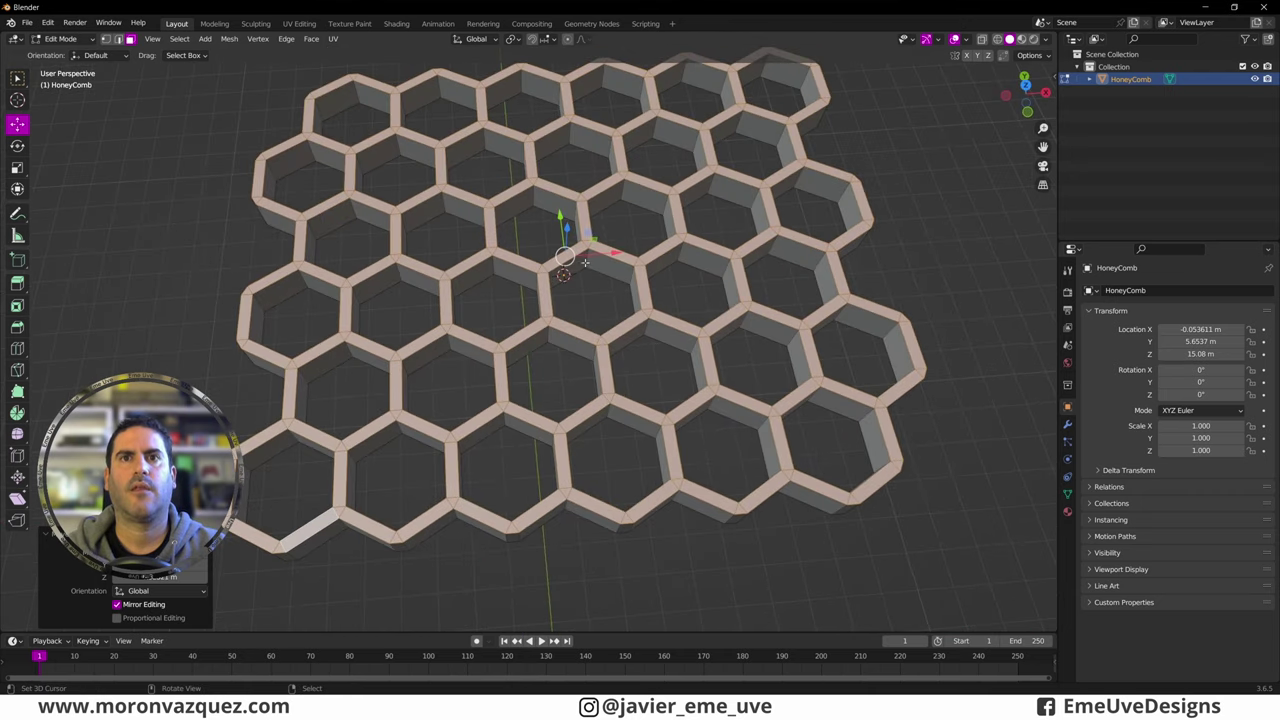
pyautogui.click(60, 38)
pyautogui.click(65, 50)
pyautogui.press('Delete')
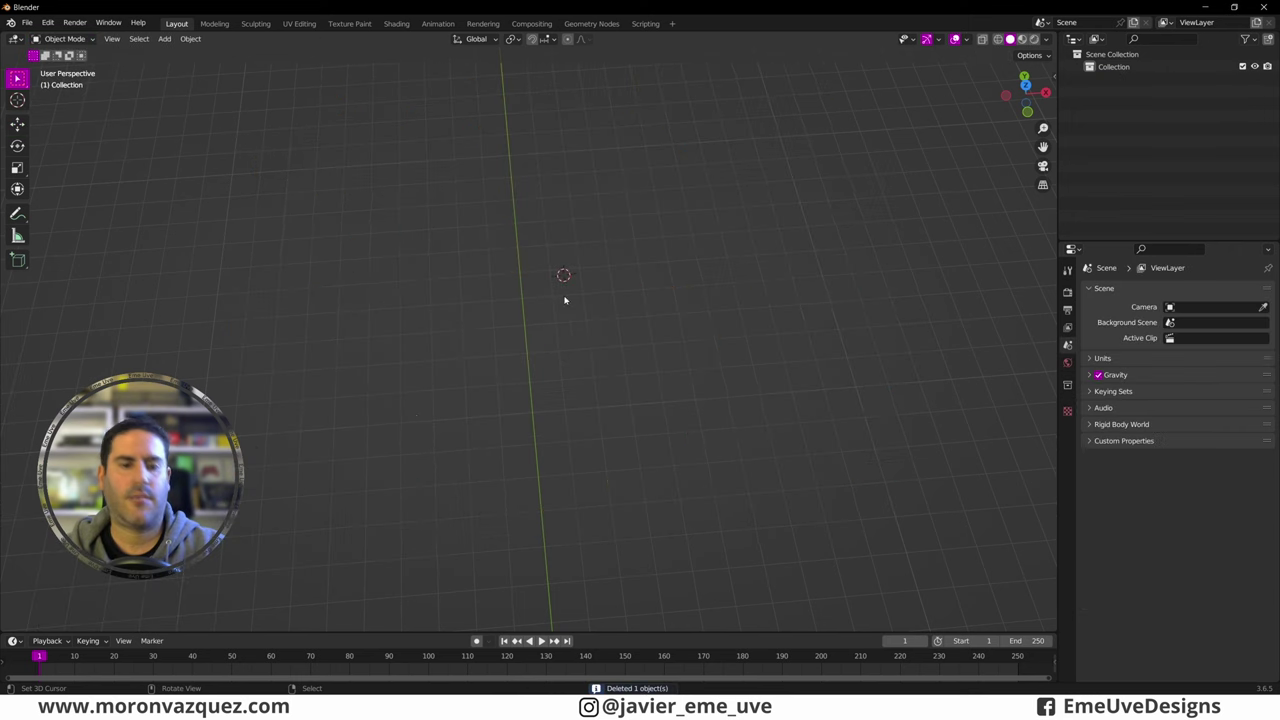
# Step: Add a Teapot+ mesh, reposition it, and orbit around it
pyautogui.hotkey('shift', 'a')
pyautogui.moveTo(605, 561)
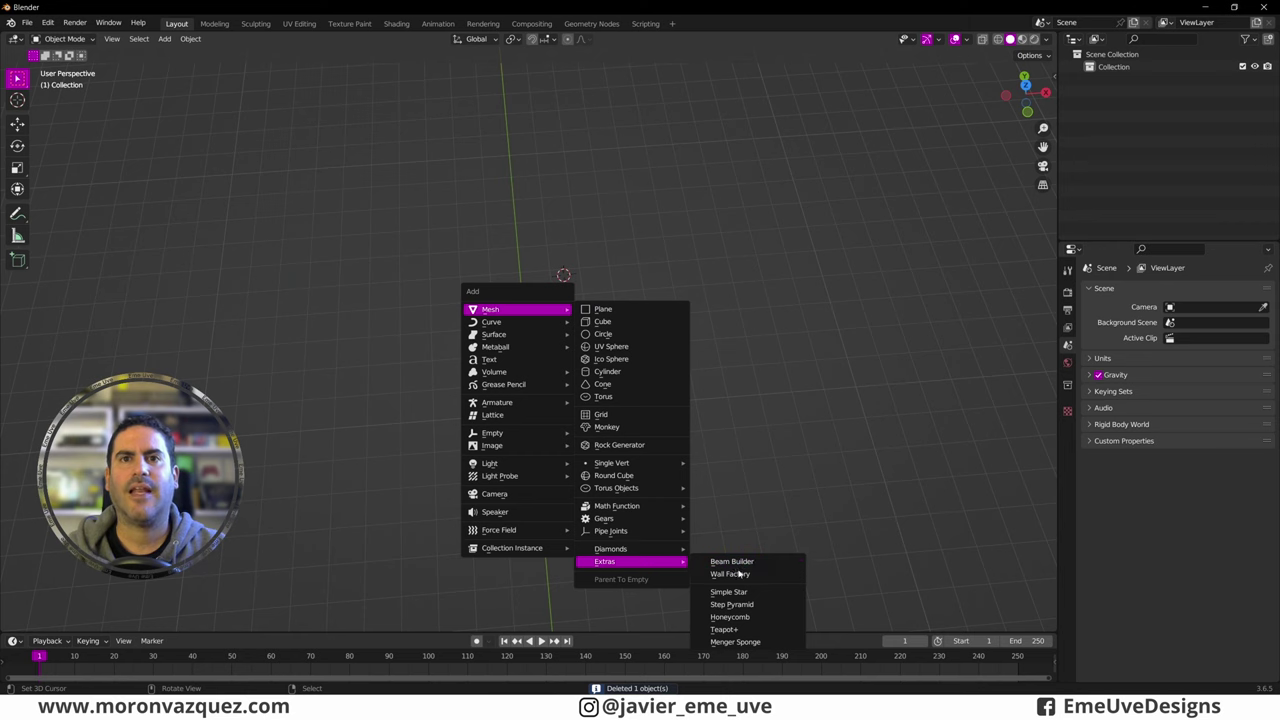
pyautogui.click(746, 628)
pyautogui.press('g')
pyautogui.click(557, 305)
pyautogui.scroll(-3, 519, 300)
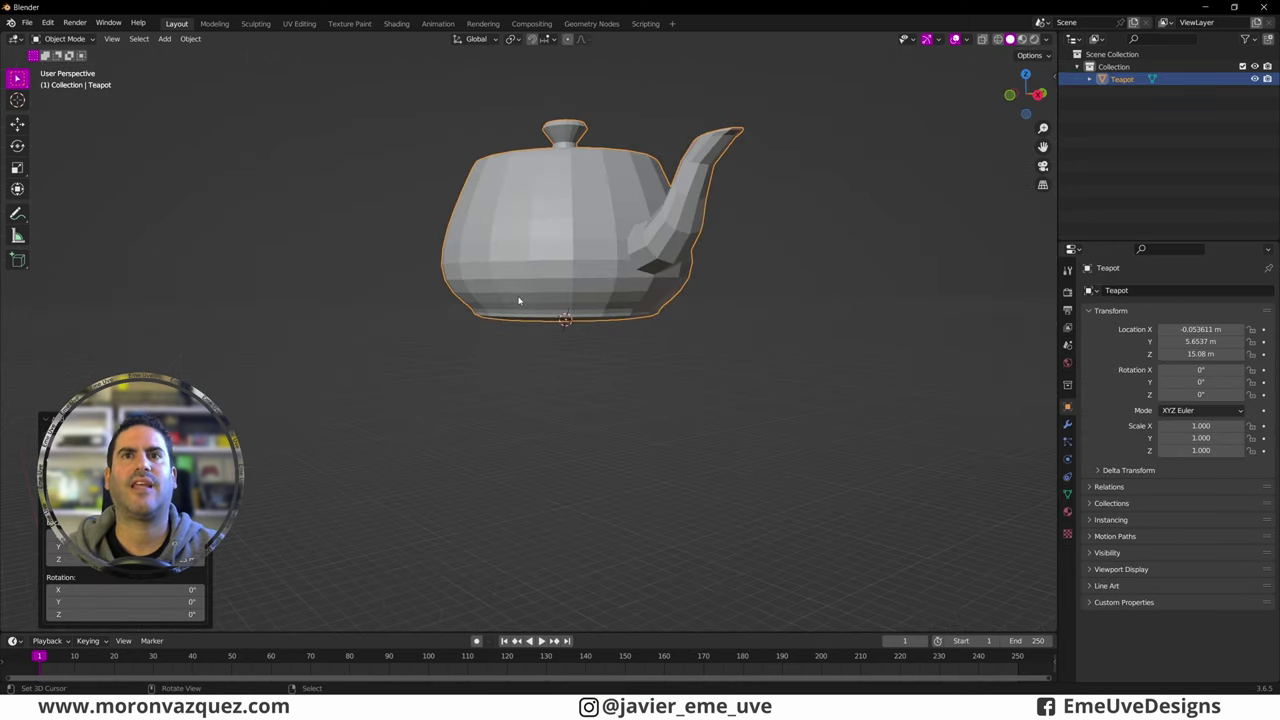
pyautogui.moveTo(523, 330)
pyautogui.mouseDown(button='middle')
pyautogui.moveTo(538, 275)
pyautogui.moveTo(575, 281)
pyautogui.mouseUp(button='middle')
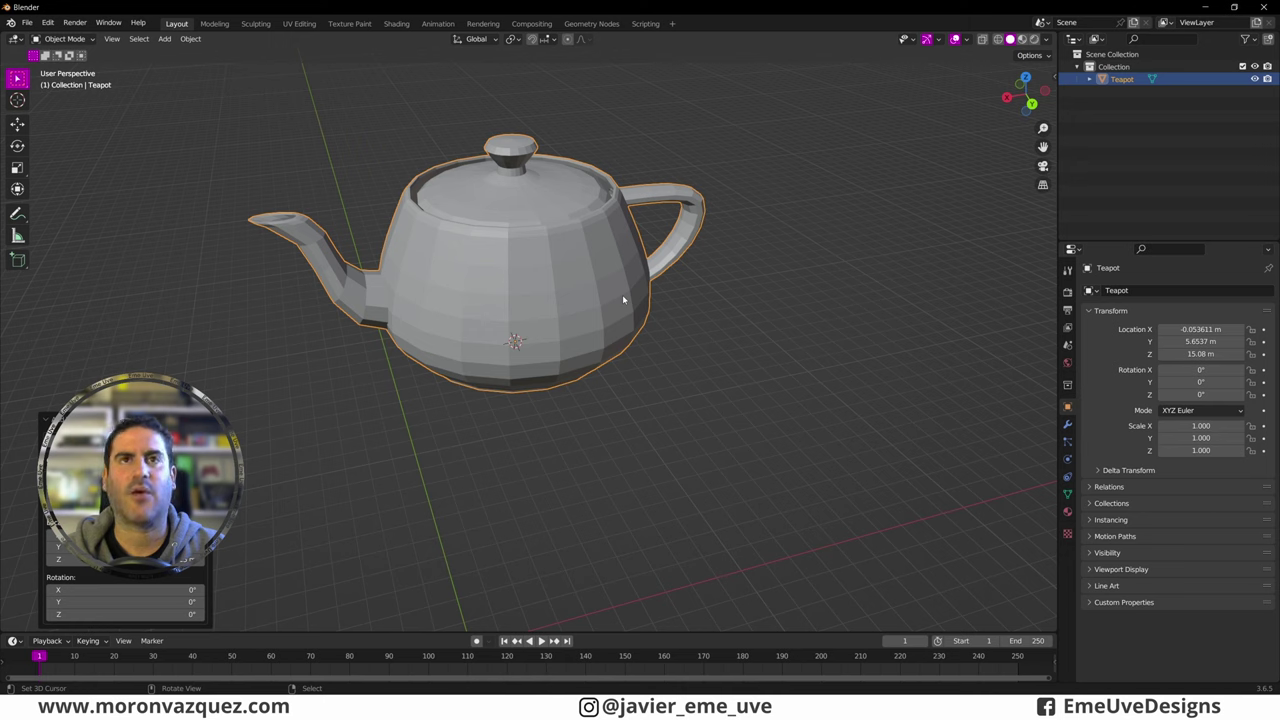
# Step: Turn the teapot into a teaspoon, delete it, and reopen the Extras list
pyautogui.hotkey('shift', 'a')
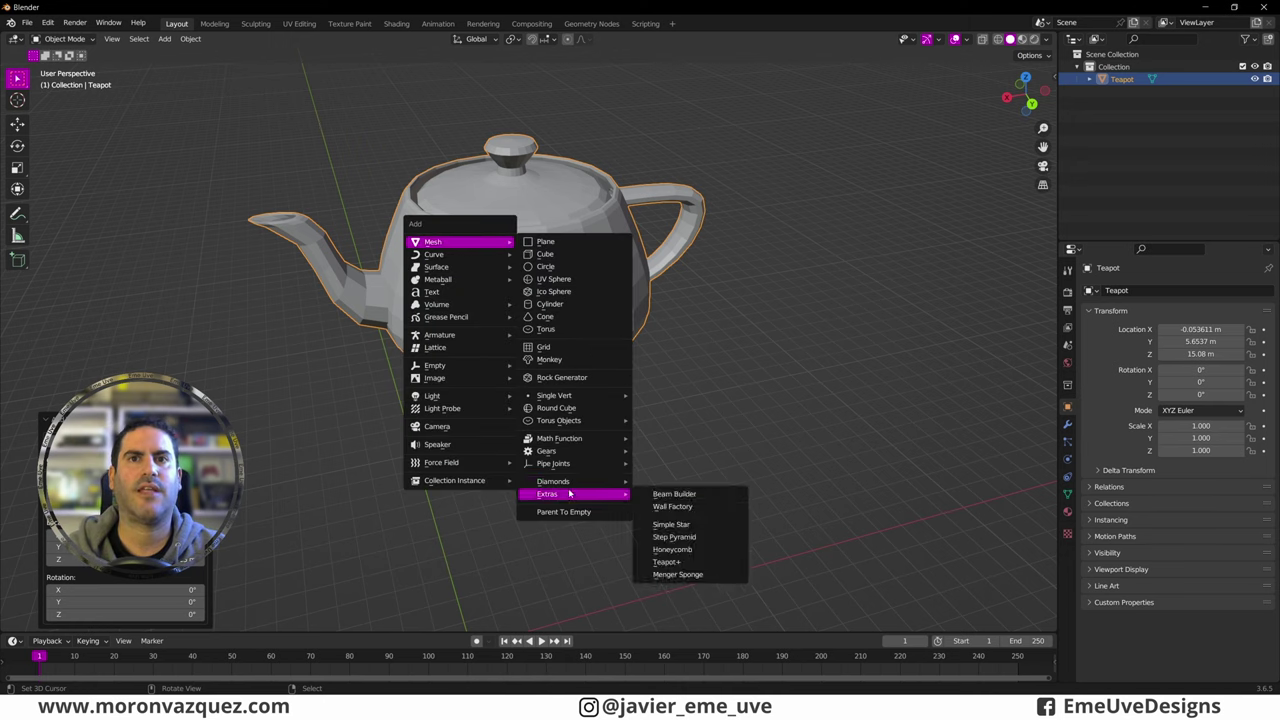
pyautogui.moveTo(573, 494)
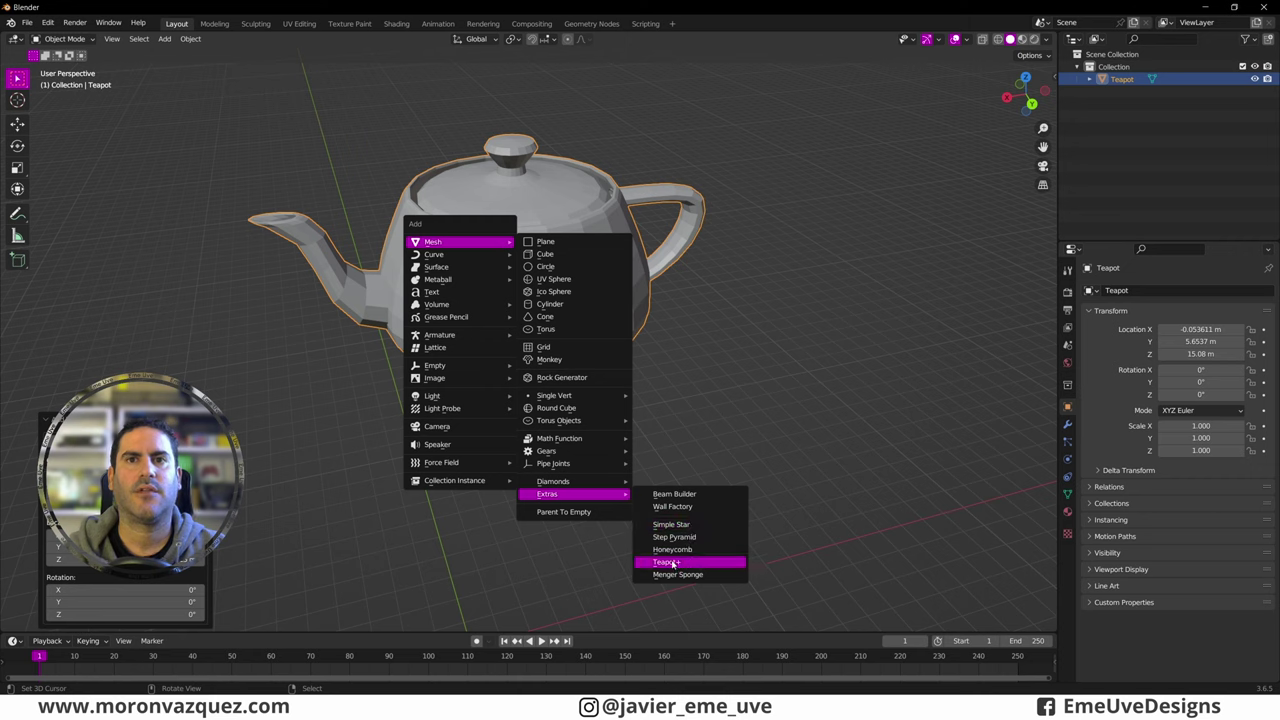
pyautogui.click(668, 563)
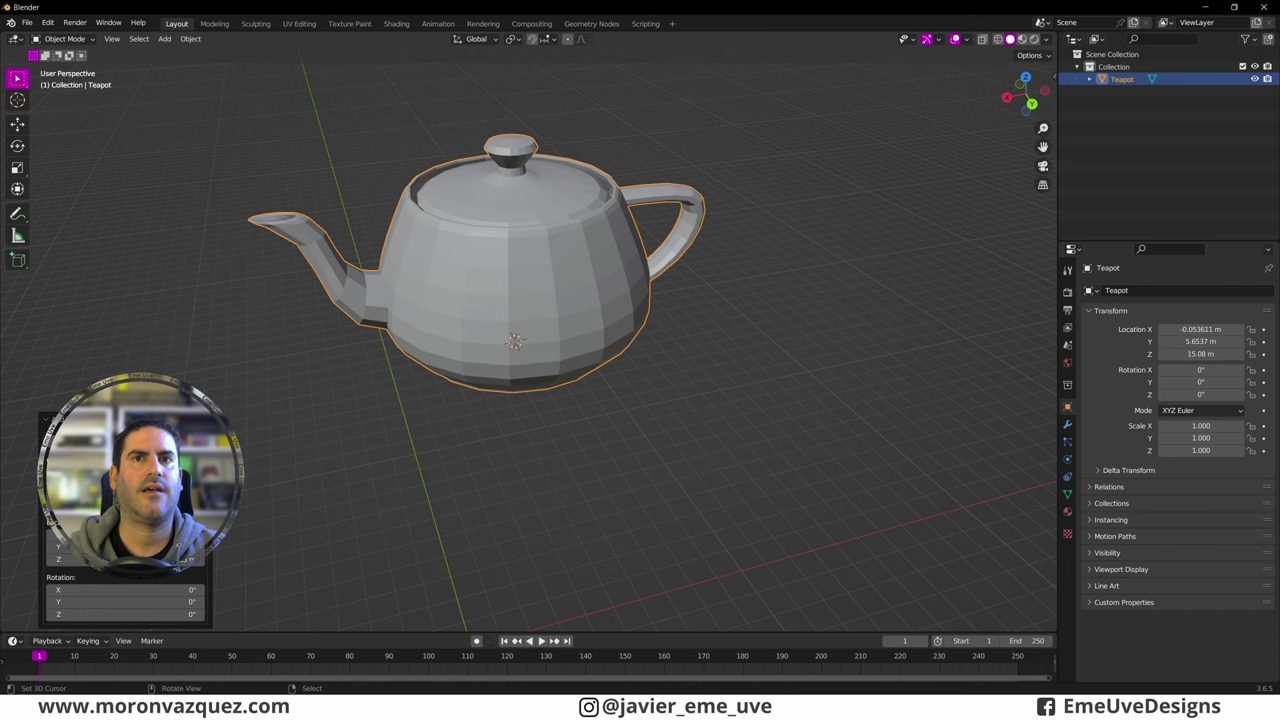
pyautogui.moveTo(449, 381)
pyautogui.mouseDown(button='middle')
pyautogui.moveTo(464, 341)
pyautogui.moveTo(485, 336)
pyautogui.mouseUp(button='middle')
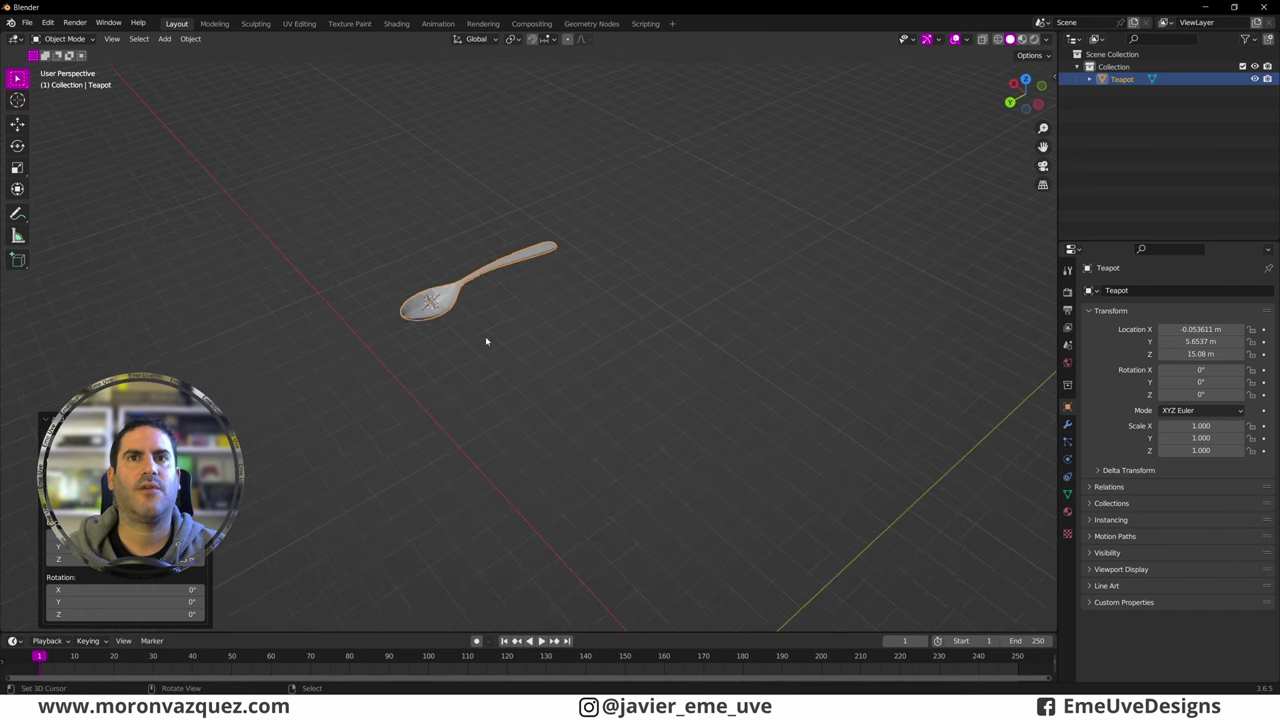
pyautogui.scroll(2, 425, 296)
pyautogui.press('Delete')
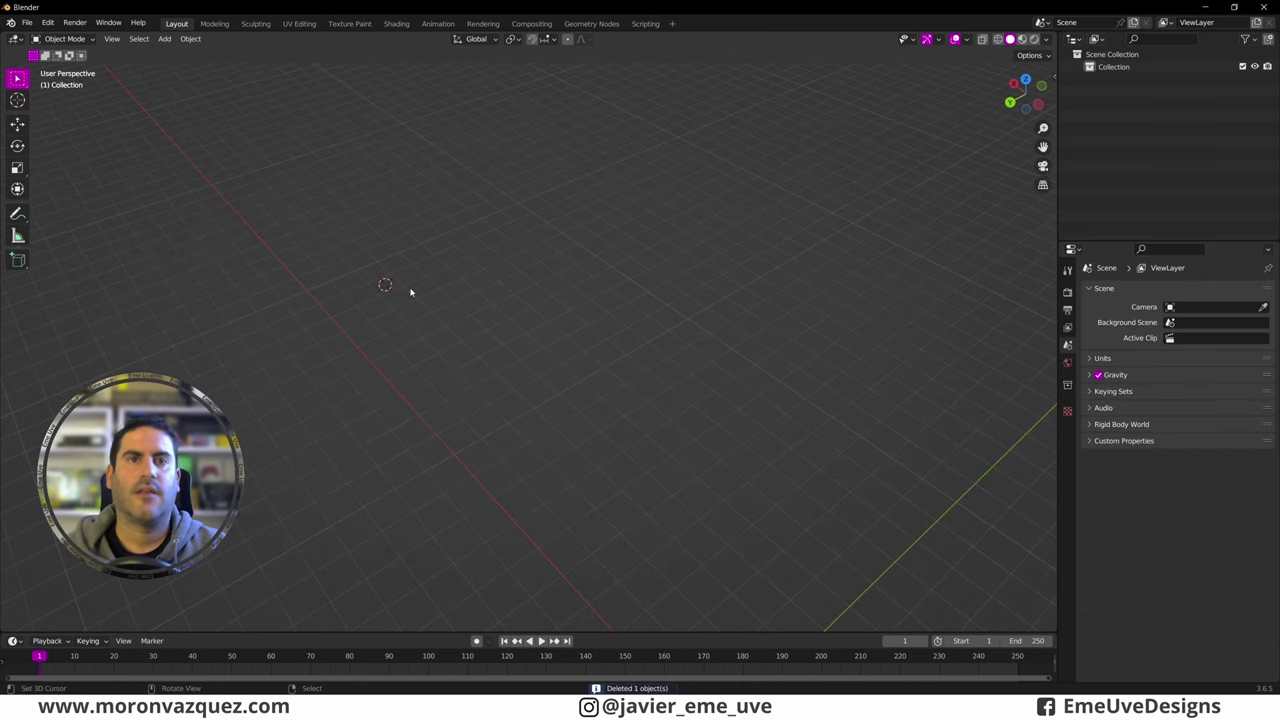
pyautogui.hotkey('shift', 'a')
pyautogui.moveTo(463, 540)
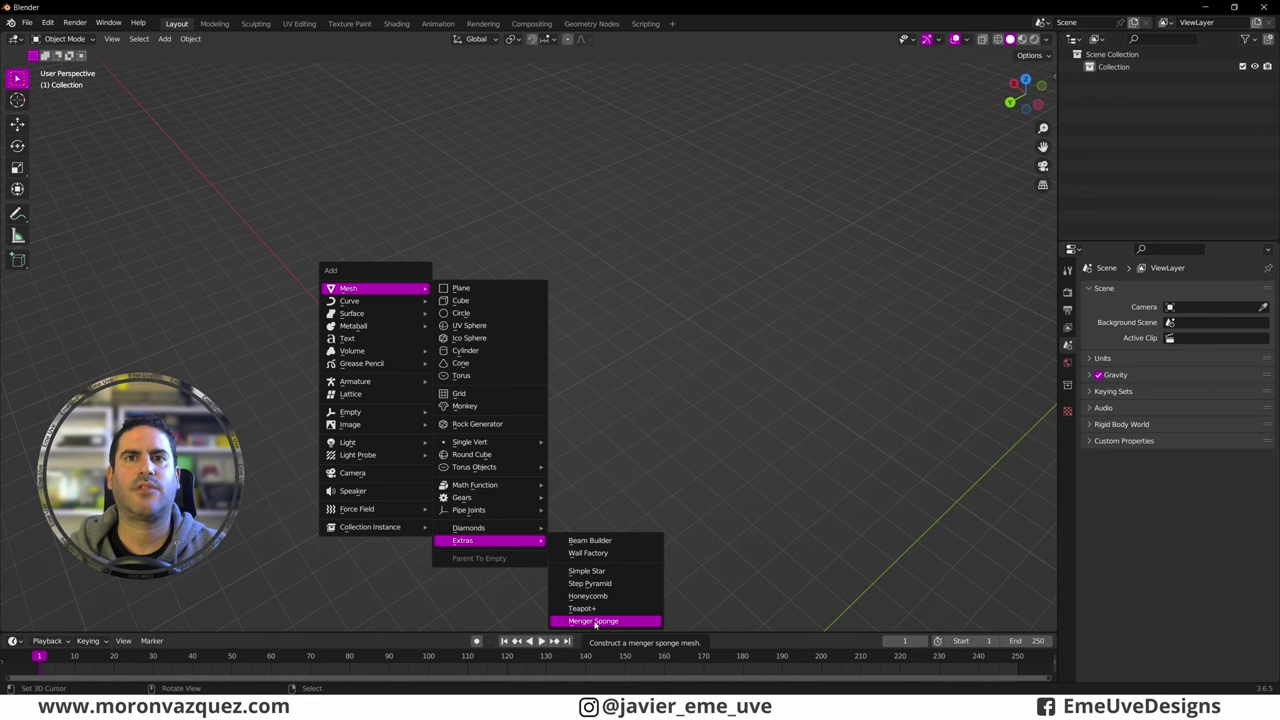
# Step: Add a level-1 Menger sponge cube and orbit around it
pyautogui.click(593, 624)
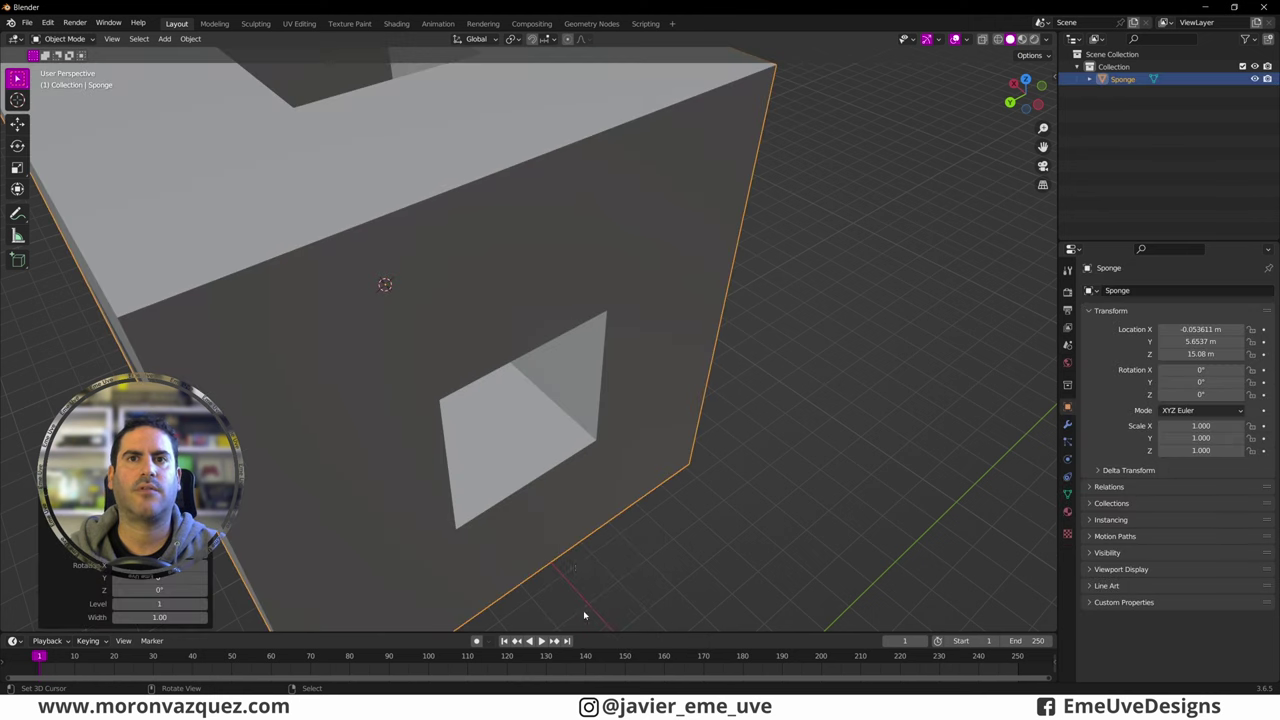
pyautogui.scroll(-5, 587, 403)
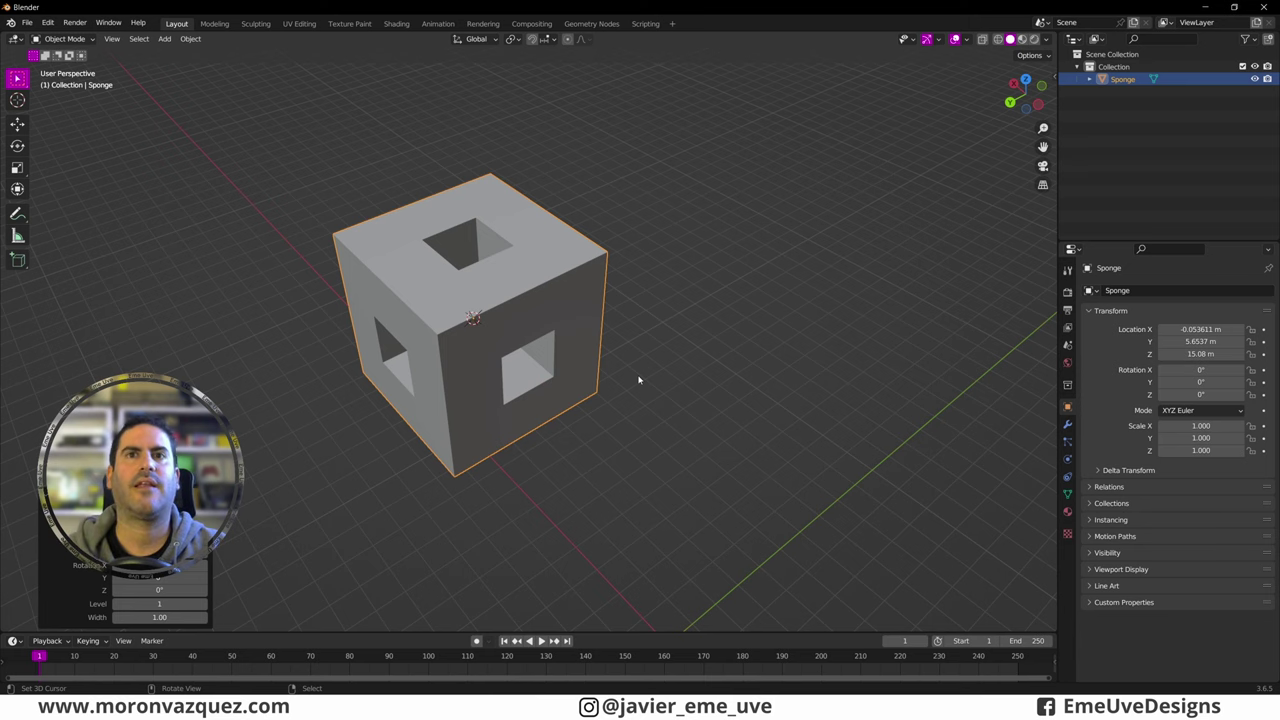
pyautogui.moveTo(600, 281)
pyautogui.mouseDown(button='middle')
pyautogui.moveTo(509, 325)
pyautogui.moveTo(504, 346)
pyautogui.moveTo(251, 415)
pyautogui.moveTo(474, 380)
pyautogui.mouseUp(button='middle')
# Step: Delete the sponge cube and bring up the Add menu's mesh list
pyautogui.scroll(3, 507, 344)
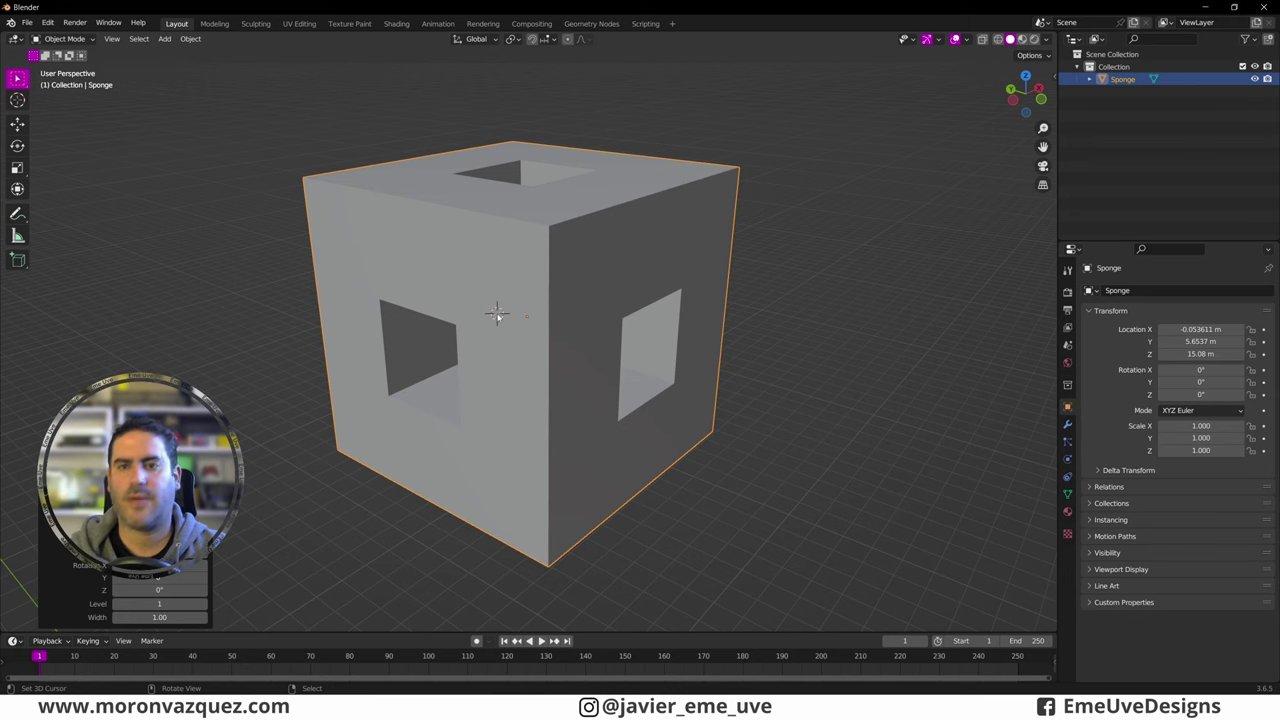
pyautogui.press('Delete')
pyautogui.hotkey('shift', 'a')
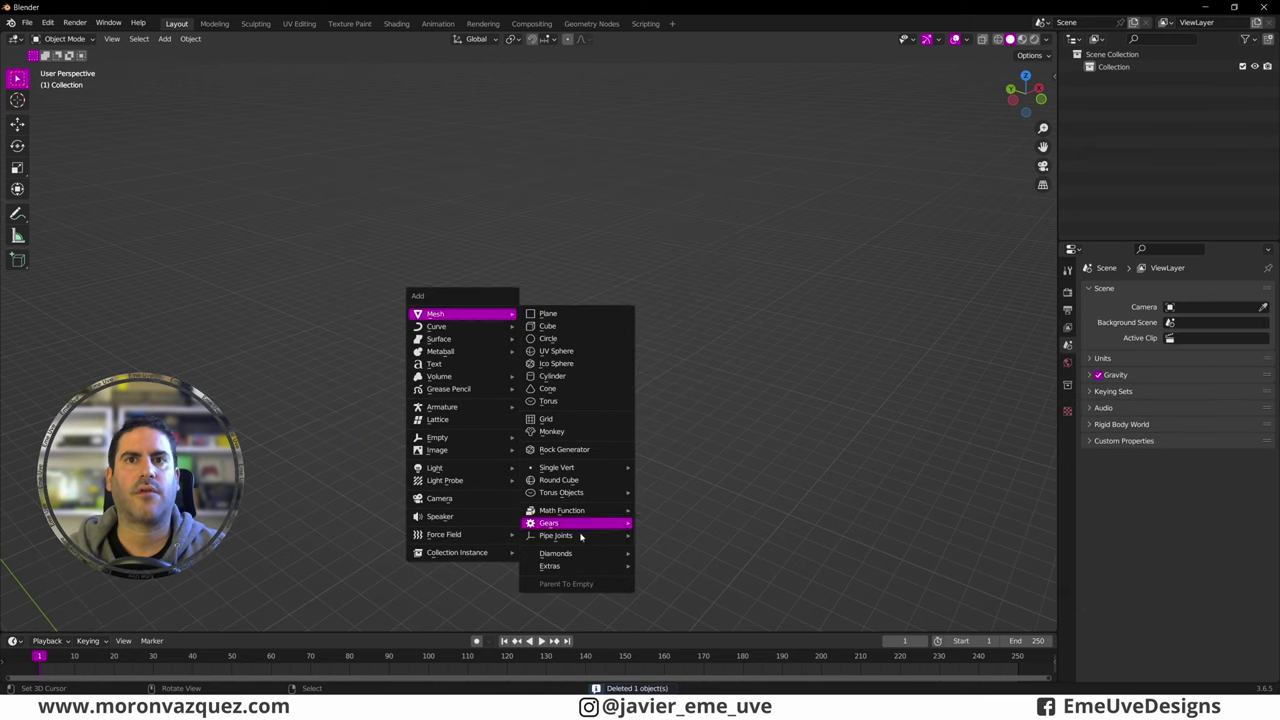
# Step: Add a new Menger sponge and move it left and slightly up along Z
pyautogui.moveTo(550, 566)
pyautogui.click(690, 638)
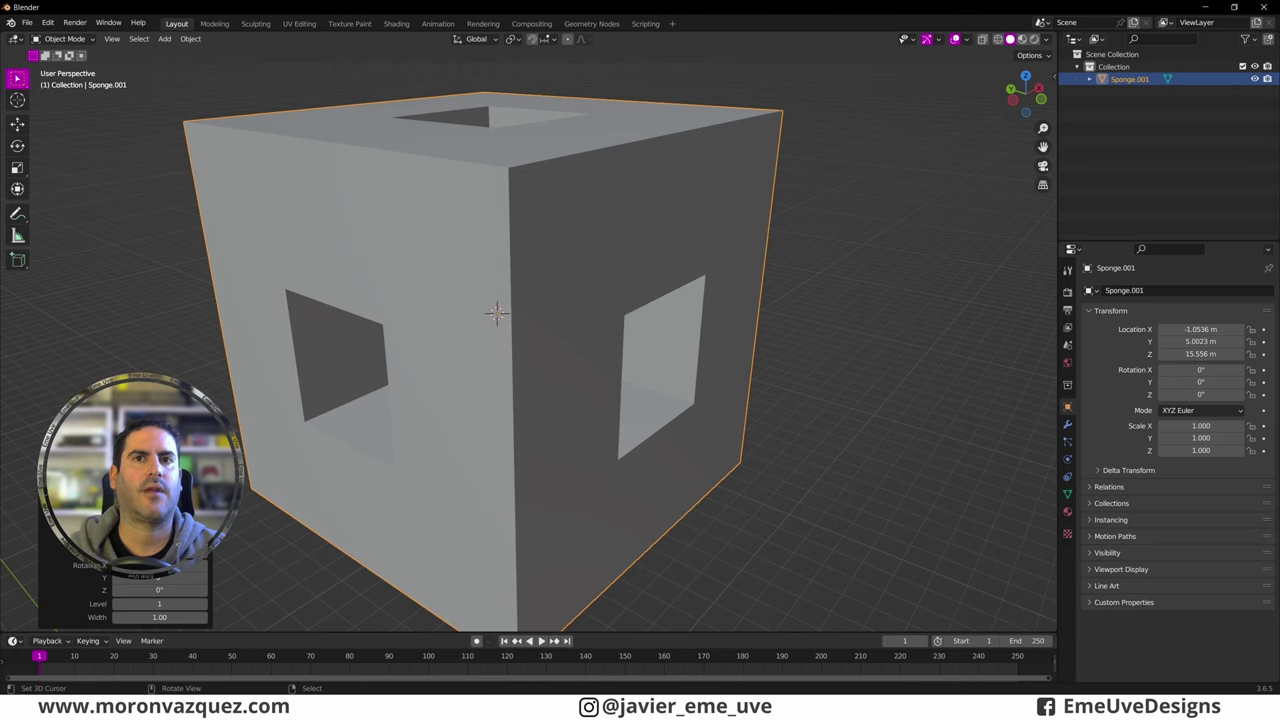
pyautogui.press('g')
pyautogui.click(429, 320)
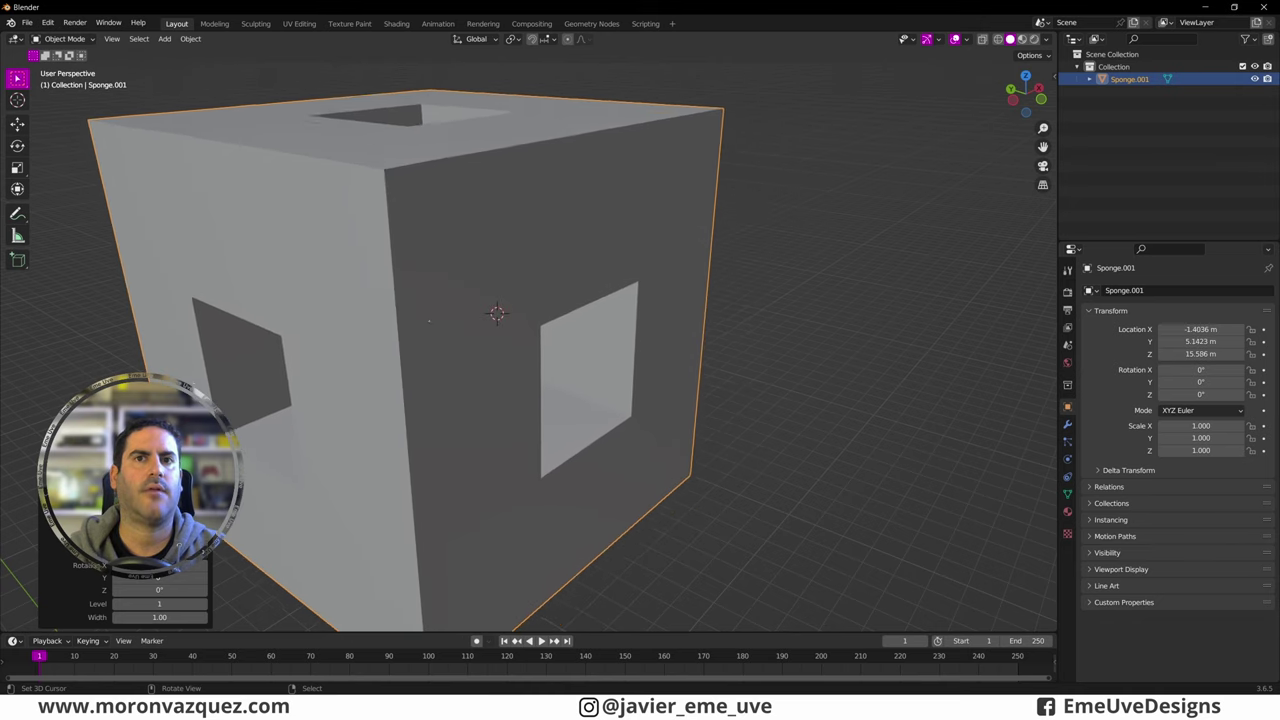
pyautogui.press('g')
pyautogui.press('z')
pyautogui.click(428, 310)
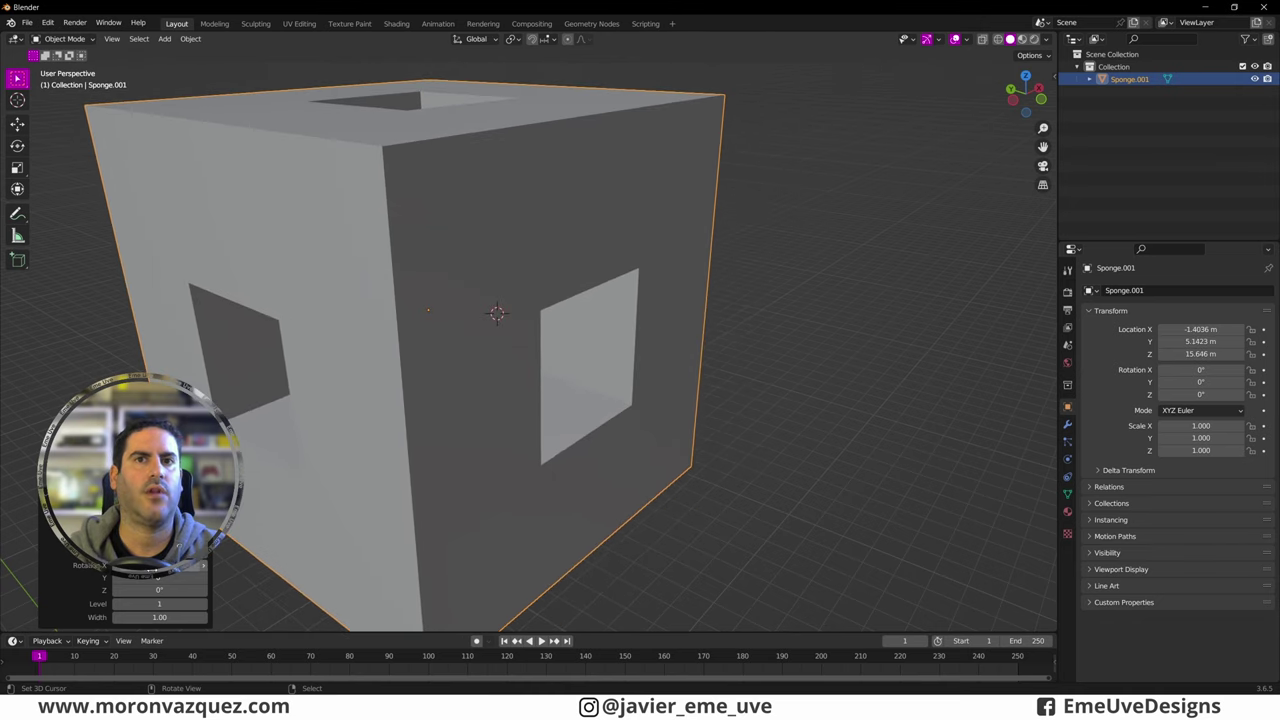
# Step: Drop the sponge Level to 0, then step it up through 1, 2, 3 to 4
pyautogui.moveTo(468, 468)
pyautogui.mouseDown(button='middle')
pyautogui.moveTo(443, 484)
pyautogui.moveTo(530, 470)
pyautogui.mouseUp(button='middle')
pyautogui.scroll(-4, 447, 476)
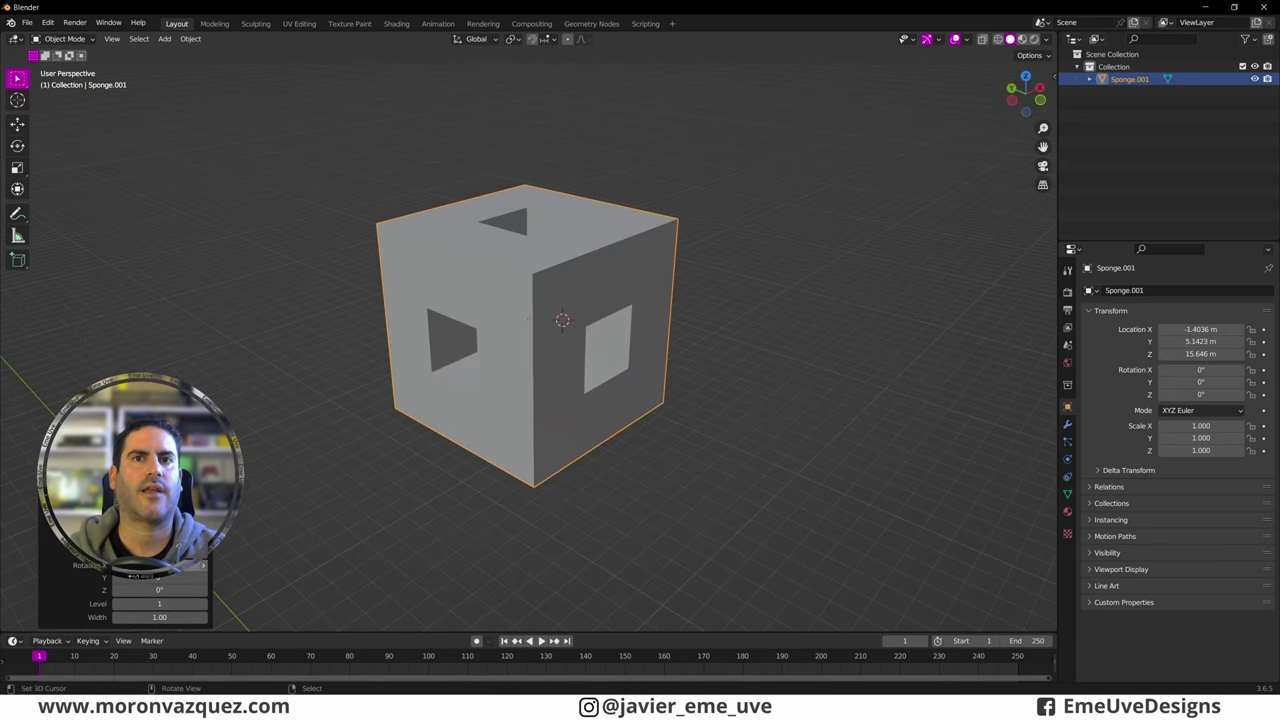
pyautogui.click(117, 604)
pyautogui.moveTo(409, 447)
pyautogui.mouseDown(button='middle')
pyautogui.moveTo(502, 447)
pyautogui.moveTo(508, 431)
pyautogui.mouseUp(button='middle')
pyautogui.moveTo(577, 386); pyautogui.dragTo(577, 377, button='middle')
pyautogui.scroll(3, 579, 378)
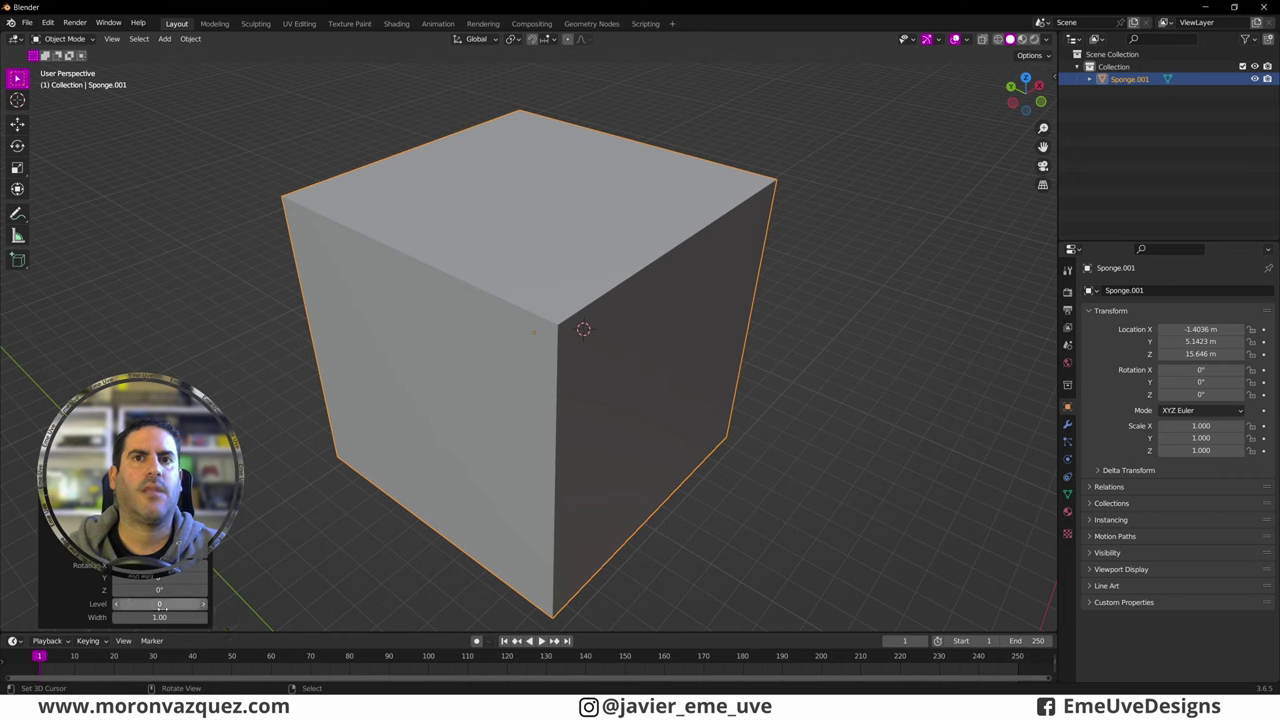
pyautogui.click(204, 607)
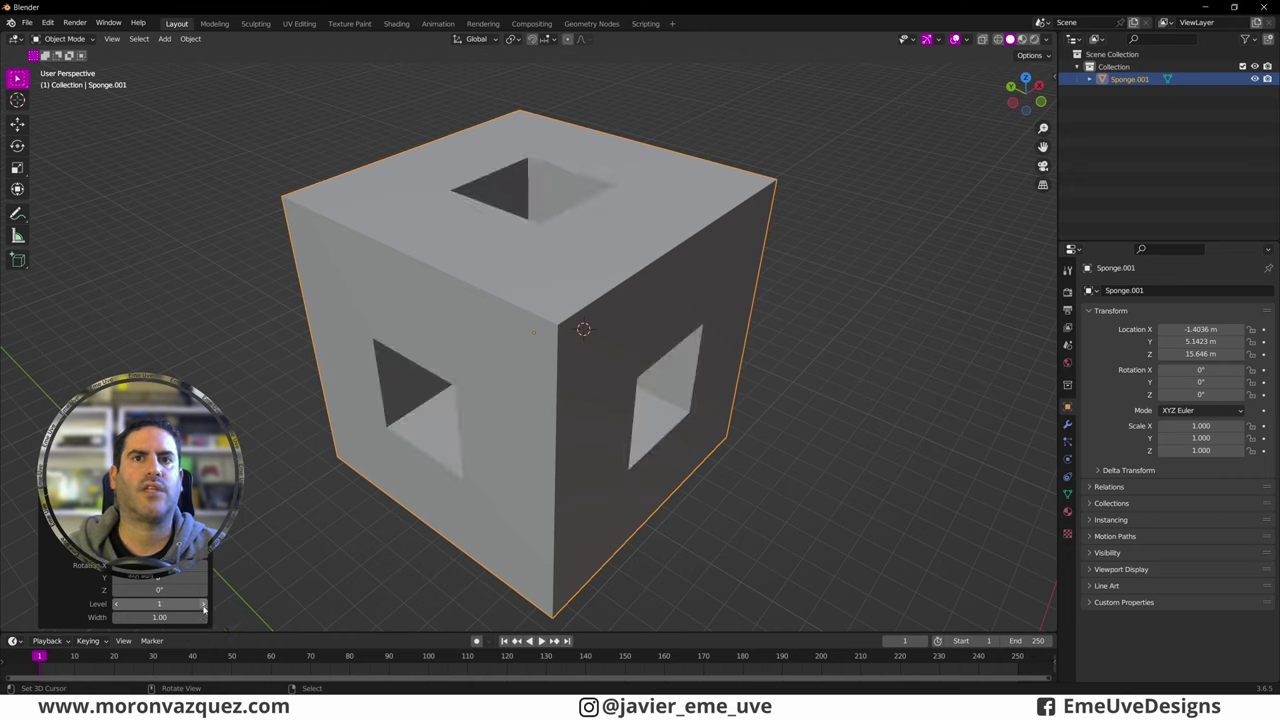
pyautogui.click(204, 607)
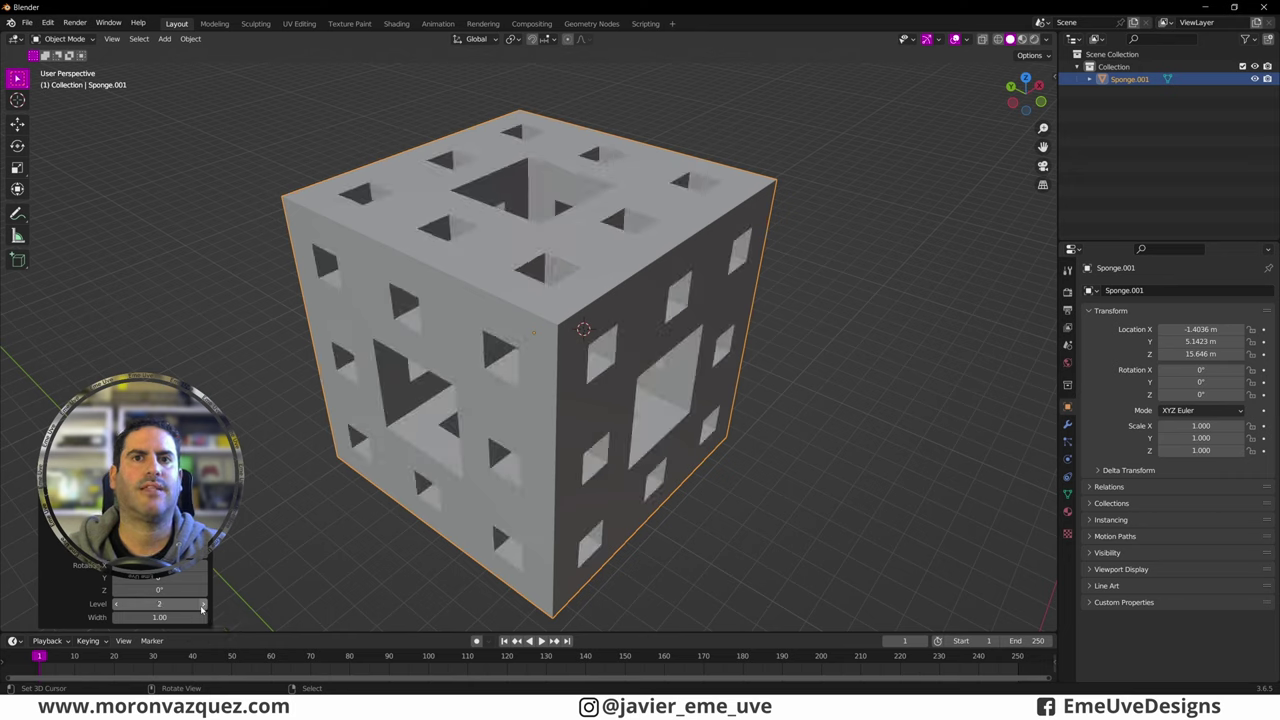
pyautogui.click(204, 607)
pyautogui.moveTo(310, 330); pyautogui.dragTo(418, 370, button='middle')
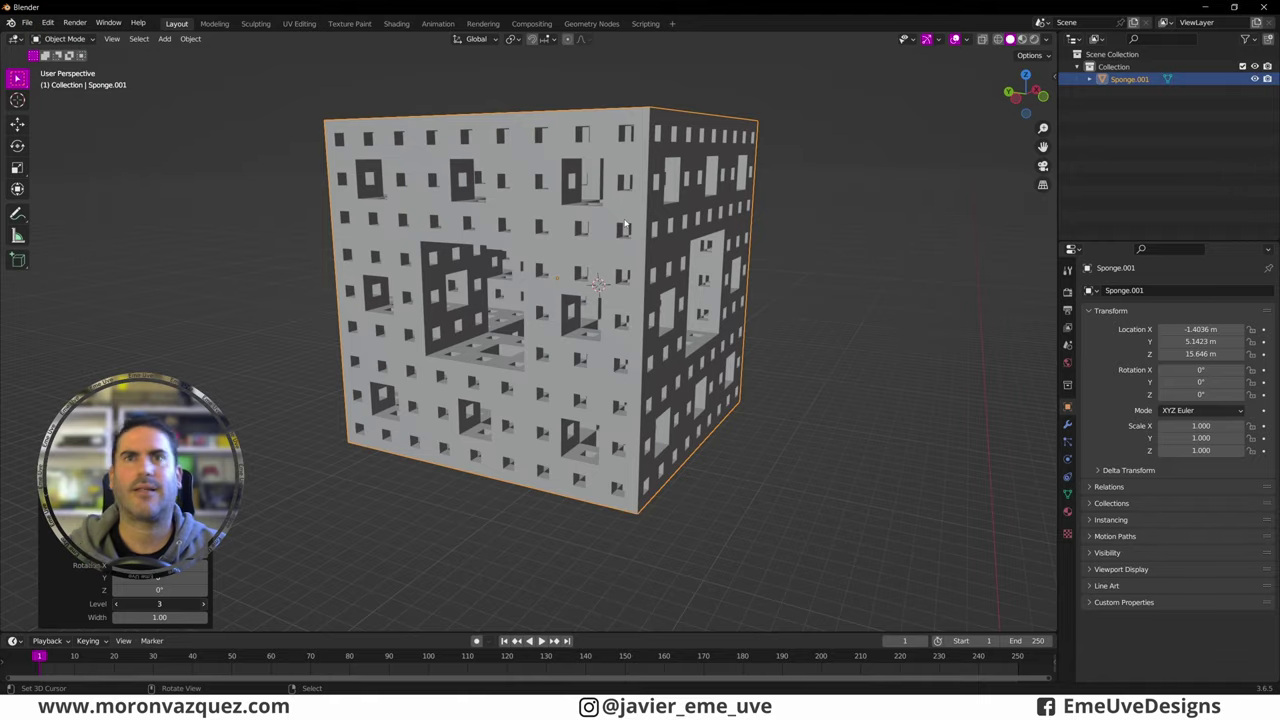
pyautogui.click(203, 603)
# Step: Look around inside the dense level-4 sponge, then delete it
pyautogui.scroll(5, 470, 283)
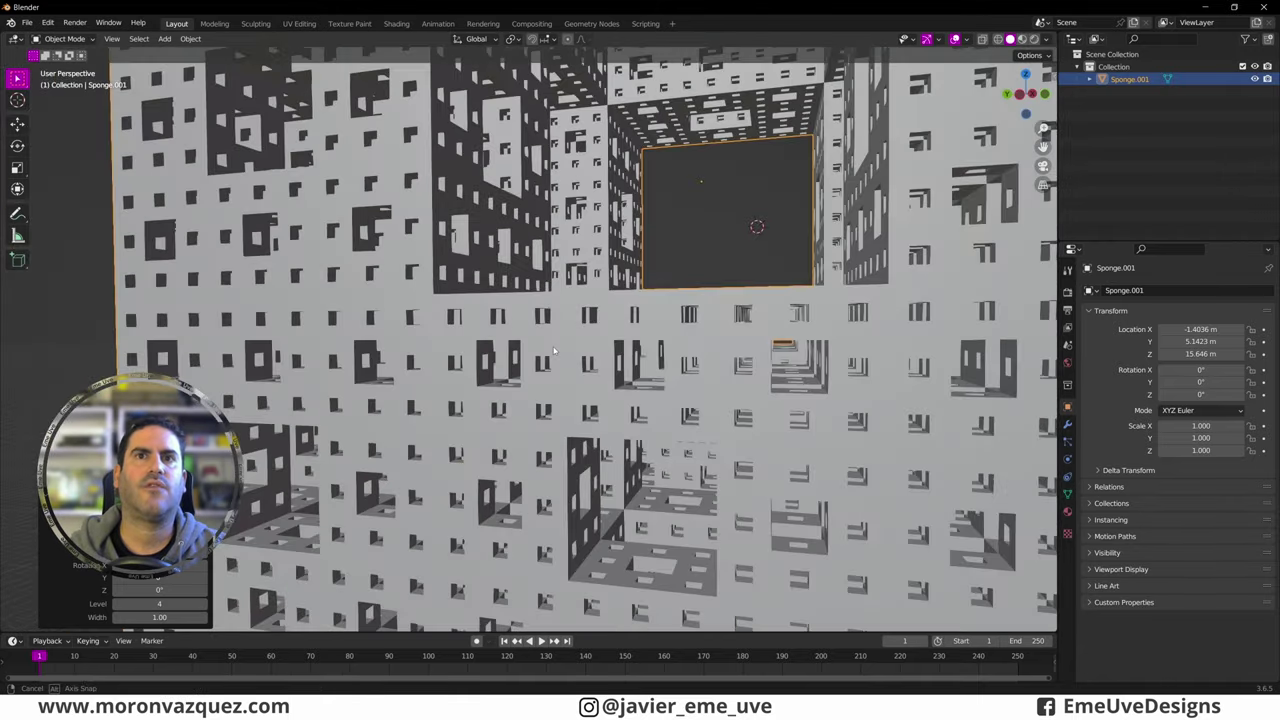
pyautogui.moveTo(470, 283)
pyautogui.mouseDown(button='middle')
pyautogui.moveTo(542, 368)
pyautogui.moveTo(542, 430)
pyautogui.mouseUp(button='middle')
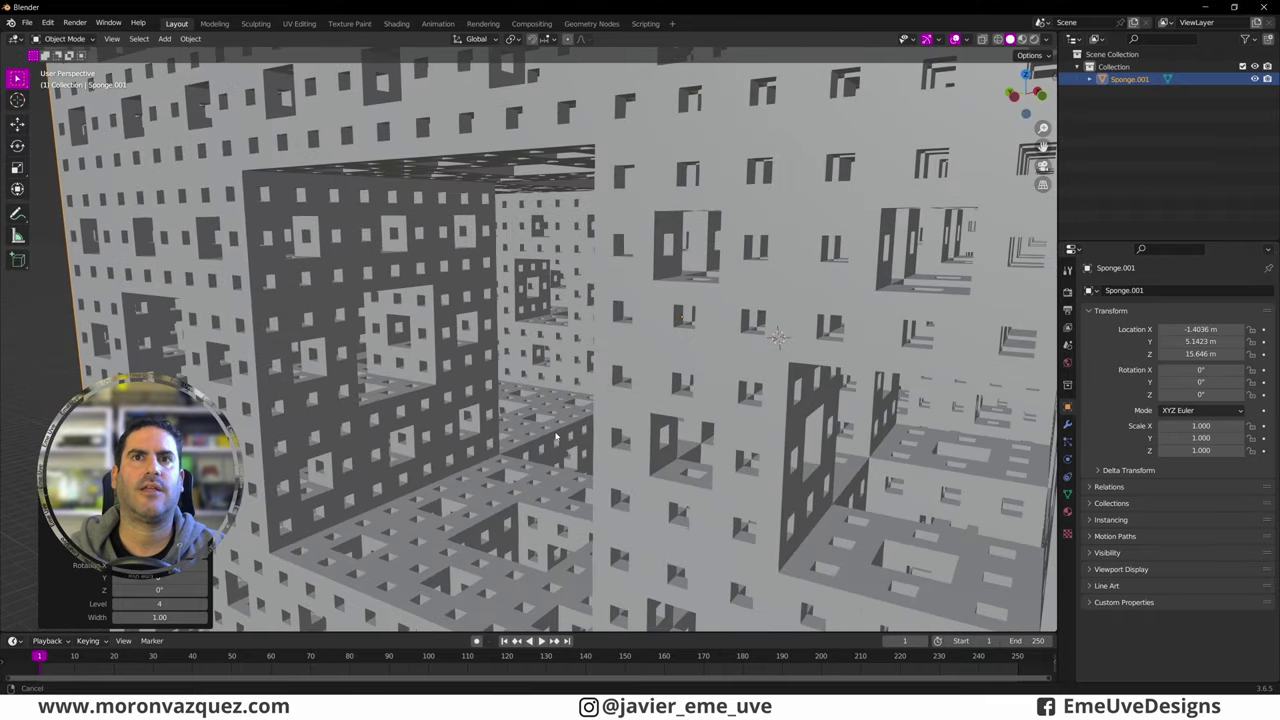
pyautogui.moveTo(557, 437)
pyautogui.mouseDown(button='middle')
pyautogui.moveTo(600, 359)
pyautogui.moveTo(568, 420)
pyautogui.mouseUp(button='middle')
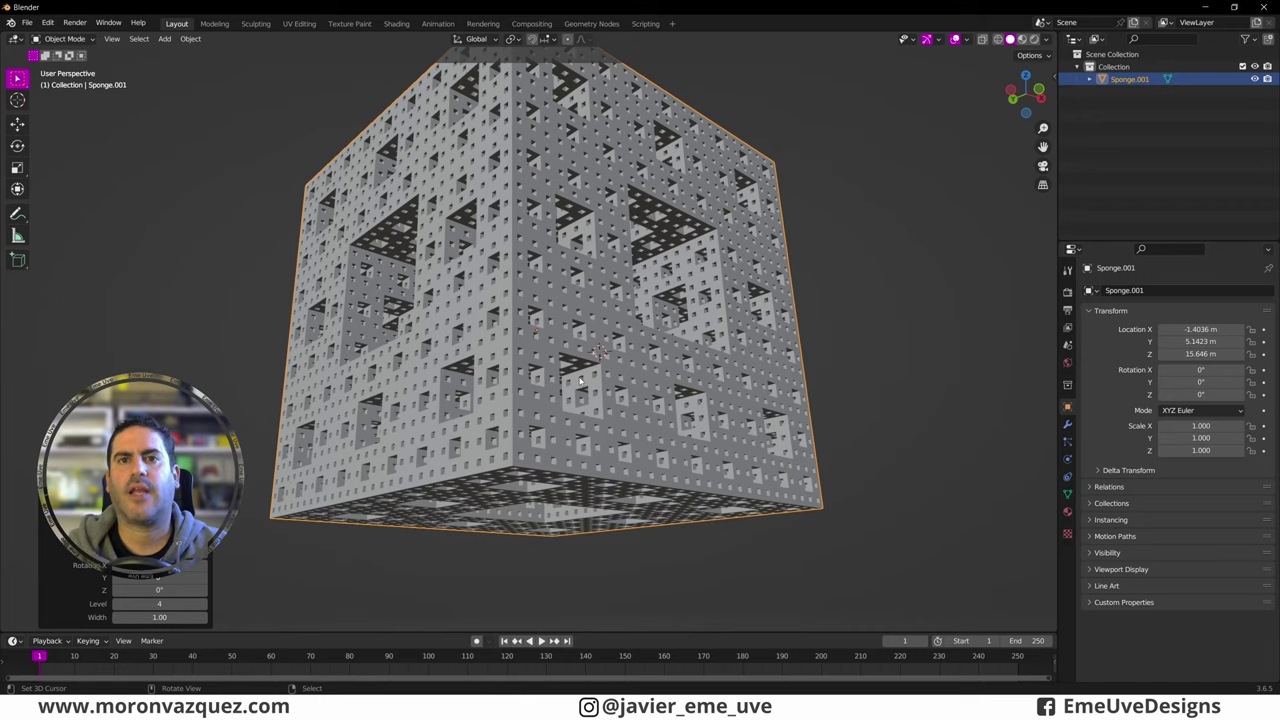
pyautogui.press('Delete')
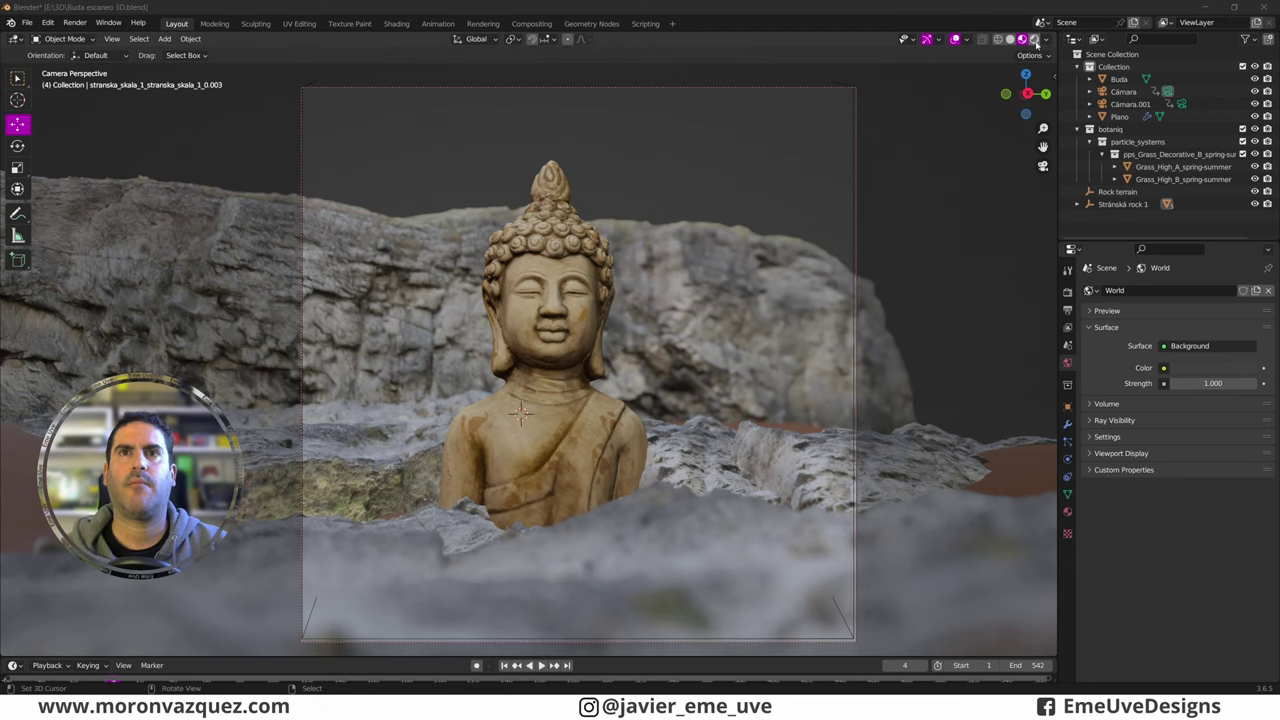
# Step: Switch to Rendered shading and make the world background colour pure white
pyautogui.click(1035, 40)
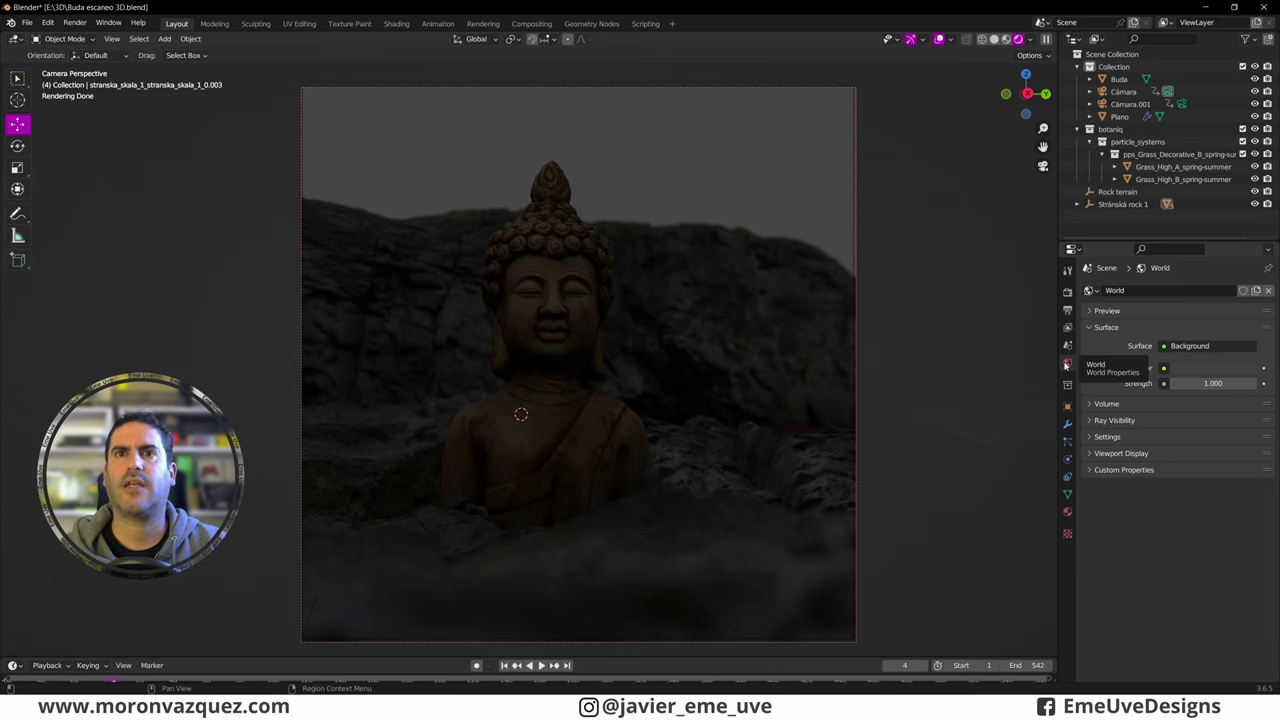
pyautogui.click(1193, 370)
pyautogui.moveTo(1247, 256); pyautogui.dragTo(1247, 192)
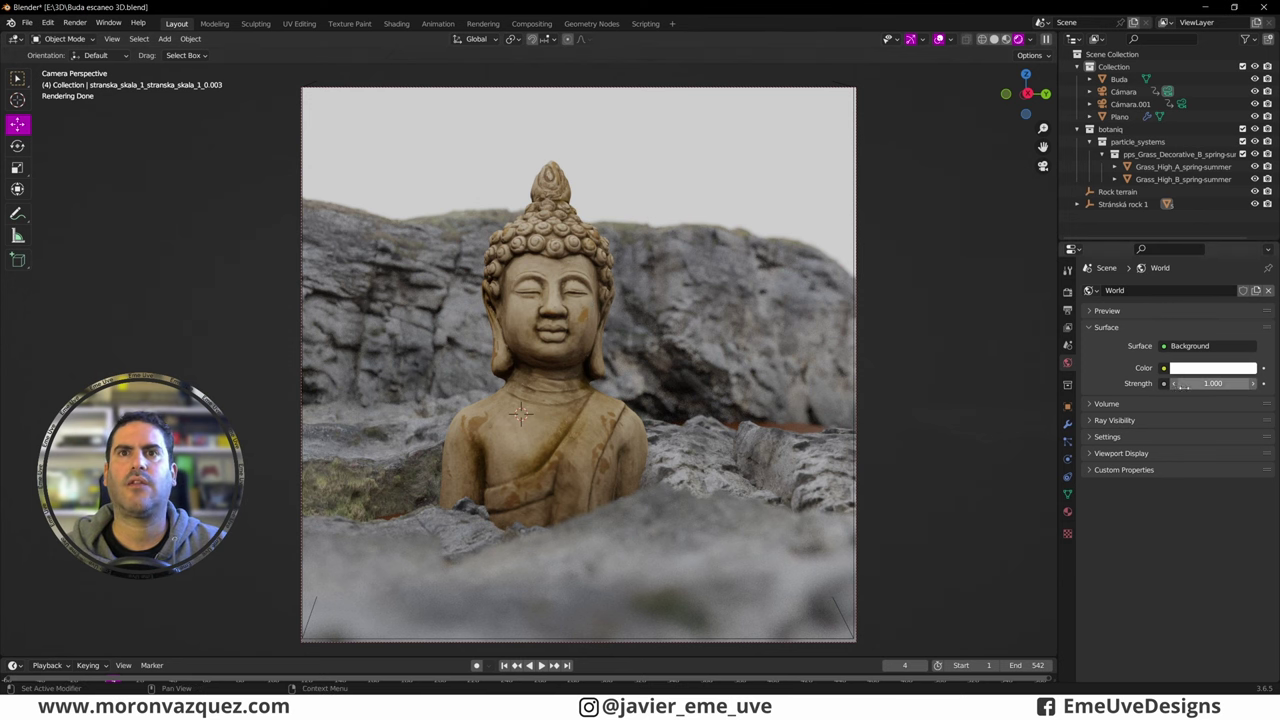
# Step: Set the world background Strength to 3.3
pyautogui.click(1210, 383)
pyautogui.write('27.8')
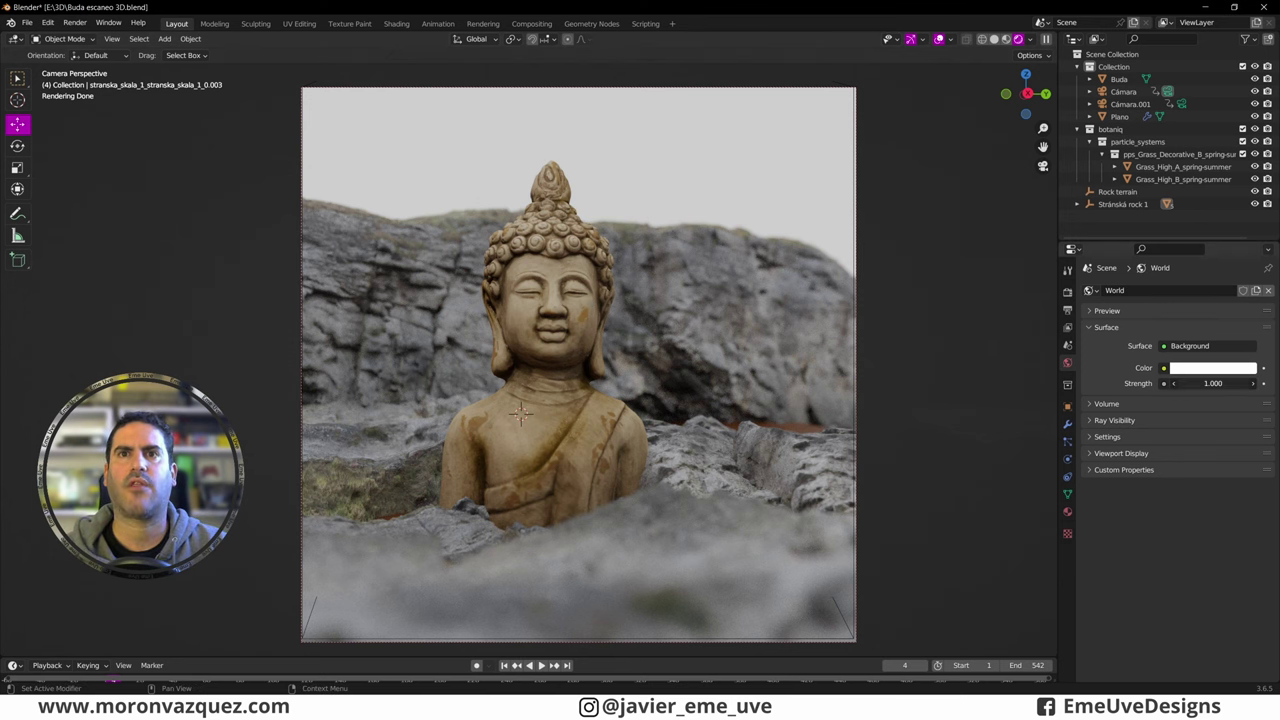
pyautogui.press('Return')
pyautogui.moveTo(1212, 383); pyautogui.dragTo(1175, 383)
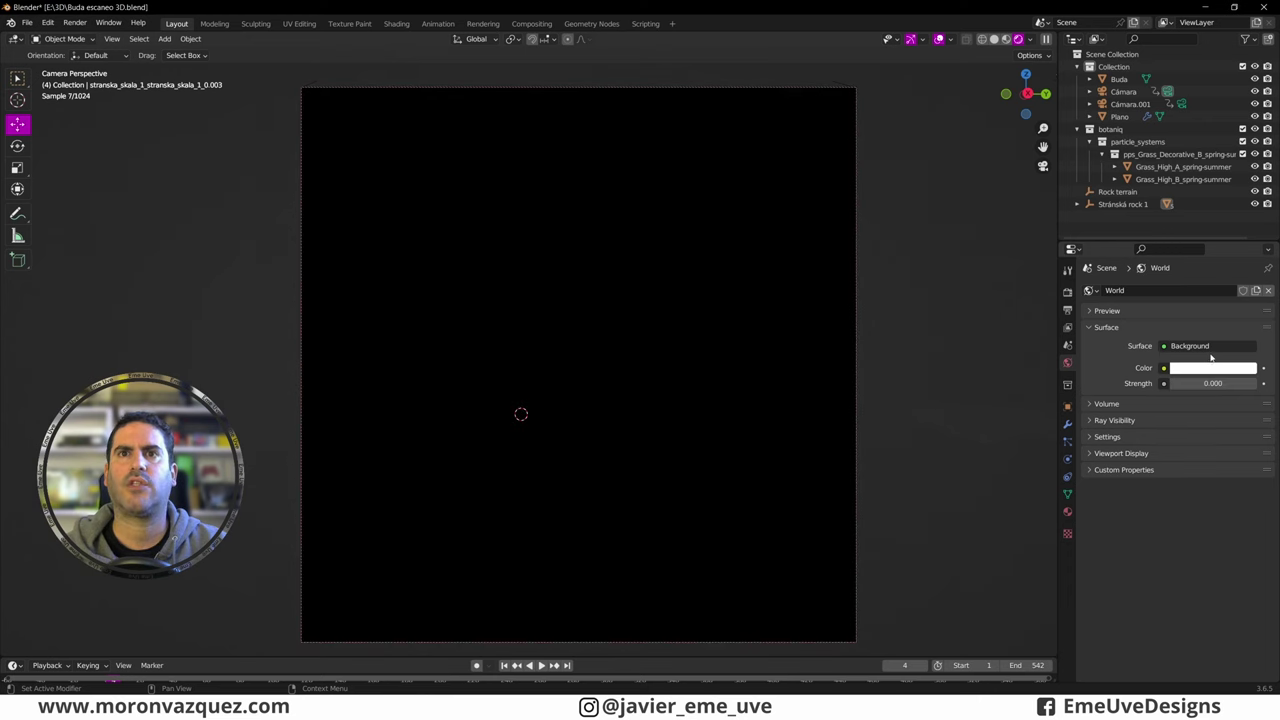
pyautogui.click(1212, 383)
pyautogui.write('3.3')
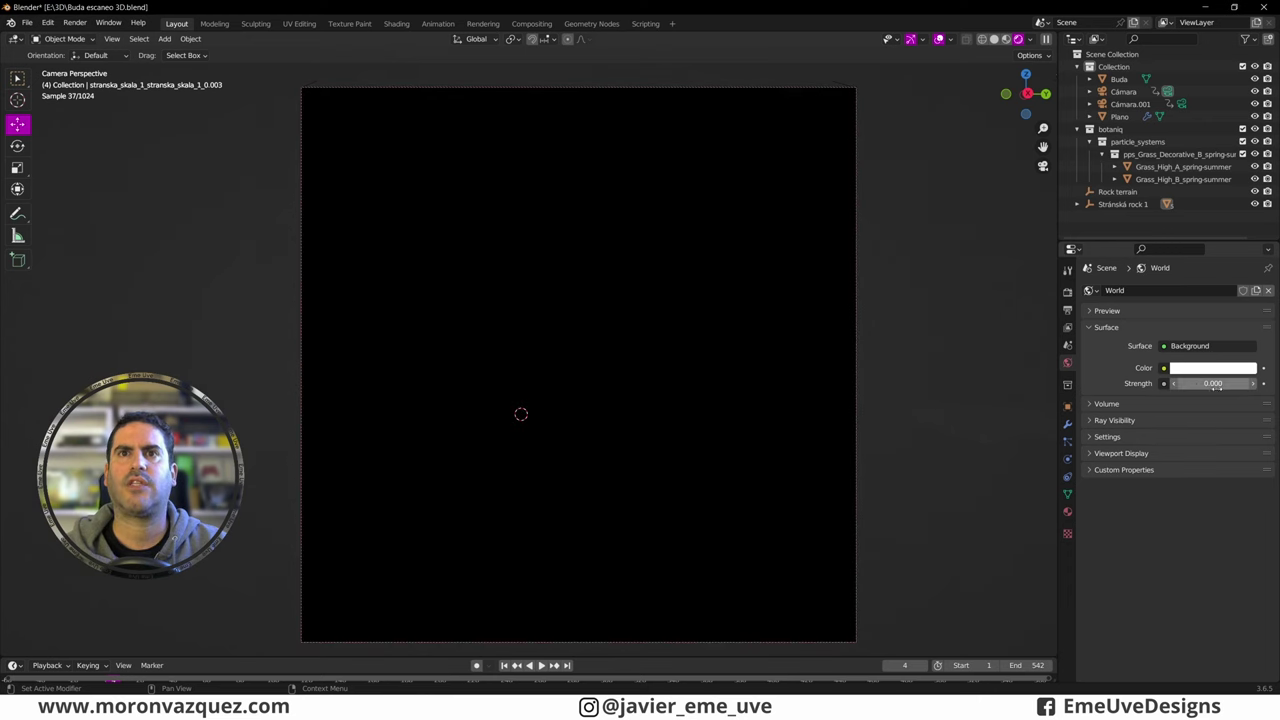
pyautogui.press('Return')
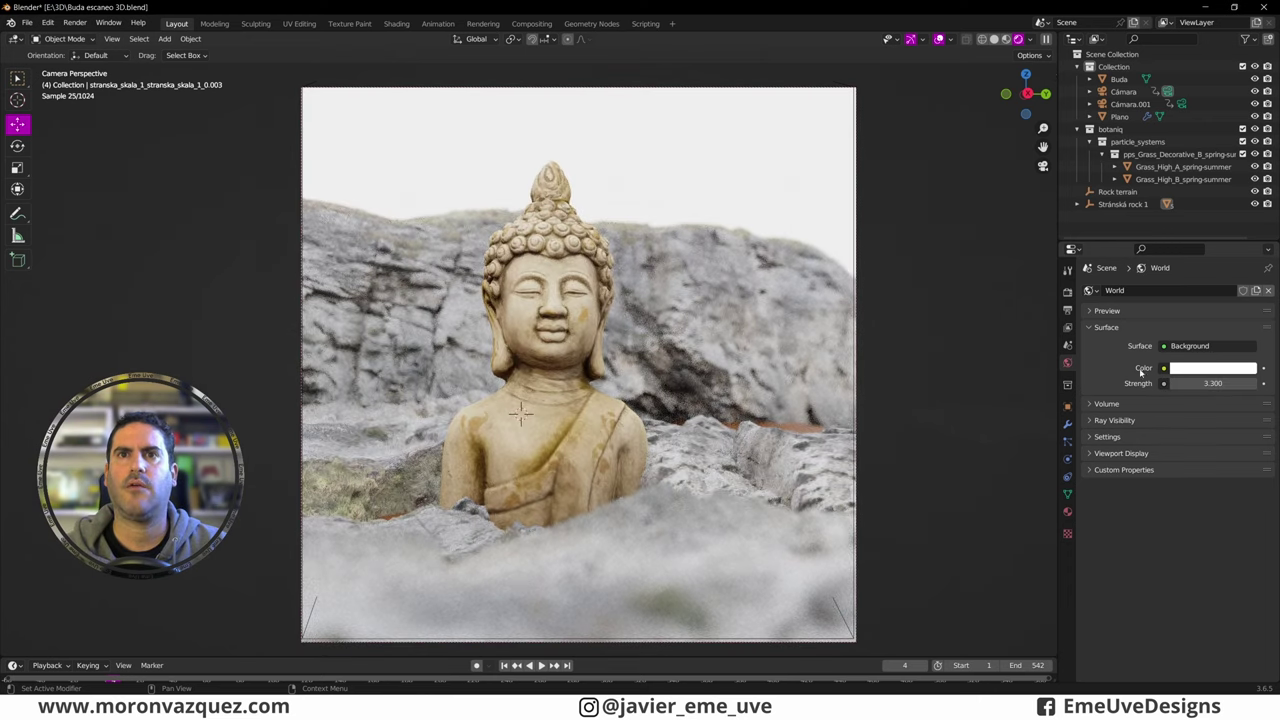
pyautogui.click(1164, 369)
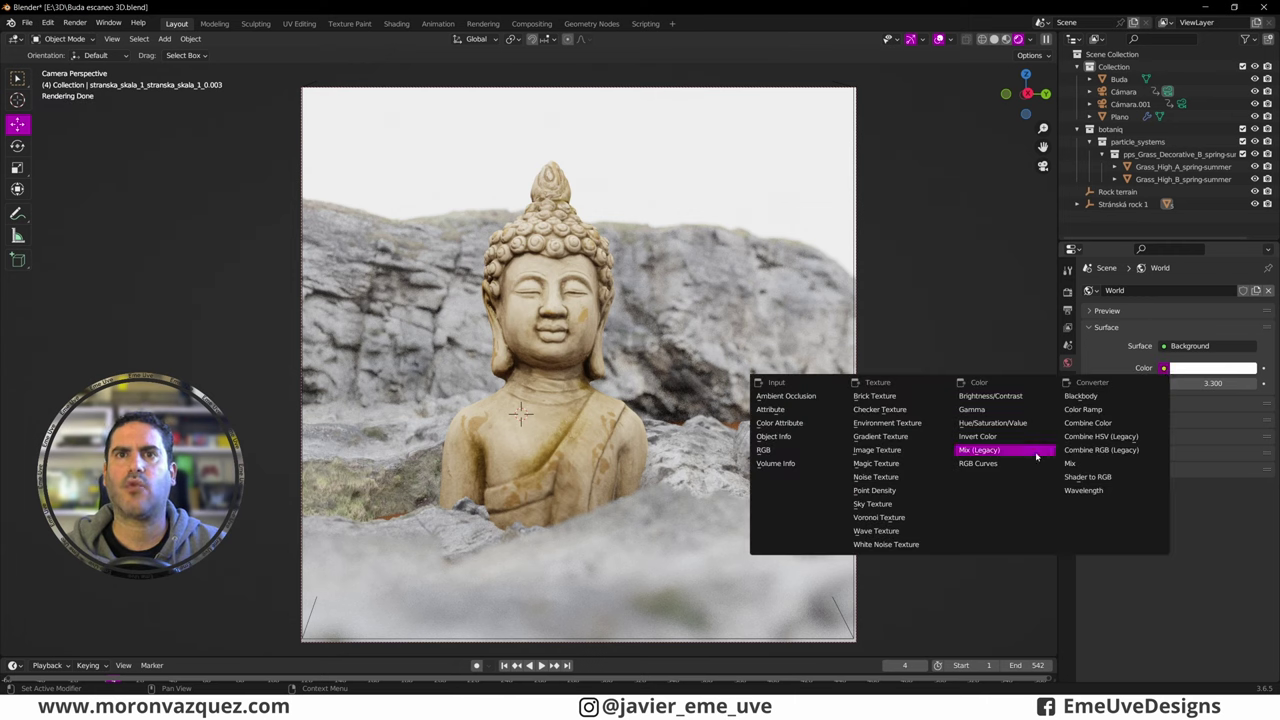
# Step: Drive the world colour with a Sky Texture and reset Strength to 1
pyautogui.click(880, 505)
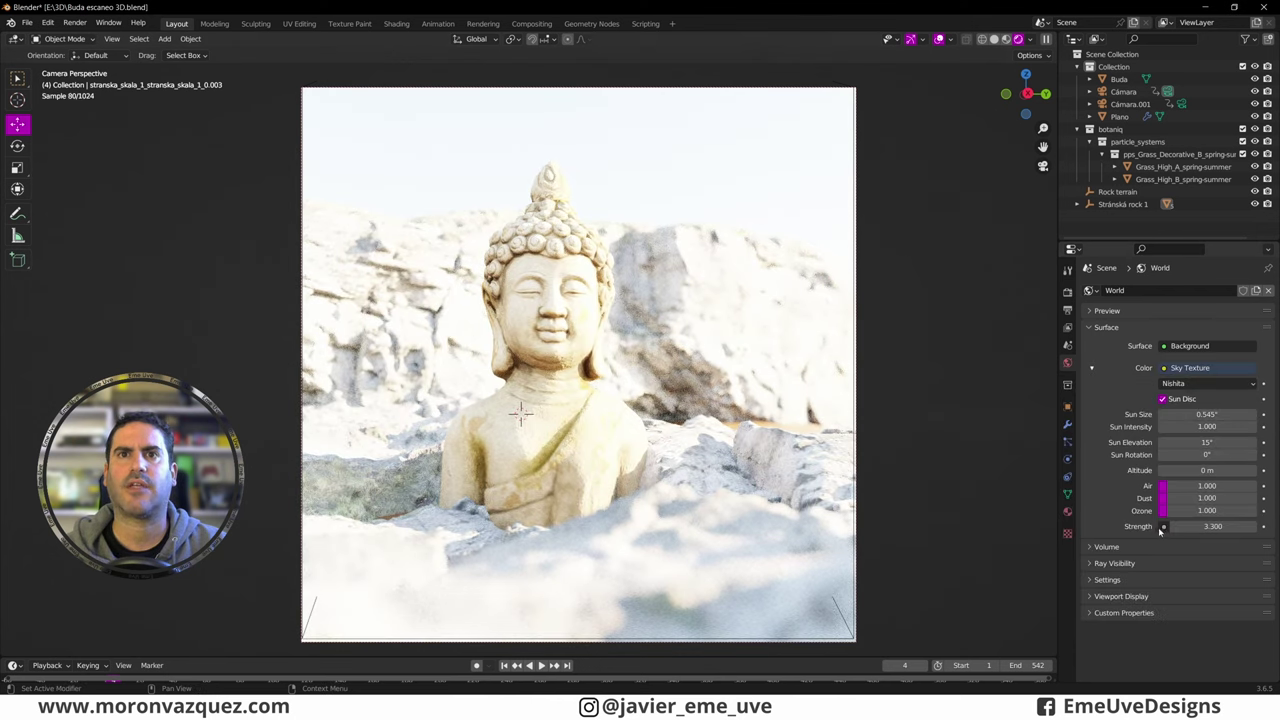
pyautogui.press('BackSpace')
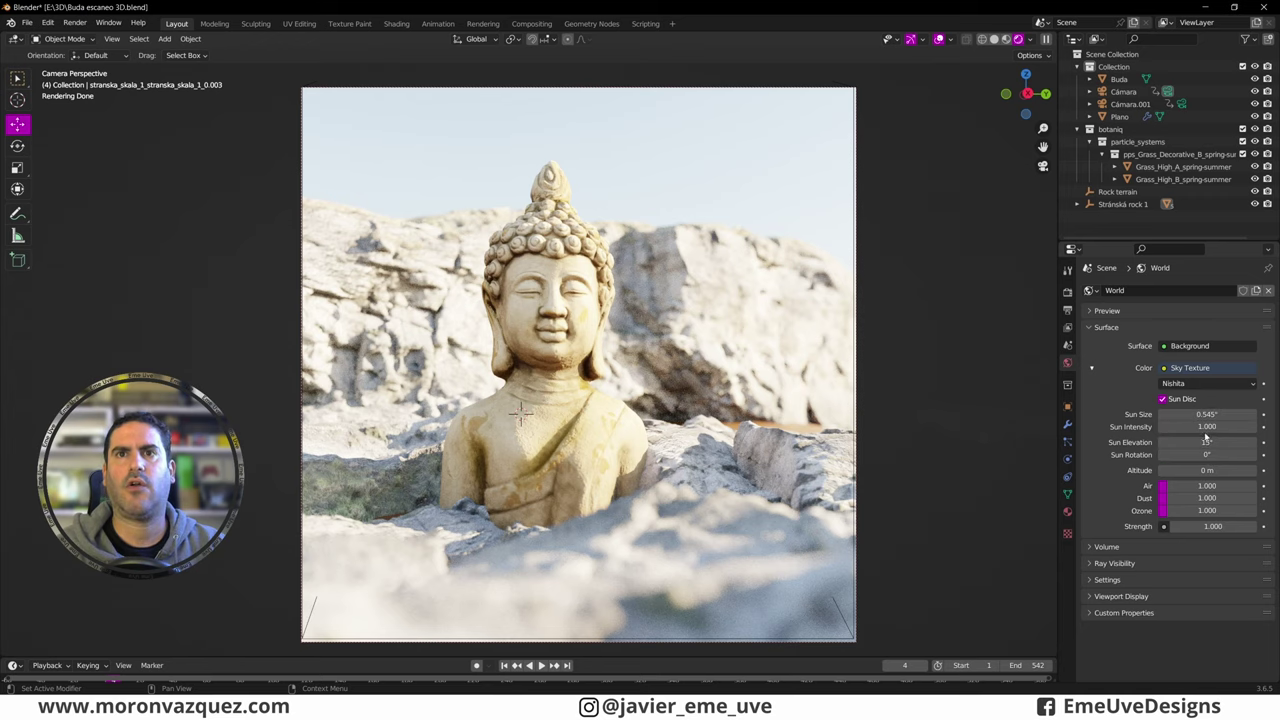
# Step: Set the sky's Sun Intensity to 4.6
pyautogui.moveTo(1207, 426); pyautogui.dragTo(1240, 426)
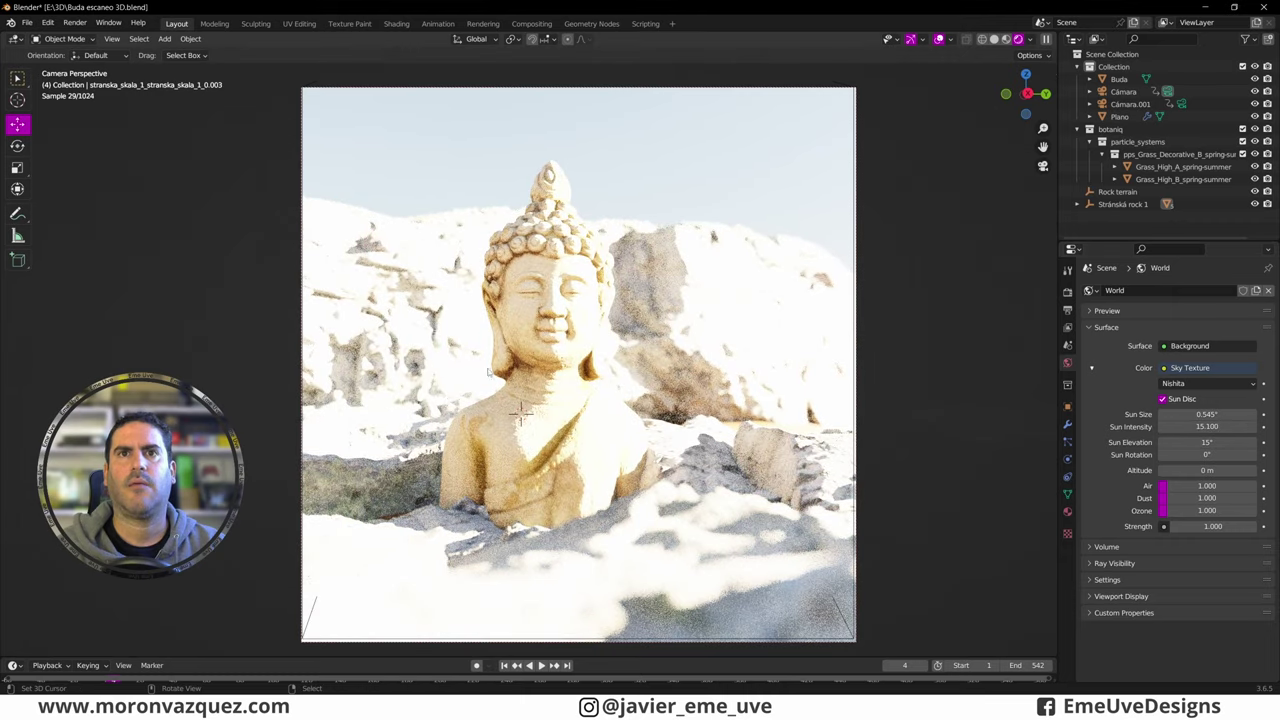
pyautogui.click(1207, 426)
pyautogui.write('3.8')
pyautogui.press('Return')
pyautogui.click(1252, 426)
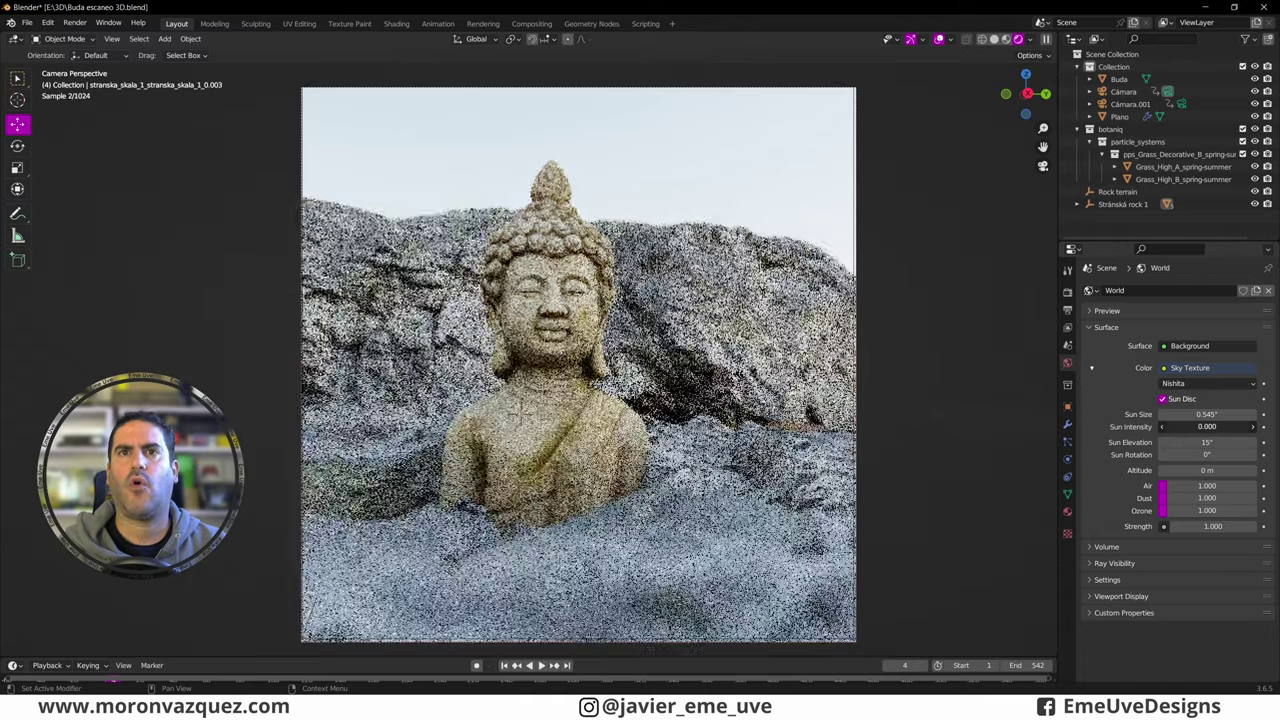
pyautogui.click(1252, 426)
pyautogui.click(1252, 426)
pyautogui.click(1252, 426)
pyautogui.click(1252, 426)
pyautogui.click(1252, 426)
pyautogui.click(1252, 426)
# Step: Sweep the sun elevation through the horizon and up past overhead to about 195°
pyautogui.moveTo(1205, 442); pyautogui.dragTo(1165, 442)
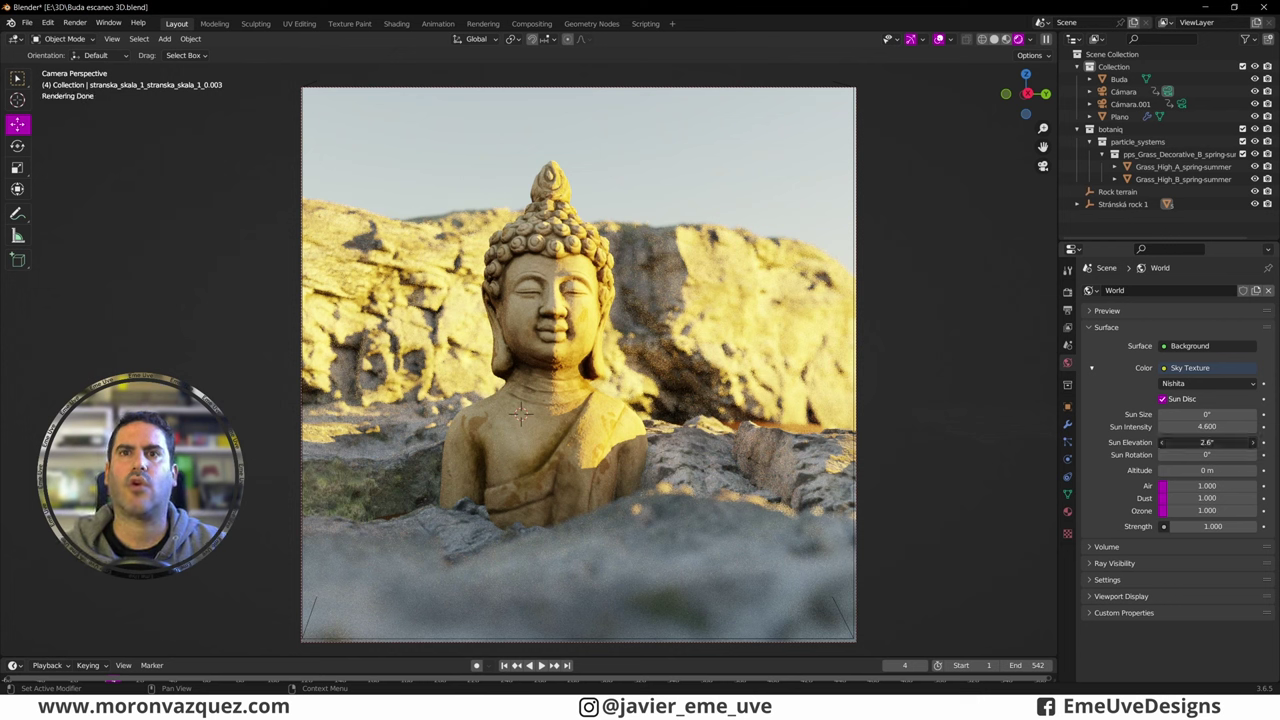
pyautogui.moveTo(1200, 442); pyautogui.dragTo(1194, 442)
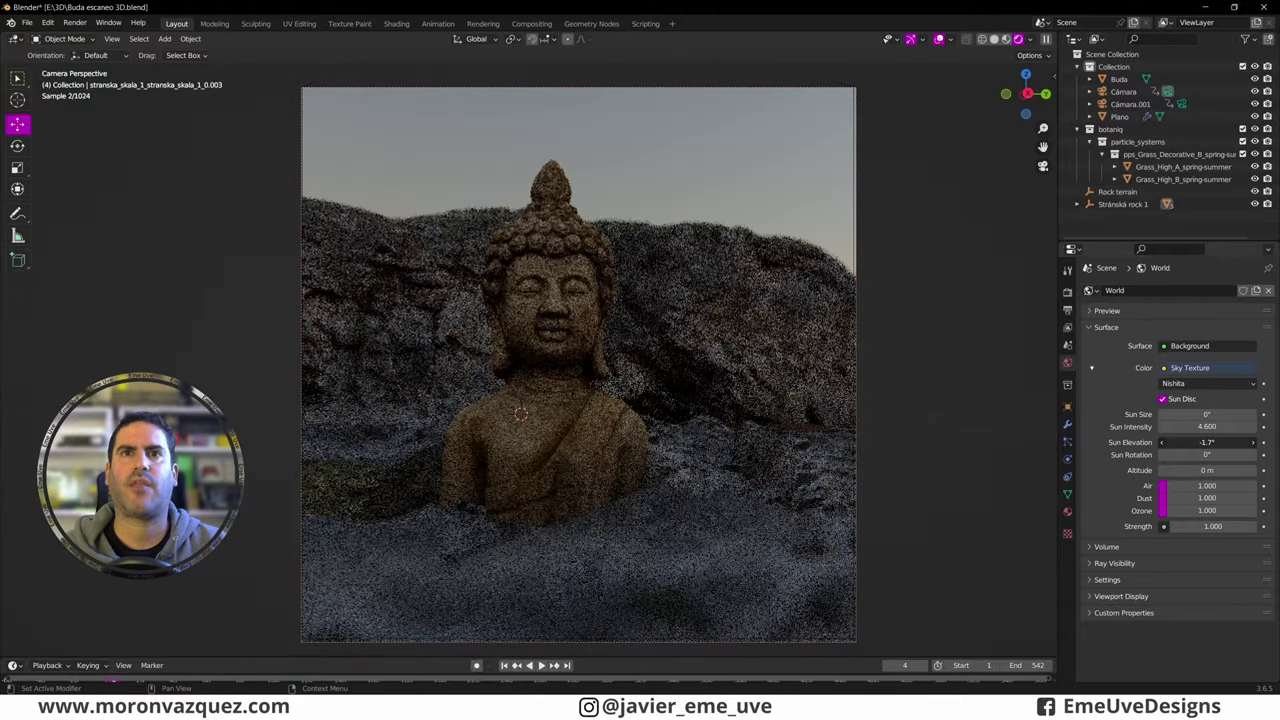
pyautogui.moveTo(1194, 442); pyautogui.dragTo(1205, 442)
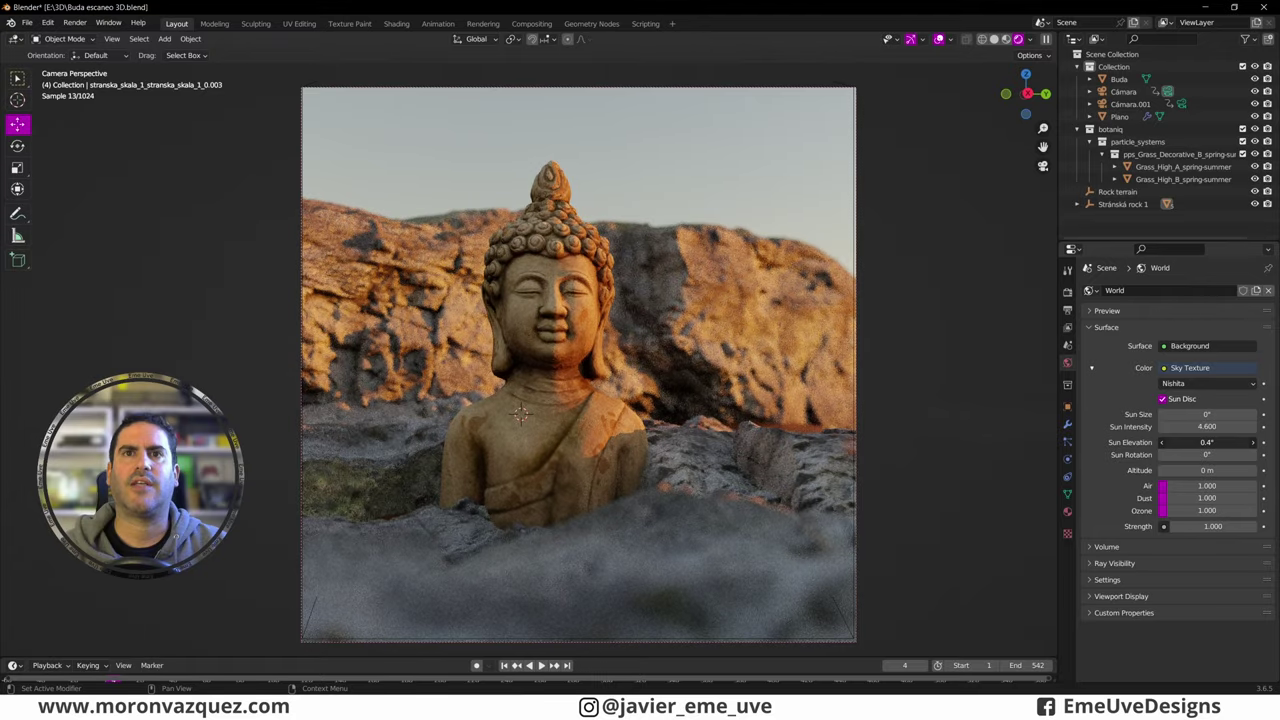
pyautogui.moveTo(1205, 442)
pyautogui.mouseDown()
pyautogui.moveTo(1262, 442)
pyautogui.moveTo(1250, 442)
pyautogui.mouseUp()
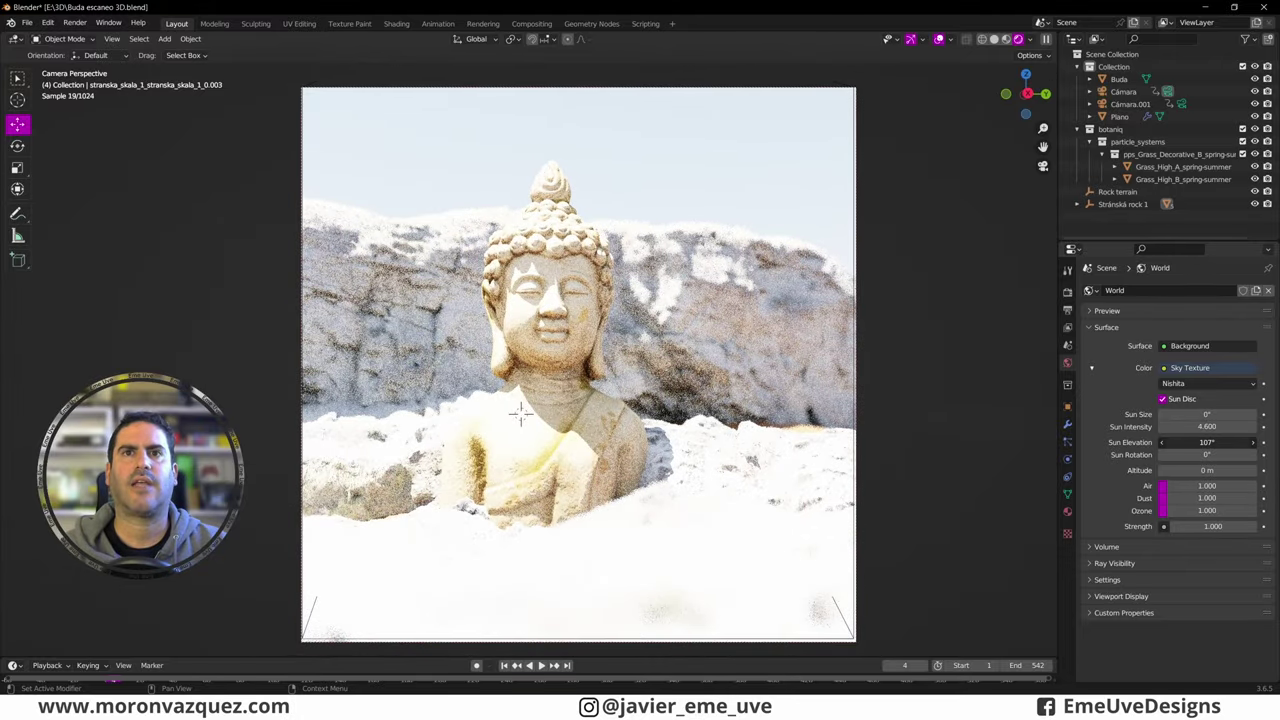
pyautogui.moveTo(1207, 442); pyautogui.dragTo(1245, 442)
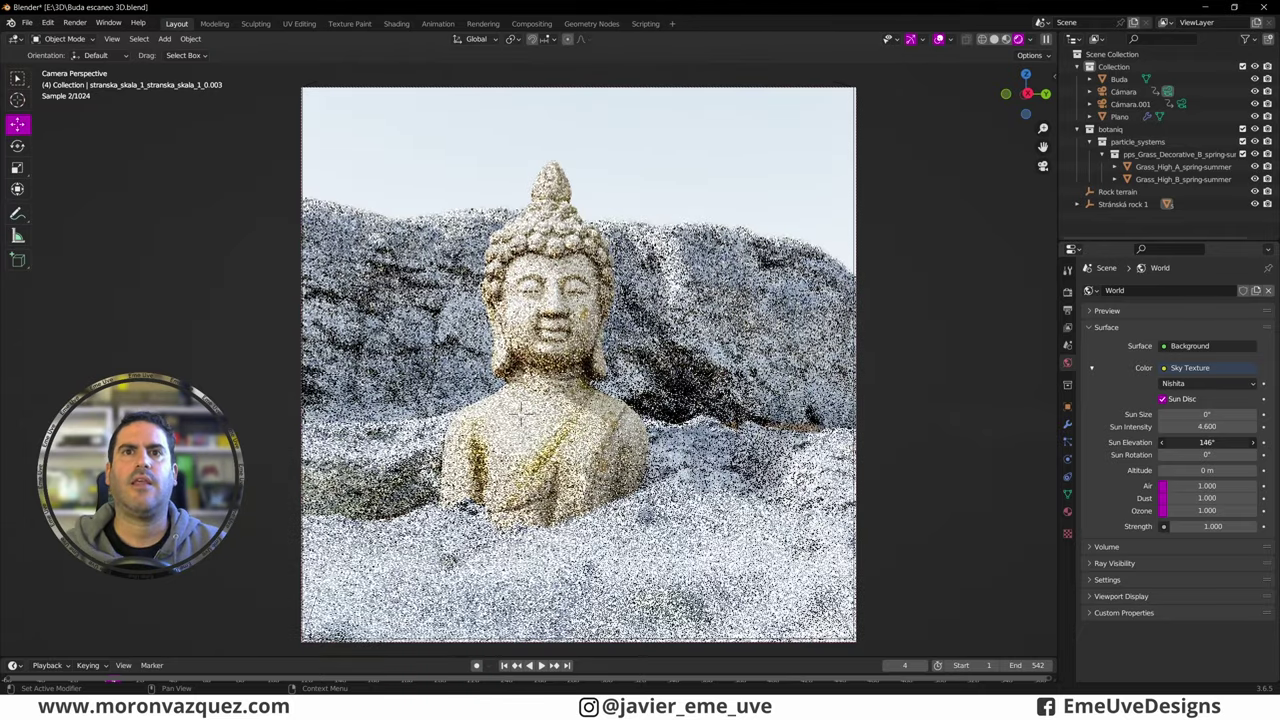
pyautogui.moveTo(1207, 442)
pyautogui.mouseDown()
pyautogui.moveTo(1240, 442)
pyautogui.moveTo(1195, 442)
pyautogui.moveTo(1265, 454)
pyautogui.mouseUp()
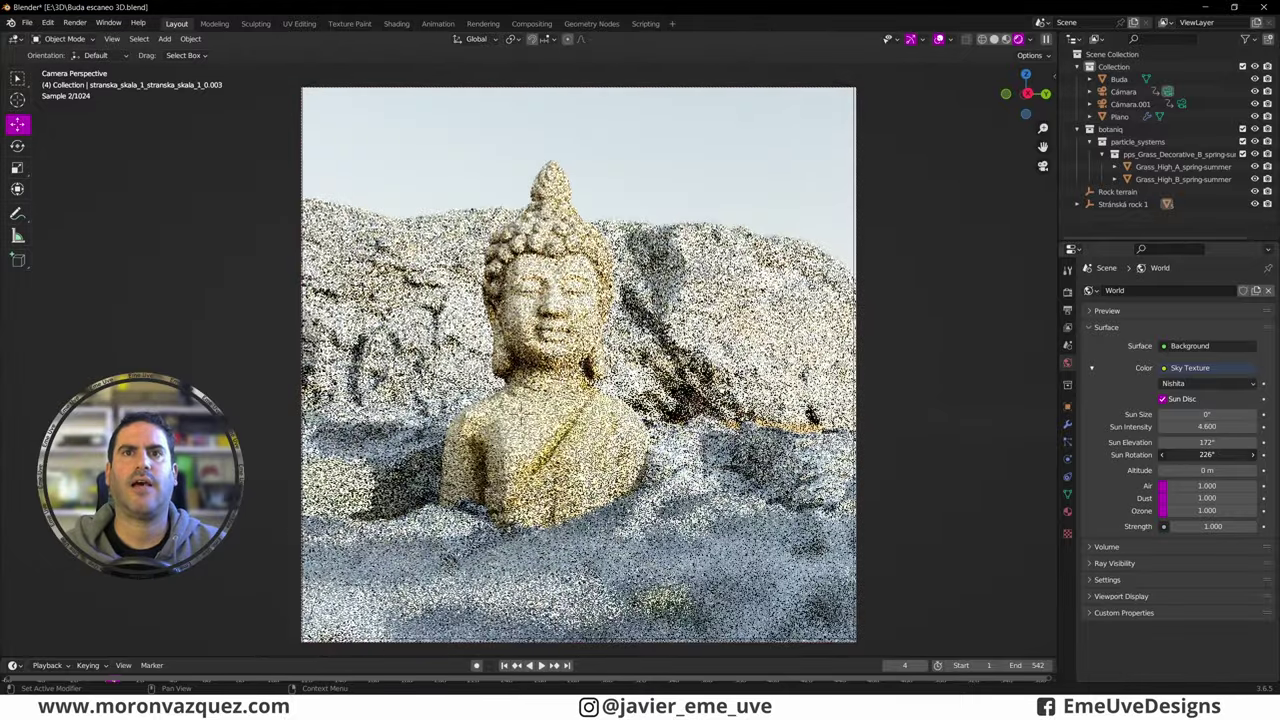
# Step: Set sun rotation 167° and elevation 176°, then raise Air to 2.95 for orange light
pyautogui.moveTo(1265, 454); pyautogui.dragTo(1230, 454)
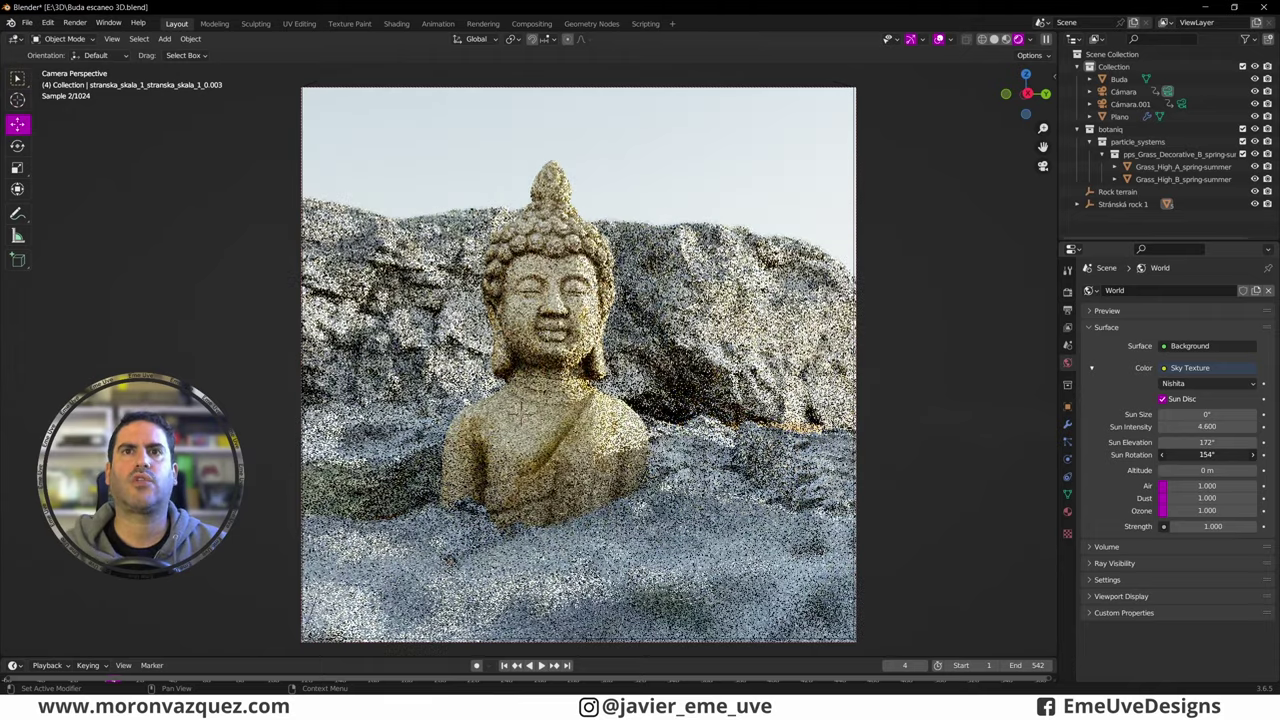
pyautogui.moveTo(1207, 442)
pyautogui.mouseDown()
pyautogui.moveTo(1225, 442)
pyautogui.moveTo(1171, 442)
pyautogui.mouseUp()
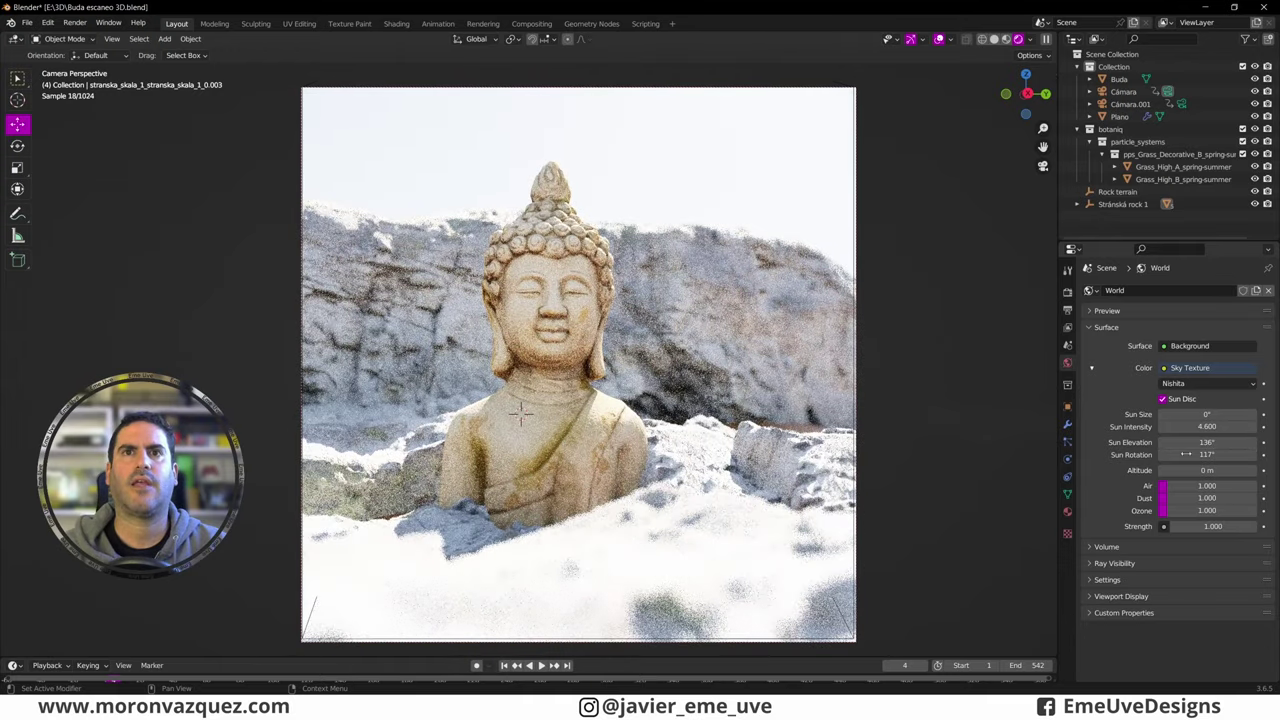
pyautogui.moveTo(1185, 455); pyautogui.dragTo(1170, 455)
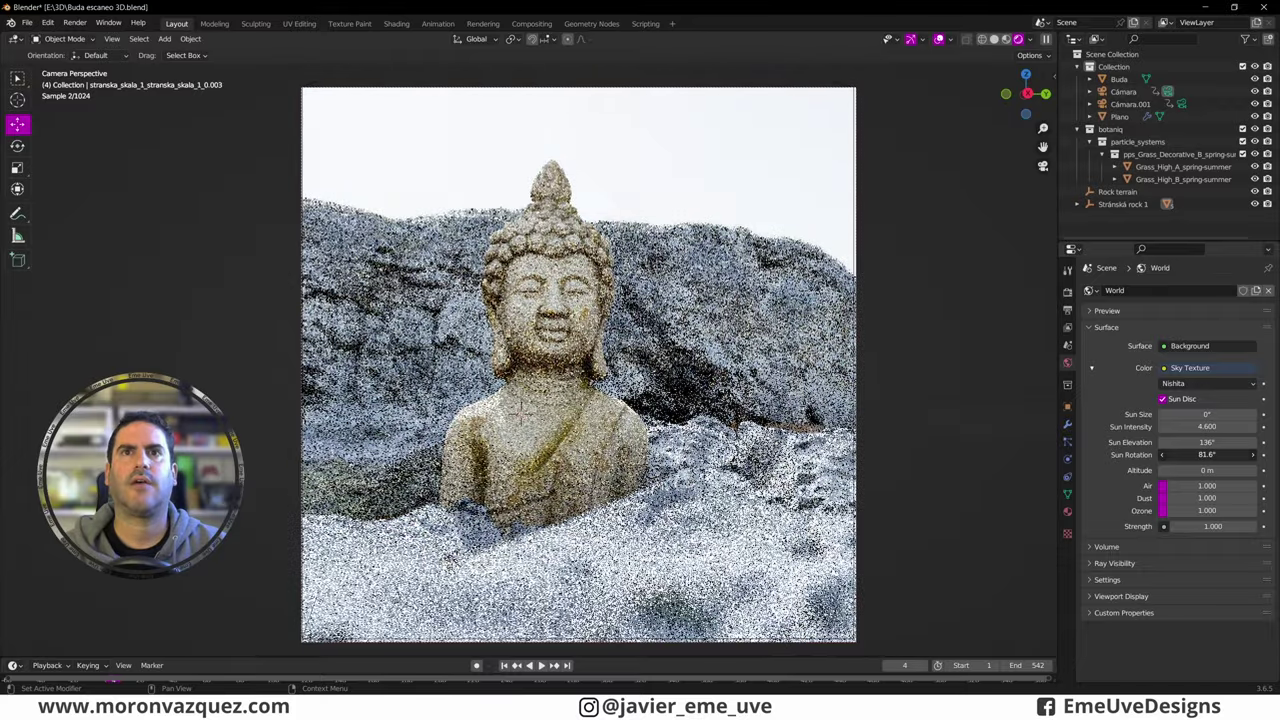
pyautogui.moveTo(1210, 442)
pyautogui.mouseDown()
pyautogui.moveTo(1198, 442)
pyautogui.moveTo(1240, 442)
pyautogui.mouseUp()
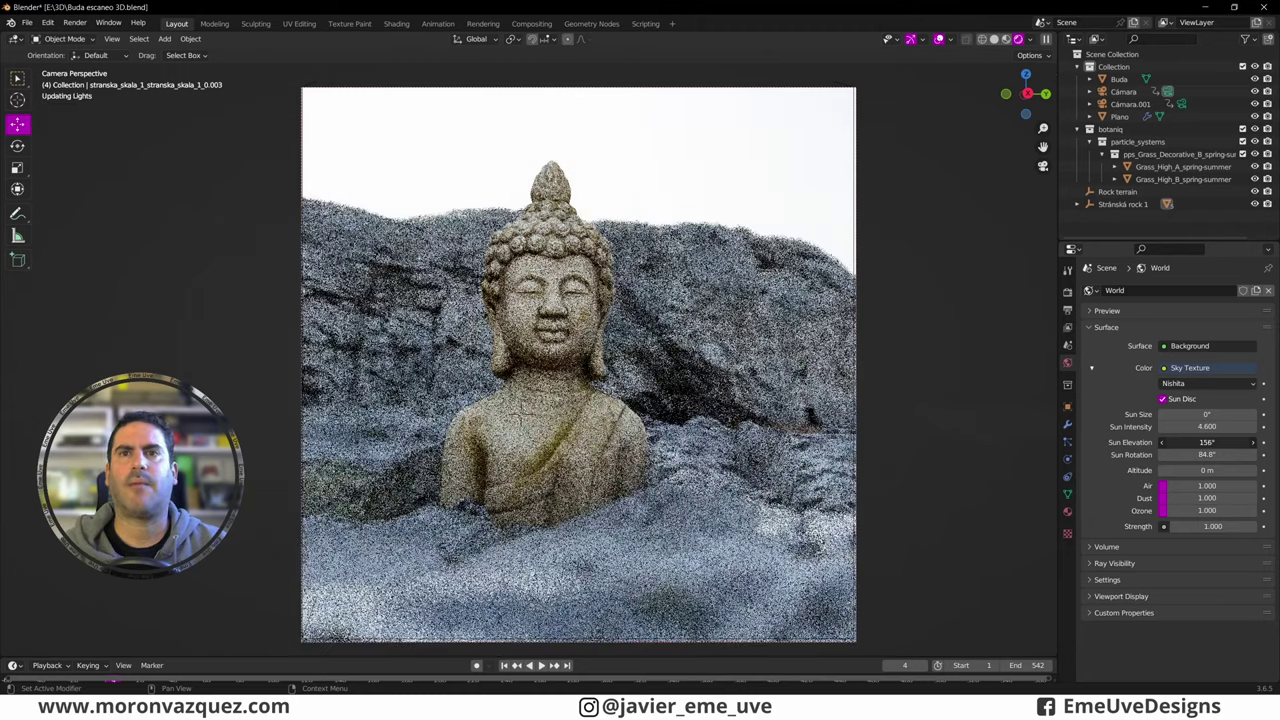
pyautogui.moveTo(1199, 455); pyautogui.dragTo(1212, 455)
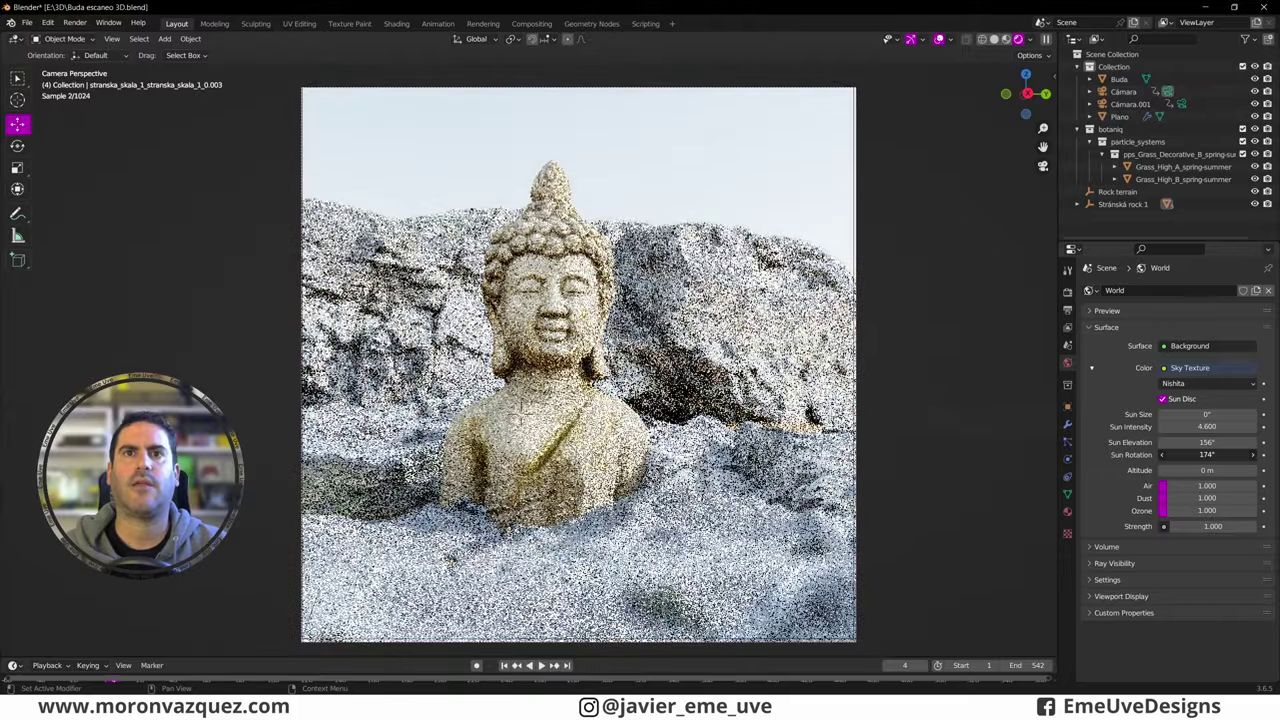
pyautogui.moveTo(1207, 442)
pyautogui.mouseDown()
pyautogui.moveTo(1230, 442)
pyautogui.moveTo(1218, 442)
pyautogui.mouseUp()
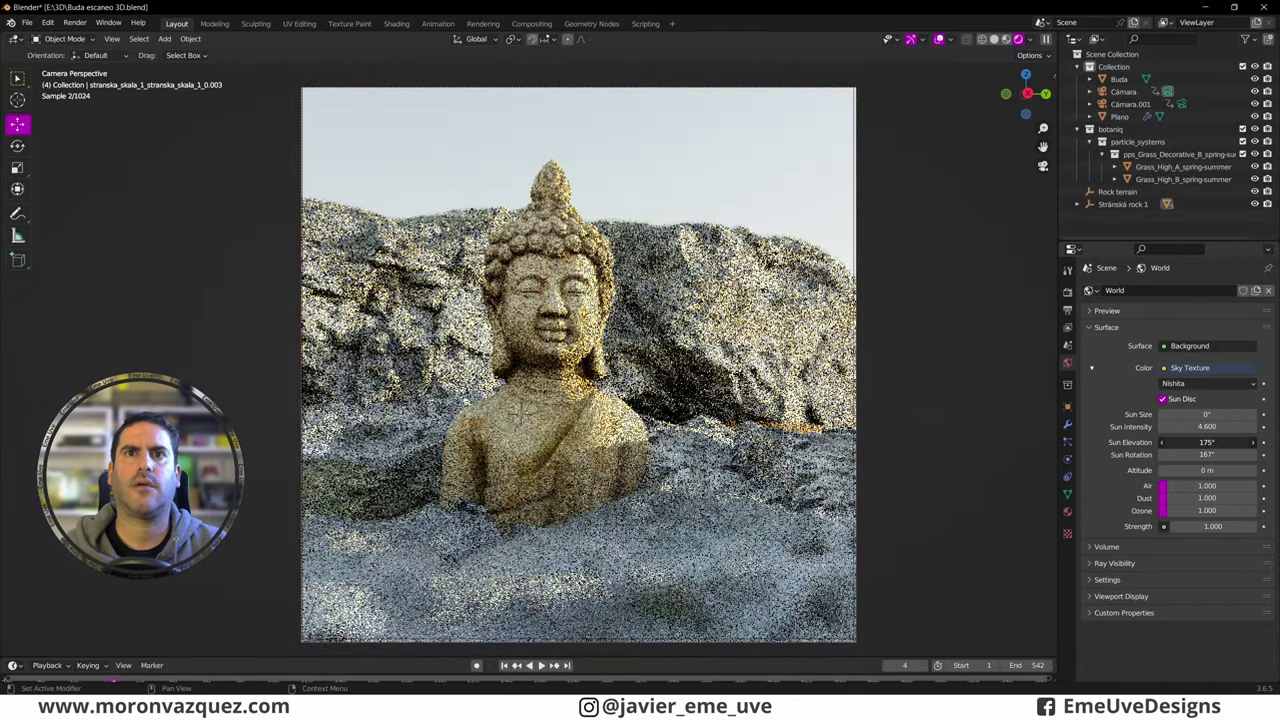
pyautogui.moveTo(1218, 442); pyautogui.dragTo(1219, 442)
pyautogui.moveTo(1171, 487); pyautogui.dragTo(1230, 498)
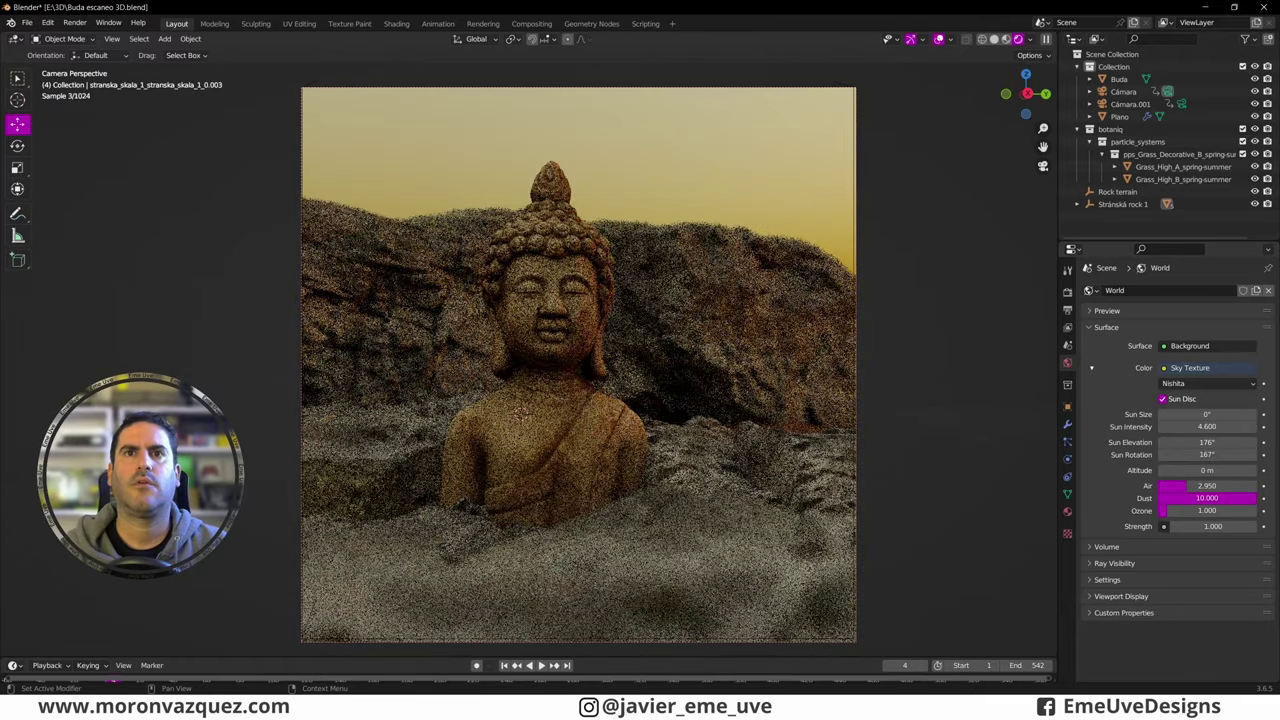
# Step: Clear and re-add some Dust, raise Air, and increase Ozone for a bluer sky
pyautogui.moveTo(1230, 498); pyautogui.dragTo(1165, 498)
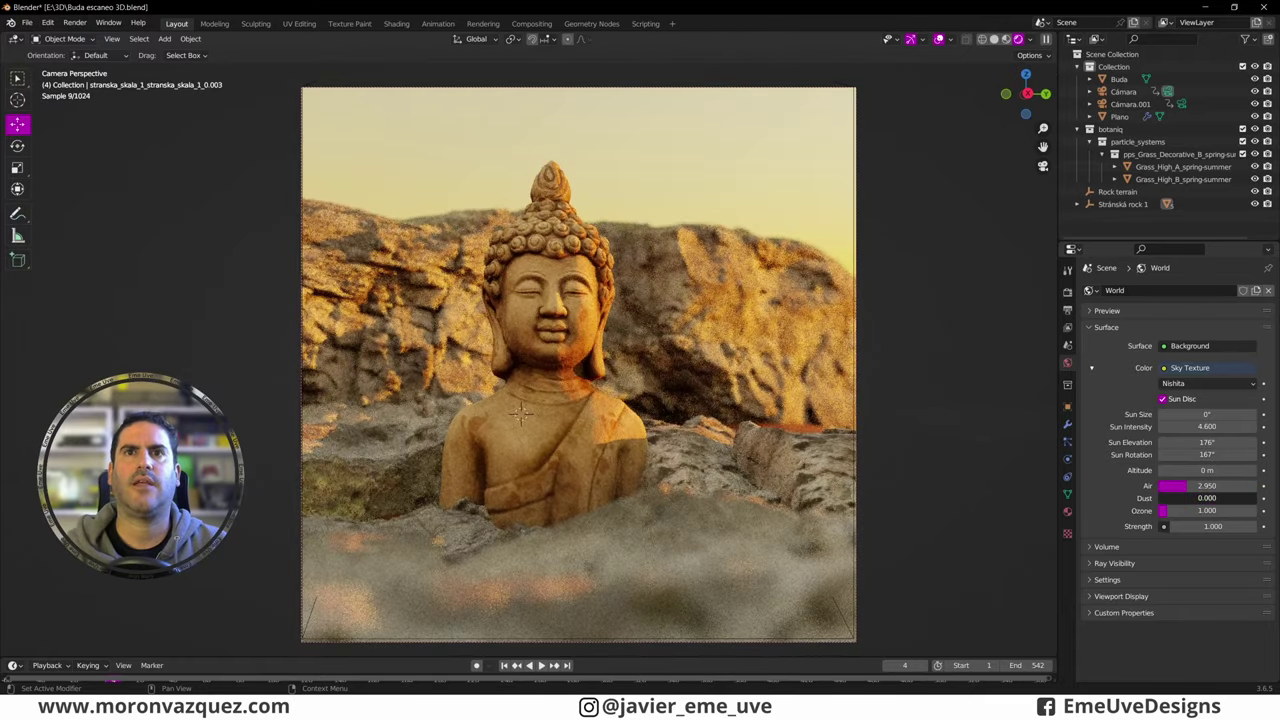
pyautogui.moveTo(1165, 498)
pyautogui.mouseDown()
pyautogui.moveTo(1194, 498)
pyautogui.moveTo(1183, 492)
pyautogui.mouseUp()
pyautogui.moveTo(1165, 485); pyautogui.dragTo(1170, 485)
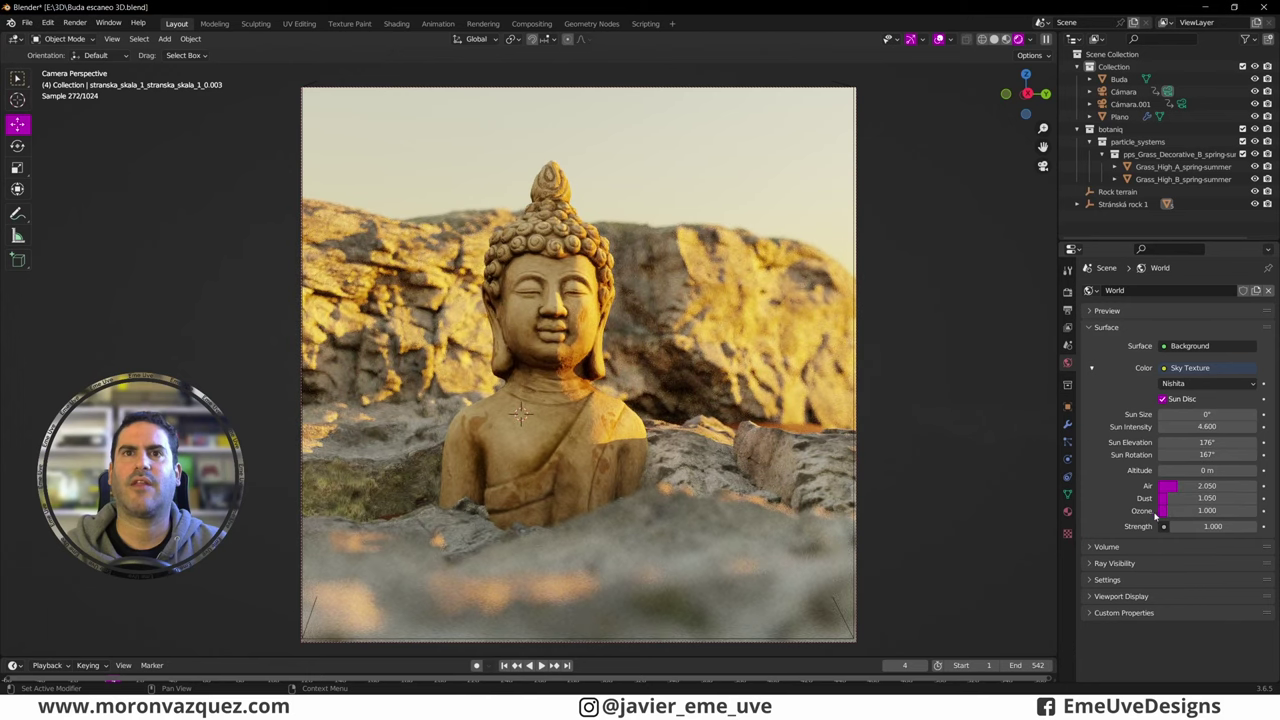
pyautogui.moveTo(1200, 510)
pyautogui.mouseDown()
pyautogui.moveTo(1215, 510)
pyautogui.moveTo(1190, 510)
pyautogui.mouseUp()
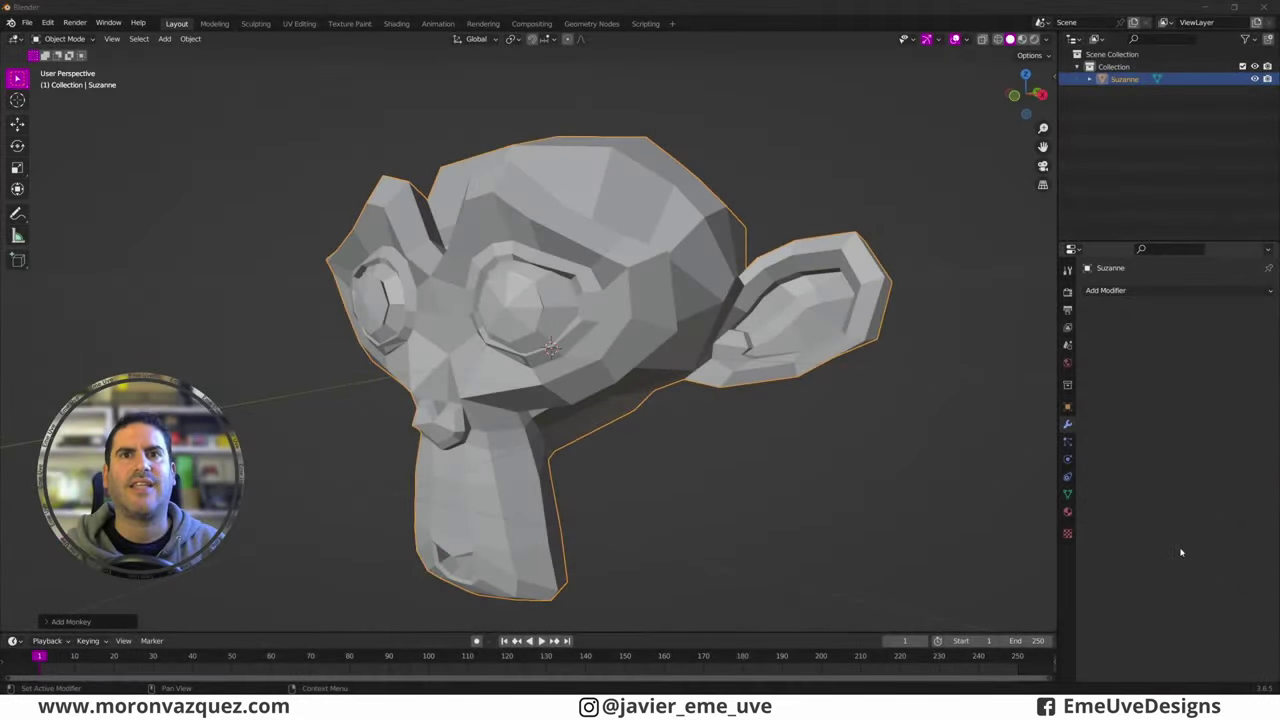
# Step: Orbit to view Suzanne from the side and front, then open the Object menu
pyautogui.moveTo(657, 285); pyautogui.dragTo(563, 310, button='middle')
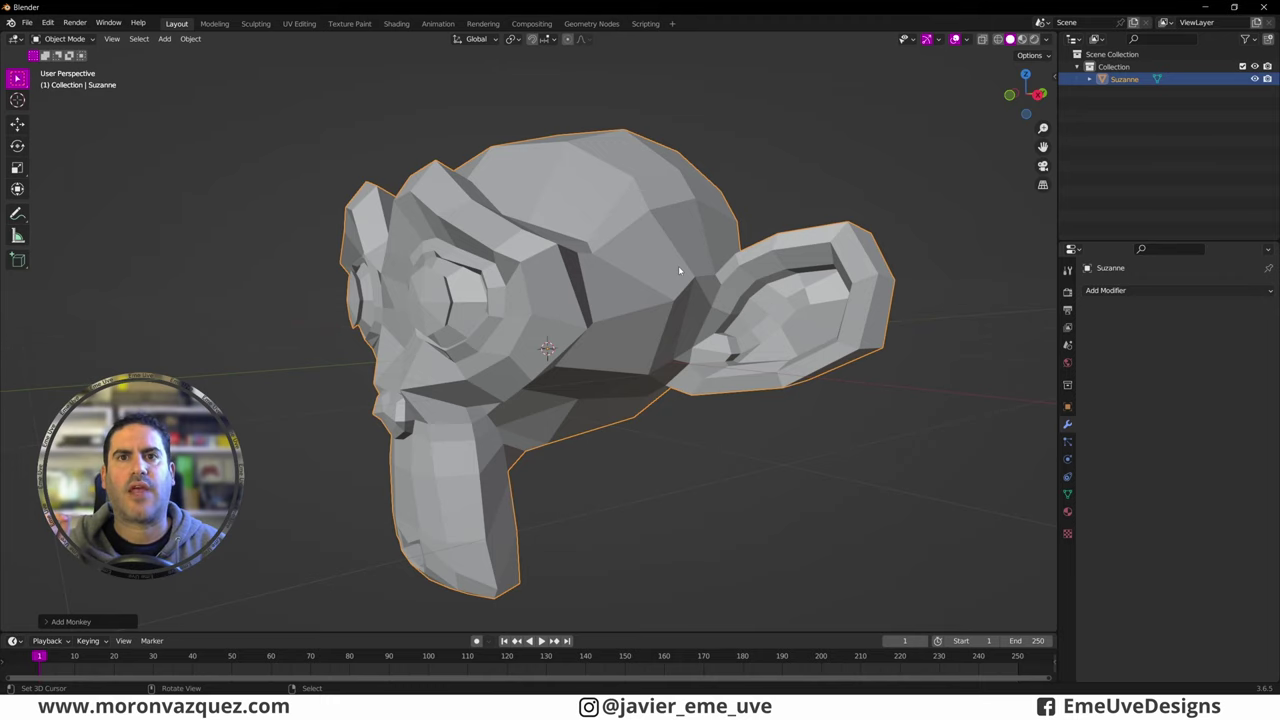
pyautogui.moveTo(626, 385); pyautogui.dragTo(652, 369, button='middle')
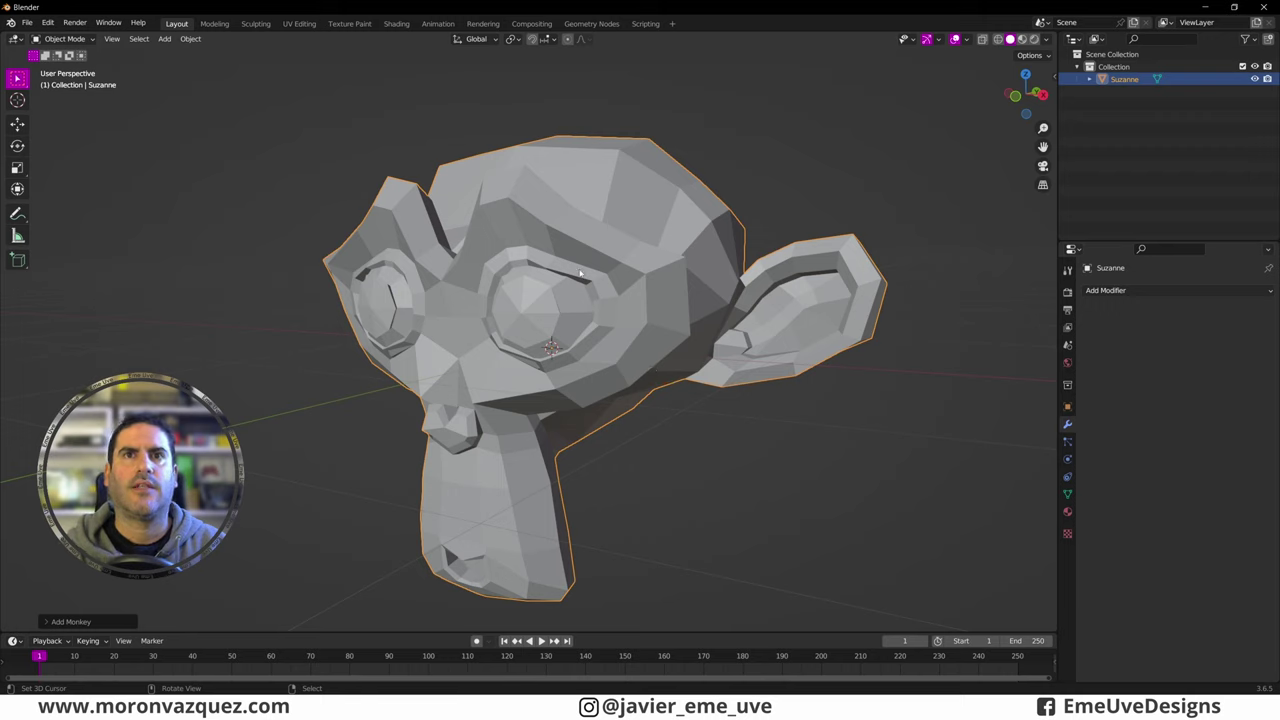
pyautogui.click(189, 40)
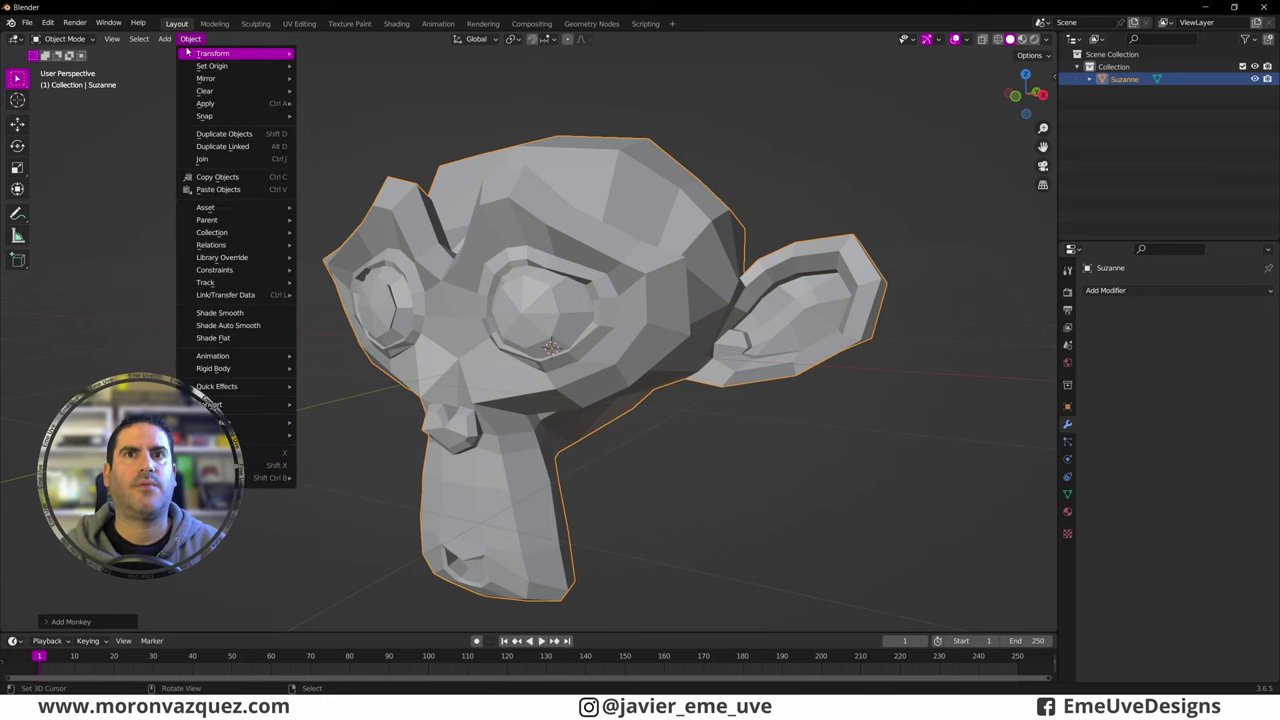
# Step: Shade Suzanne smooth and check it in wireframe before returning to solid view
pyautogui.click(224, 314)
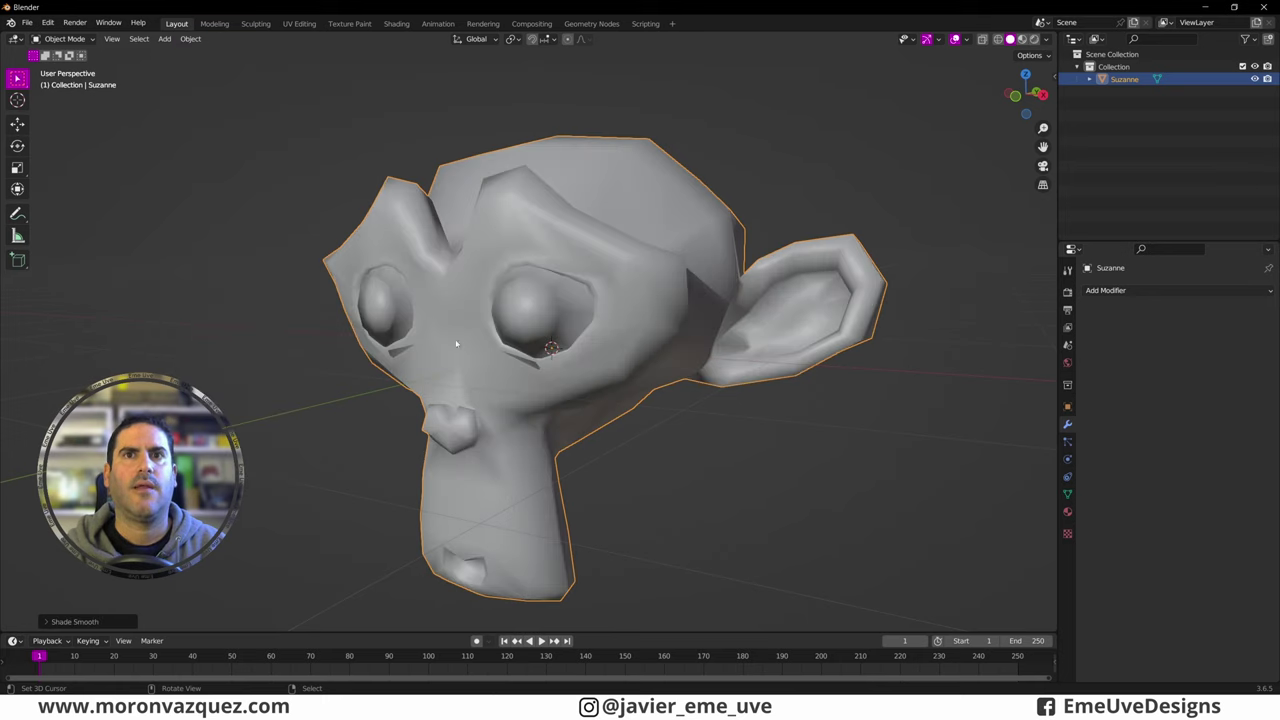
pyautogui.moveTo(450, 345)
pyautogui.mouseDown(button='middle')
pyautogui.moveTo(587, 347)
pyautogui.moveTo(438, 332)
pyautogui.mouseUp(button='middle')
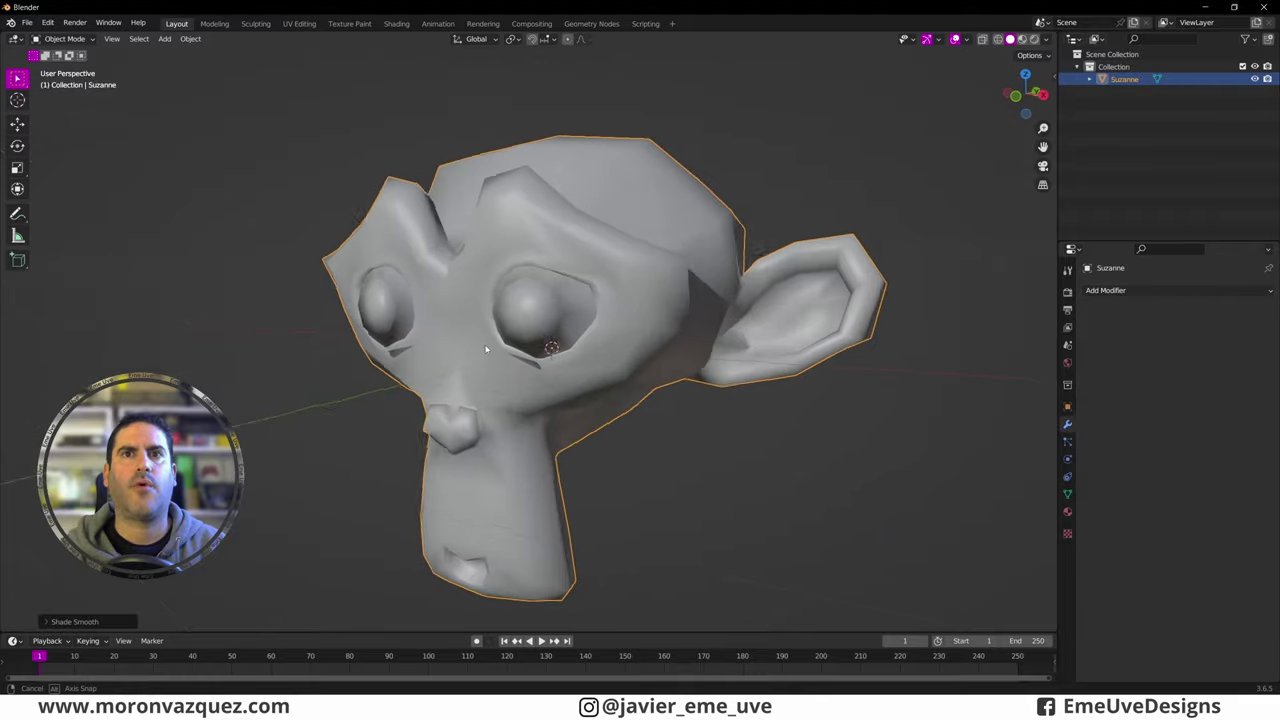
pyautogui.moveTo(438, 332); pyautogui.dragTo(568, 260, button='middle')
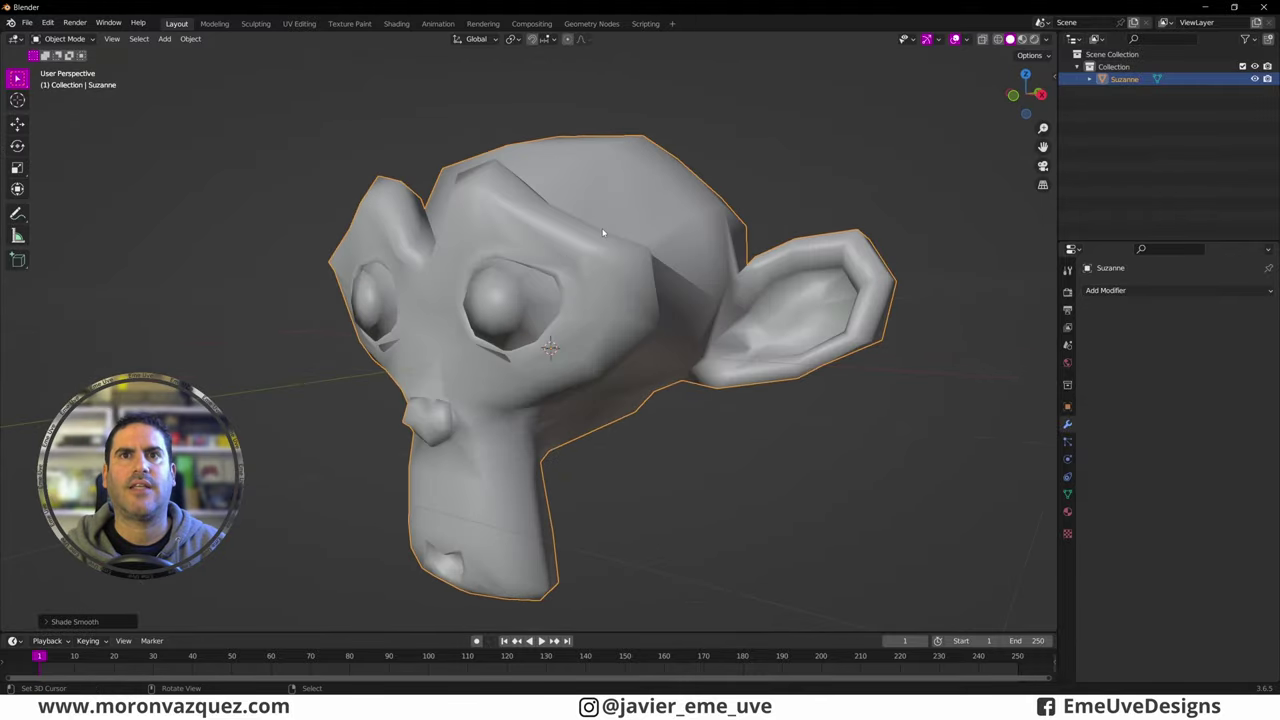
pyautogui.click(997, 38)
pyautogui.moveTo(731, 249); pyautogui.dragTo(749, 263, button='middle')
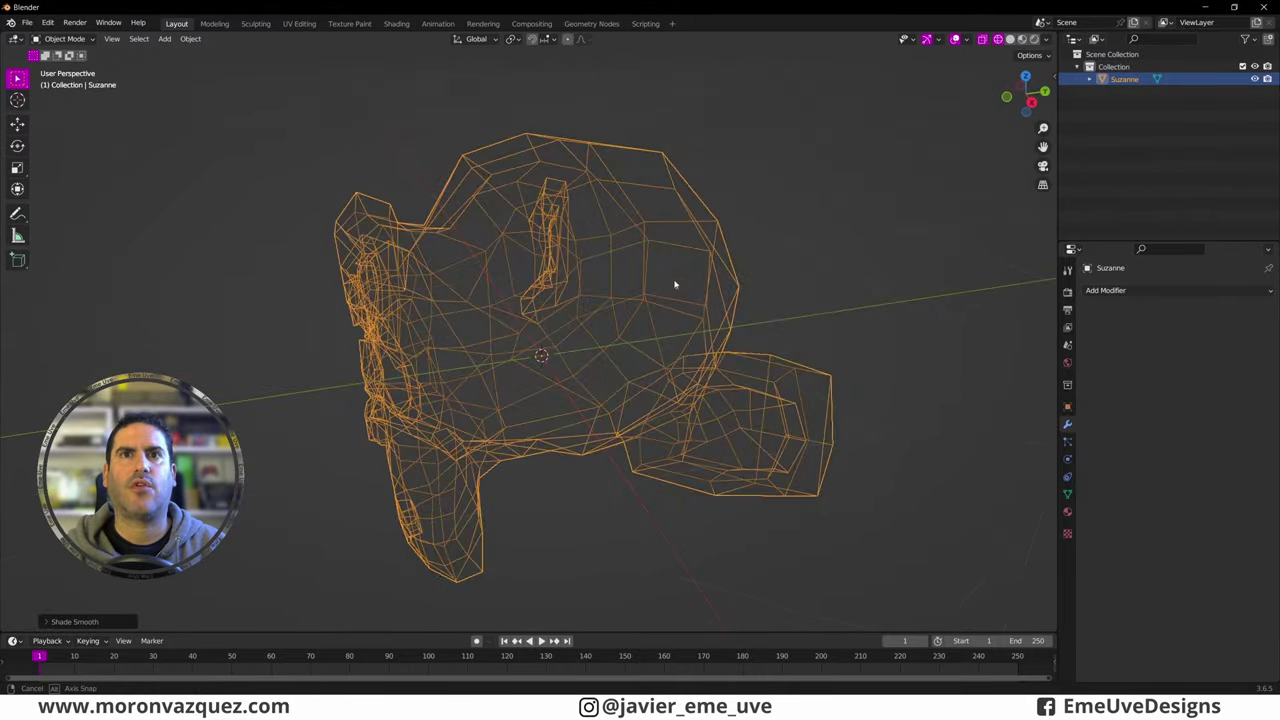
pyautogui.click(1010, 38)
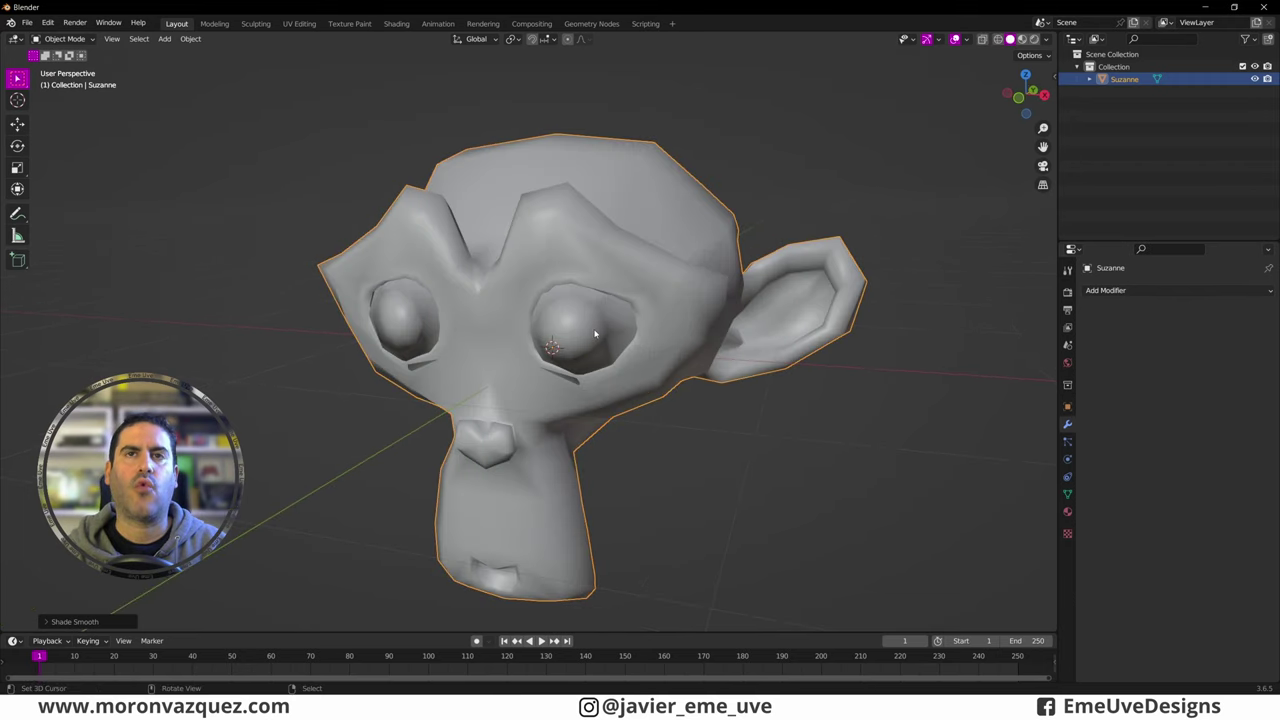
# Step: Zoom out to a frontal view of Suzanne and bring up the Add menu
pyautogui.scroll(-4, 594, 334)
pyautogui.moveTo(594, 334)
pyautogui.mouseDown(button='middle')
pyautogui.moveTo(581, 391)
pyautogui.moveTo(423, 380)
pyautogui.mouseUp(button='middle')
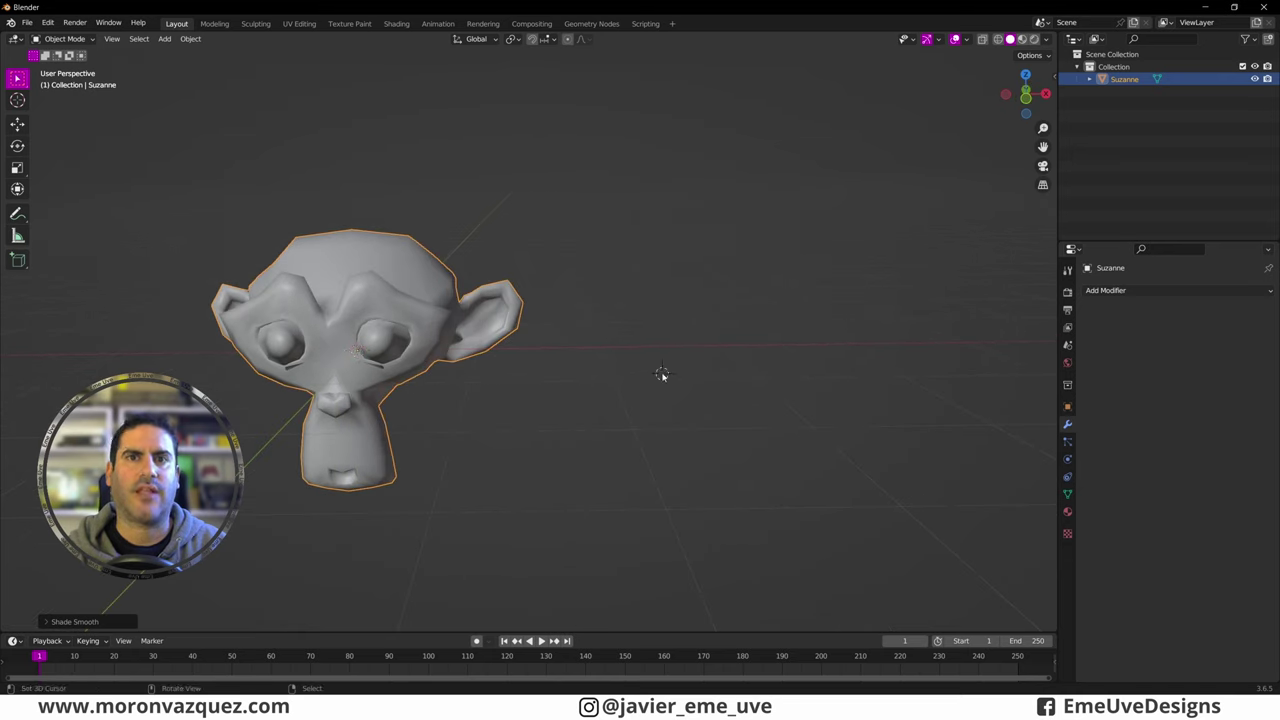
pyautogui.hotkey('shift', 'a')
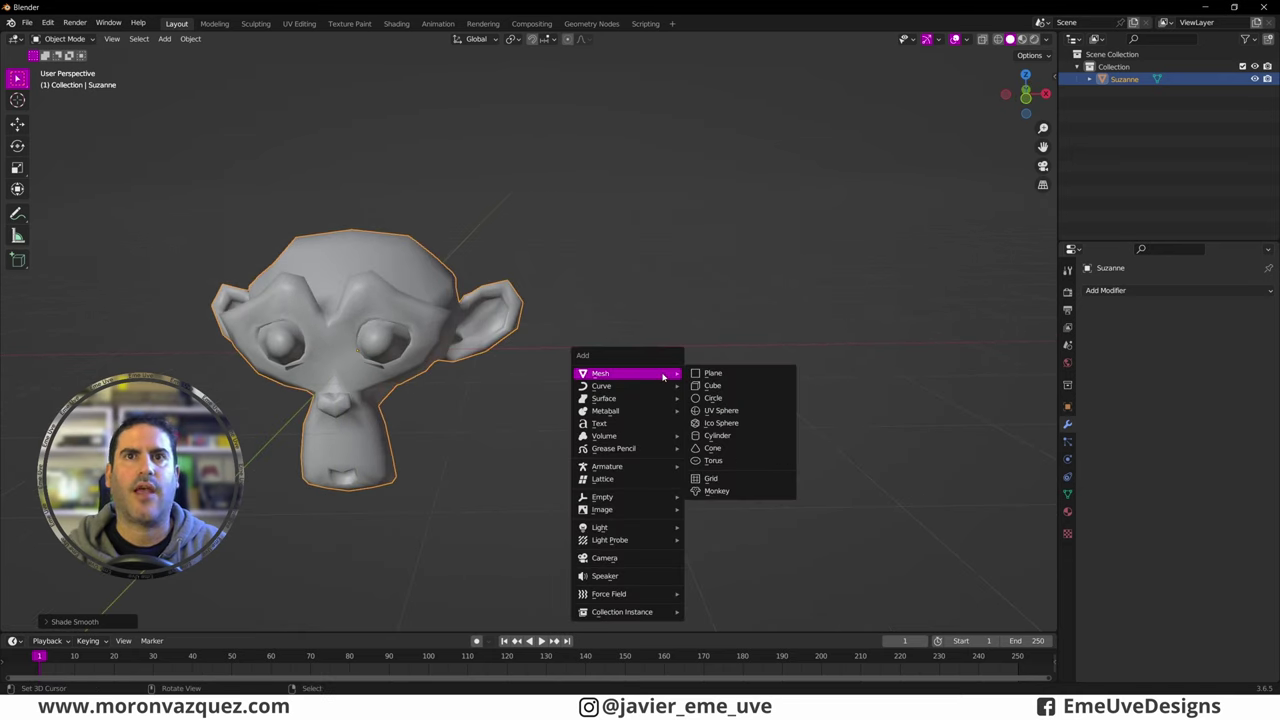
# Step: Add a UV sphere beside Suzanne
pyautogui.click(716, 410)
pyautogui.moveTo(716, 410)
pyautogui.mouseDown(button='middle')
pyautogui.moveTo(748, 398)
pyautogui.moveTo(610, 176)
pyautogui.mouseUp(button='middle')
pyautogui.scroll(4, 748, 398)
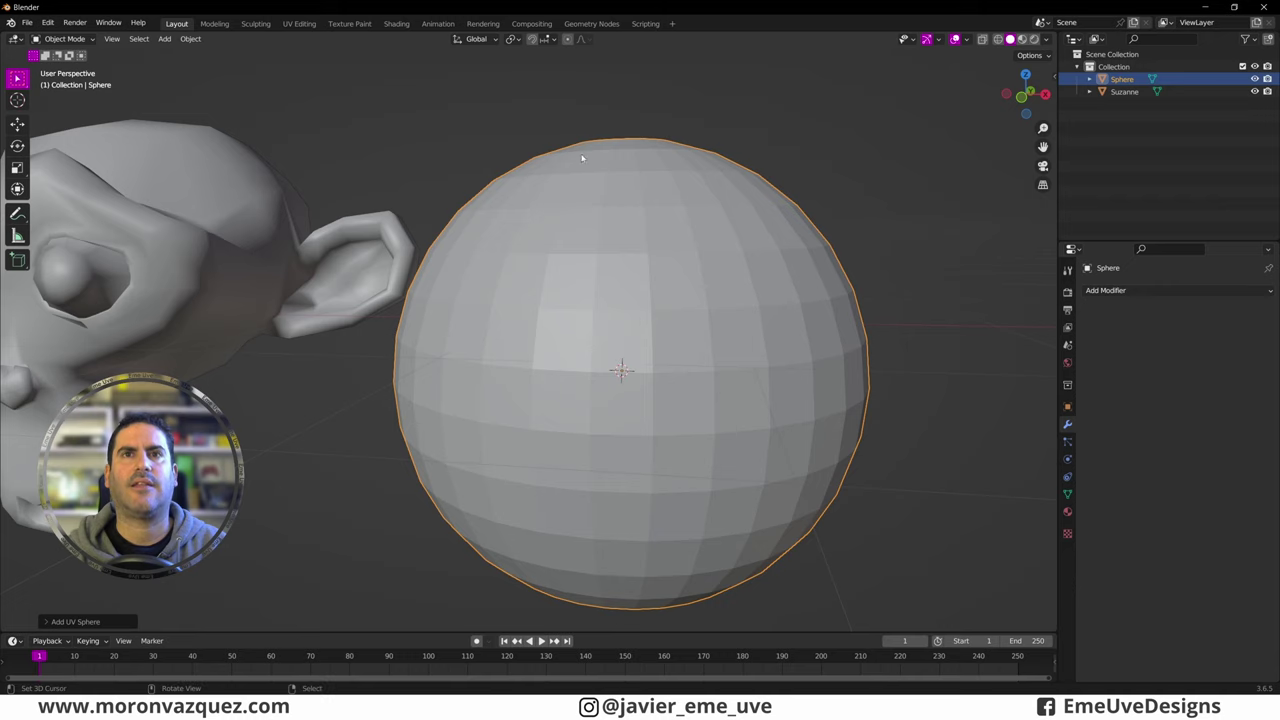
# Step: Smooth-shade the UV sphere, then select Suzanne again
pyautogui.click(191, 39)
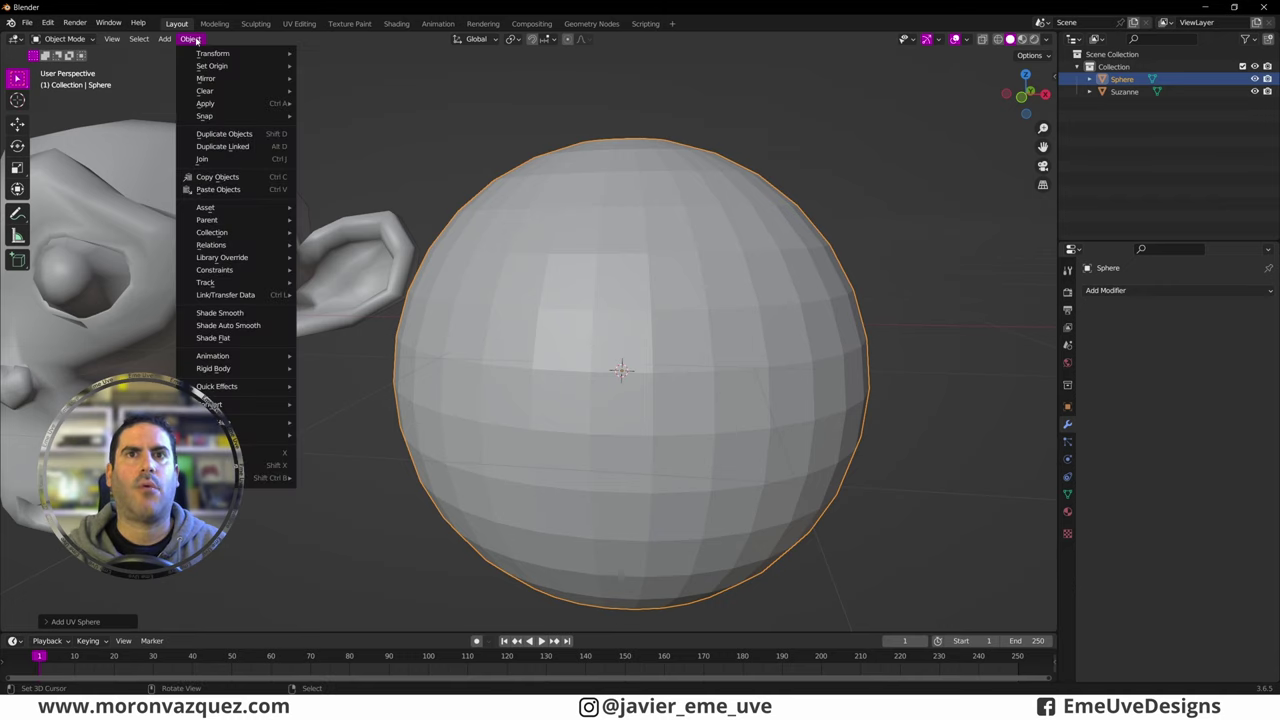
pyautogui.click(220, 313)
pyautogui.moveTo(428, 277)
pyautogui.mouseDown(button='middle')
pyautogui.moveTo(722, 333)
pyautogui.moveTo(549, 329)
pyautogui.moveTo(566, 354)
pyautogui.moveTo(741, 317)
pyautogui.mouseUp(button='middle')
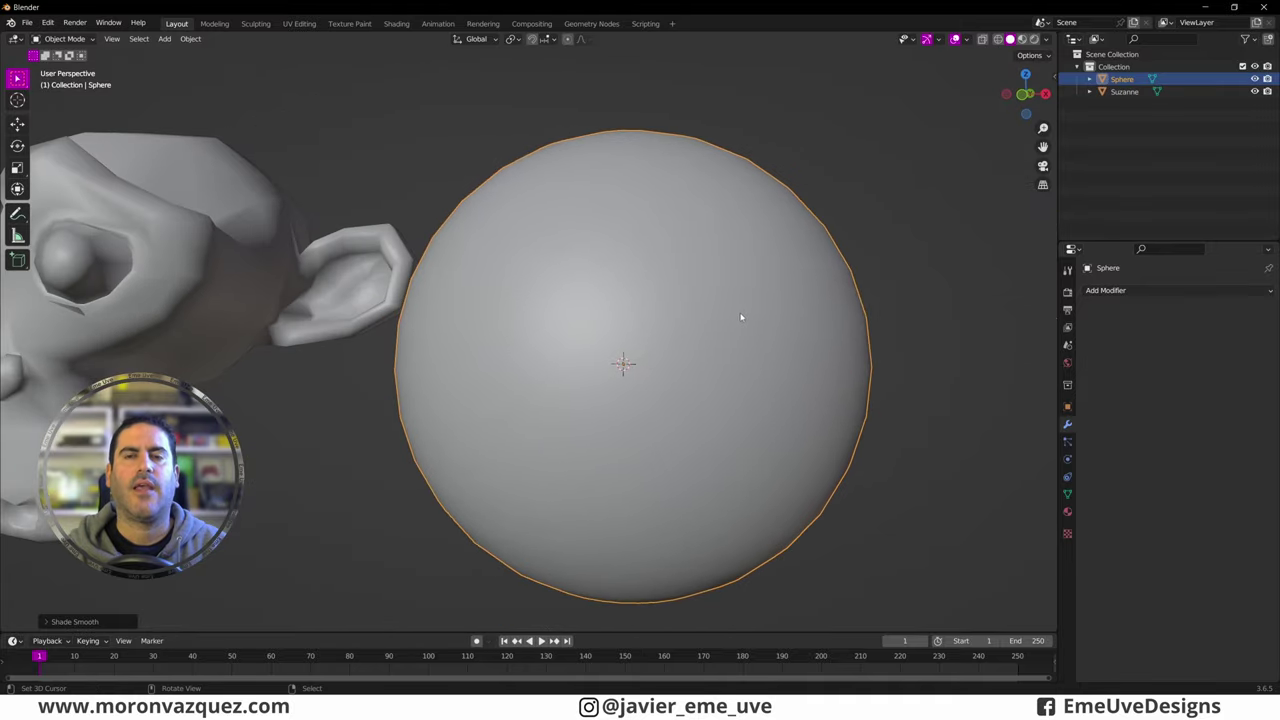
pyautogui.scroll(-4, 730, 314)
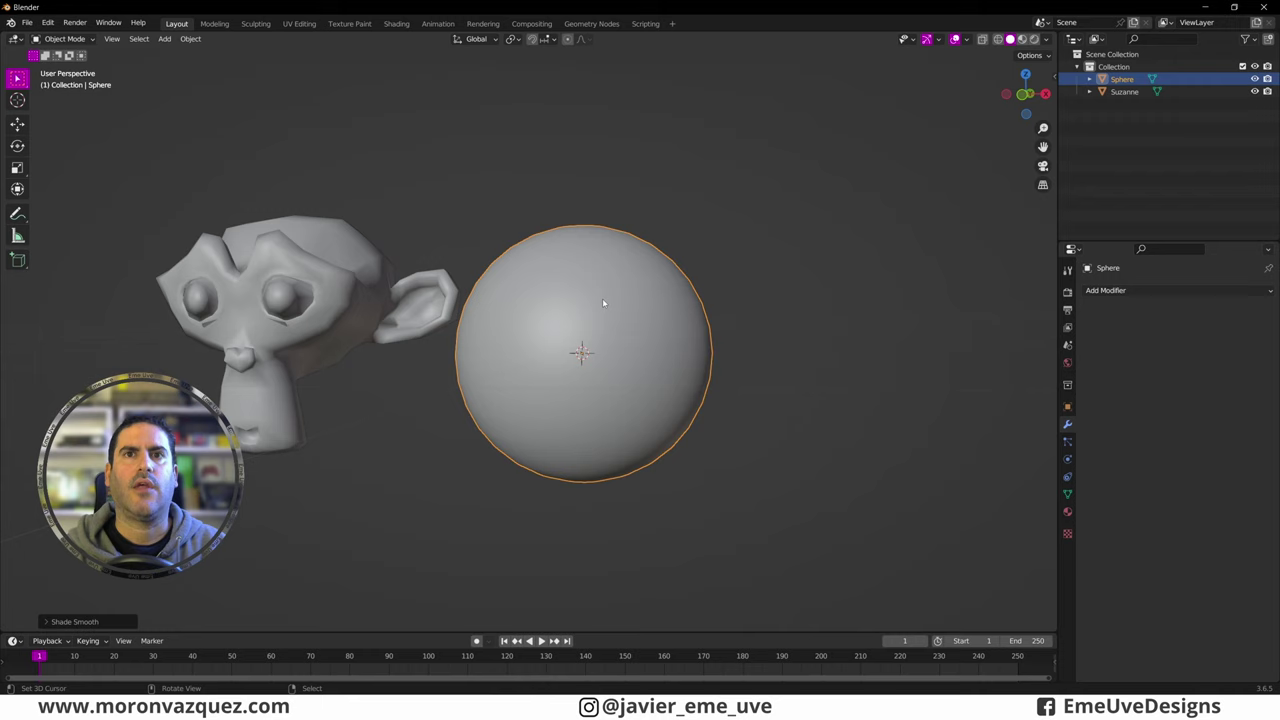
pyautogui.click(321, 258)
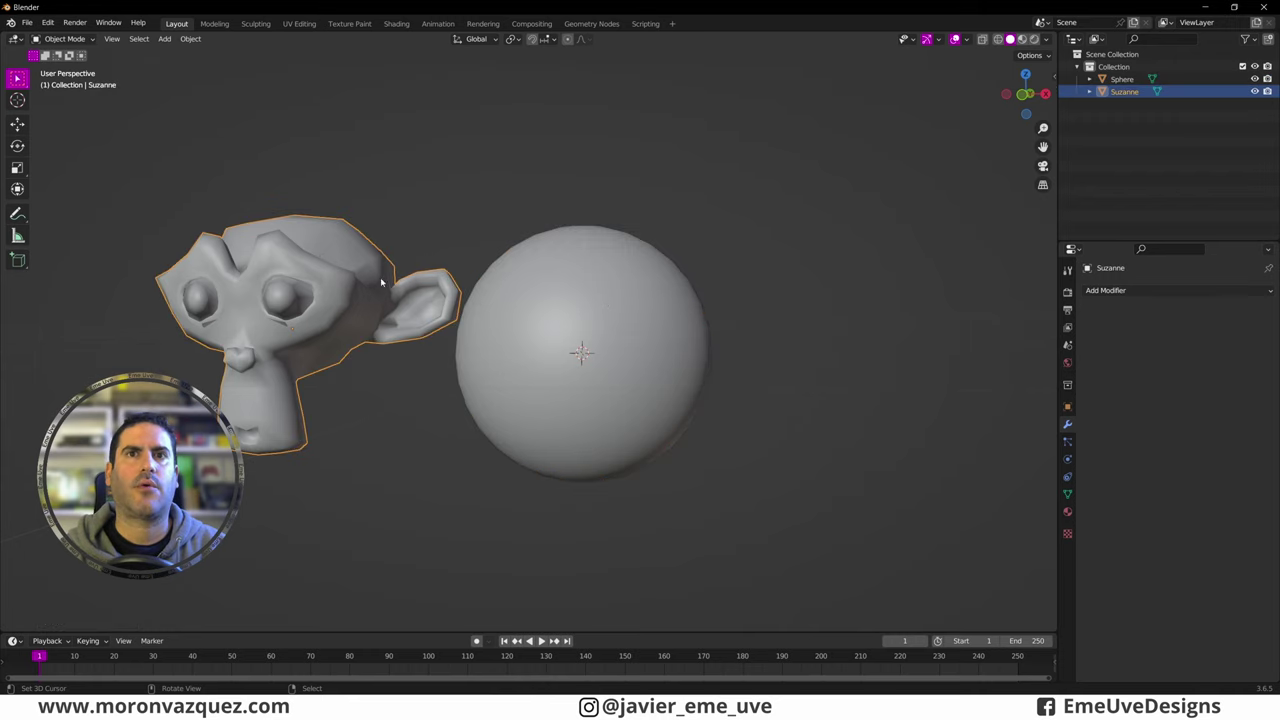
# Step: Compare Suzanne and the sphere in wireframe display, then return to solid display
pyautogui.moveTo(325, 262); pyautogui.dragTo(445, 297, button='middle')
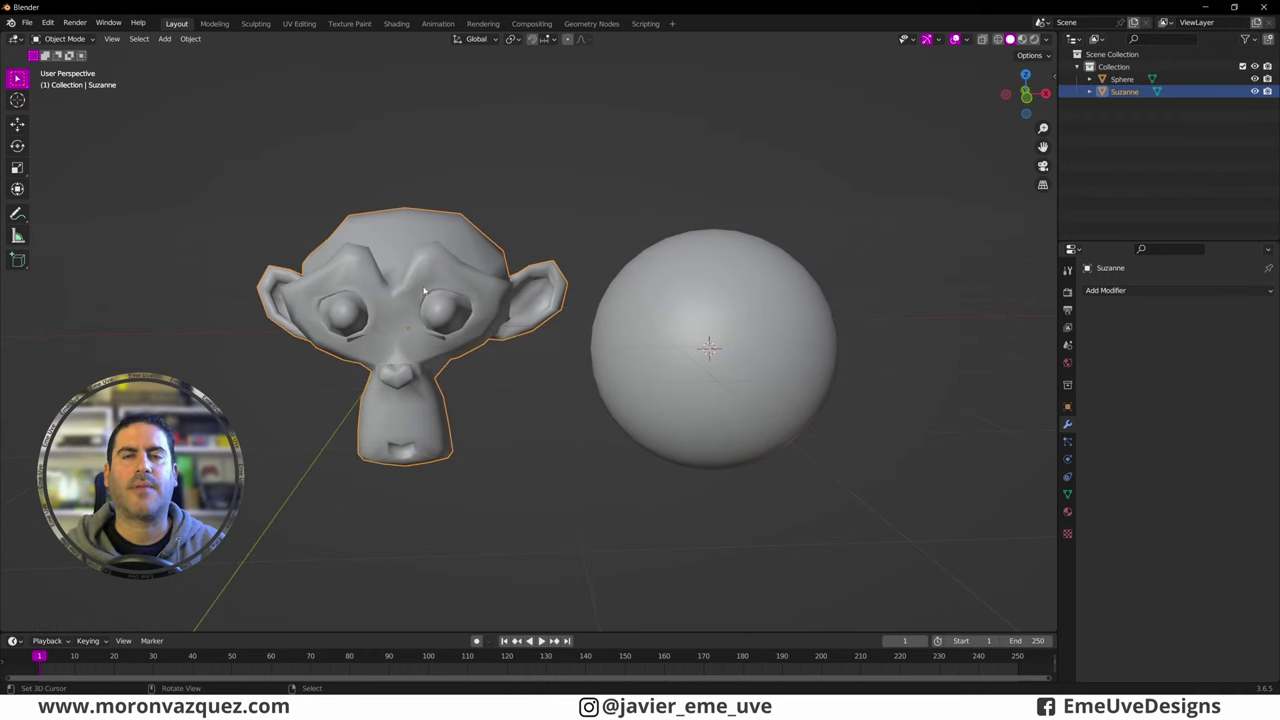
pyautogui.click(997, 38)
pyautogui.moveTo(405, 262); pyautogui.dragTo(433, 250, button='middle')
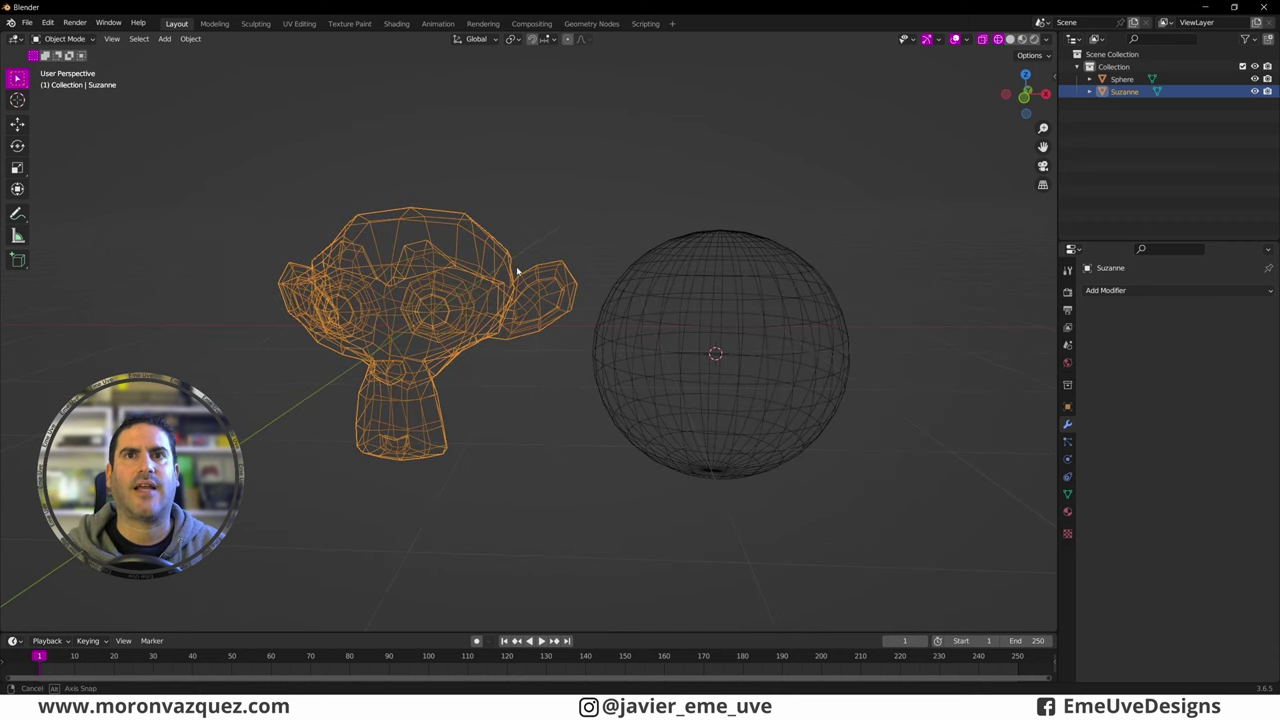
pyautogui.click(1009, 39)
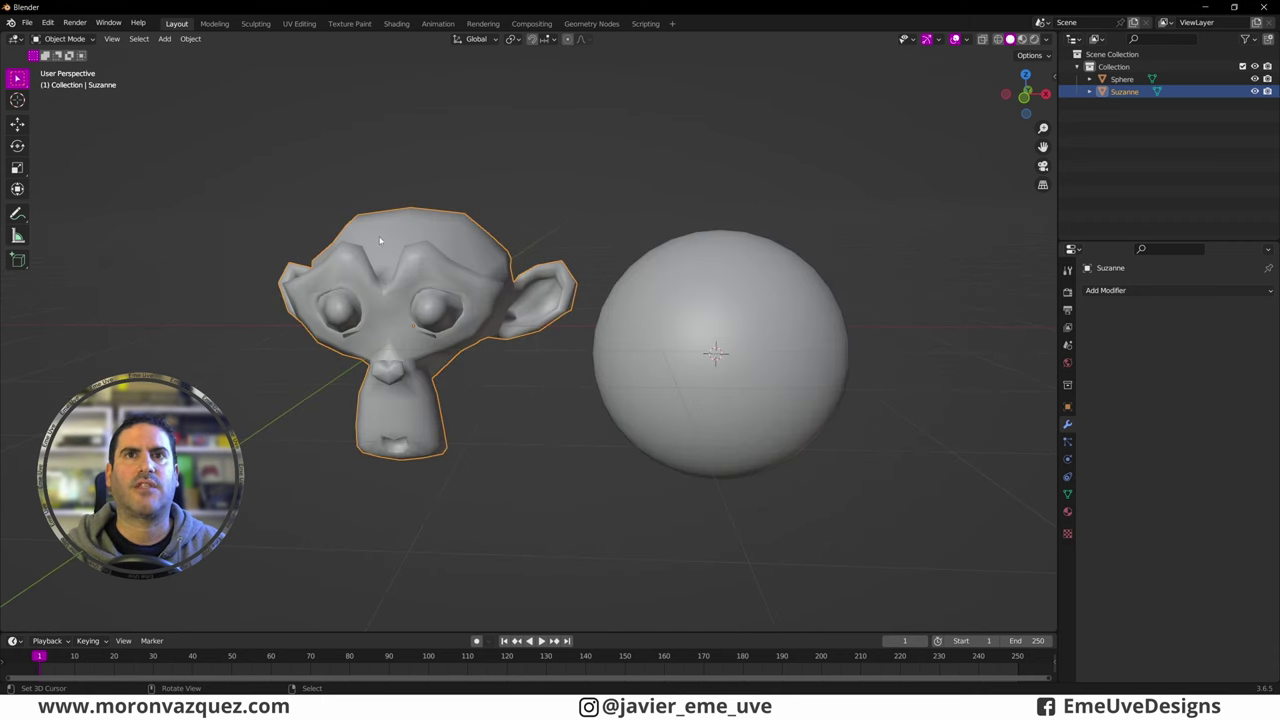
# Step: Apply Shade Flat to Suzanne from the Object menu and view her faceted faces
pyautogui.click(191, 38)
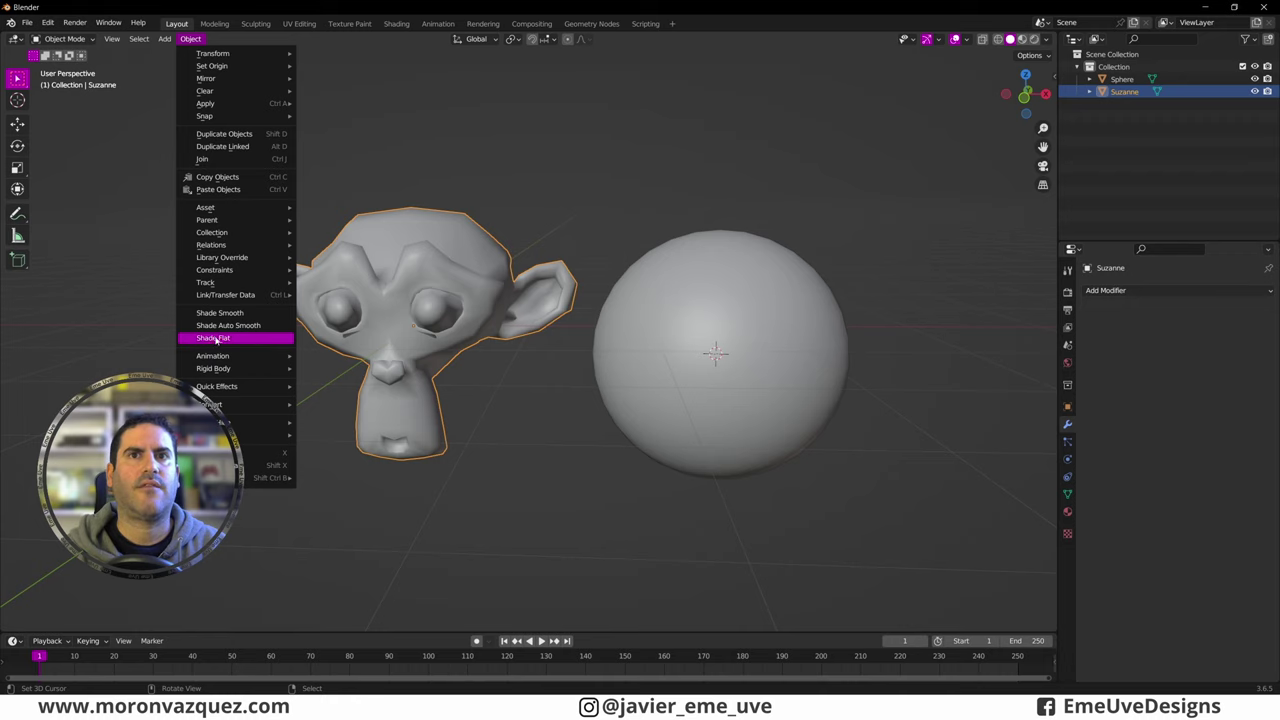
pyautogui.click(228, 340)
pyautogui.scroll(1, 480, 349)
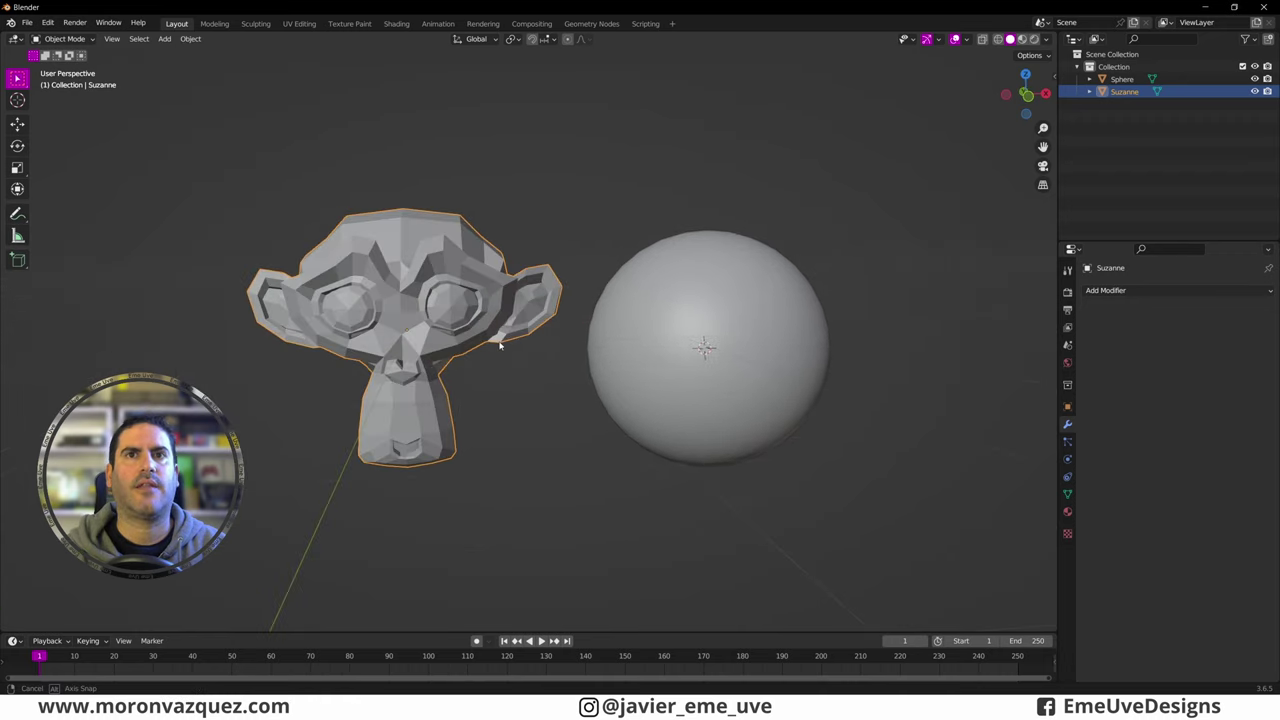
pyautogui.scroll(1, 438, 345)
pyautogui.moveTo(438, 345); pyautogui.dragTo(505, 310, button='middle')
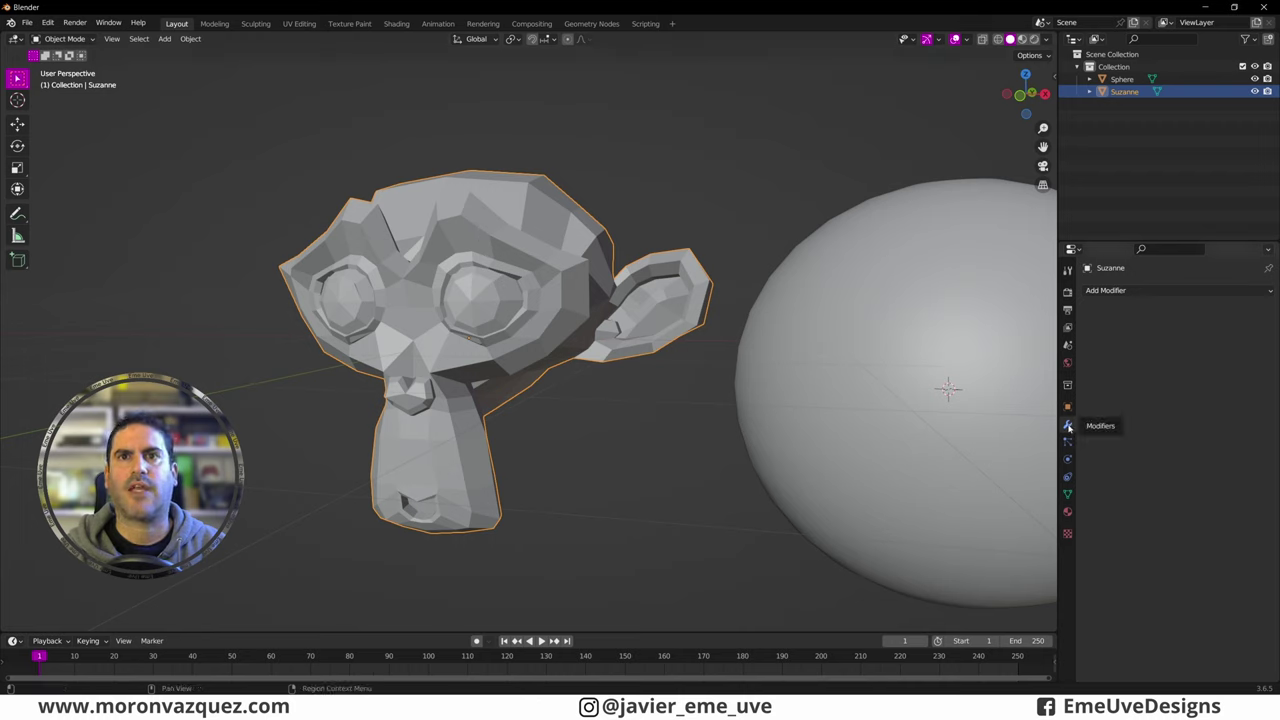
# Step: Add a Subdivision Surface modifier to Suzanne from the Generate list
pyautogui.click(1102, 290)
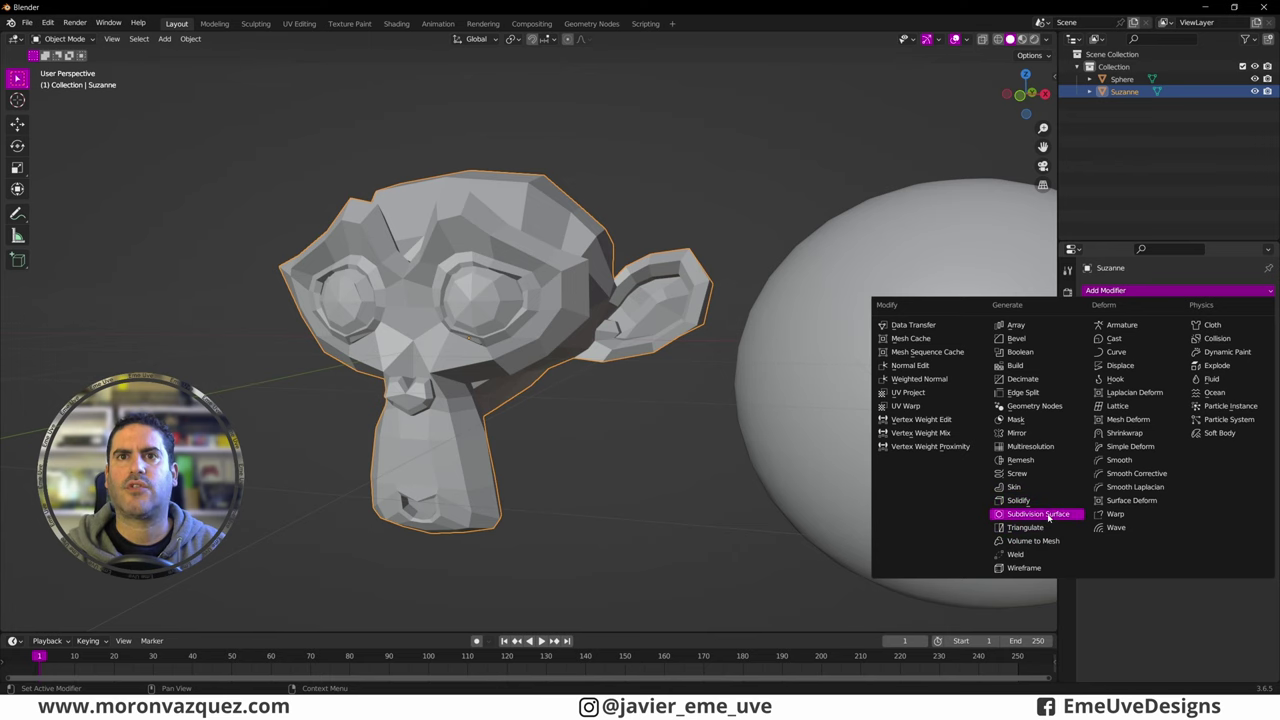
pyautogui.click(1053, 516)
pyautogui.moveTo(551, 357); pyautogui.dragTo(362, 327, button='middle')
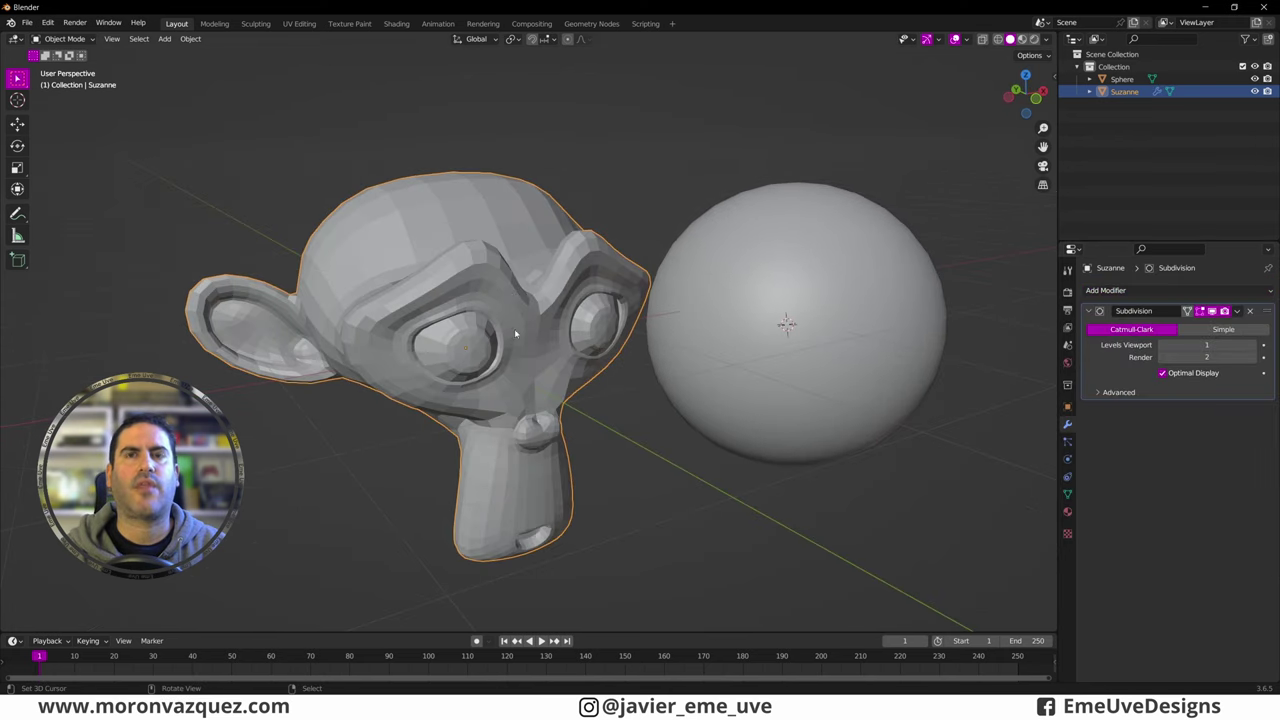
pyautogui.moveTo(535, 315); pyautogui.dragTo(487, 257, button='middle')
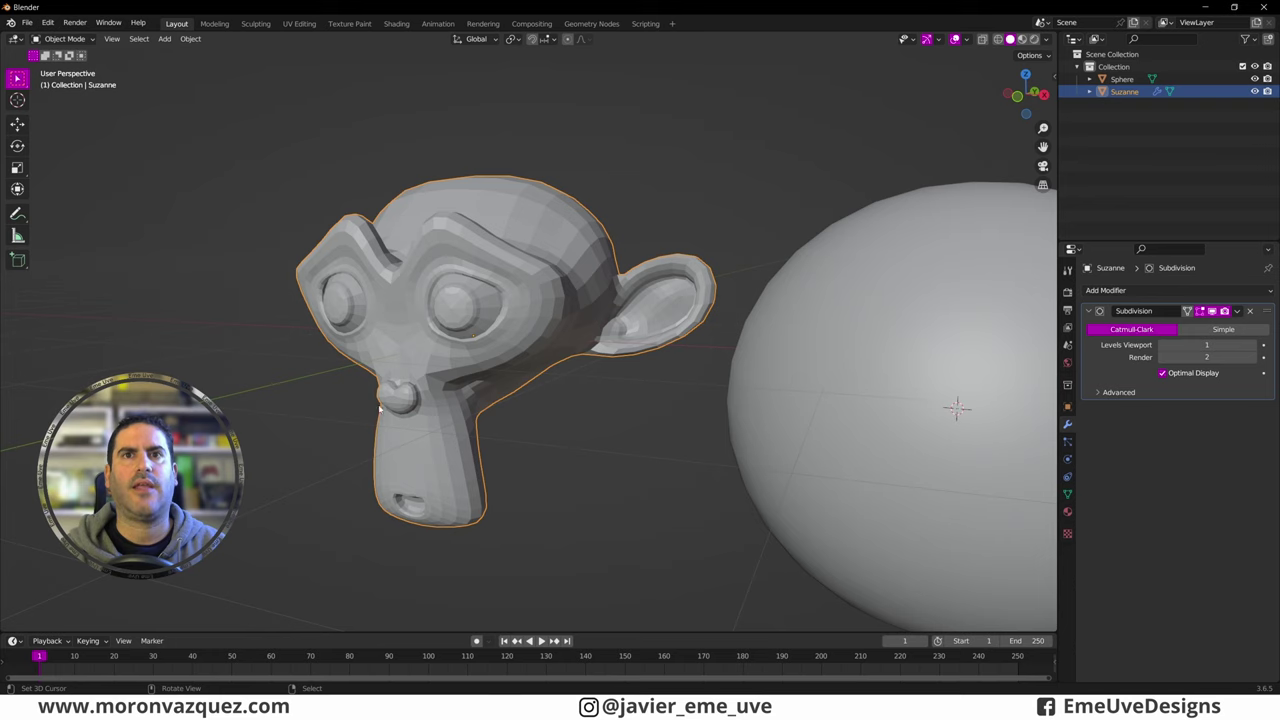
pyautogui.scroll(3, 562, 312)
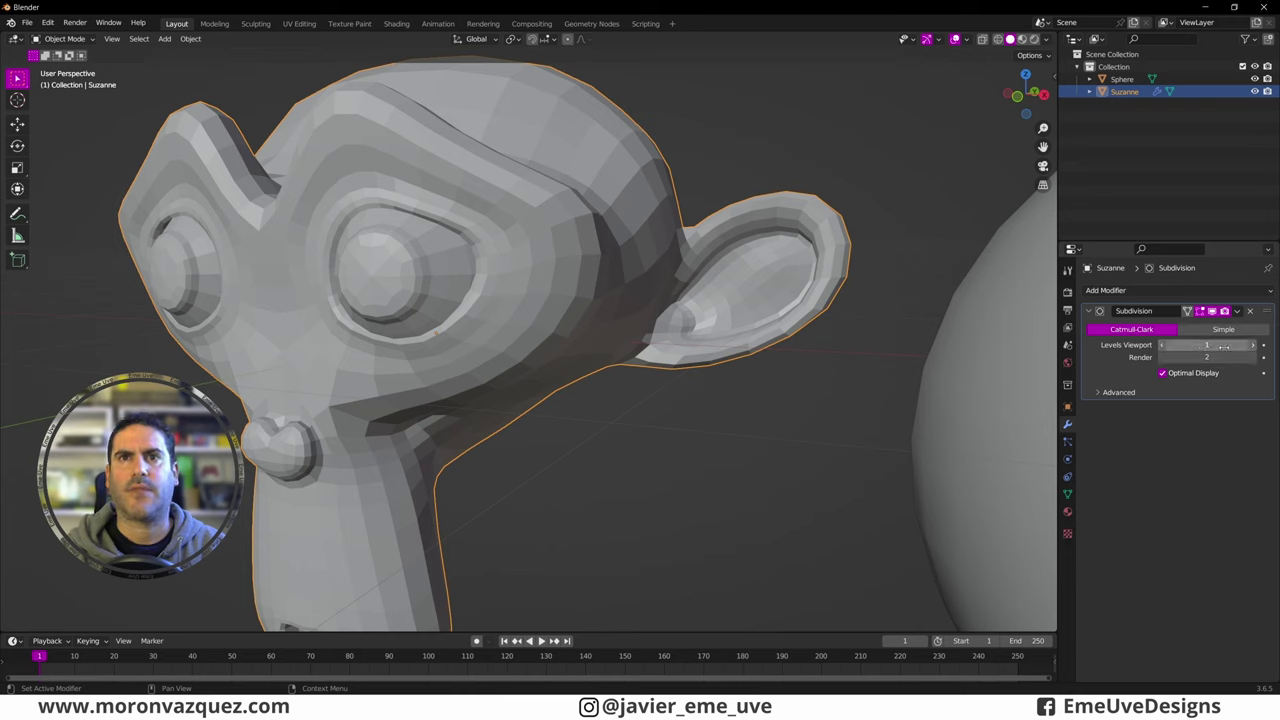
# Step: Step Levels Viewport from 0 up to 4 and inspect the smoothed head
pyautogui.click(1165, 345)
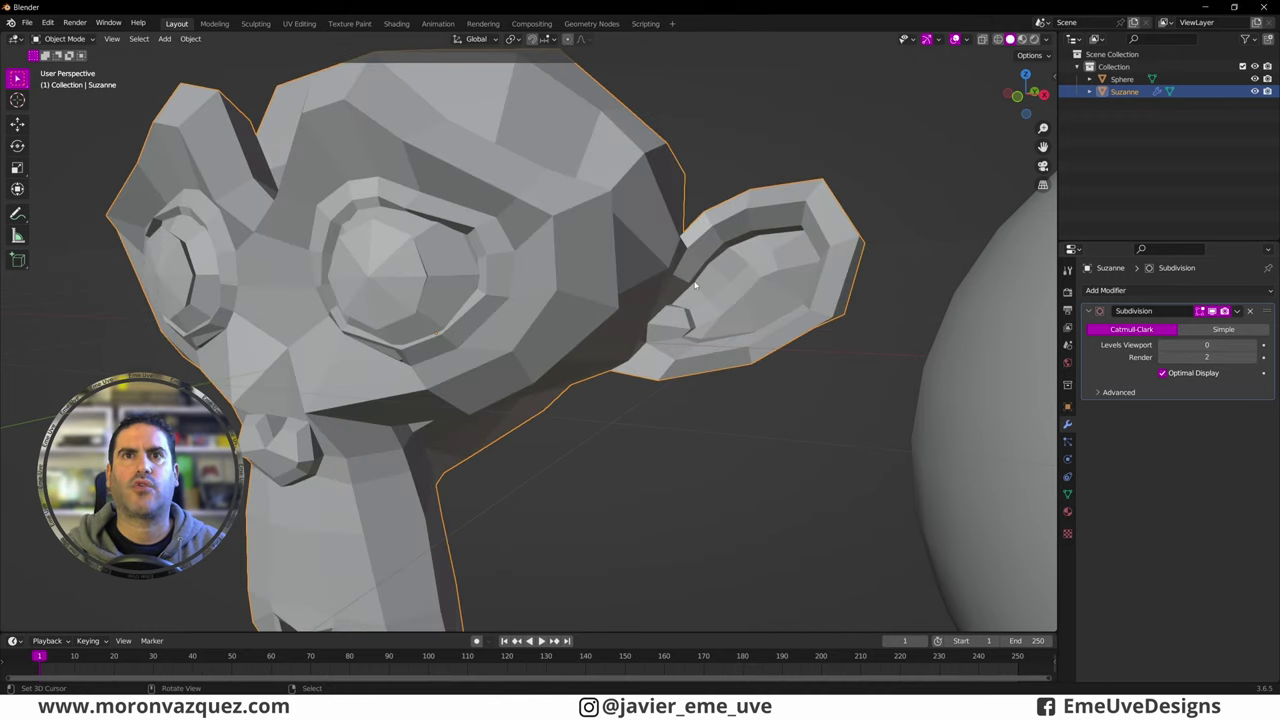
pyautogui.click(1253, 346)
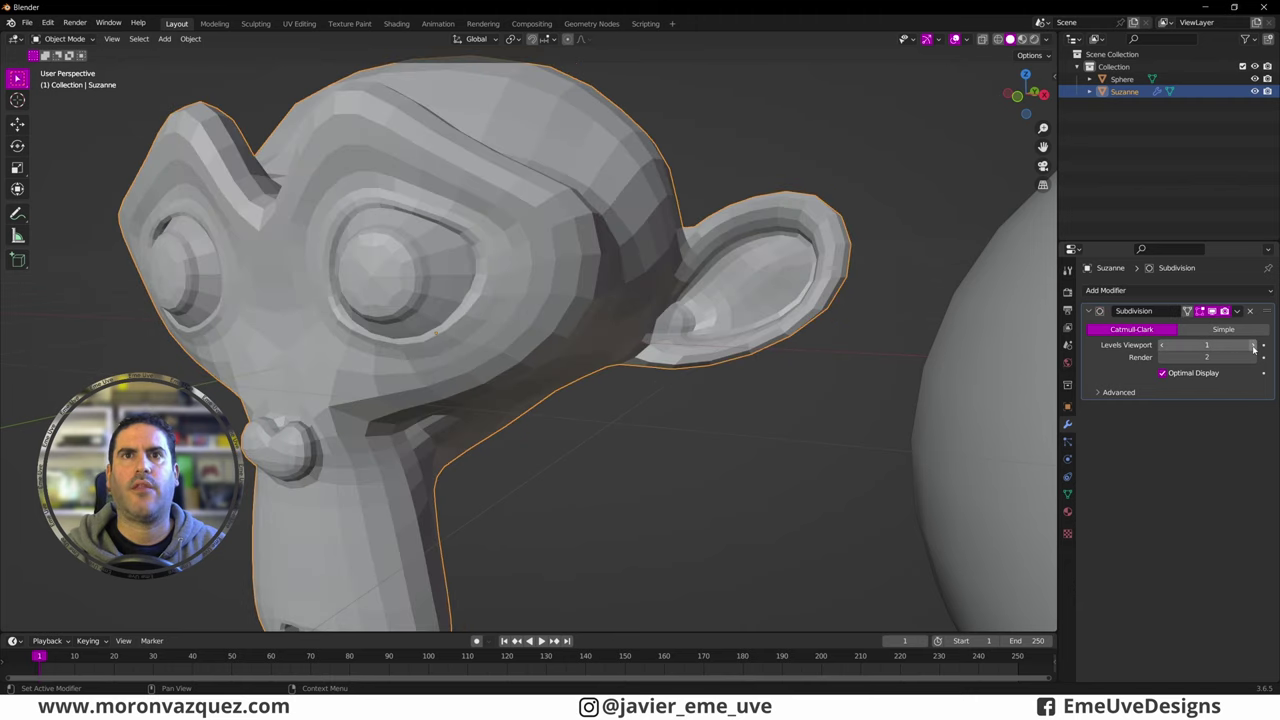
pyautogui.click(1253, 346)
pyautogui.click(1253, 346)
pyautogui.click(1253, 346)
pyautogui.moveTo(445, 330)
pyautogui.mouseDown(button='middle')
pyautogui.moveTo(426, 339)
pyautogui.moveTo(507, 333)
pyautogui.moveTo(490, 345)
pyautogui.moveTo(563, 349)
pyautogui.moveTo(449, 354)
pyautogui.moveTo(418, 325)
pyautogui.moveTo(614, 317)
pyautogui.moveTo(586, 329)
pyautogui.mouseUp(button='middle')
pyautogui.scroll(3, 507, 333)
pyautogui.scroll(-4, 474, 311)
pyautogui.scroll(3, 418, 325)
pyautogui.scroll(-4, 565, 332)
pyautogui.scroll(2, 561, 348)
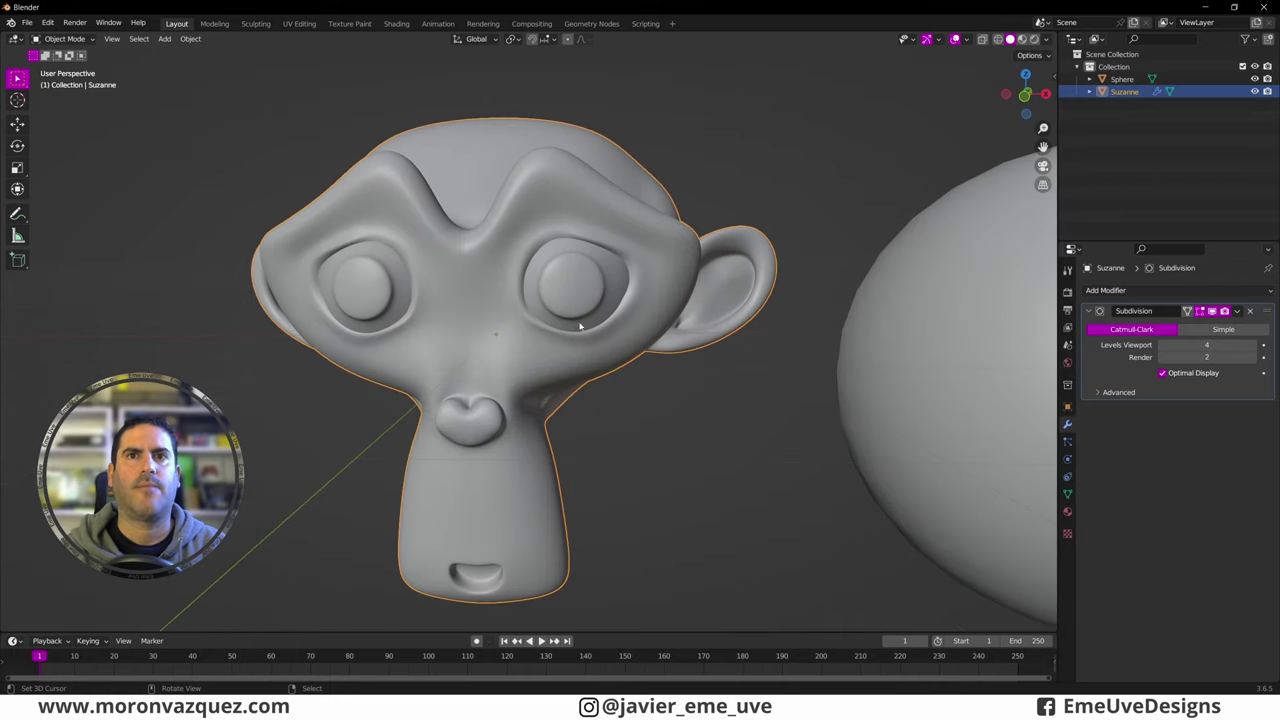
pyautogui.moveTo(577, 321)
pyautogui.mouseDown(button='middle')
pyautogui.moveTo(538, 326)
pyautogui.moveTo(554, 331)
pyautogui.moveTo(521, 346)
pyautogui.mouseUp(button='middle')
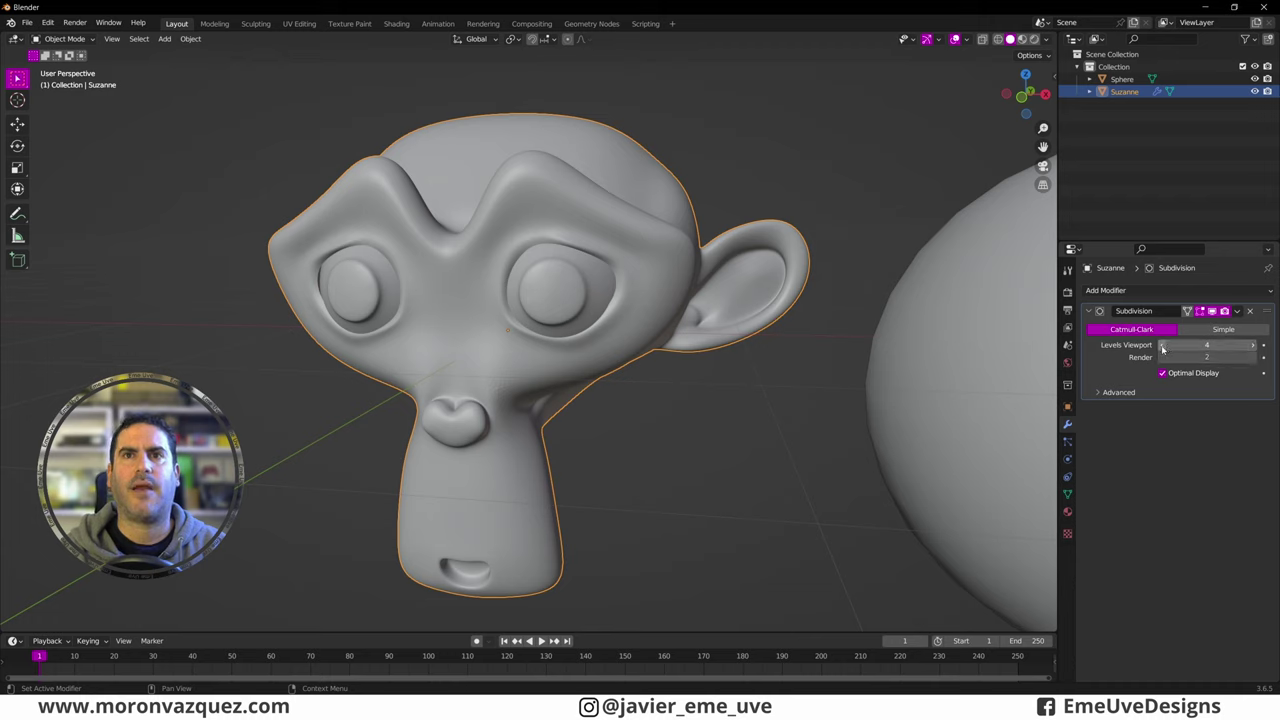
# Step: Adjust Levels Viewport down and up, settling on 2
pyautogui.click(1162, 345)
pyautogui.click(1162, 345)
pyautogui.click(1162, 345)
pyautogui.click(1256, 346)
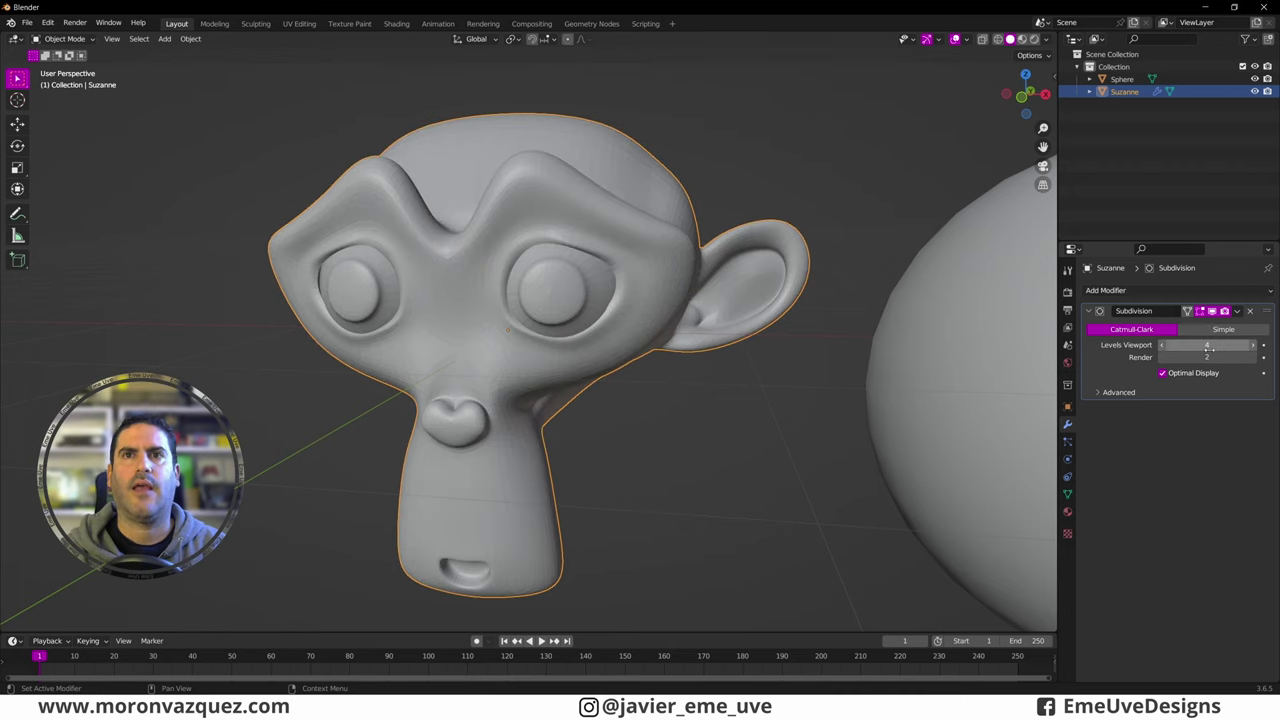
pyautogui.moveTo(950, 320)
pyautogui.mouseDown(button='middle')
pyautogui.moveTo(727, 316)
pyautogui.moveTo(990, 309)
pyautogui.mouseUp(button='middle')
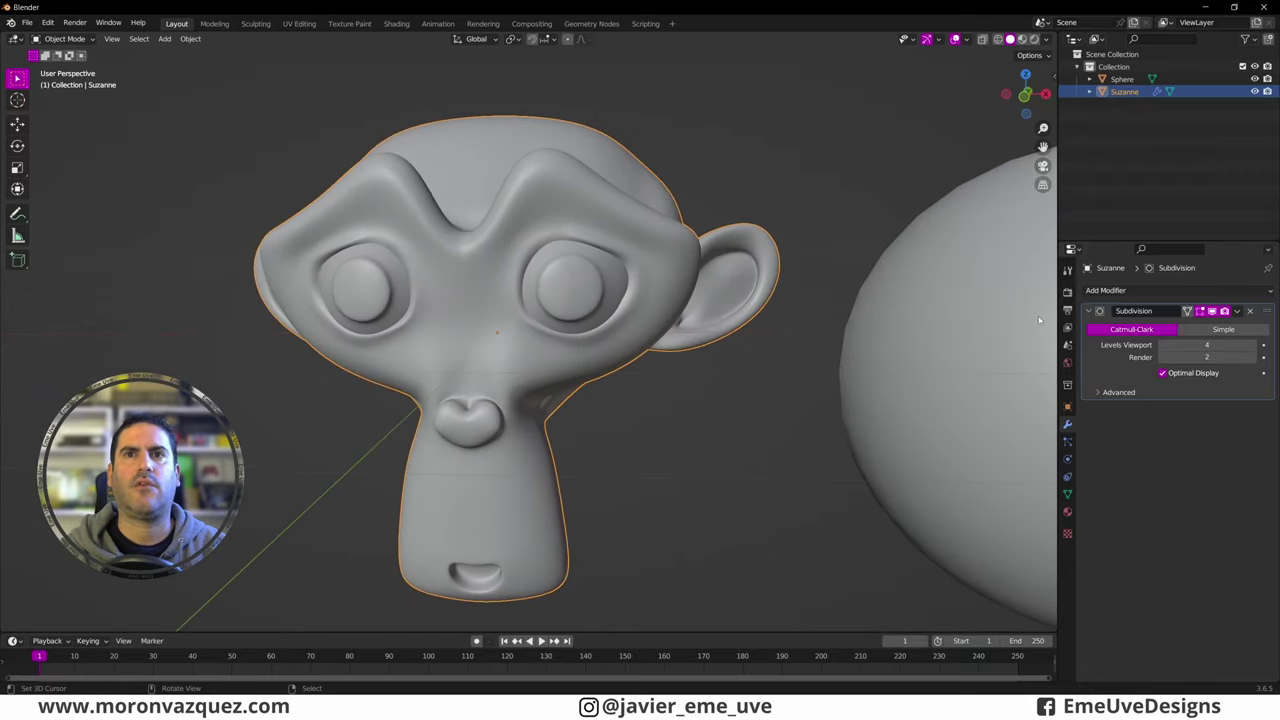
pyautogui.click(1162, 345)
pyautogui.click(1162, 345)
pyautogui.moveTo(607, 364); pyautogui.dragTo(625, 340, button='middle')
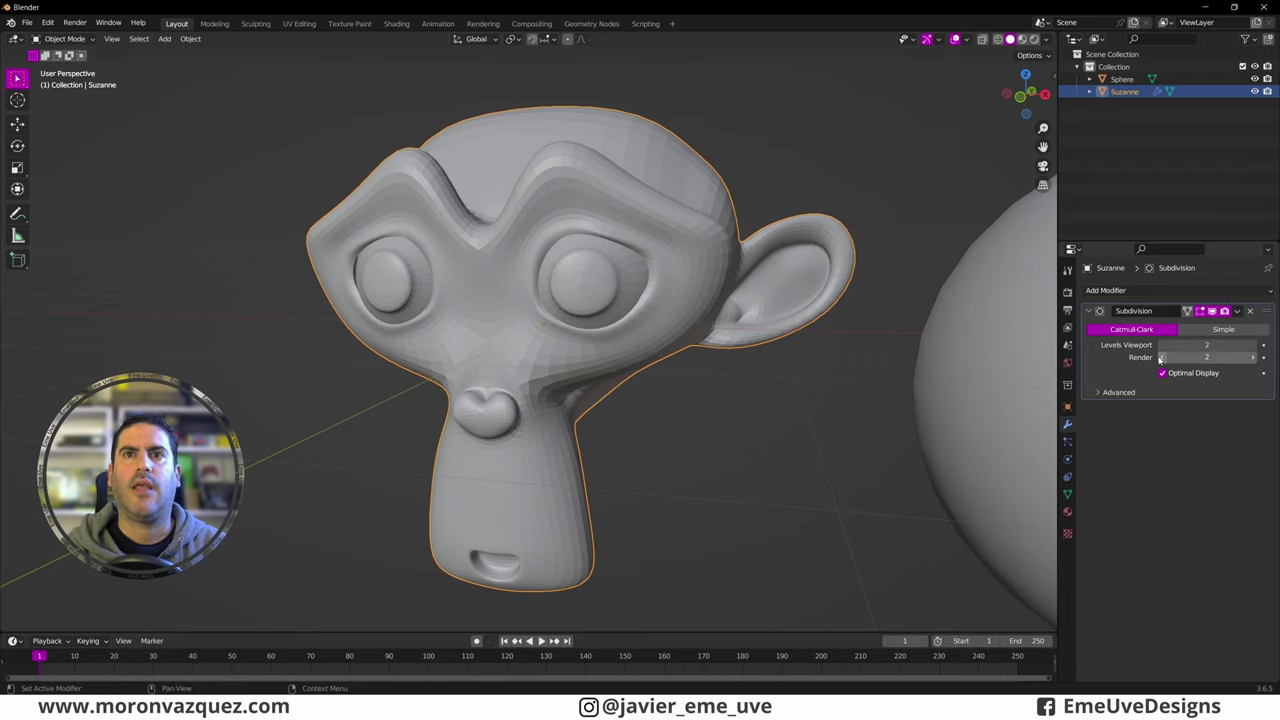
# Step: Try subdivision levels 3 and 4 with Ctrl+3 and Ctrl+4, then drag Levels Viewport back to 2
pyautogui.moveTo(633, 254)
pyautogui.mouseDown(button='middle')
pyautogui.moveTo(612, 276)
pyautogui.moveTo(633, 296)
pyautogui.mouseUp(button='middle')
pyautogui.hotkey('ctrl', '3')
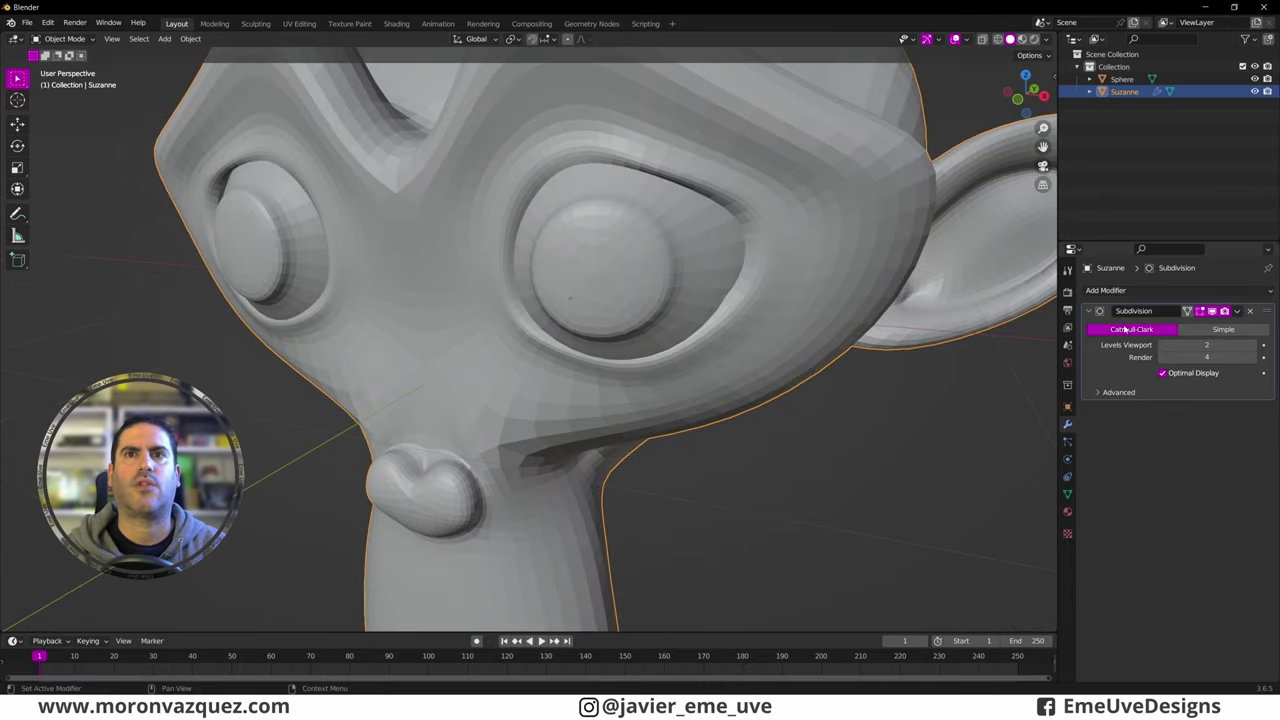
pyautogui.hotkey('ctrl', '4')
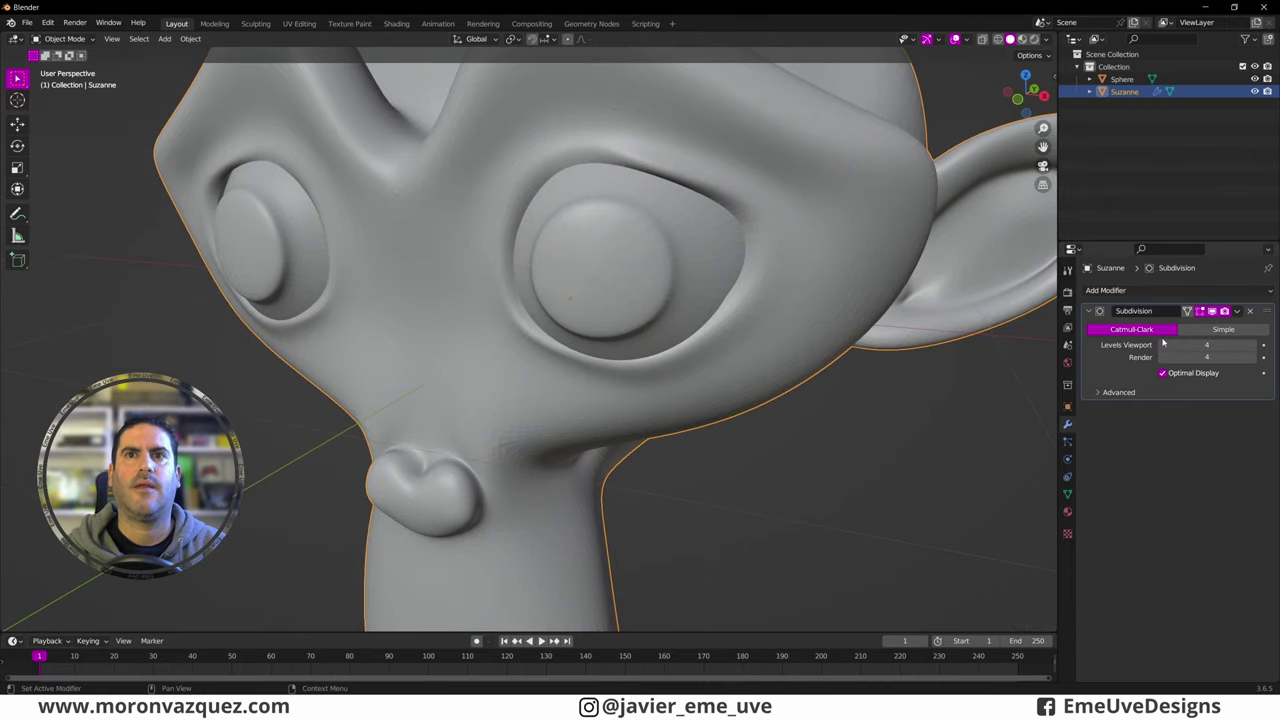
pyautogui.moveTo(1206, 344); pyautogui.dragTo(1170, 344)
pyautogui.moveTo(714, 367); pyautogui.dragTo(555, 367, button='middle')
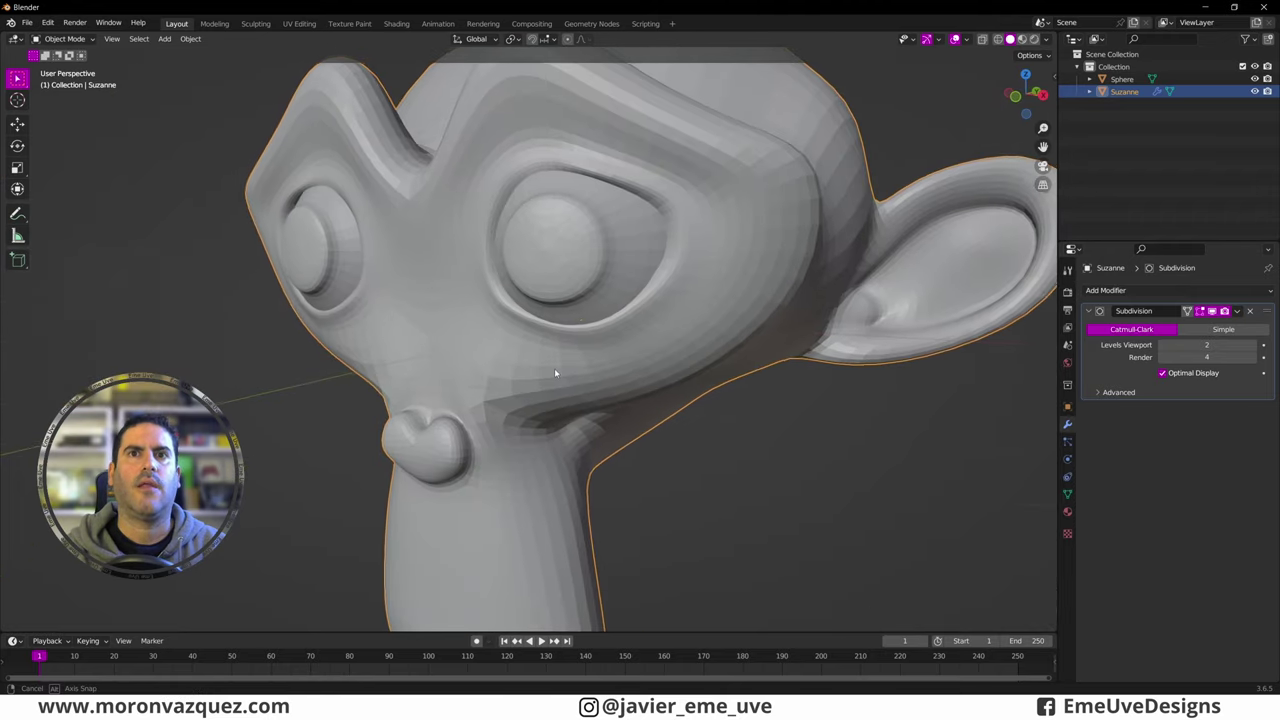
pyautogui.scroll(-3, 555, 367)
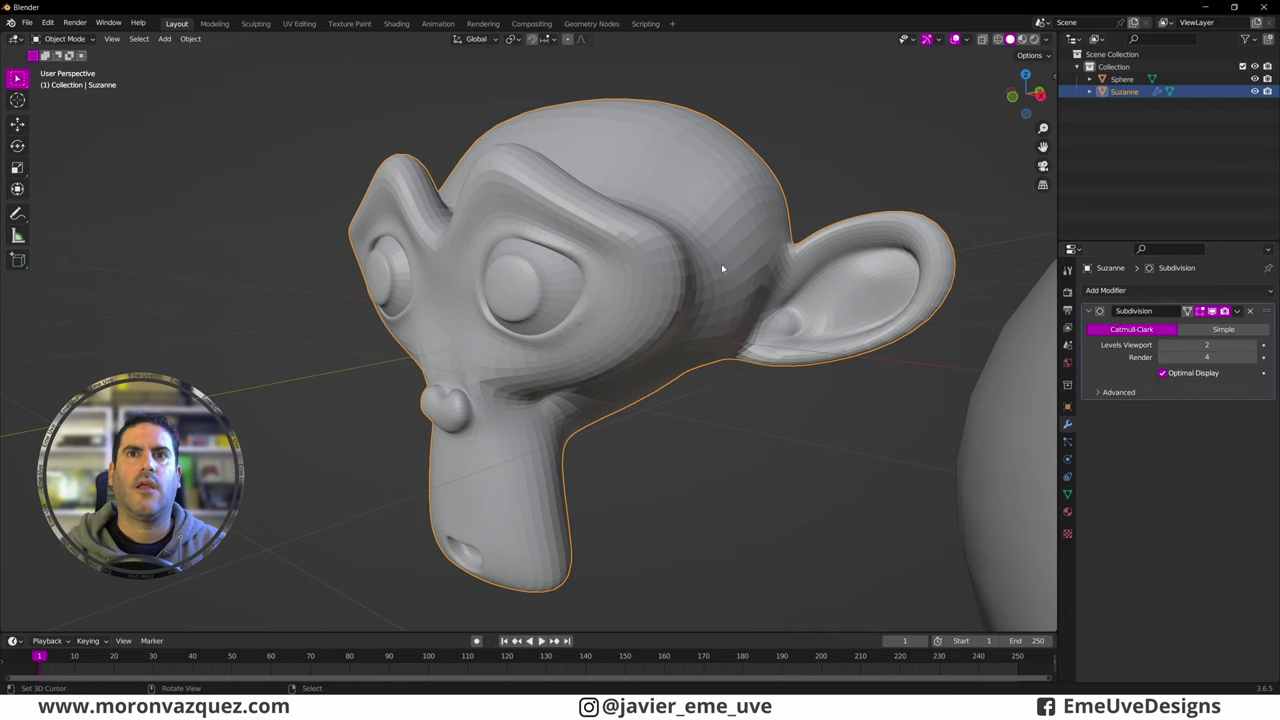
pyautogui.moveTo(600, 325); pyautogui.dragTo(535, 388, button='middle')
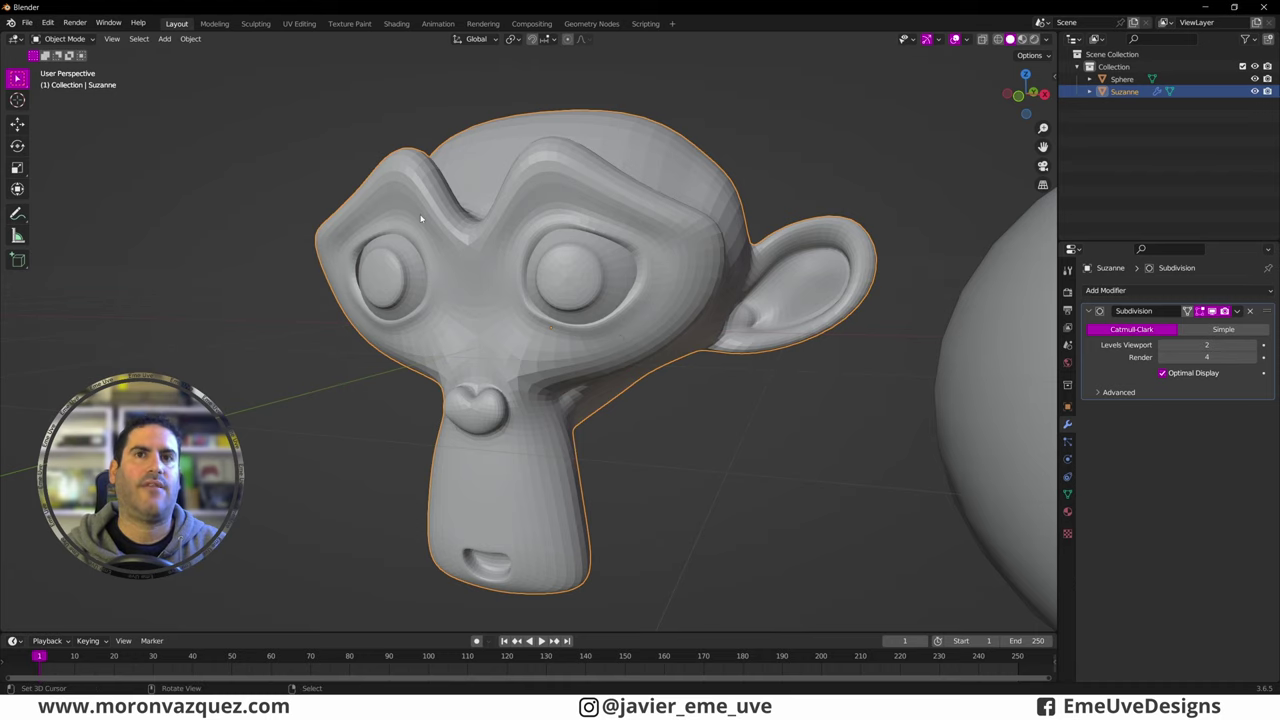
# Step: Set subdivision to level 4 with Ctrl+4 and compare Suzanne in wireframe and solid display
pyautogui.hotkey('ctrl', '4')
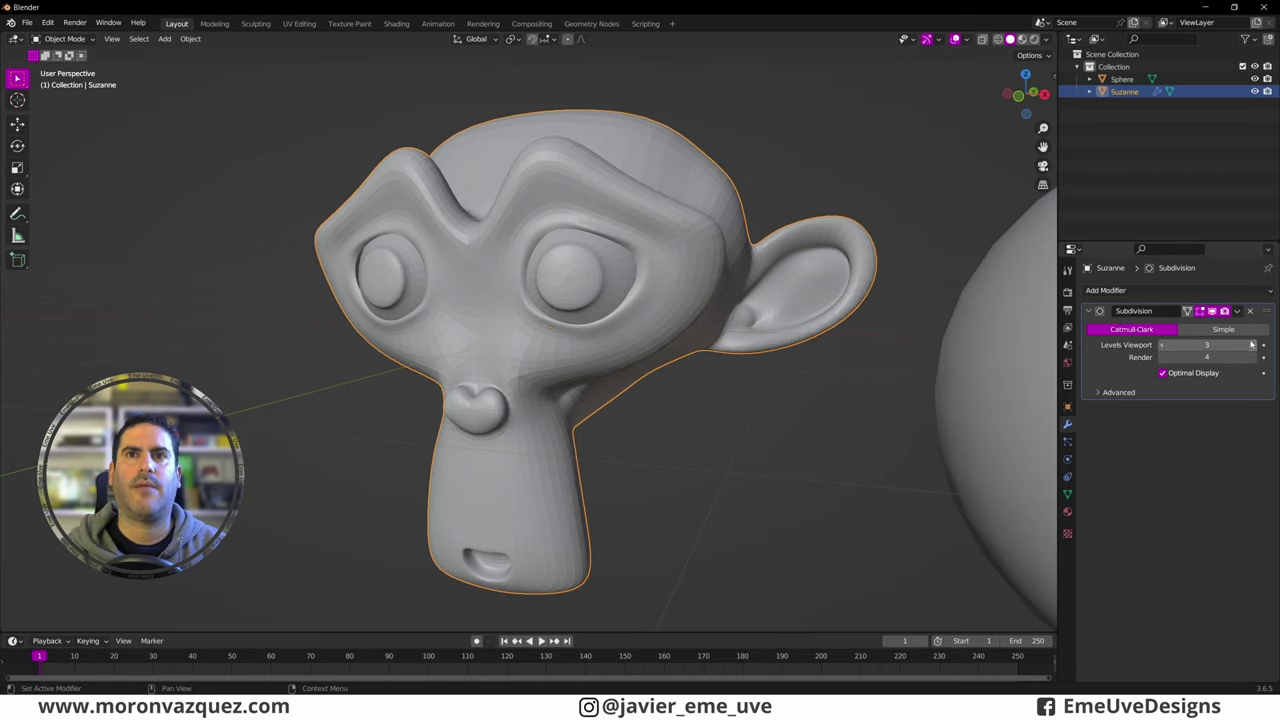
pyautogui.moveTo(638, 313)
pyautogui.mouseDown(button='middle')
pyautogui.moveTo(743, 277)
pyautogui.moveTo(786, 183)
pyautogui.mouseUp(button='middle')
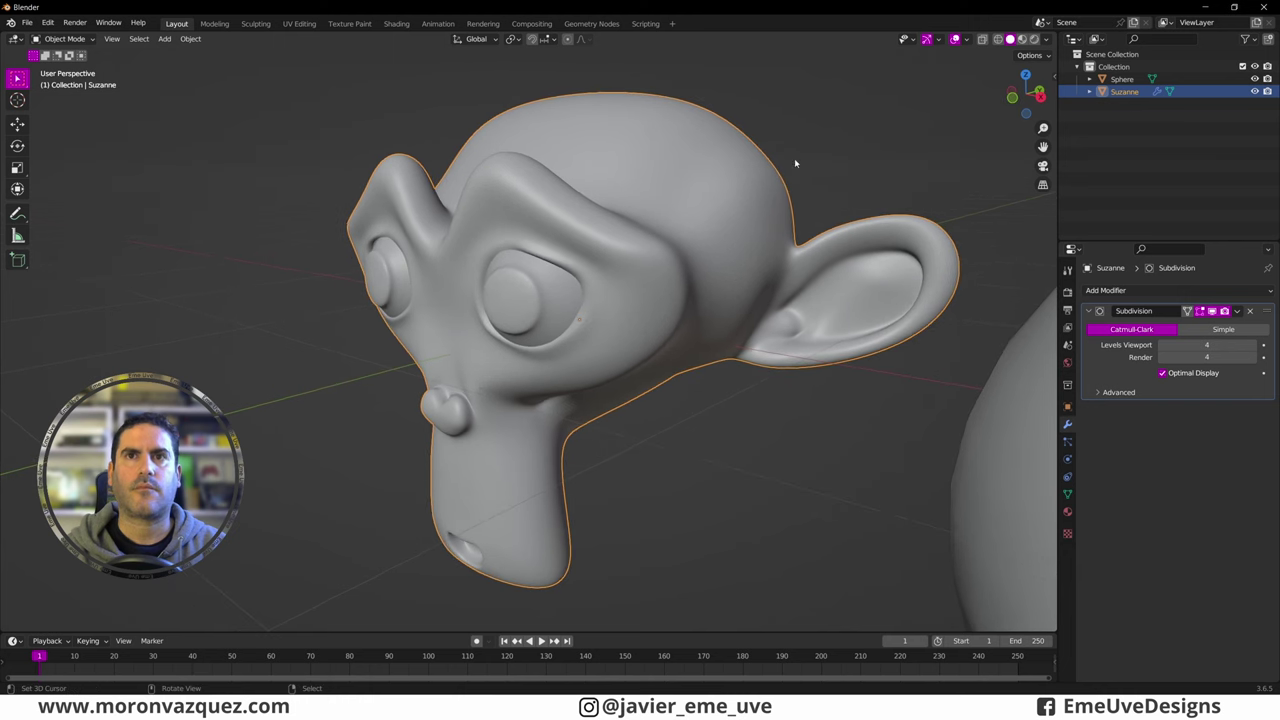
pyautogui.click(998, 39)
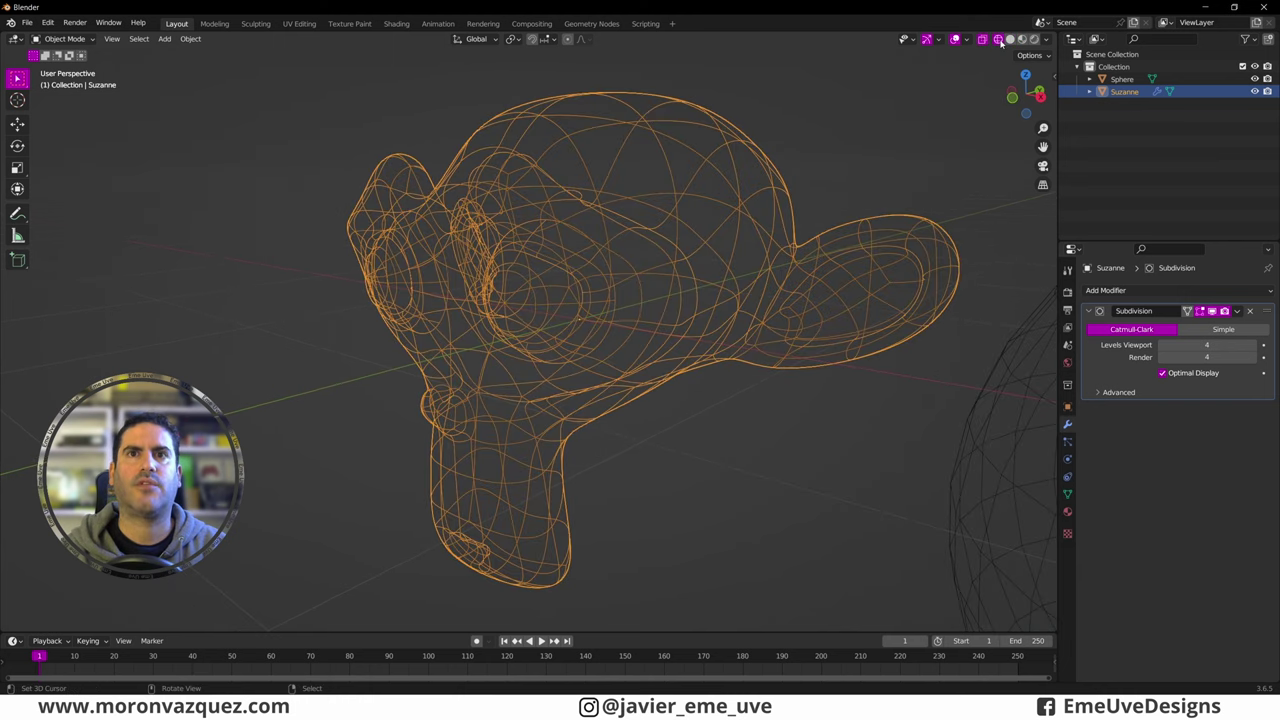
pyautogui.click(1010, 39)
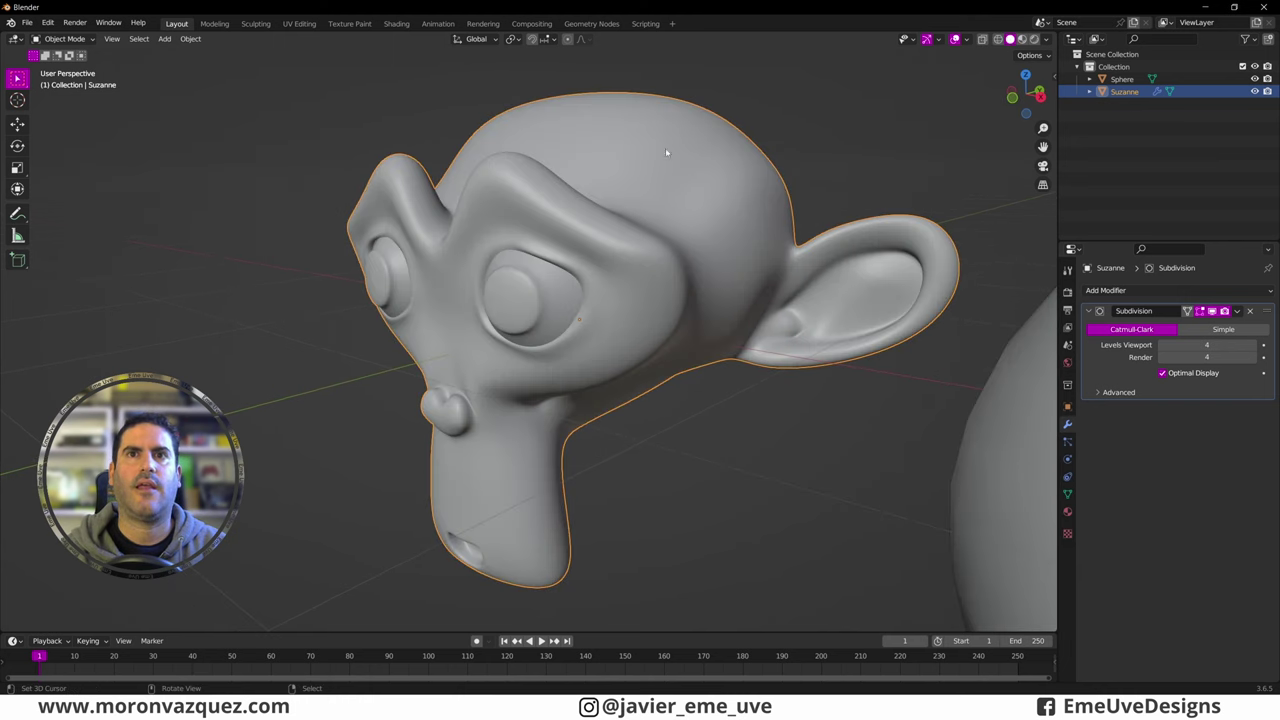
pyautogui.click(998, 40)
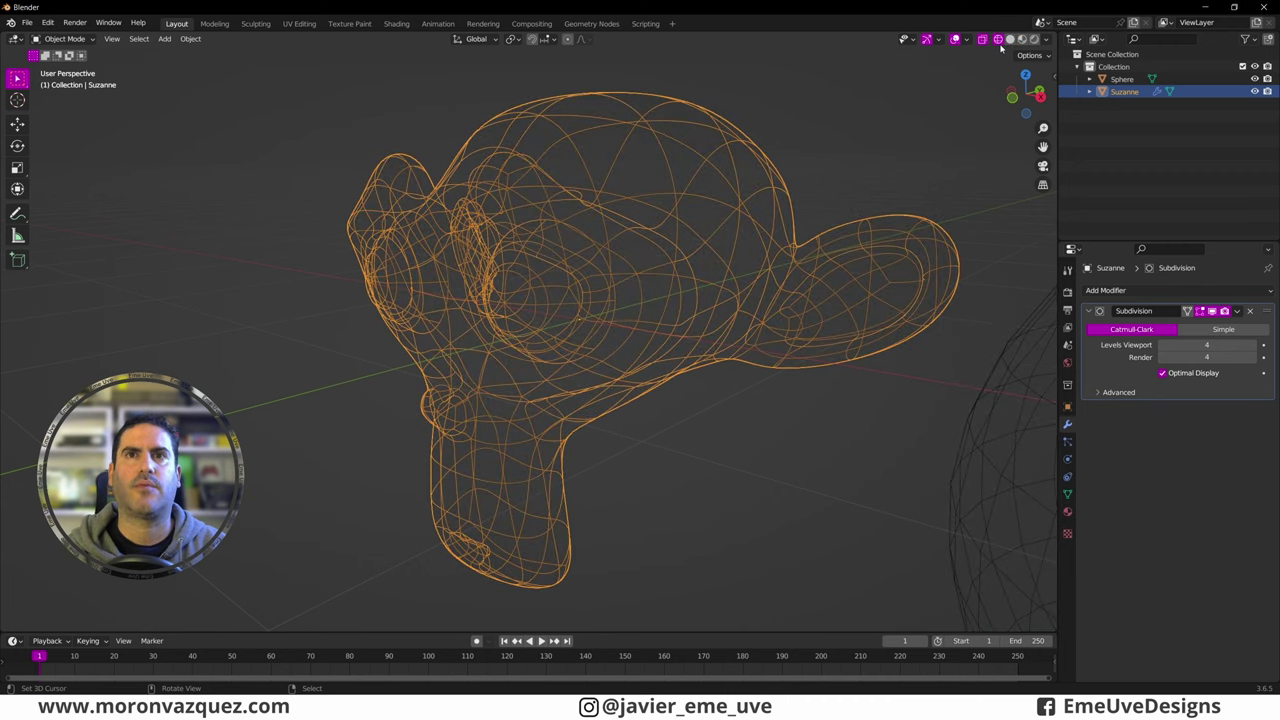
pyautogui.click(1010, 40)
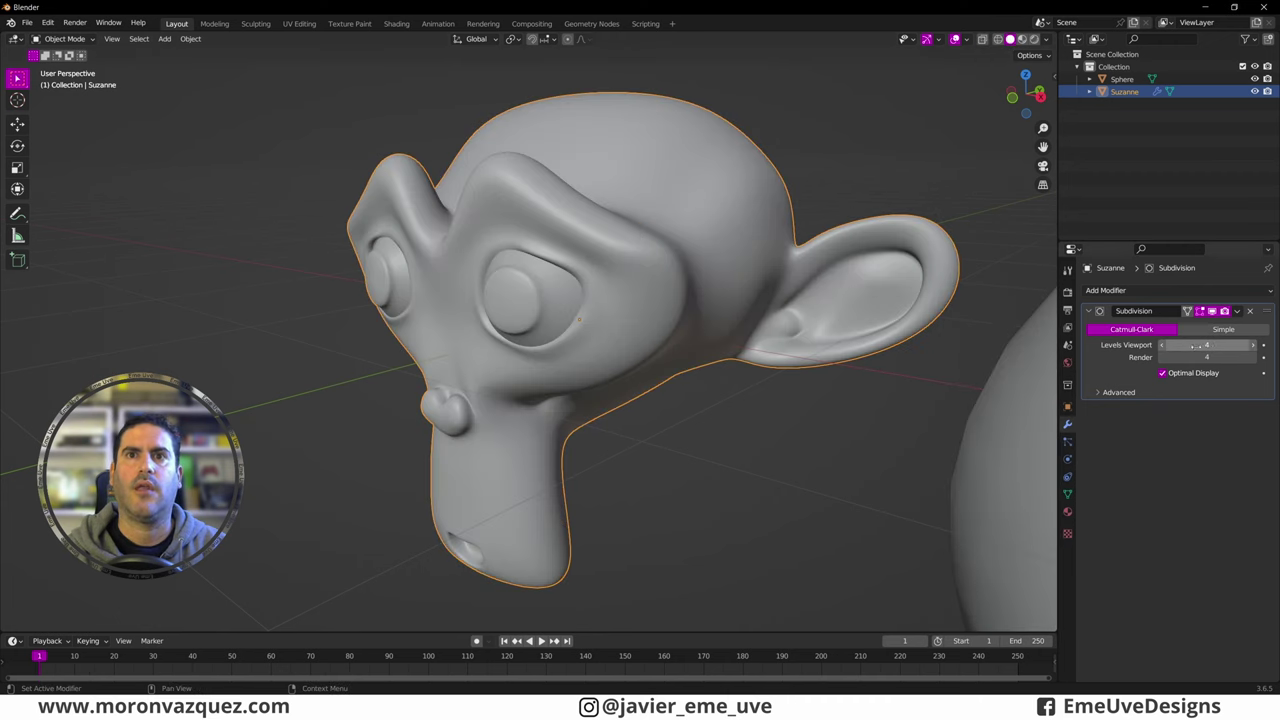
# Step: Apply the level-4 Subdivision modifier and inspect Suzanne's dense mesh in wireframe
pyautogui.click(1238, 312)
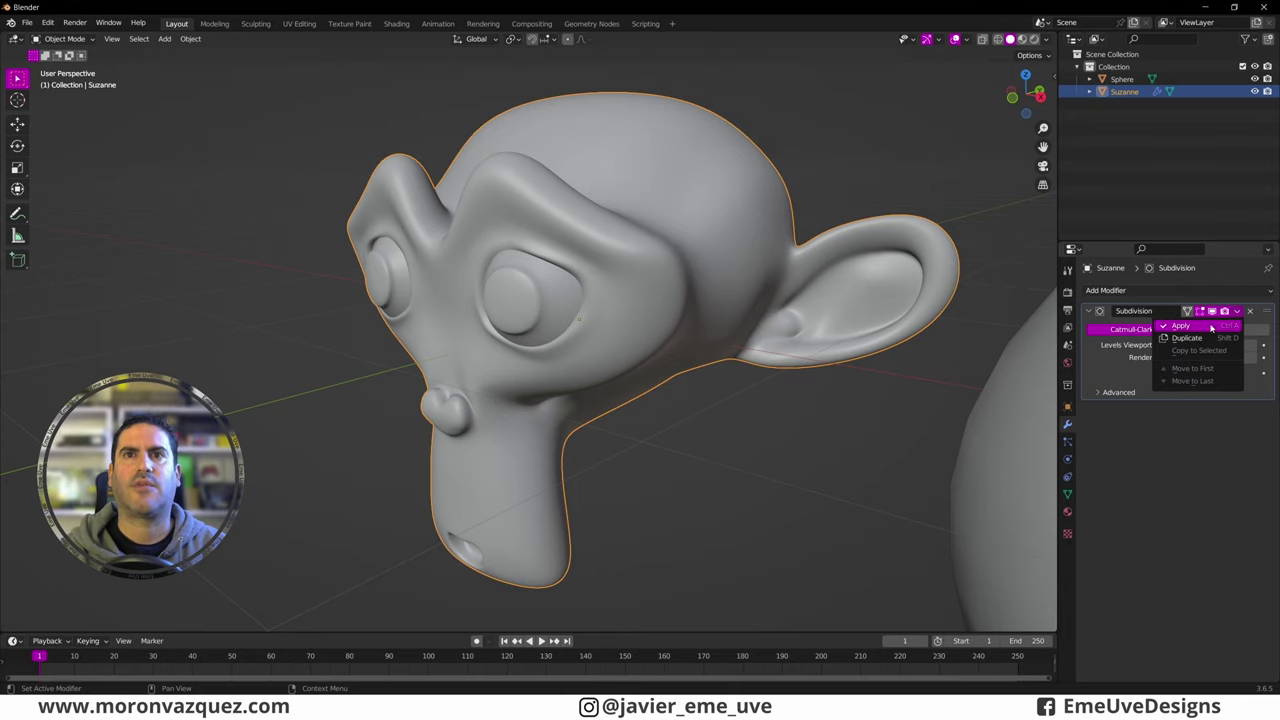
pyautogui.click(1211, 327)
pyautogui.click(998, 40)
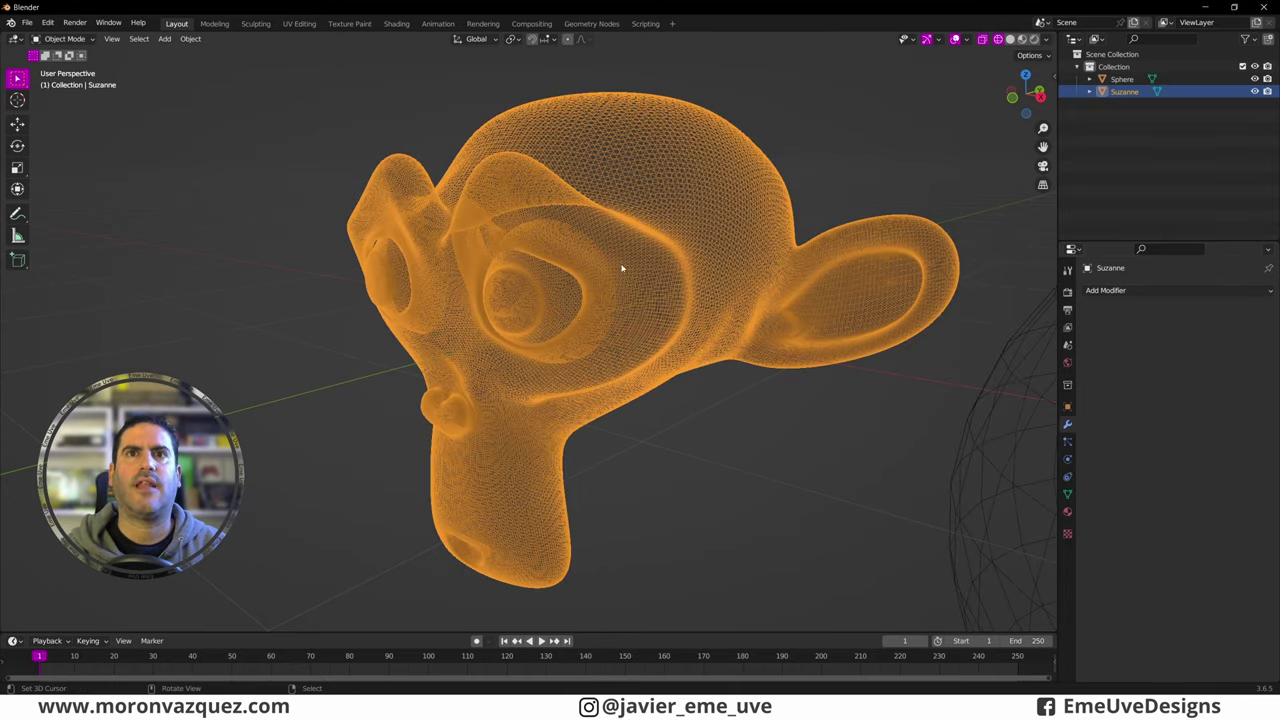
pyautogui.moveTo(621, 268)
pyautogui.mouseDown(button='middle')
pyautogui.moveTo(703, 266)
pyautogui.moveTo(686, 264)
pyautogui.mouseUp(button='middle')
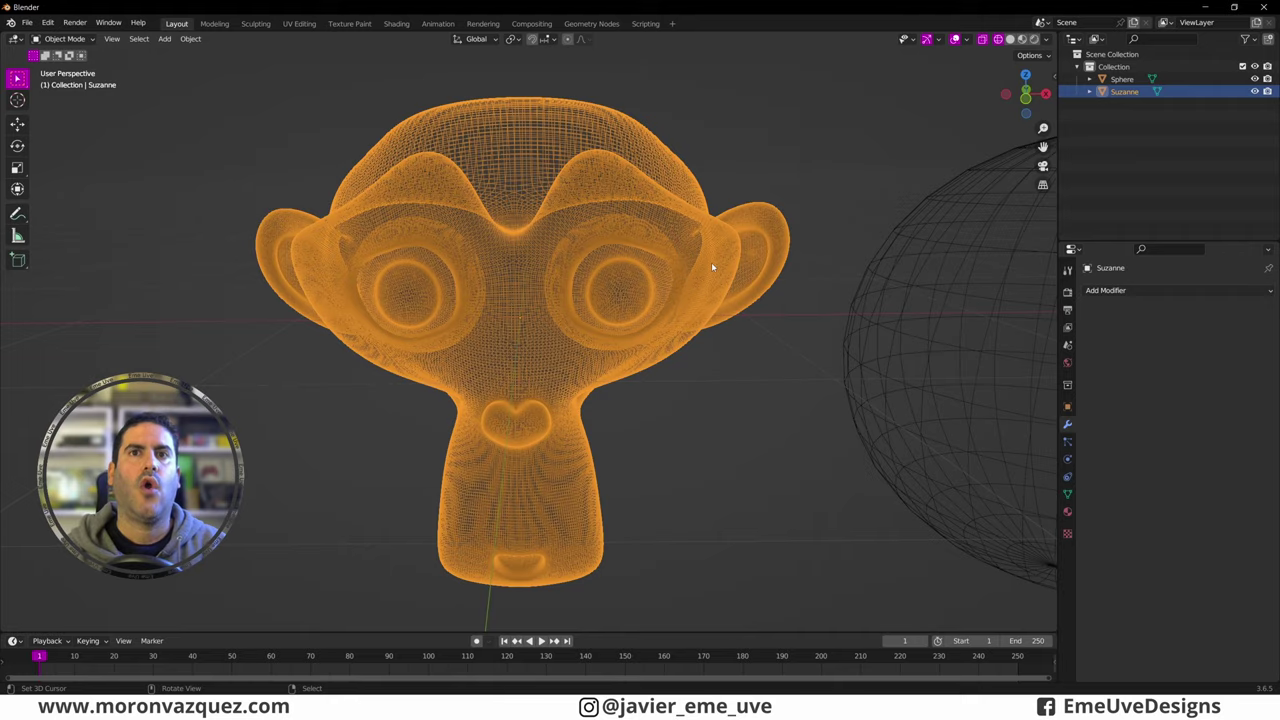
pyautogui.moveTo(581, 341)
pyautogui.mouseDown(button='middle')
pyautogui.moveTo(523, 346)
pyautogui.moveTo(593, 346)
pyautogui.mouseUp(button='middle')
pyautogui.scroll(4, 593, 346)
pyautogui.scroll(-3, 617, 338)
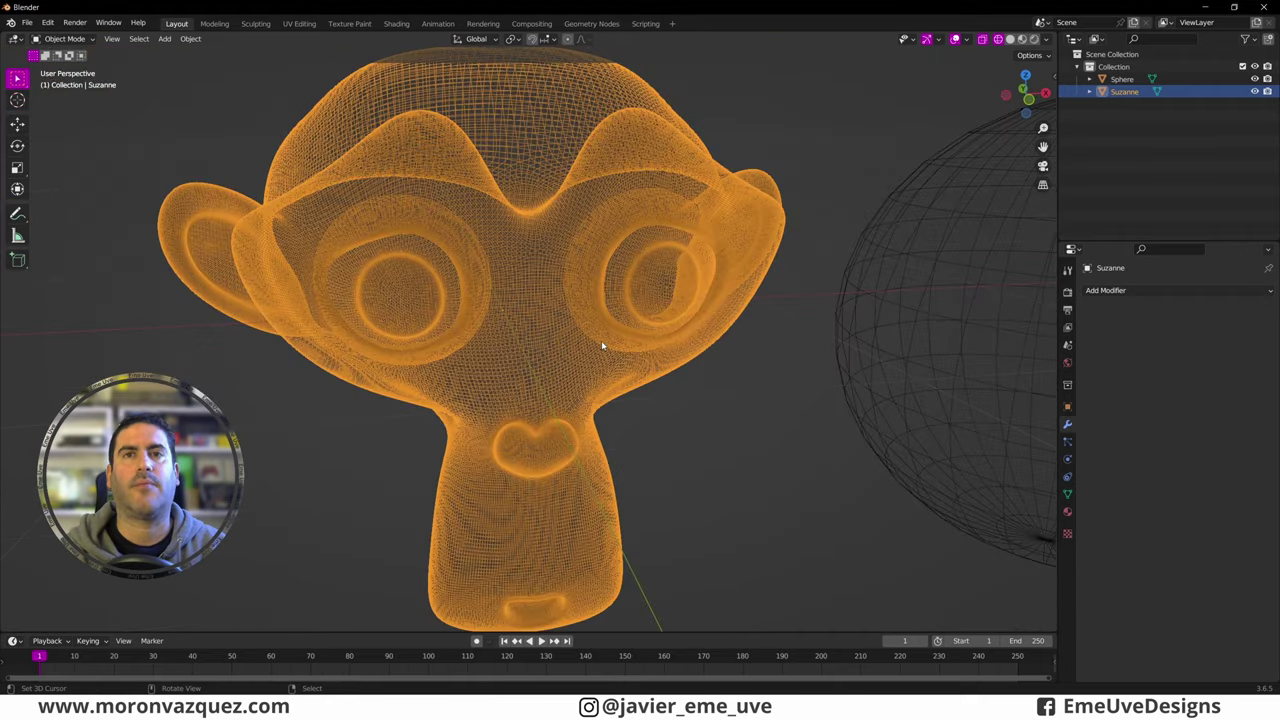
pyautogui.scroll(-2, 600, 349)
pyautogui.moveTo(600, 349)
pyautogui.mouseDown(button='middle')
pyautogui.moveTo(551, 360)
pyautogui.moveTo(574, 357)
pyautogui.mouseUp(button='middle')
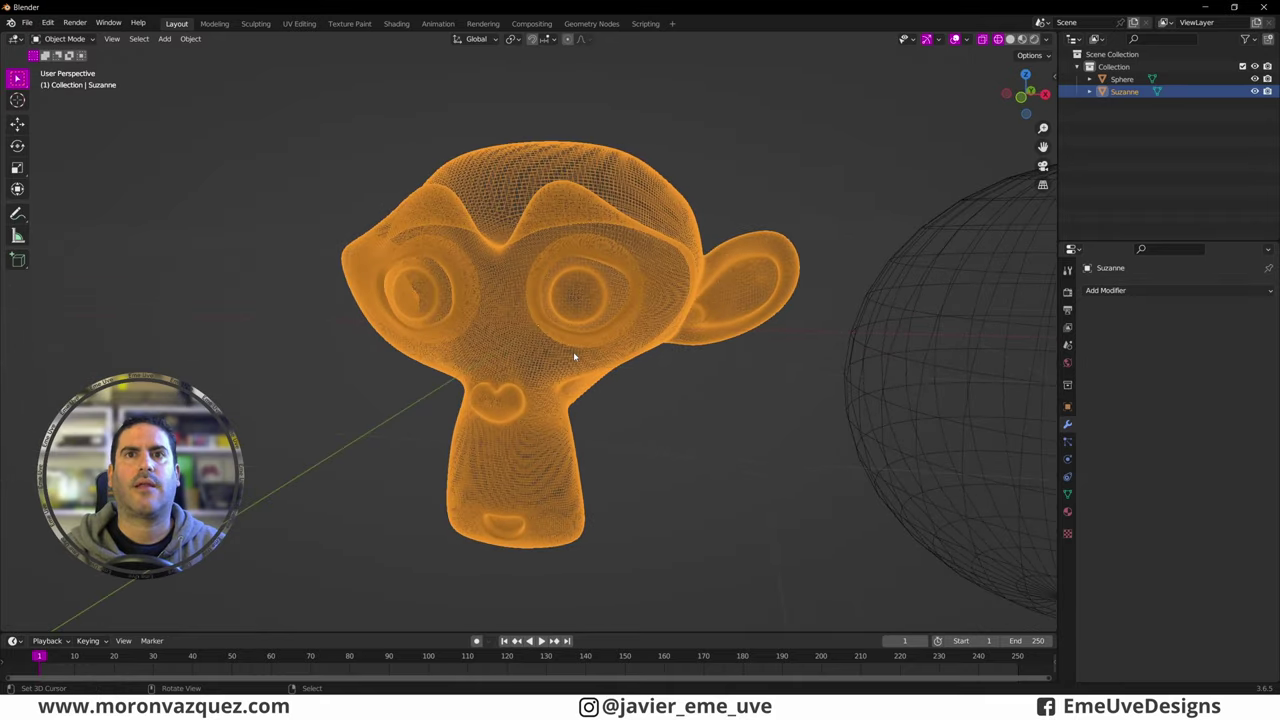
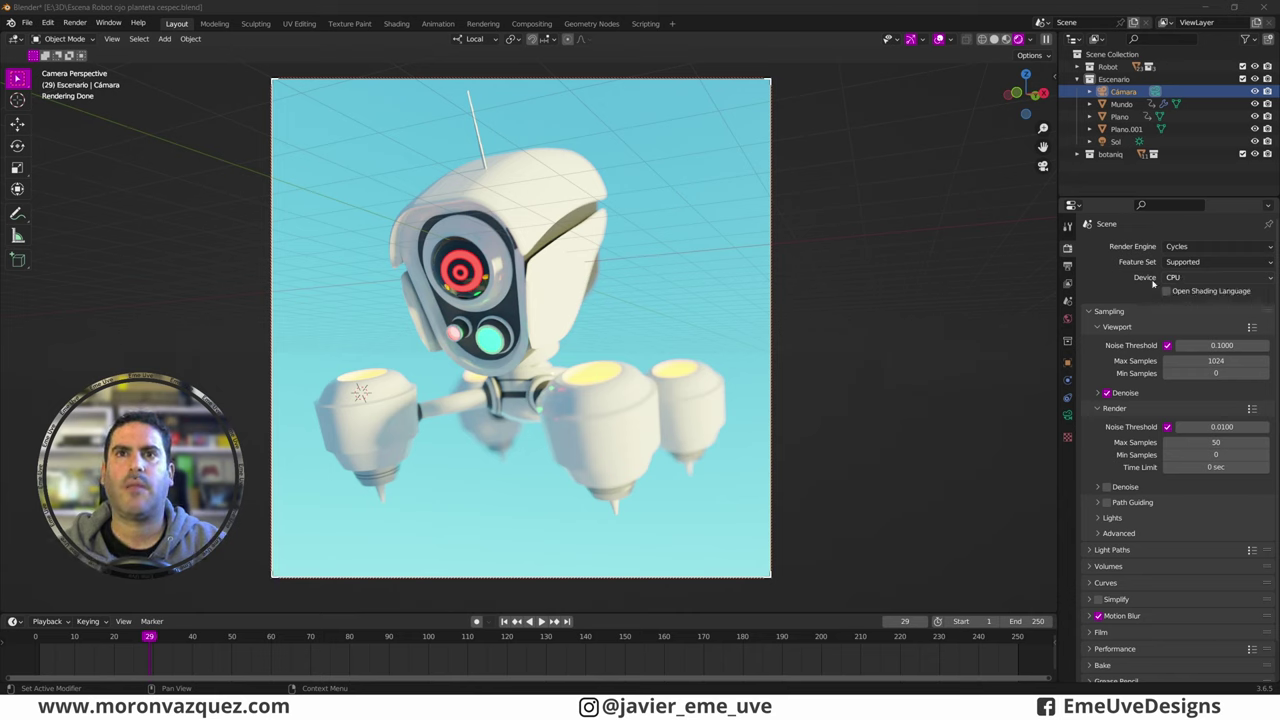
# Step: Set the Cycles render Device to GPU Compute instead of CPU in Render Properties
pyautogui.click(1207, 278)
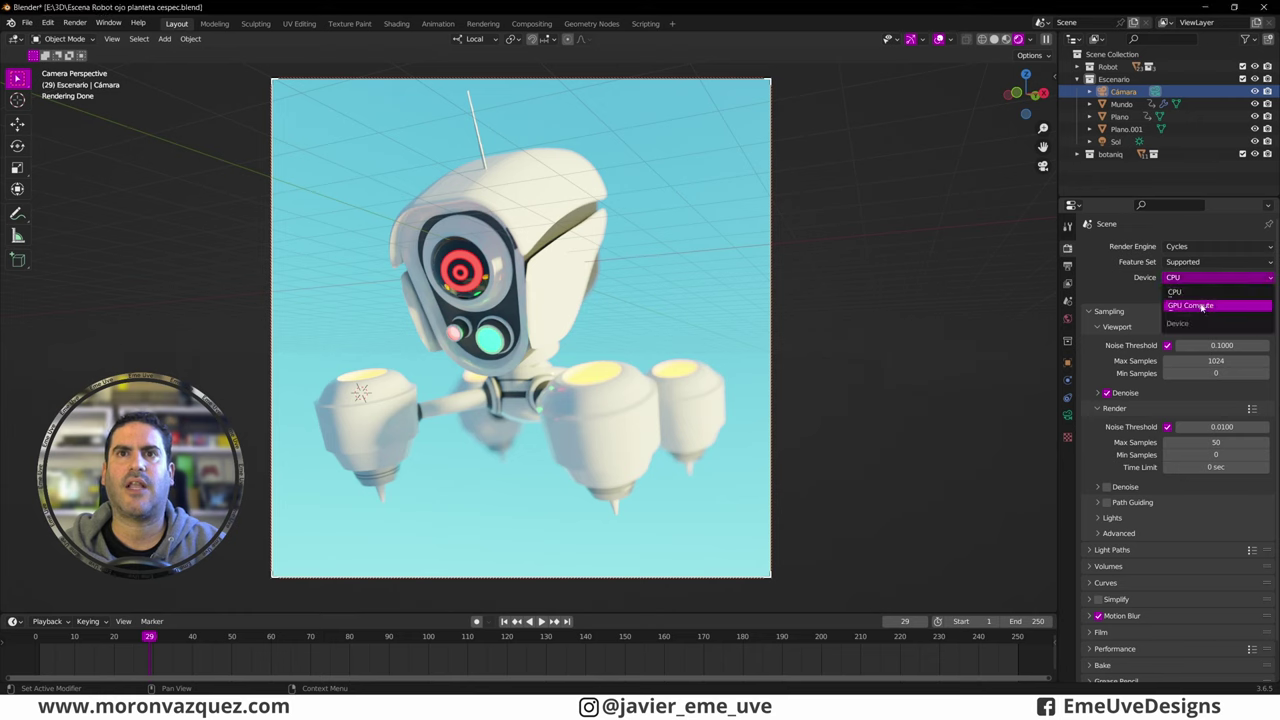
pyautogui.click(1200, 306)
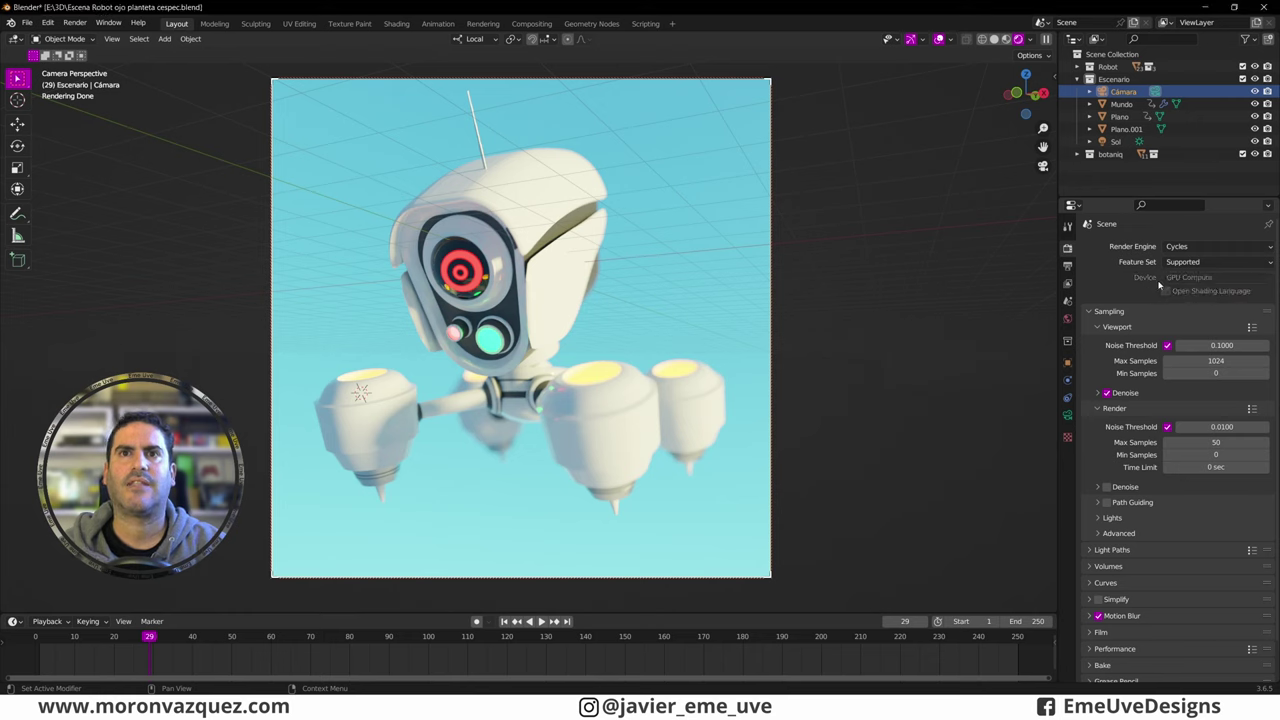
pyautogui.click(1197, 280)
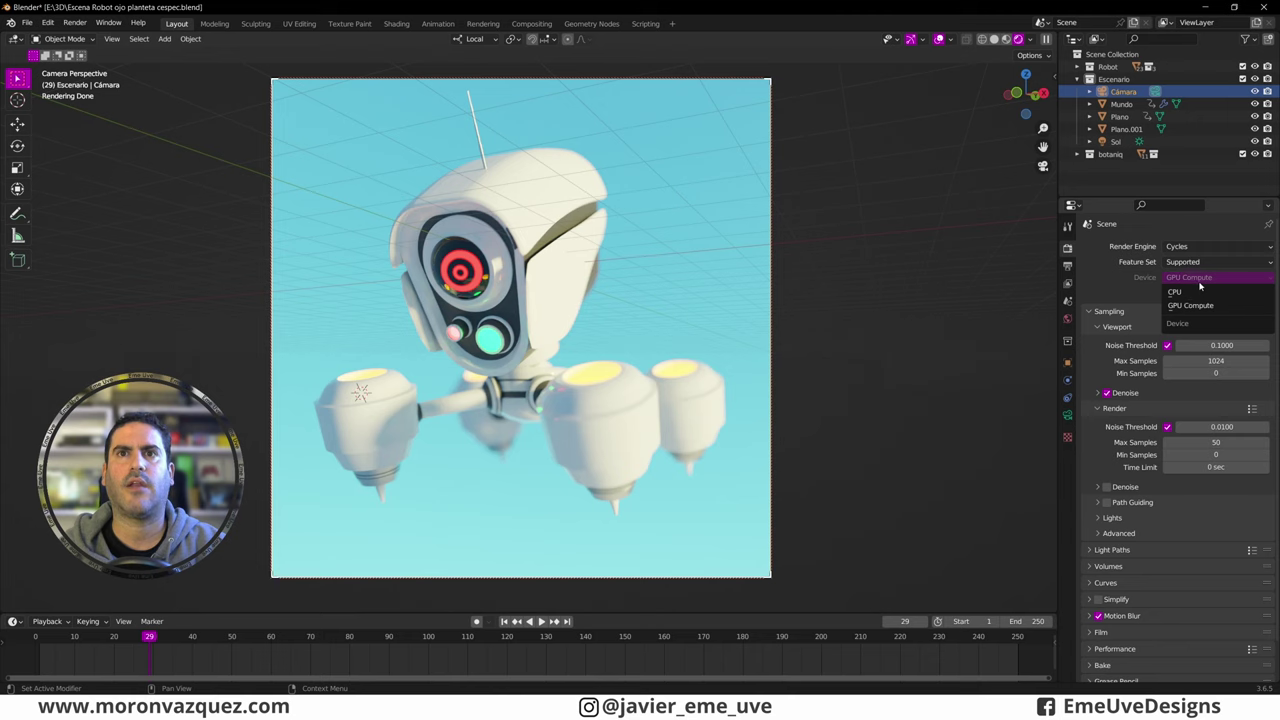
pyautogui.click(1176, 291)
pyautogui.click(1196, 279)
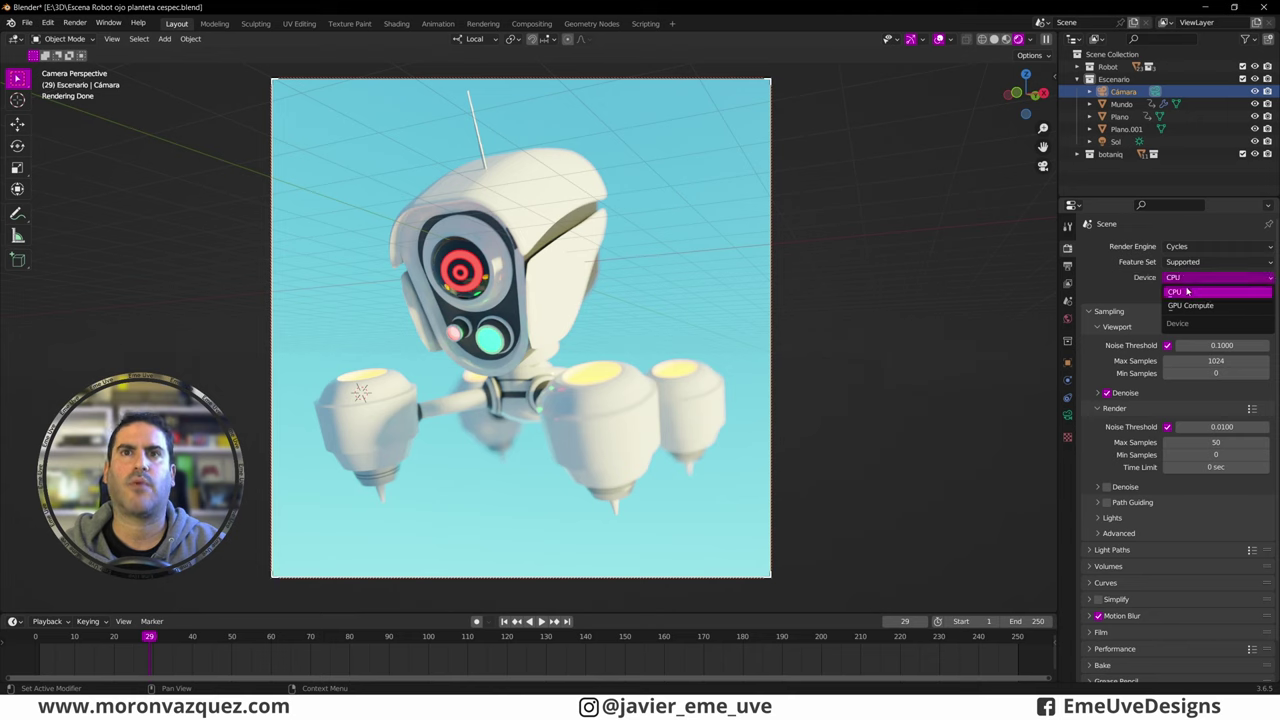
pyautogui.click(1186, 306)
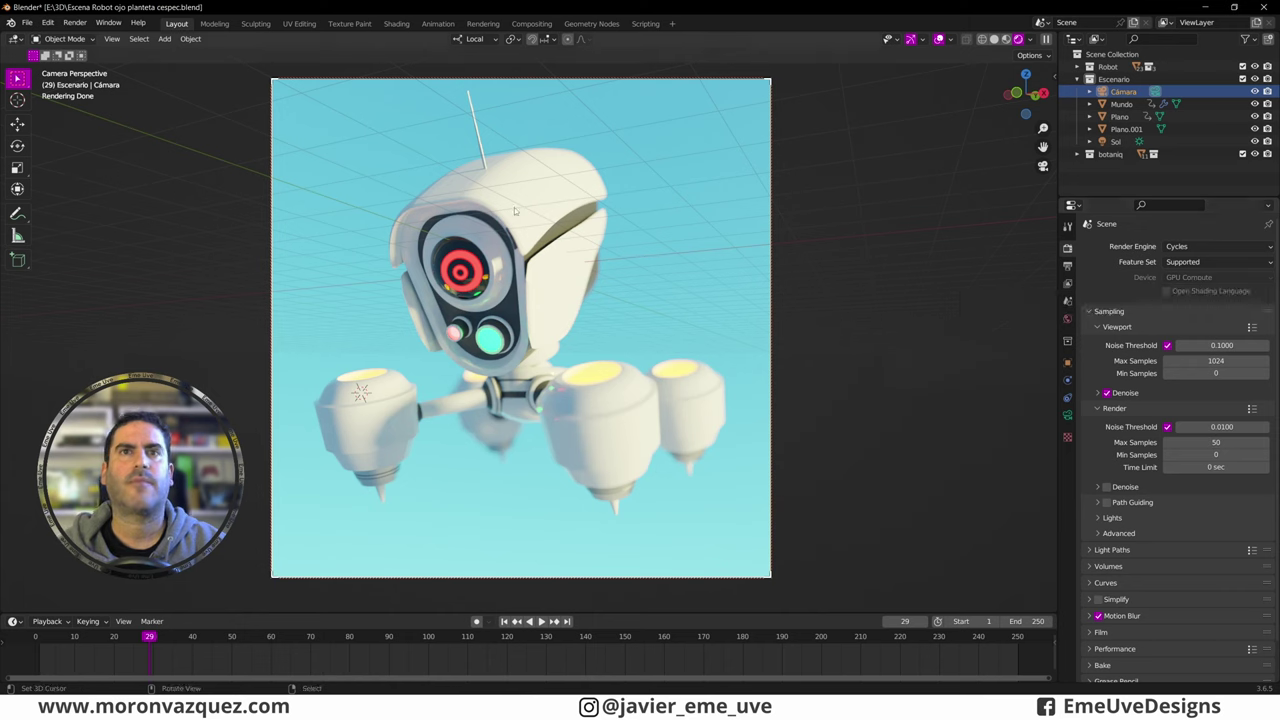
# Step: Choose CUDA as the Cycles render device type in Preferences > System
pyautogui.click(48, 22)
pyautogui.click(66, 197)
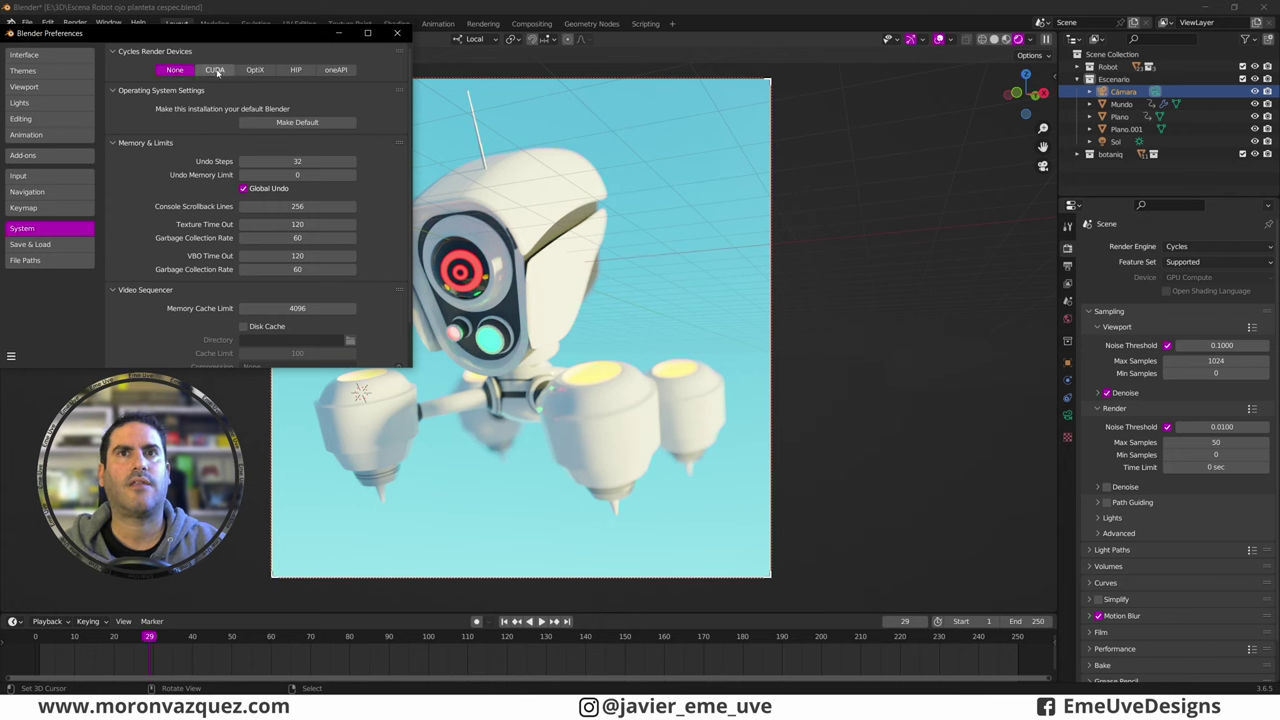
pyautogui.click(214, 71)
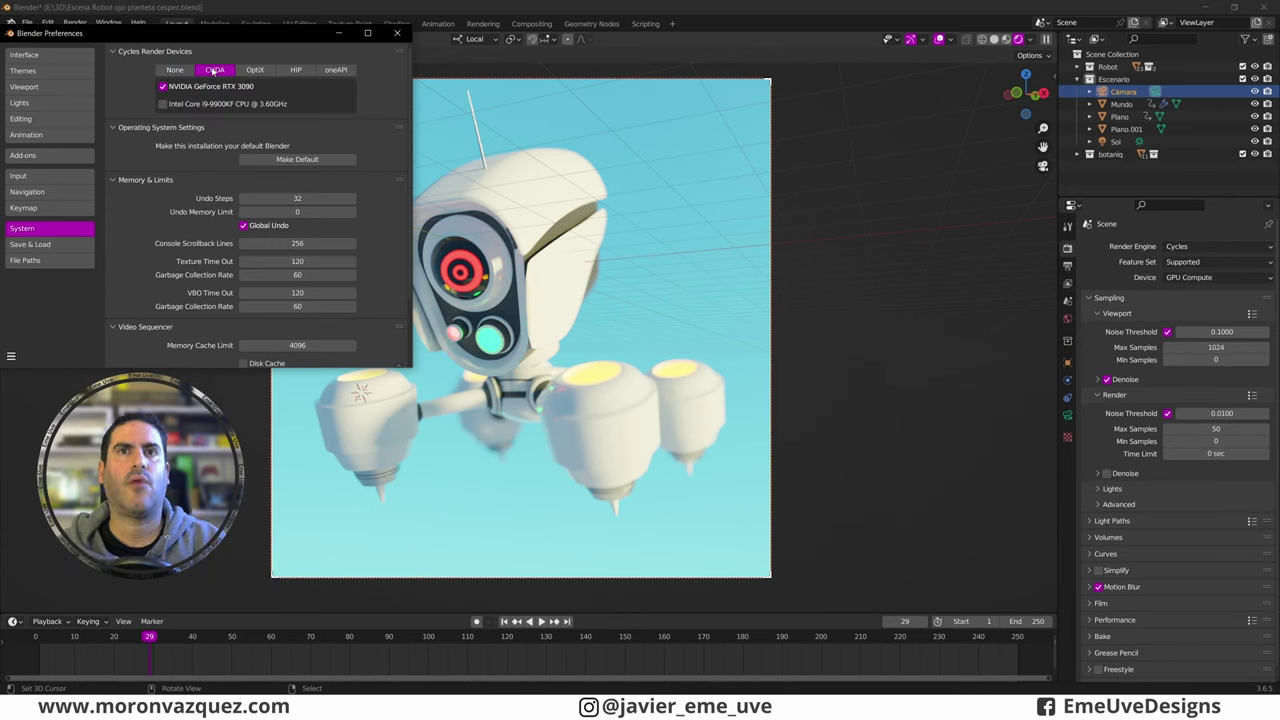
pyautogui.click(296, 71)
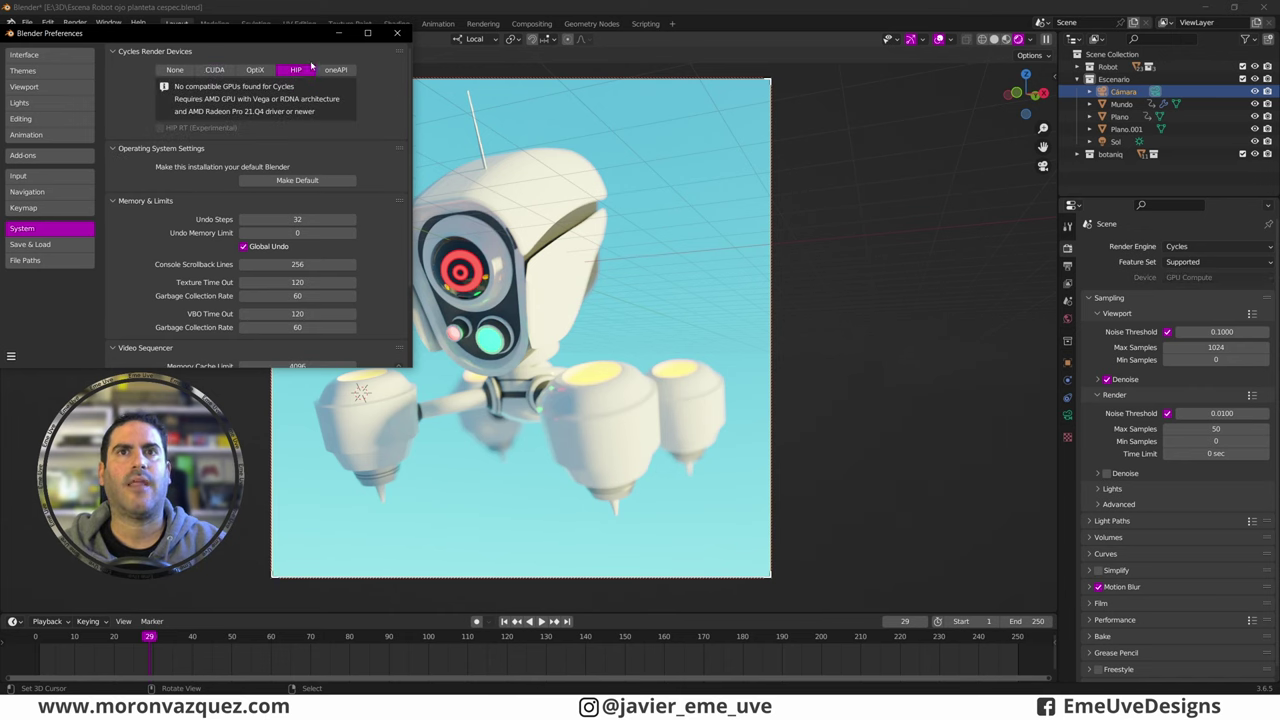
pyautogui.click(216, 71)
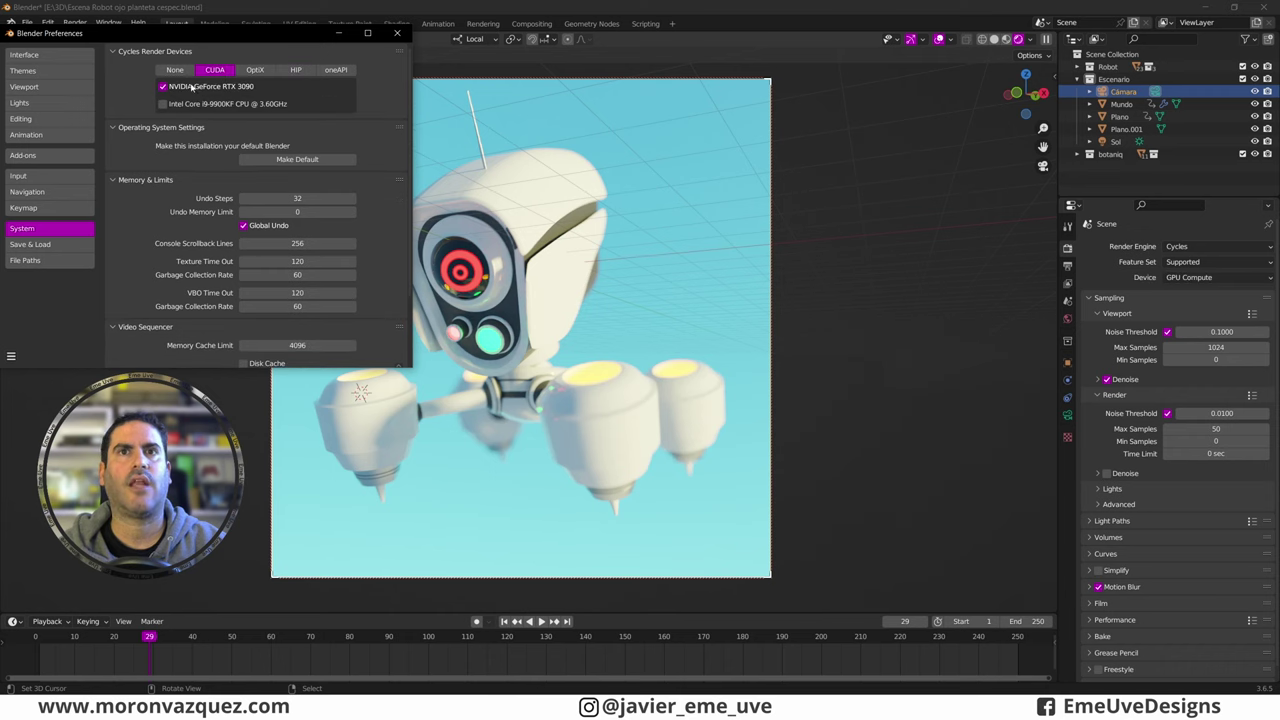
# Step: Leave only the NVIDIA GeForce RTX 3090 enabled as a CUDA device and close Preferences
pyautogui.click(163, 104)
pyautogui.click(163, 104)
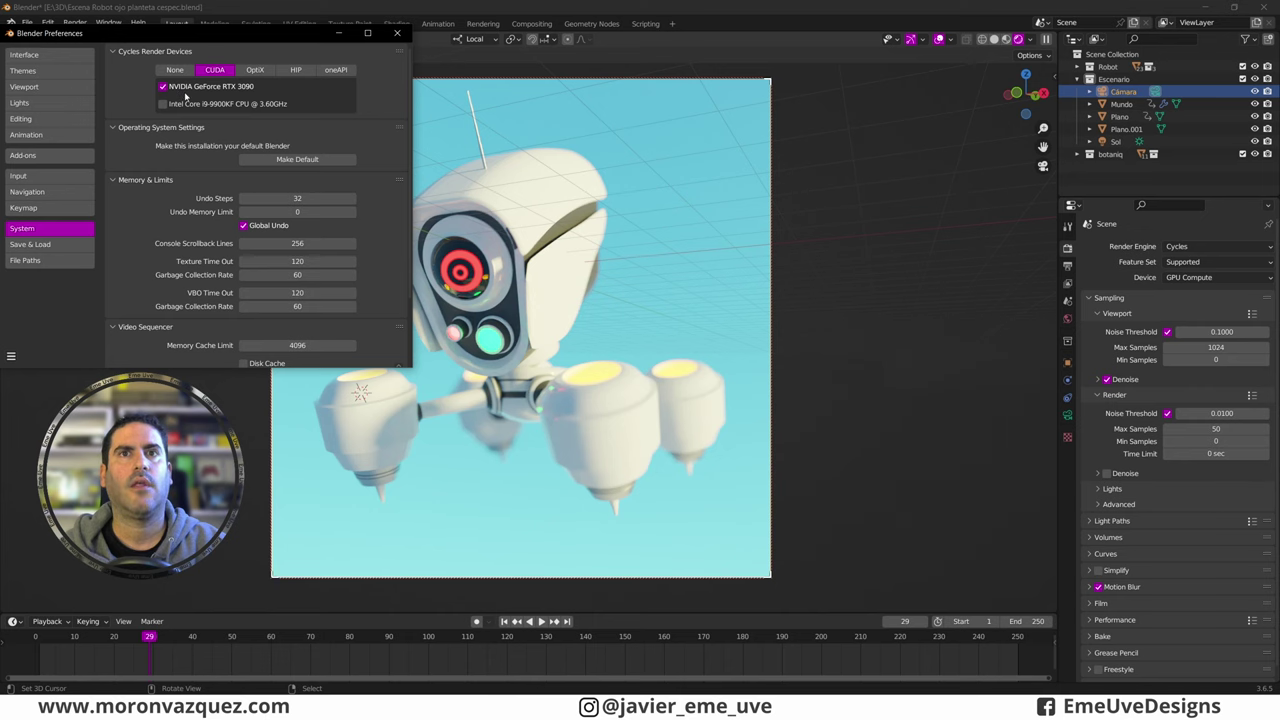
pyautogui.click(400, 35)
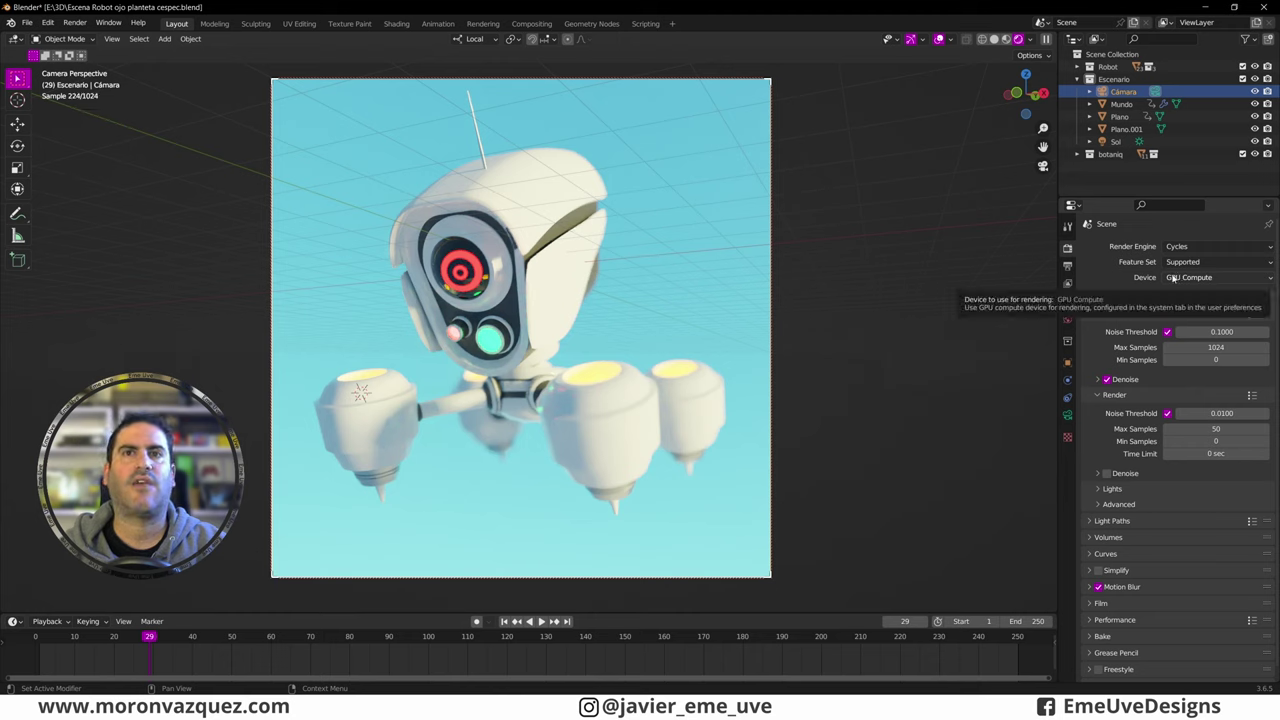
# Step: Render frame 29 on the GPU, zoom in on the result, then close the render window
pyautogui.click(75, 22)
pyautogui.click(98, 37)
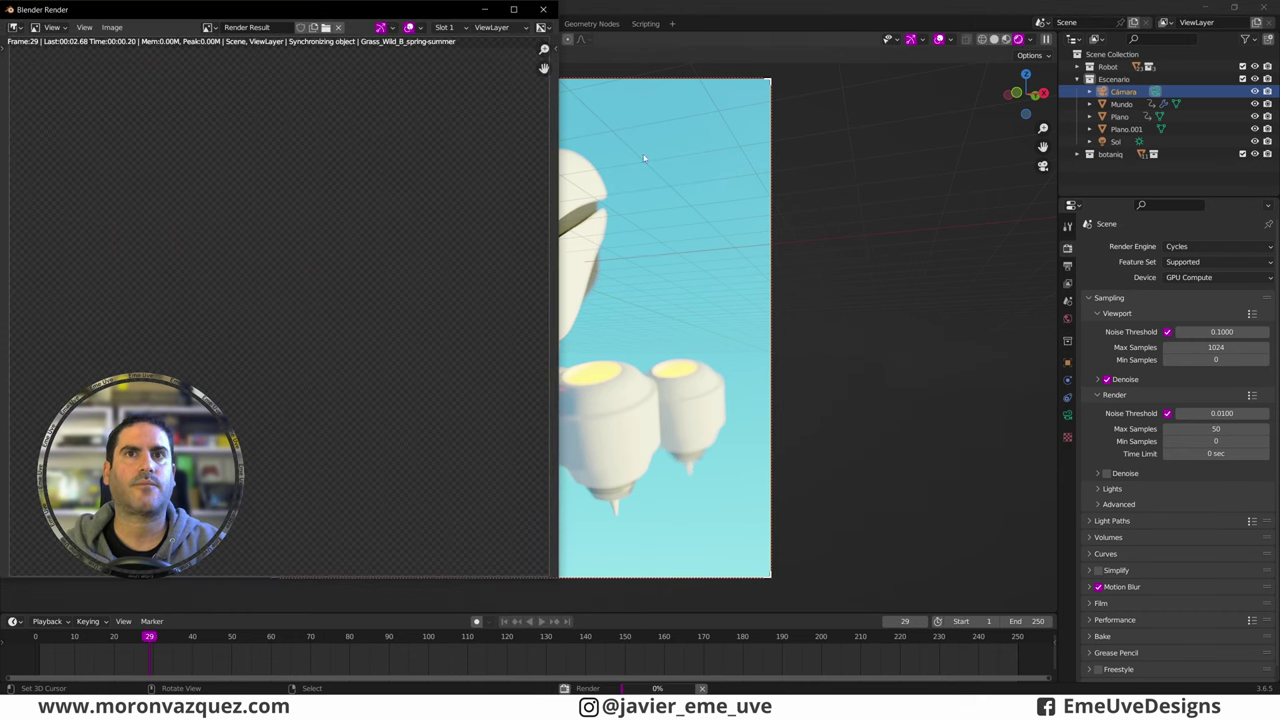
pyautogui.moveTo(345, 18); pyautogui.dragTo(567, 56)
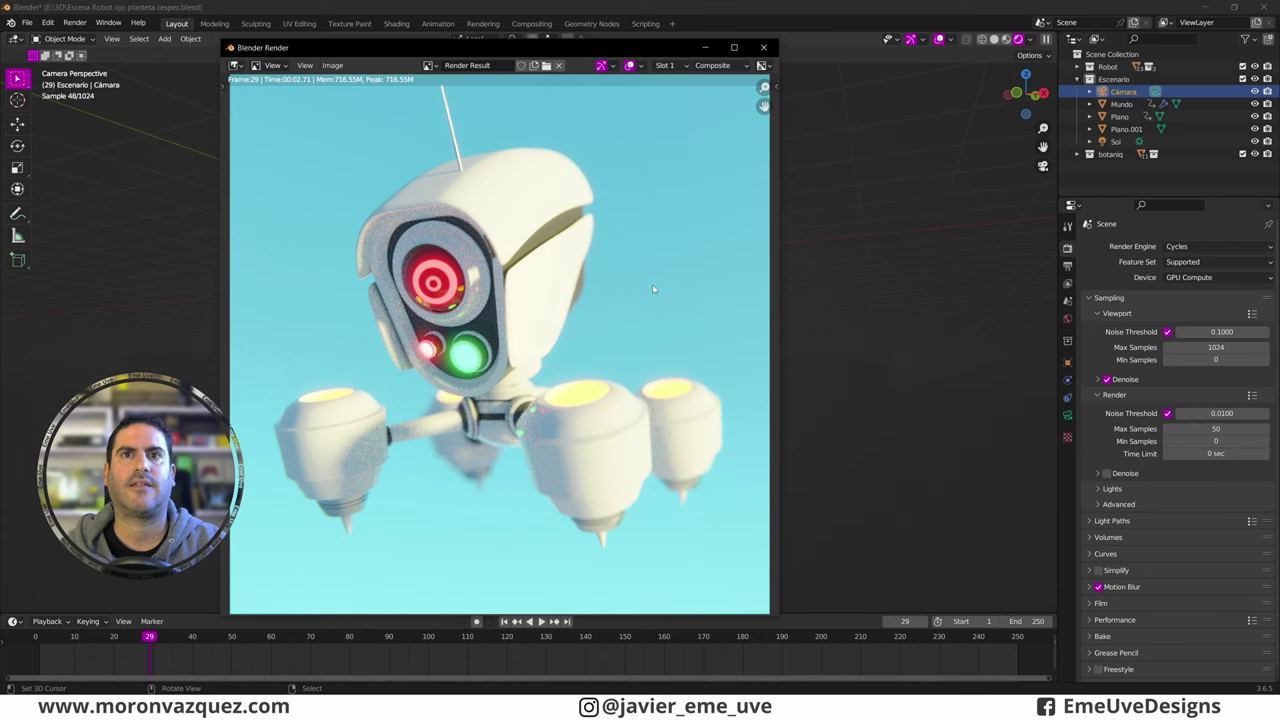
pyautogui.scroll(5, 399, 241)
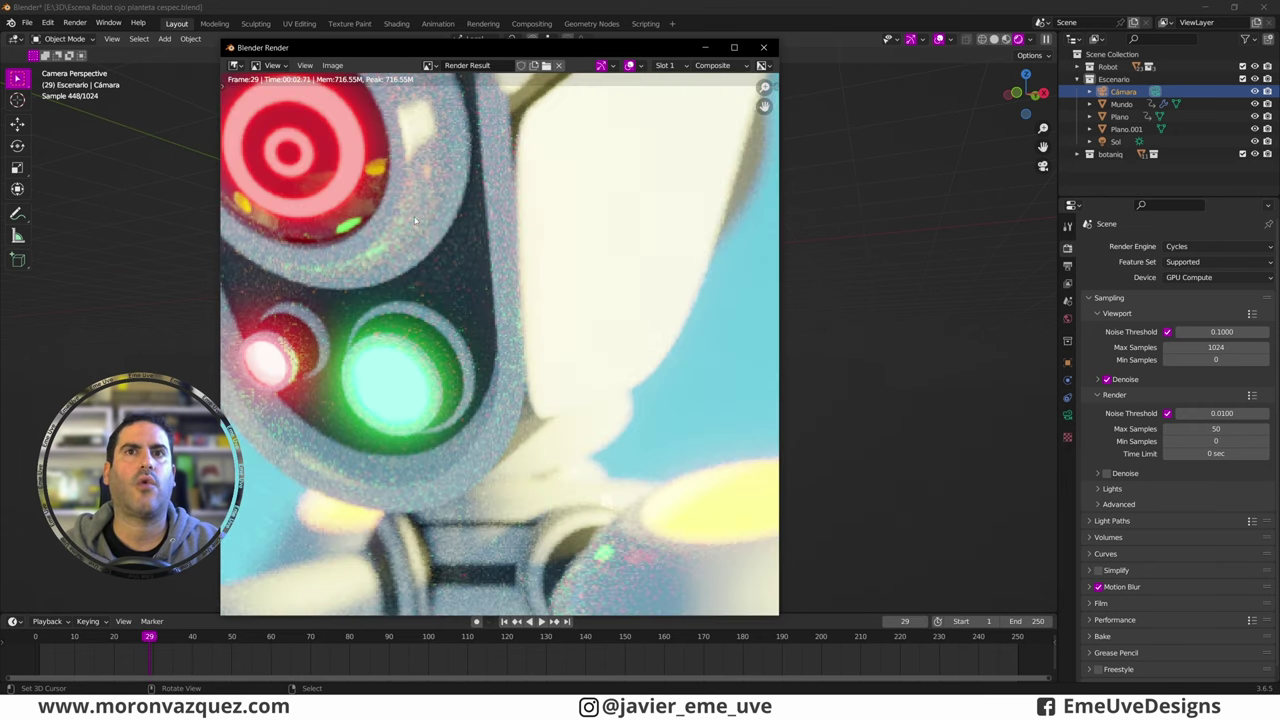
pyautogui.scroll(-3, 308, 289)
pyautogui.scroll(-4, 484, 425)
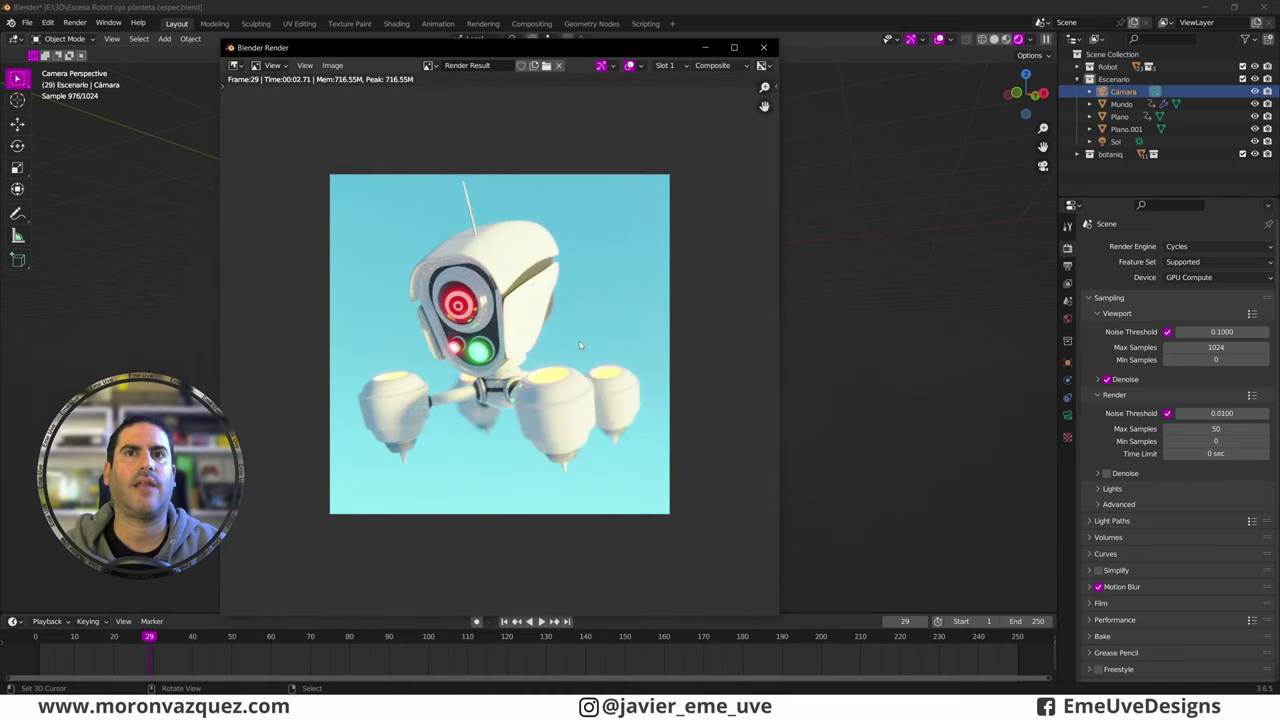
pyautogui.scroll(1, 484, 425)
pyautogui.click(764, 49)
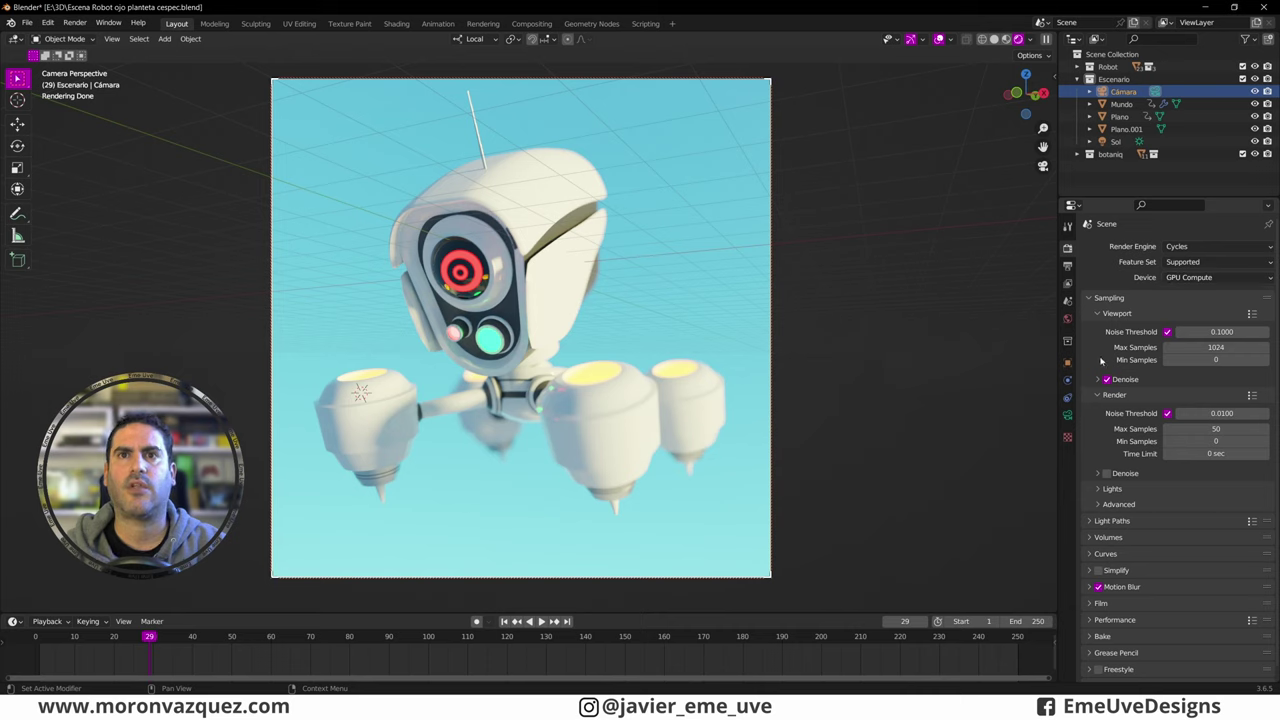
# Step: Set the viewport Max Samples to 1 under Sampling
pyautogui.click(1089, 301)
pyautogui.click(1089, 301)
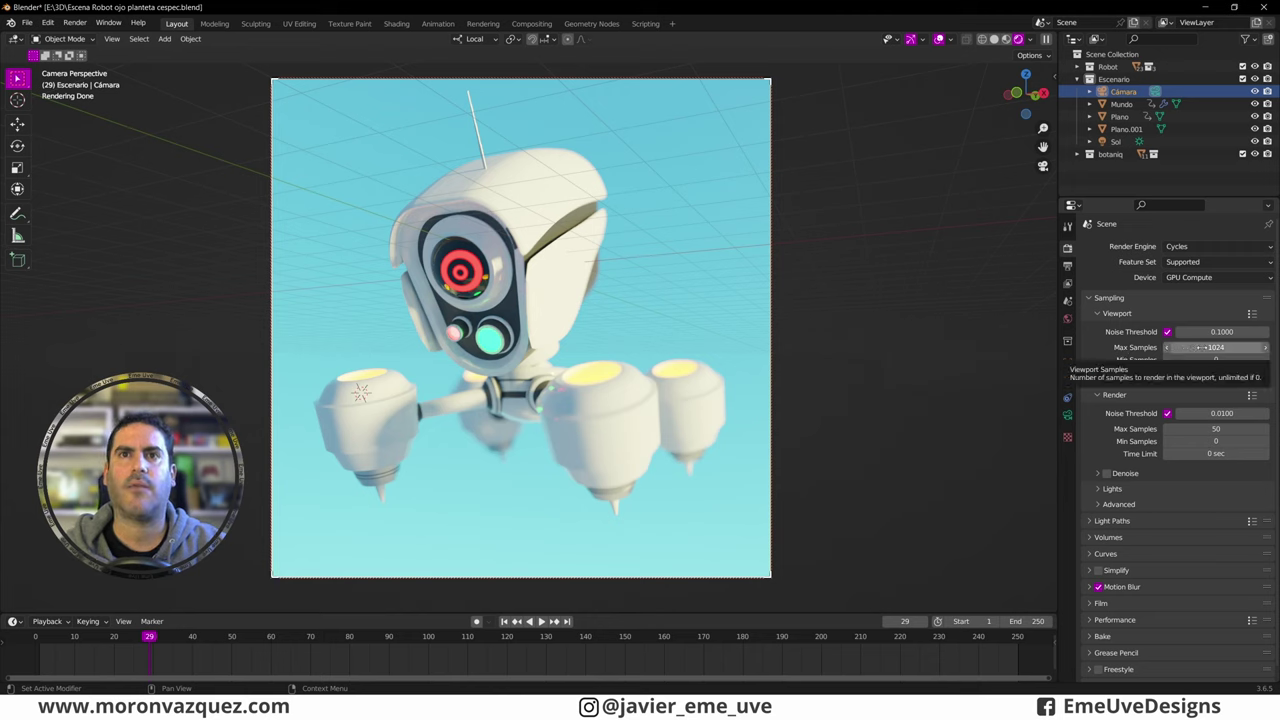
pyautogui.click(1200, 347)
pyautogui.write('1')
pyautogui.press('Return')
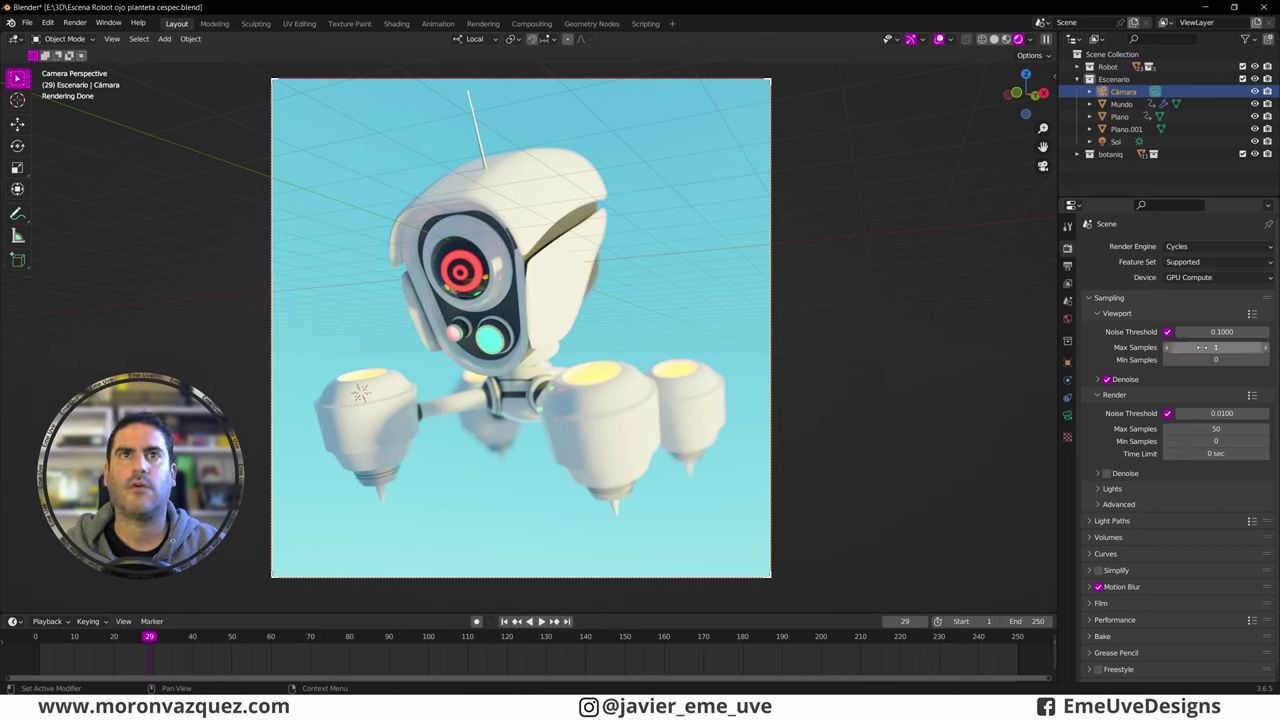
pyautogui.moveTo(561, 317); pyautogui.dragTo(542, 307, button='middle')
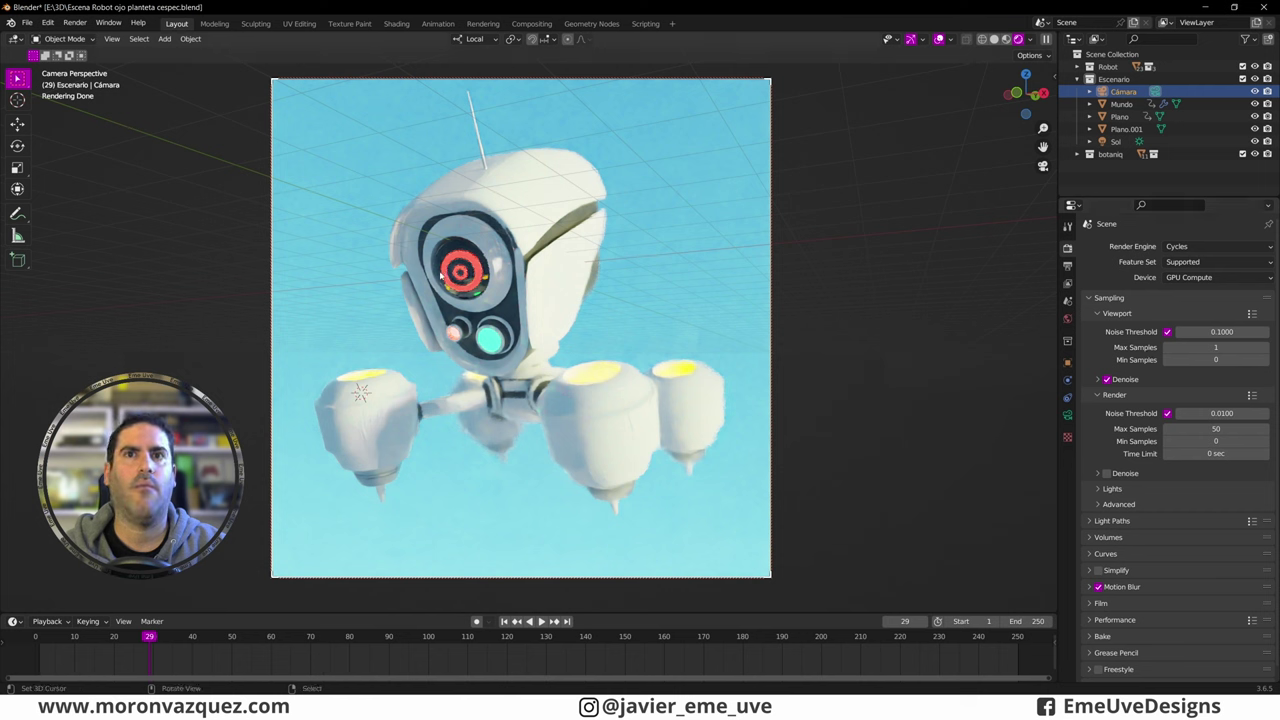
# Step: Turn viewport Denoise off, set viewport Max Samples to 128, then turn Denoise back on
pyautogui.click(1106, 379)
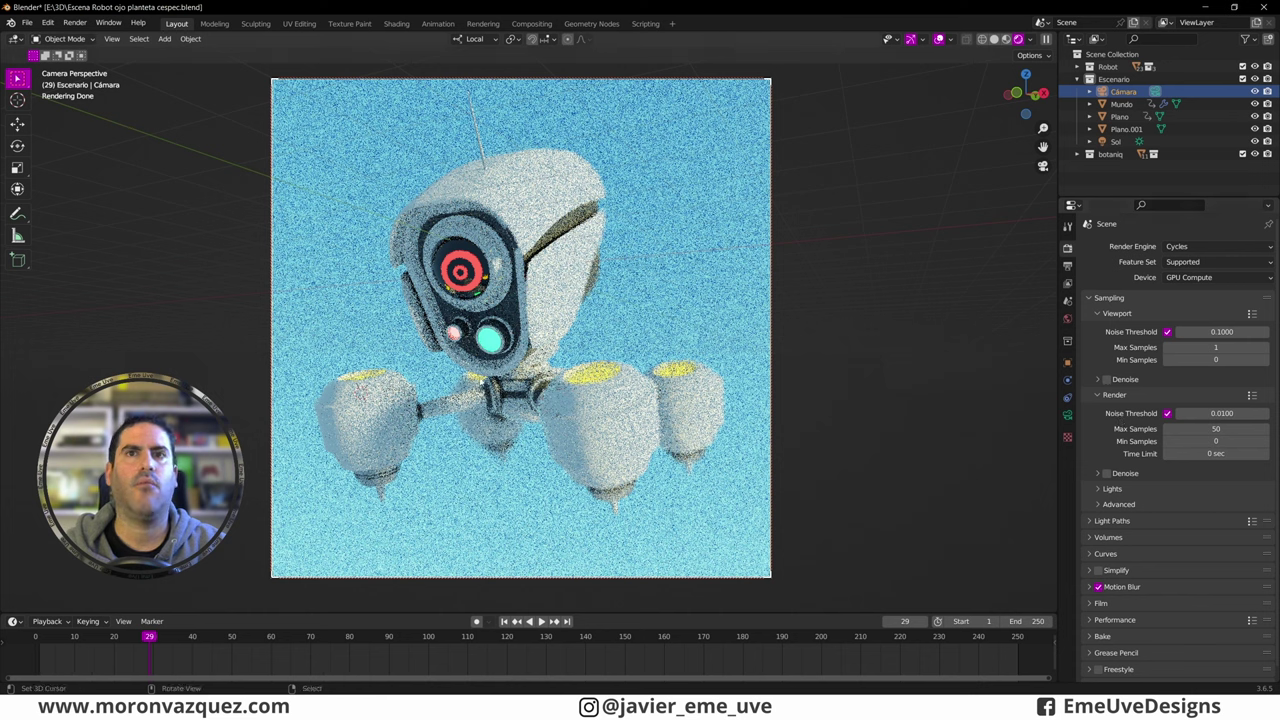
pyautogui.click(1200, 347)
pyautogui.write('128')
pyautogui.press('Return')
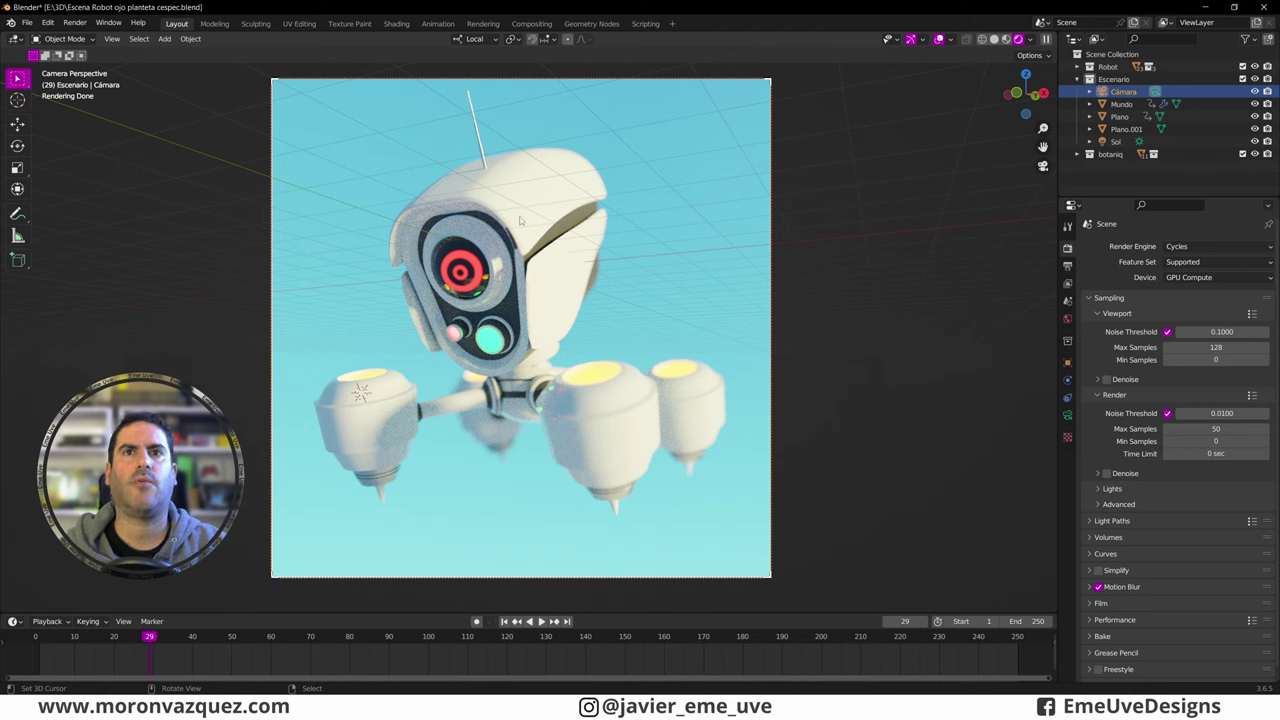
pyautogui.click(1106, 379)
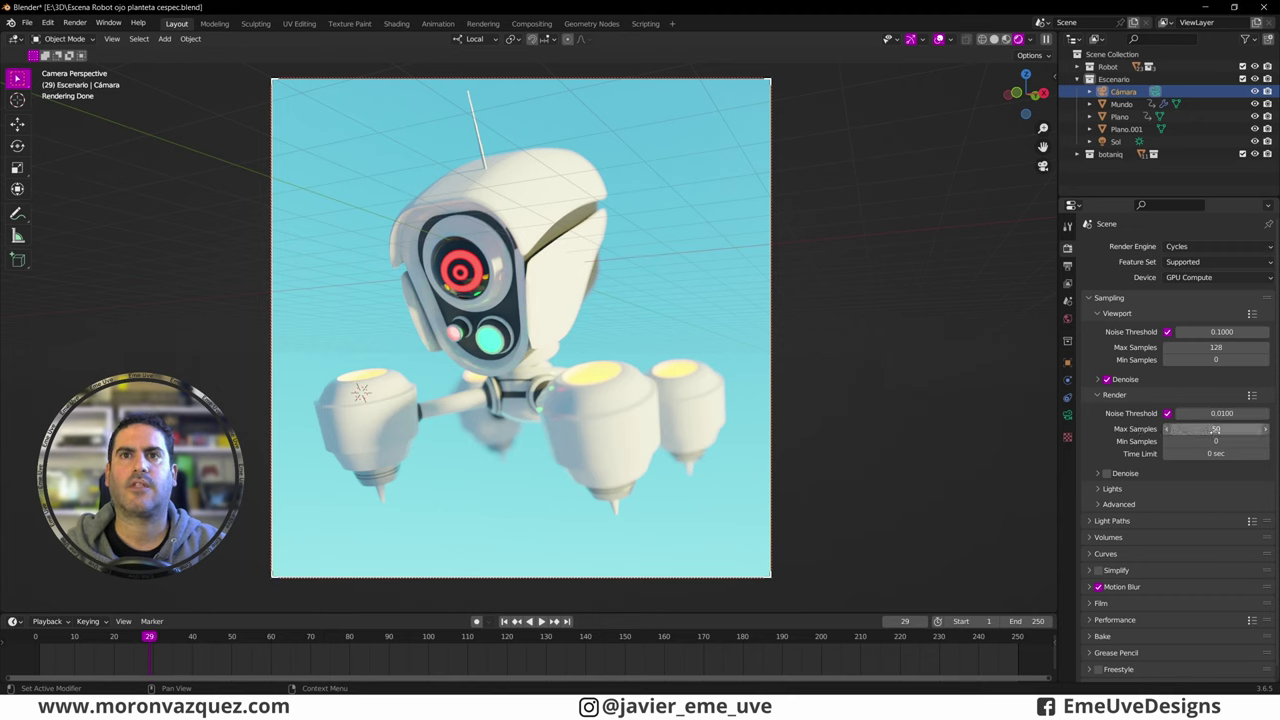
# Step: Set the final render Max Samples to 50 and enable render Denoise
pyautogui.click(1217, 429)
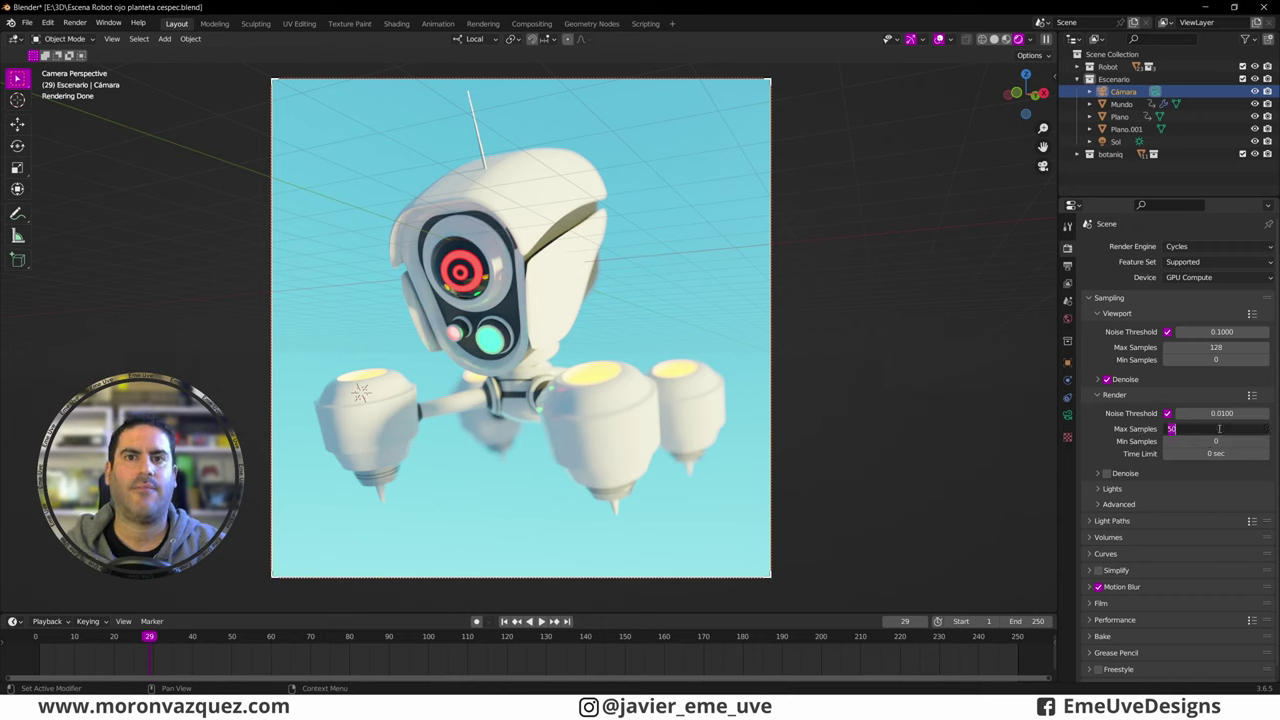
pyautogui.write('1')
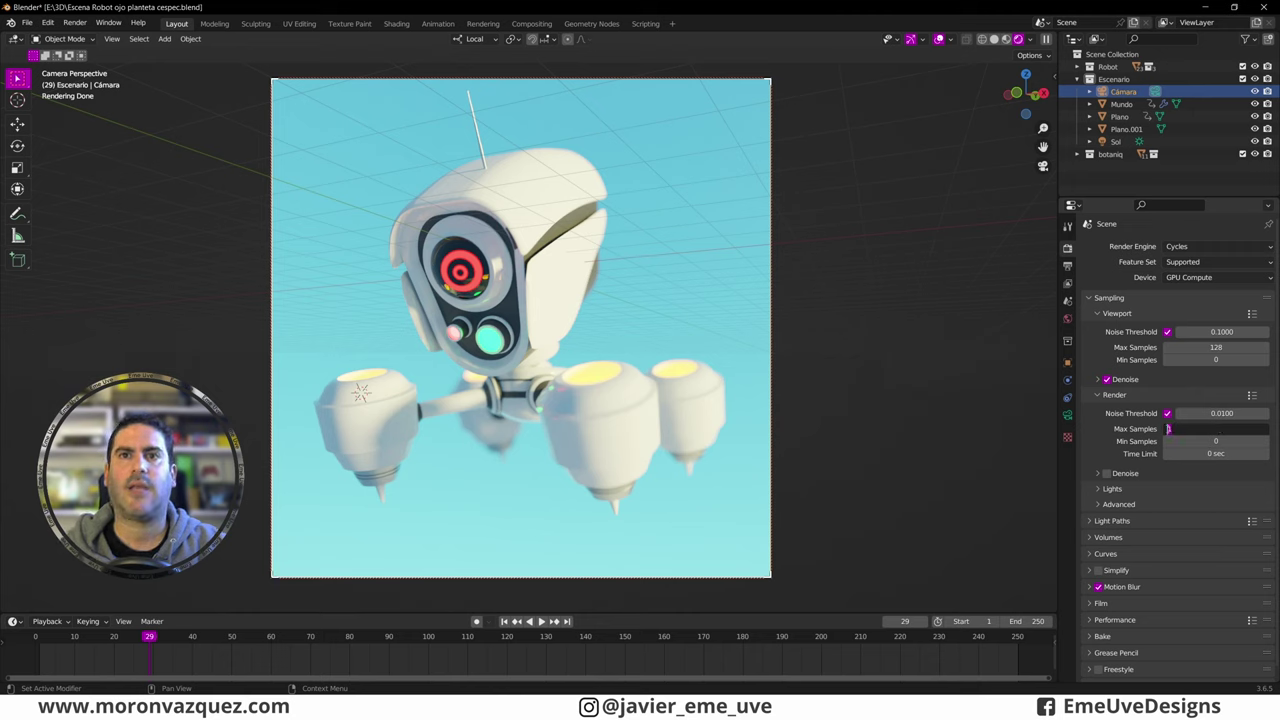
pyautogui.write('0')
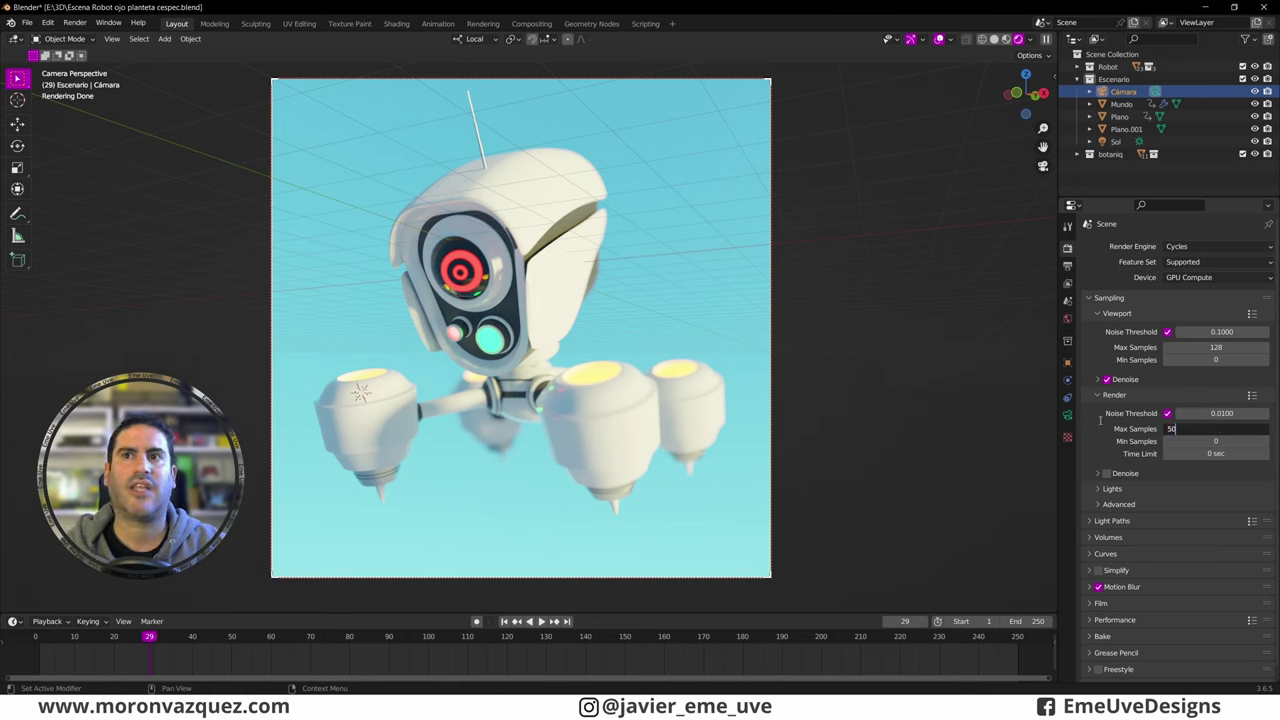
pyautogui.press('Return')
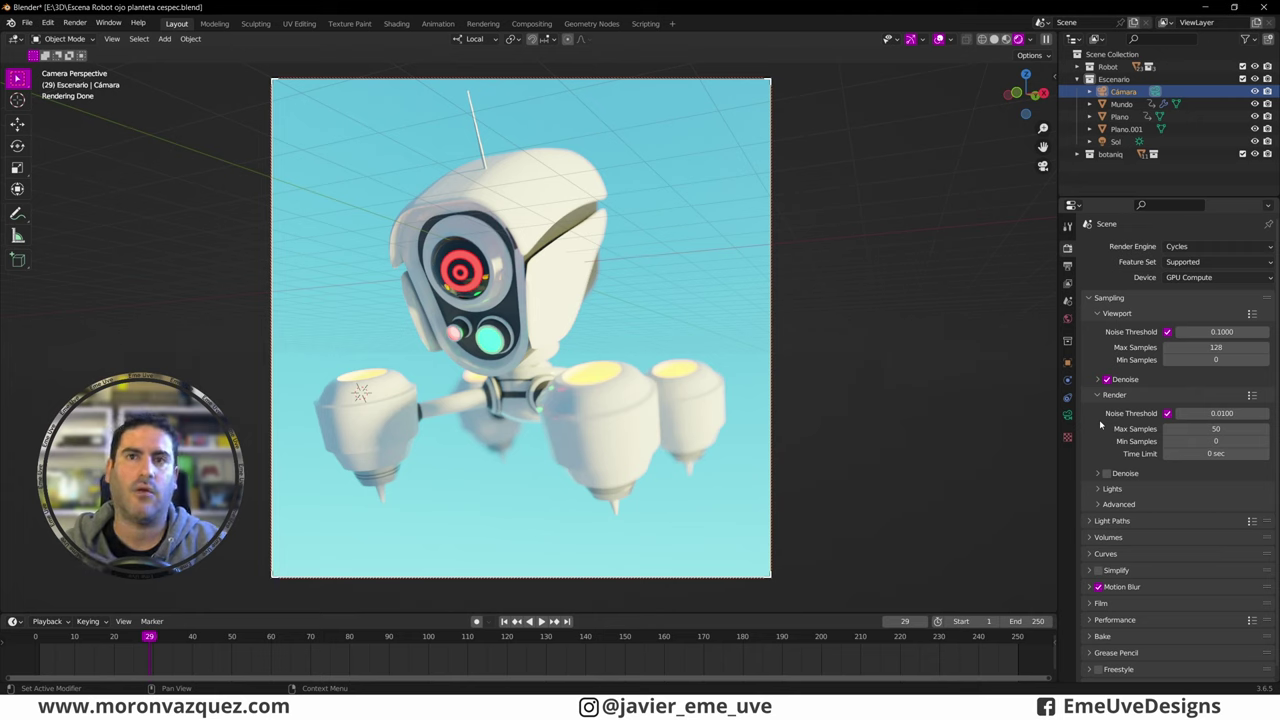
pyautogui.click(1106, 473)
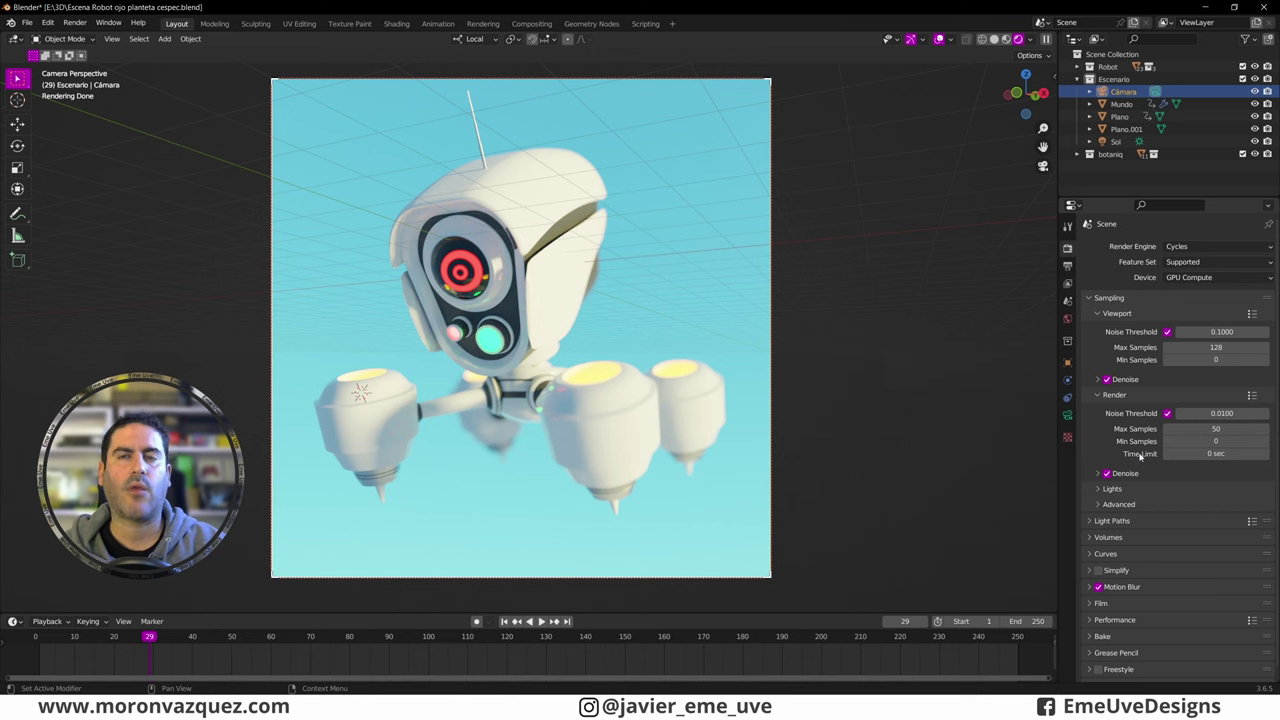
# Step: Render frame 29 on the GPU at 50 denoised samples and zoom to inspect it
pyautogui.click(75, 22)
pyautogui.click(86, 36)
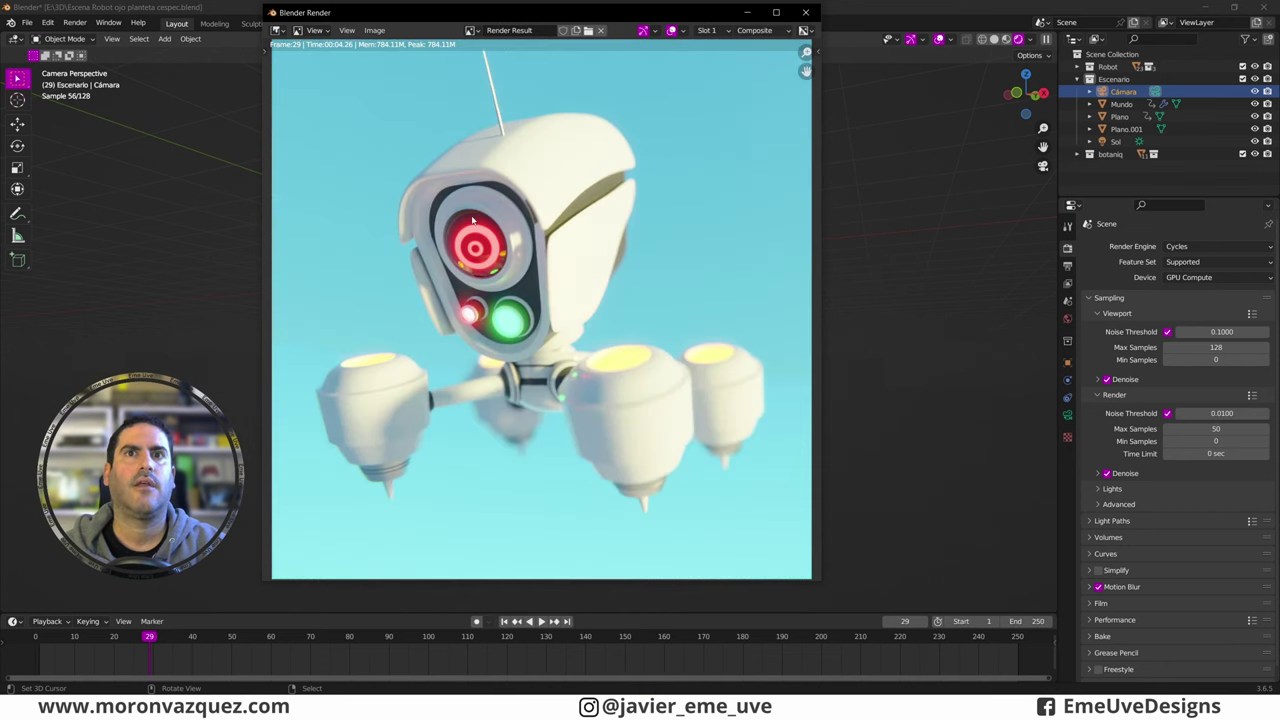
pyautogui.scroll(2, 338, 121)
pyautogui.scroll(2, 338, 121)
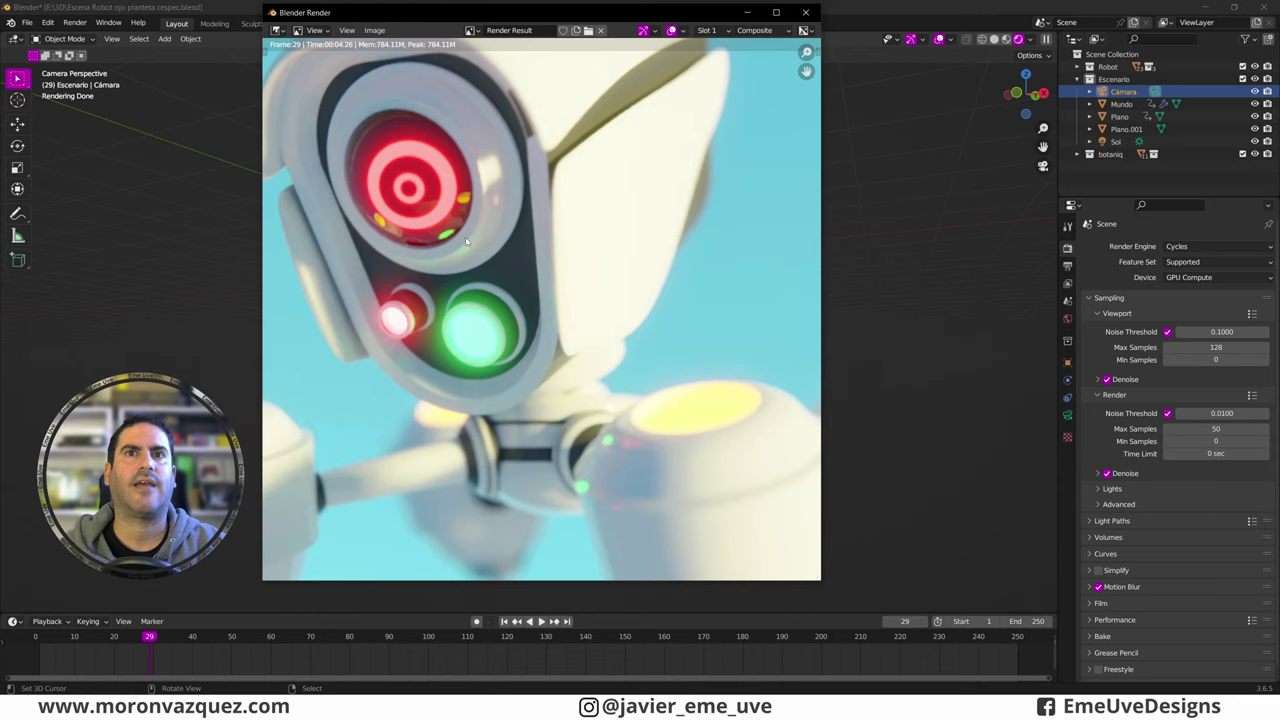
pyautogui.scroll(-2, 466, 241)
pyautogui.scroll(-1, 571, 278)
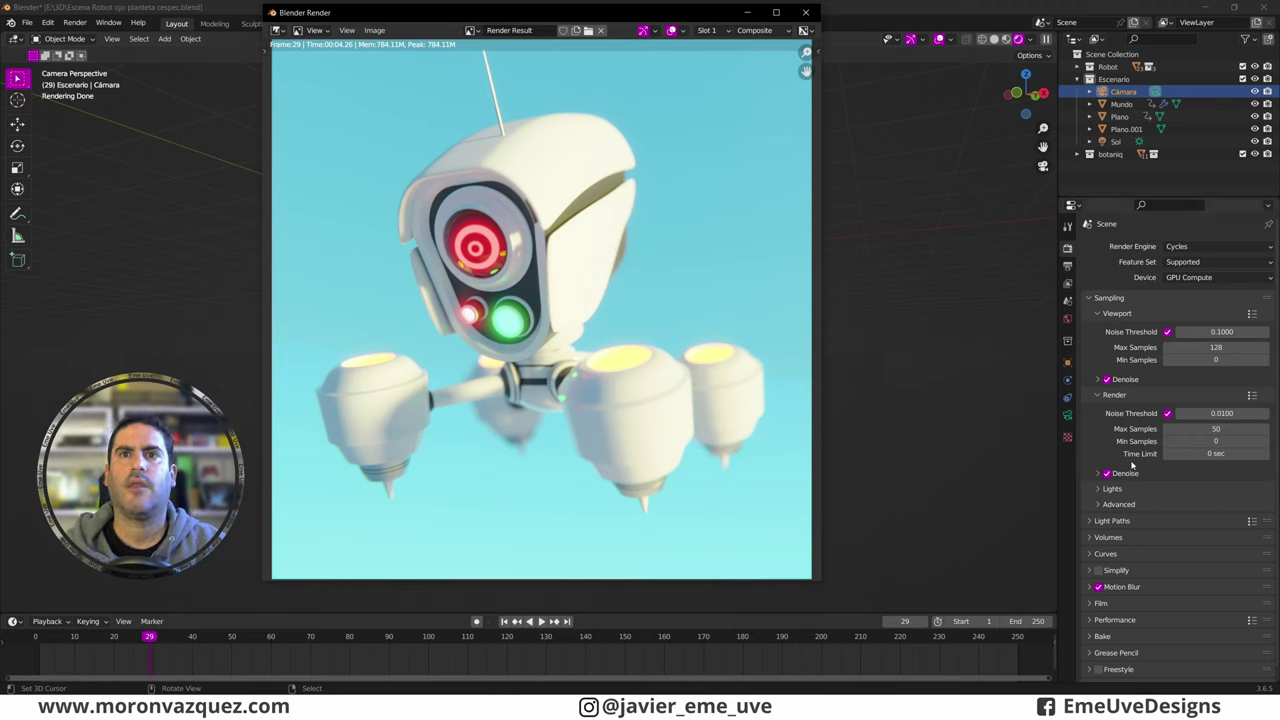
pyautogui.click(1207, 428)
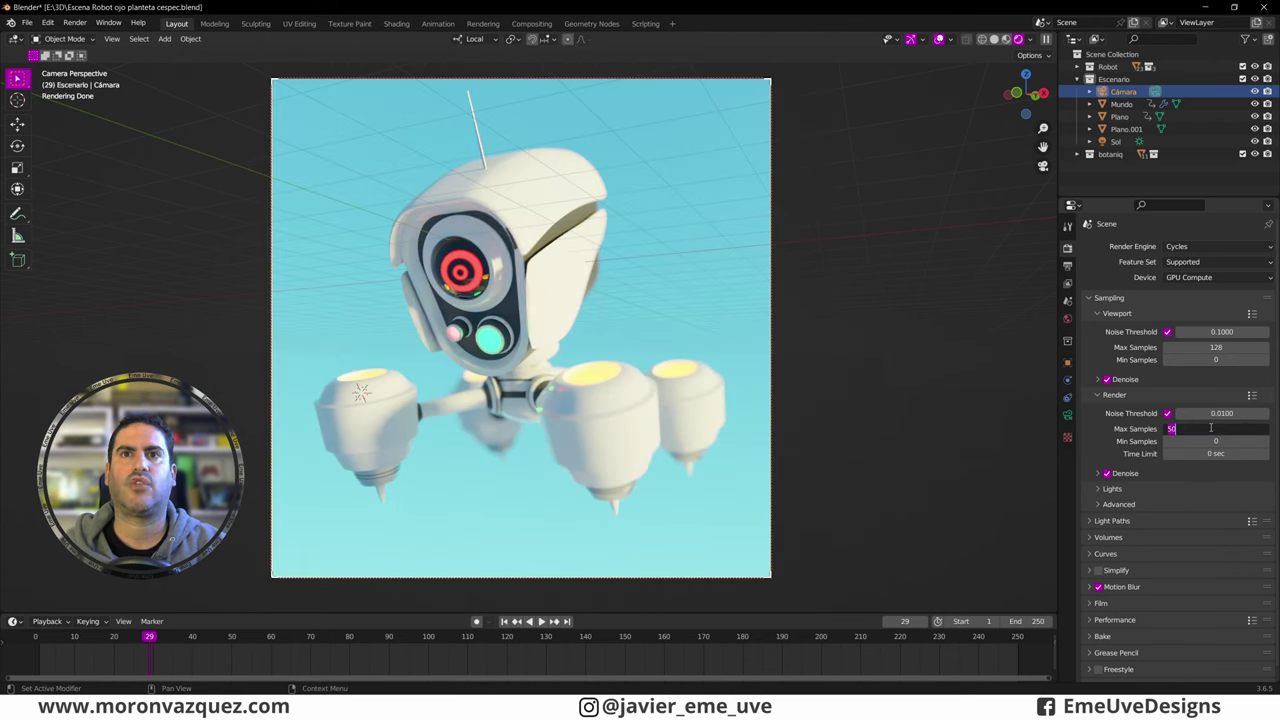
# Step: Switch the render device to CPU with final render Max Samples set to 50
pyautogui.write('0')
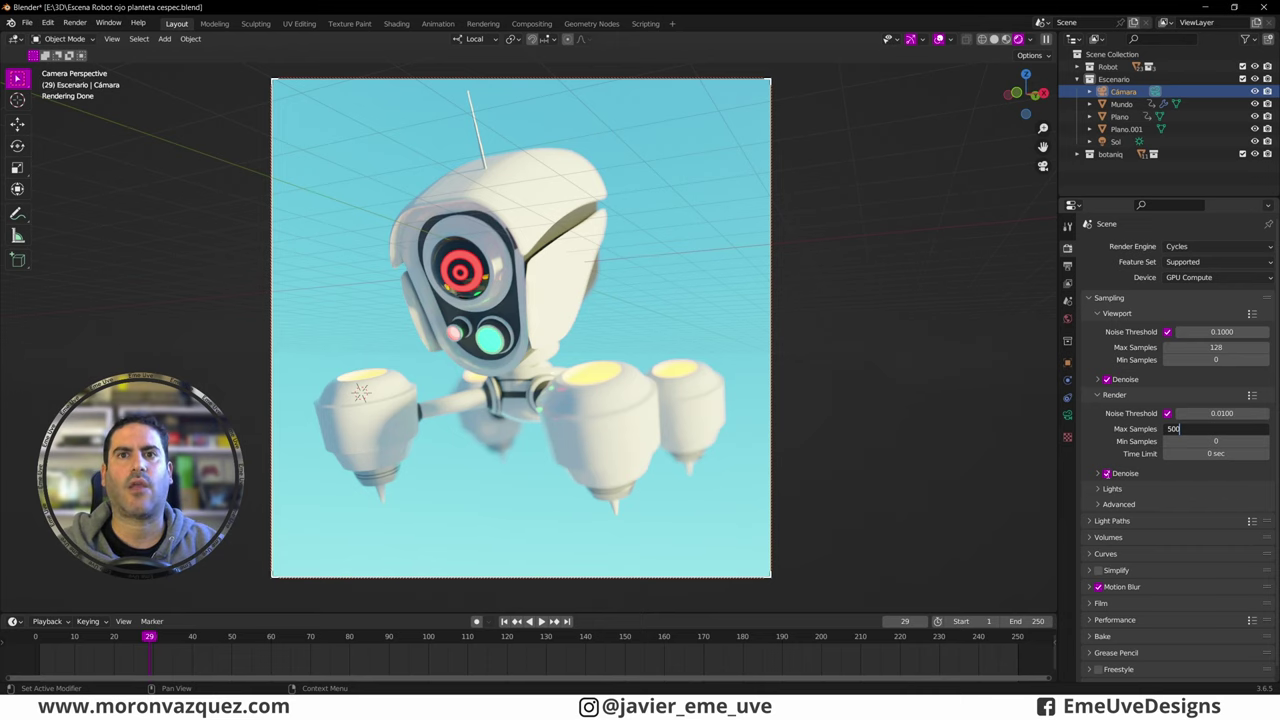
pyautogui.click(1183, 278)
pyautogui.click(1183, 278)
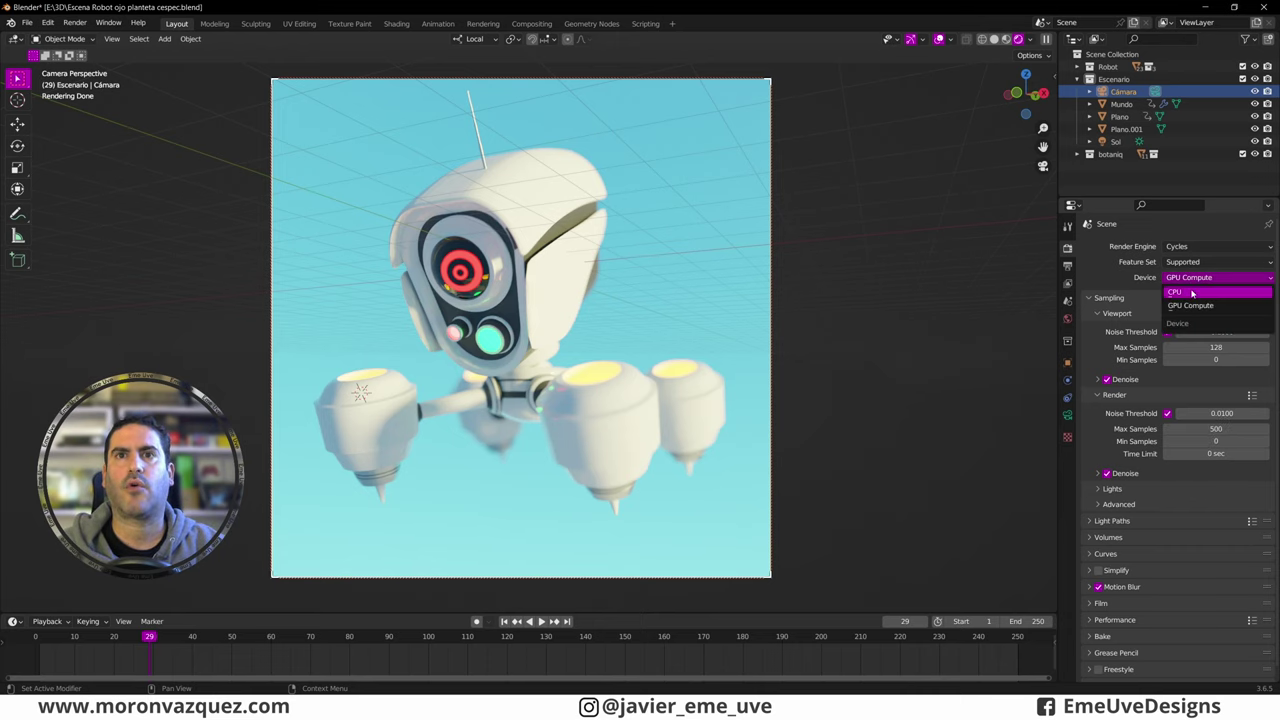
pyautogui.click(1190, 291)
pyautogui.click(1215, 442)
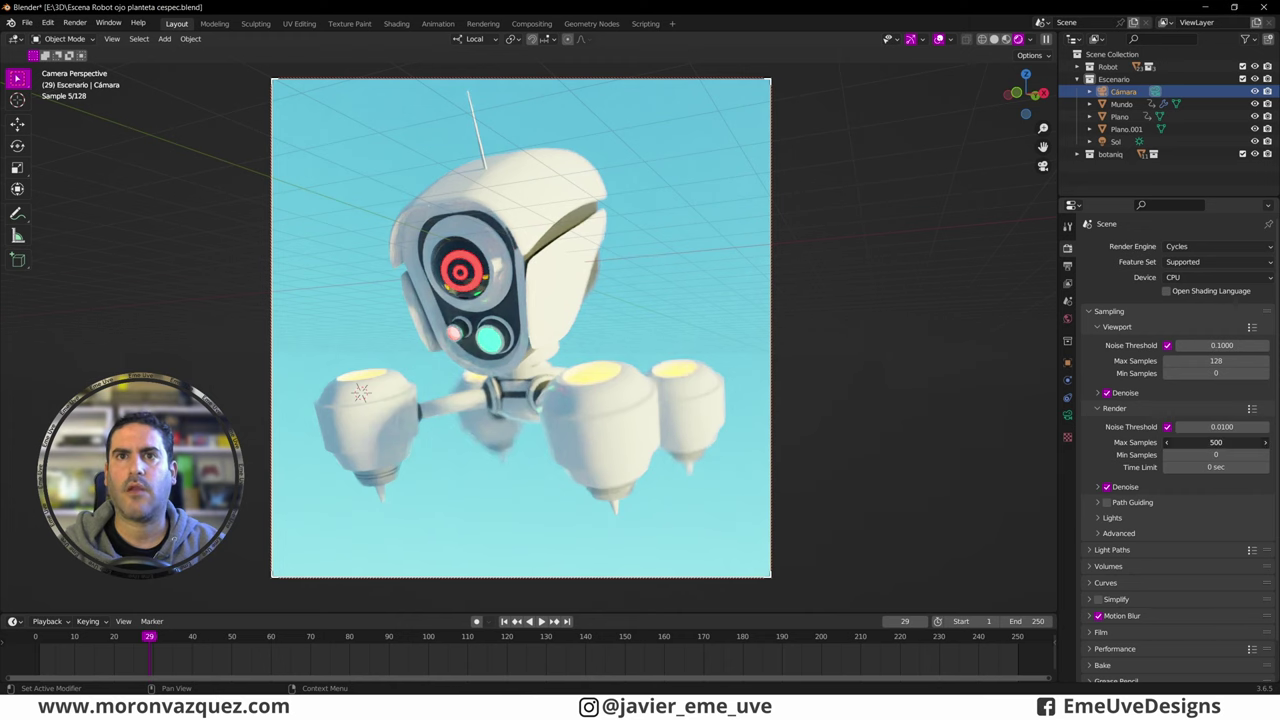
pyautogui.write('50')
pyautogui.press('Return')
# Step: Render frame 29 on the CPU for comparison and close the finished render
pyautogui.click(74, 22)
pyautogui.click(100, 37)
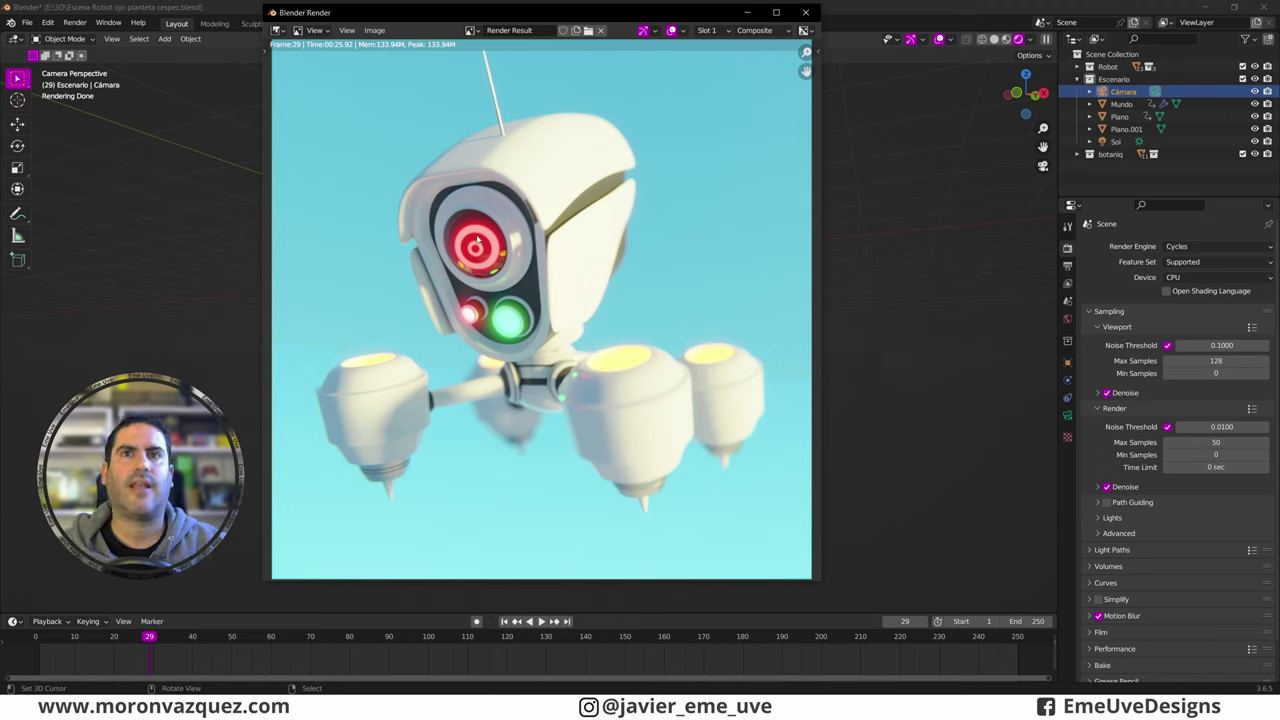
pyautogui.click(805, 12)
pyautogui.click(1188, 278)
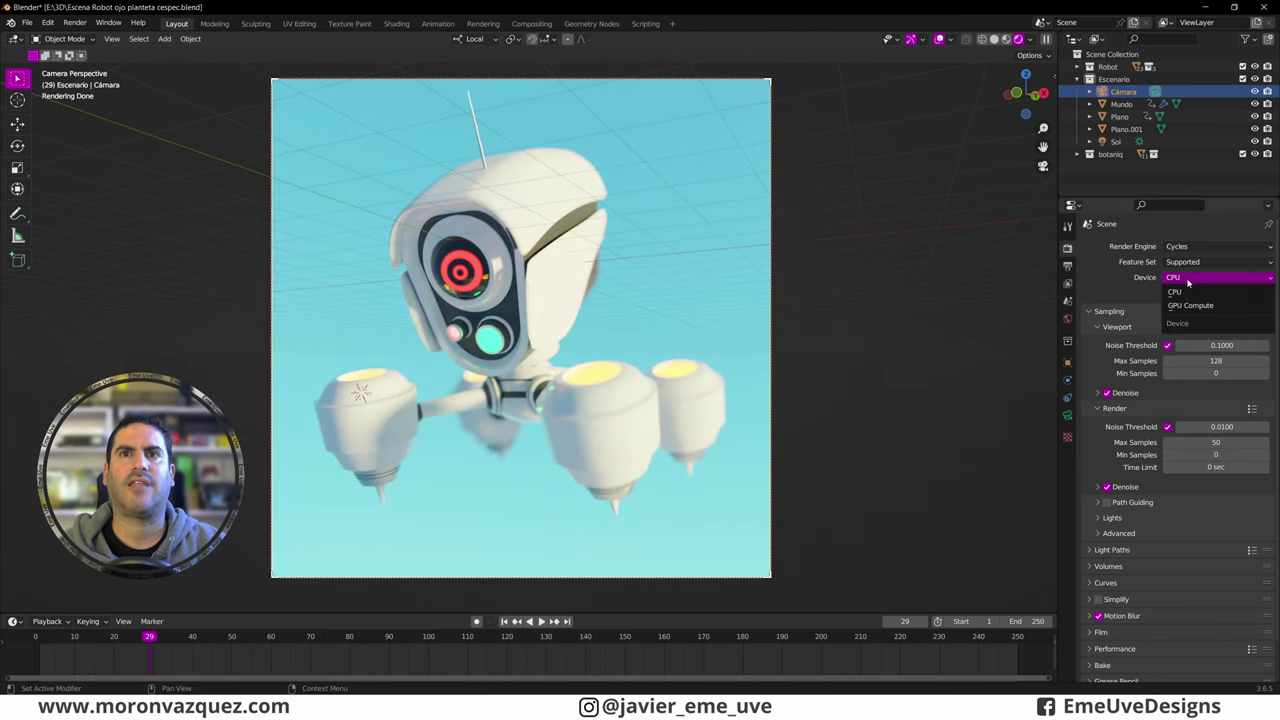
# Step: Switch back to GPU Compute and enable the Intel CPU alongside the RTX 3090 under CUDA
pyautogui.click(1190, 305)
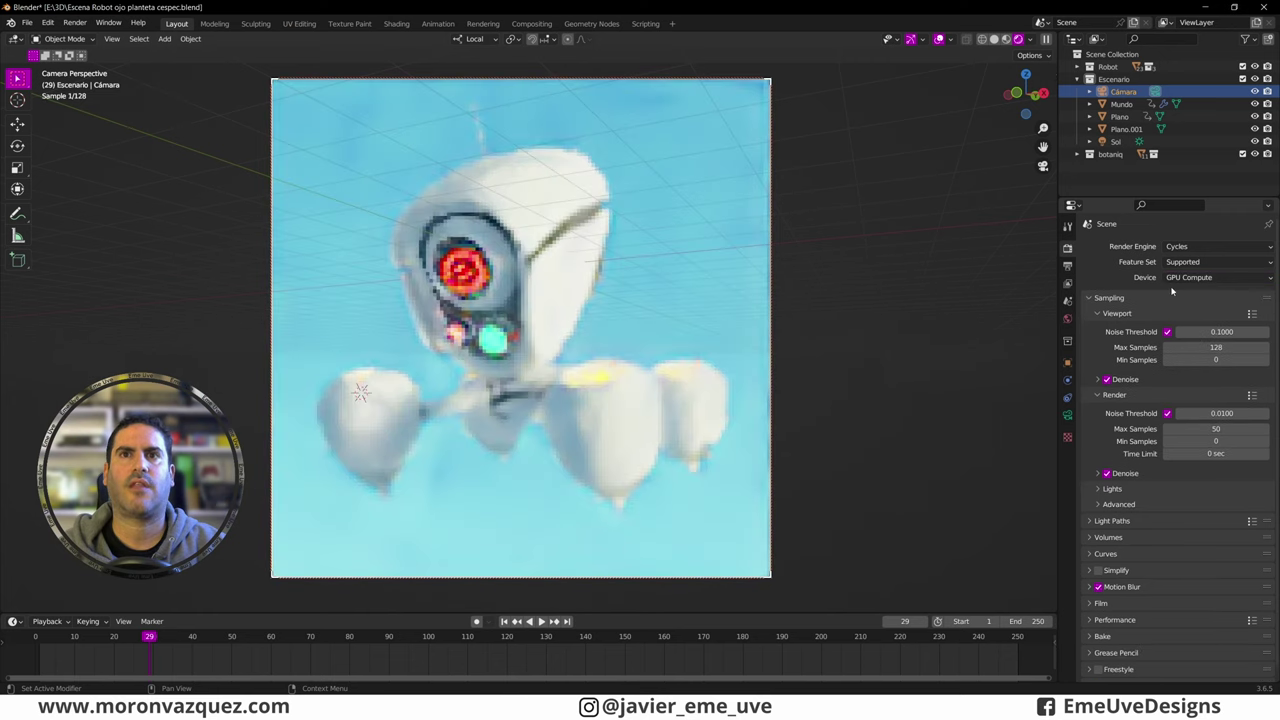
pyautogui.click(50, 22)
pyautogui.click(78, 200)
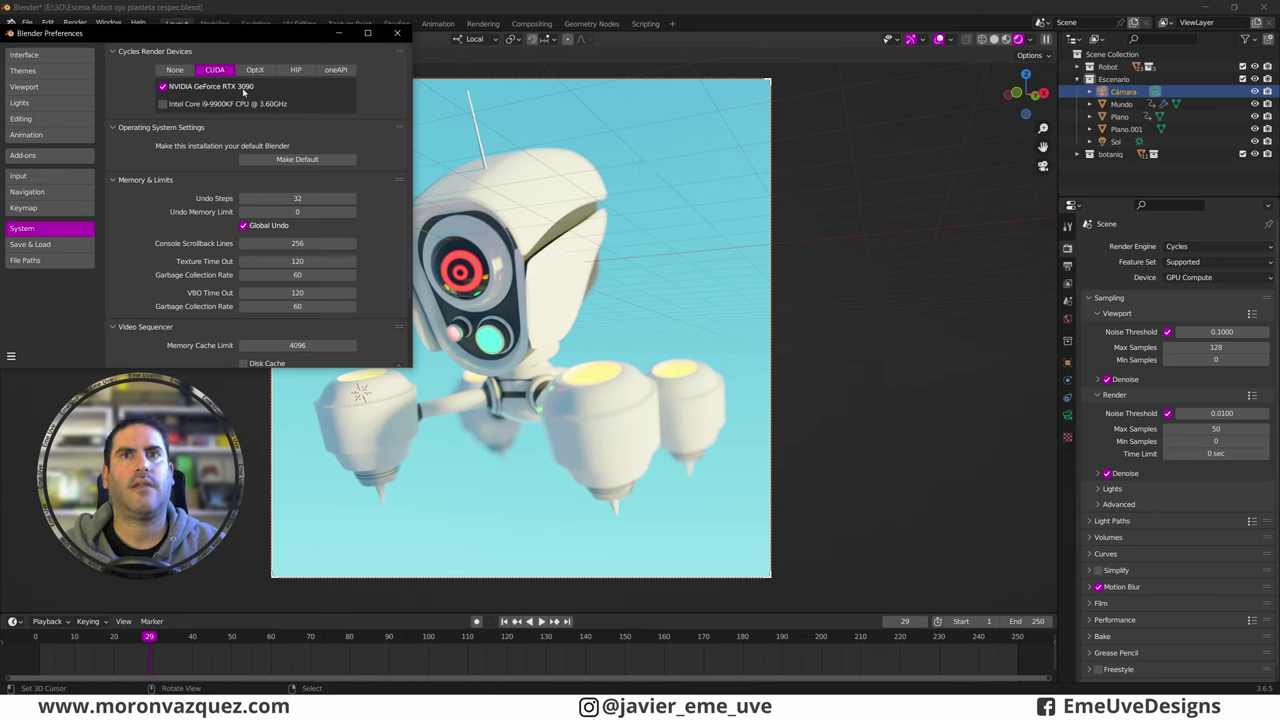
pyautogui.click(163, 104)
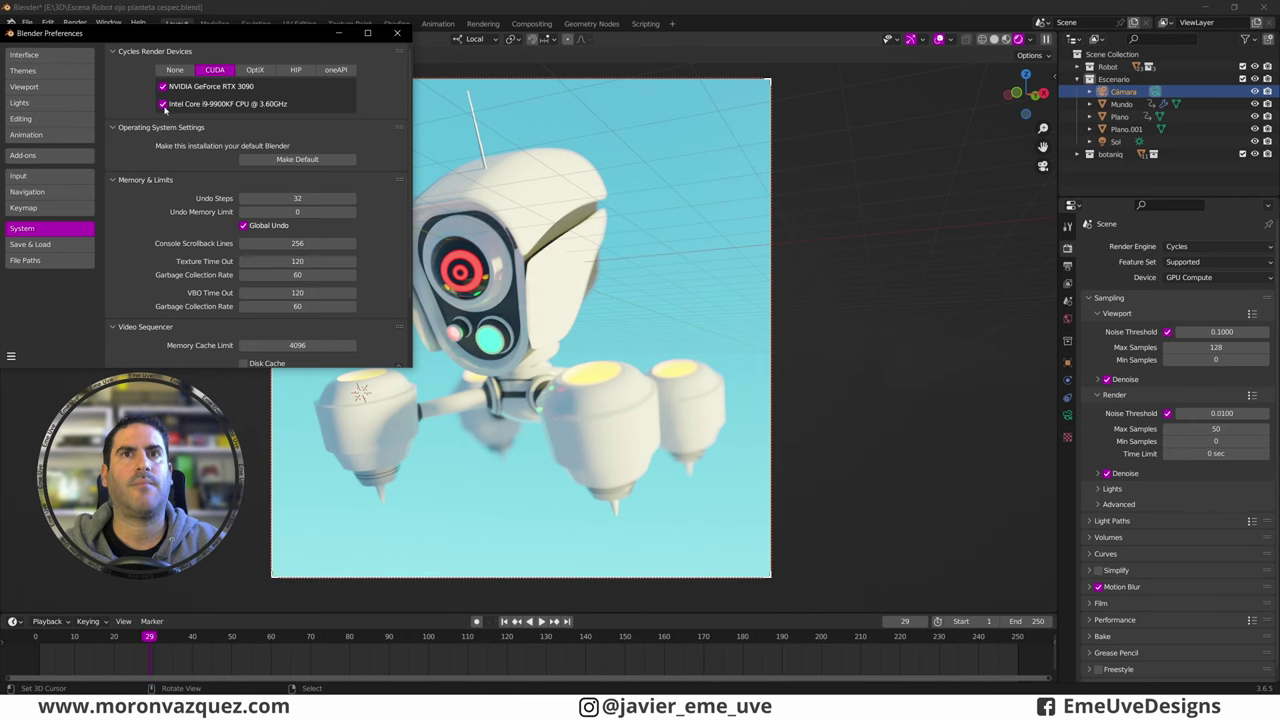
pyautogui.click(397, 33)
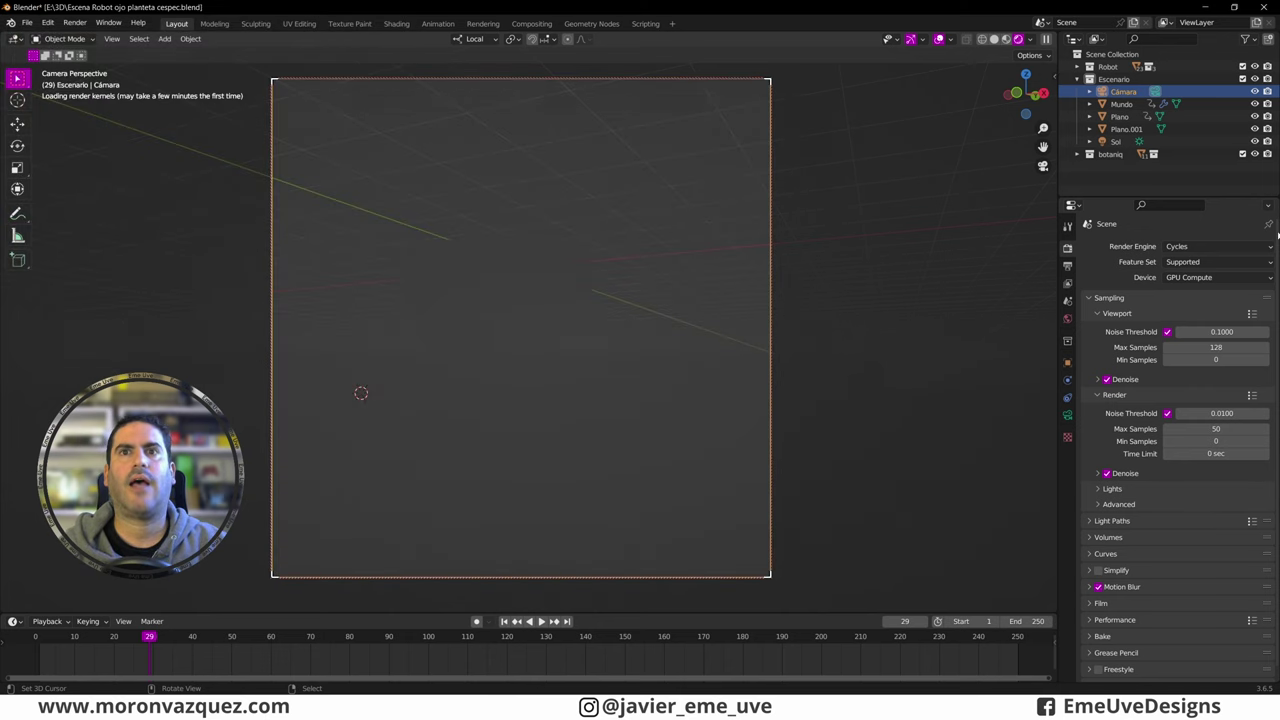
# Step: Render frame 29 using both the GPU and the CPU
pyautogui.click(75, 22)
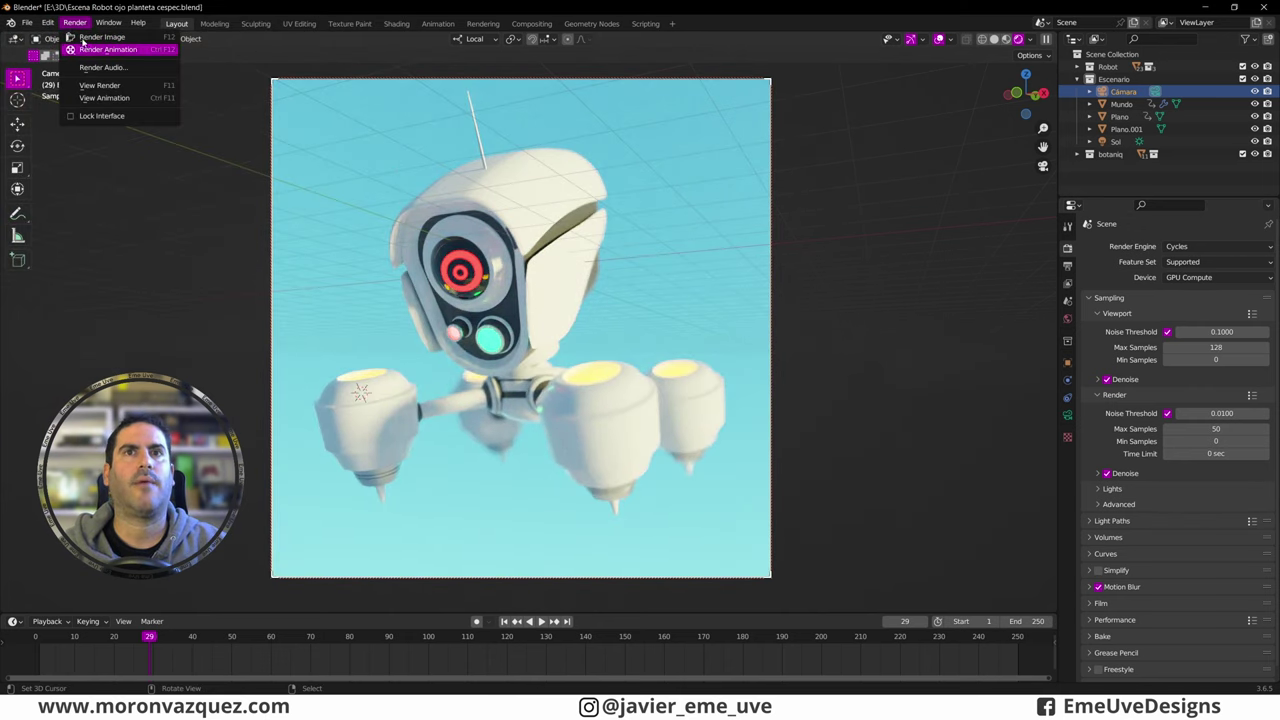
pyautogui.click(90, 39)
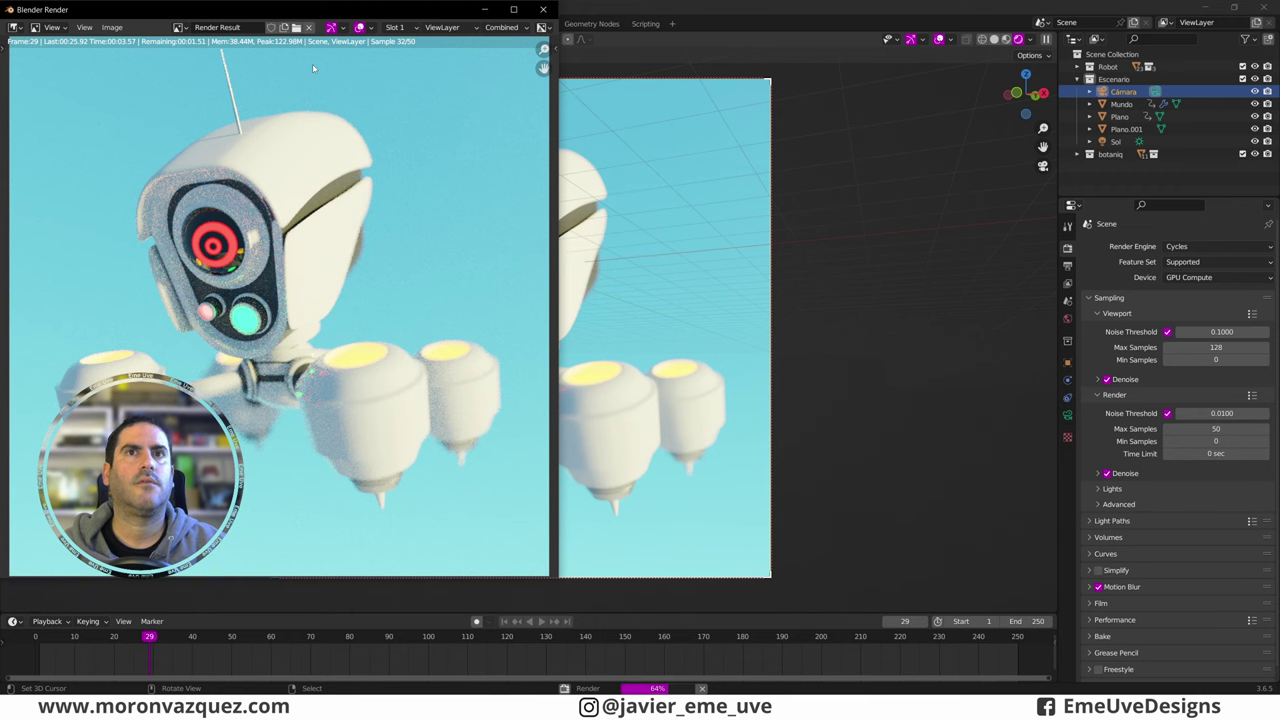
pyautogui.moveTo(250, 9); pyautogui.dragTo(507, 48)
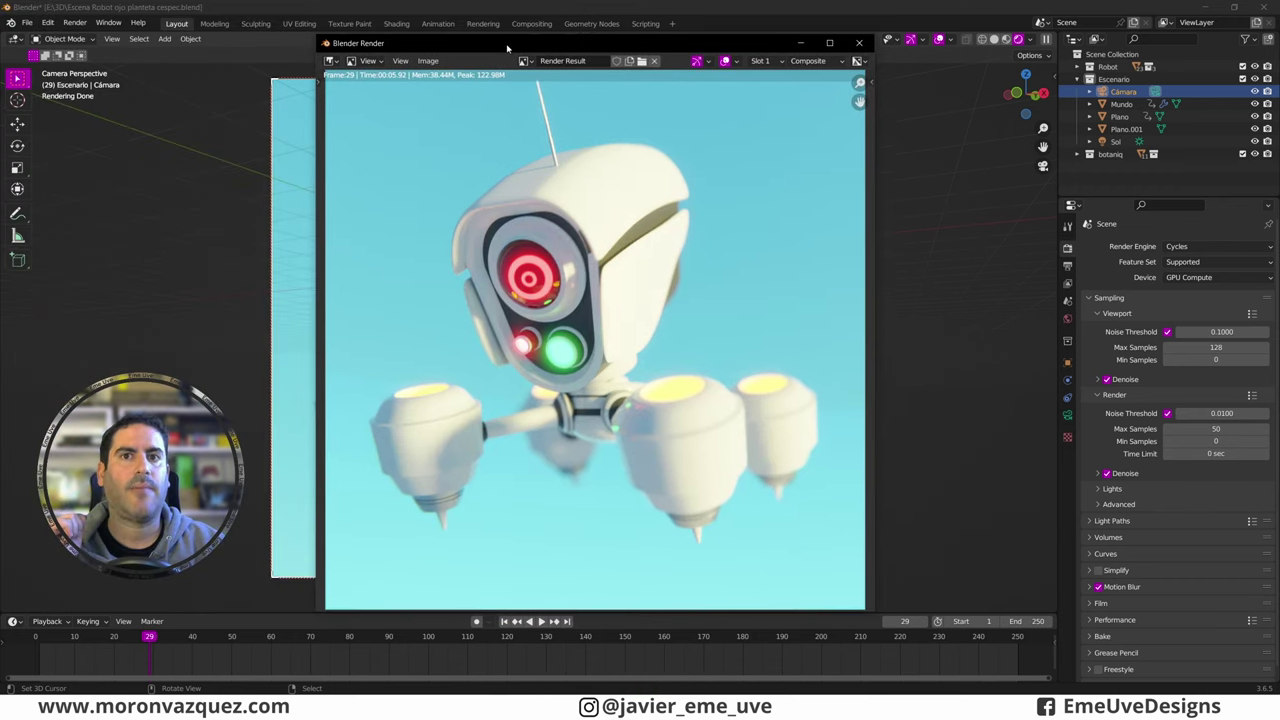